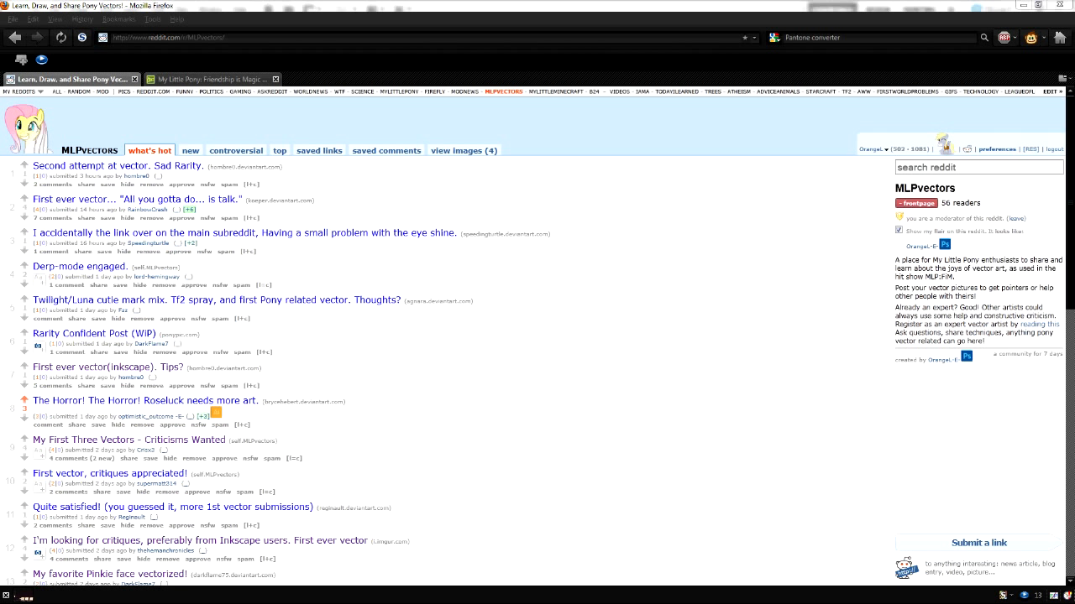
Switch to Photoshop and view the Scootaloo color guide document
key("alt+Tab")
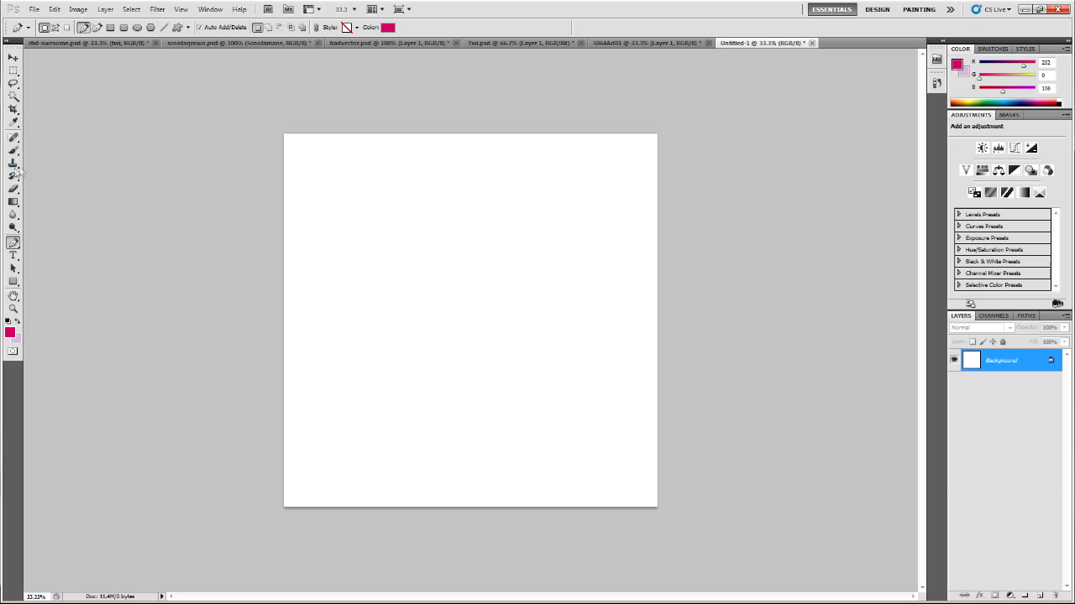
left_click(613, 43)
left_click(562, 44)
left_click(605, 44)
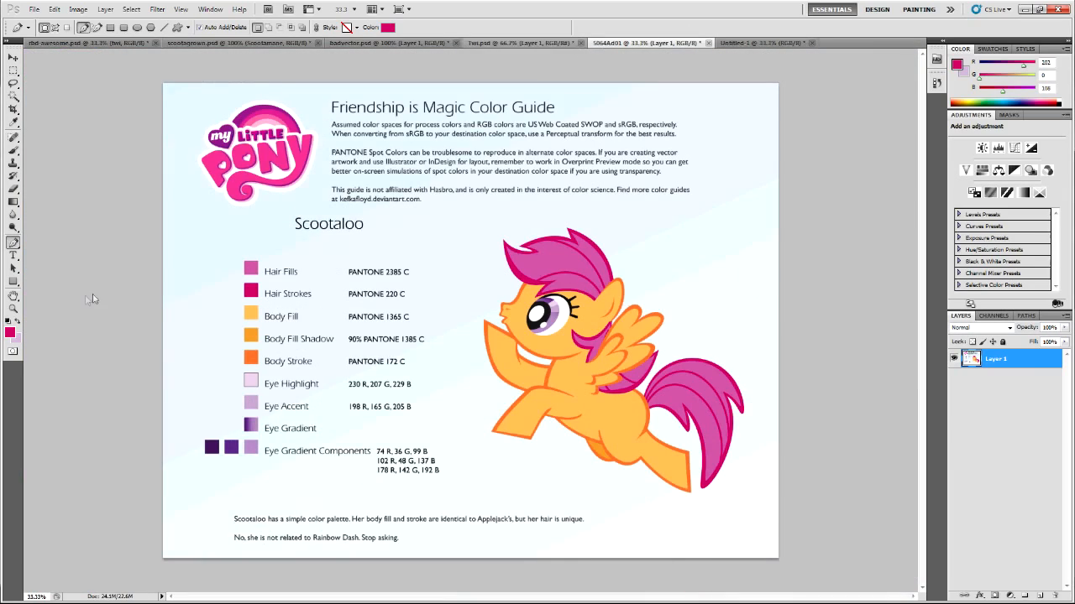
Look at the My Little Pony color guides gallery on deviantART in Firefox, and return to Photoshop
key("alt+Tab")
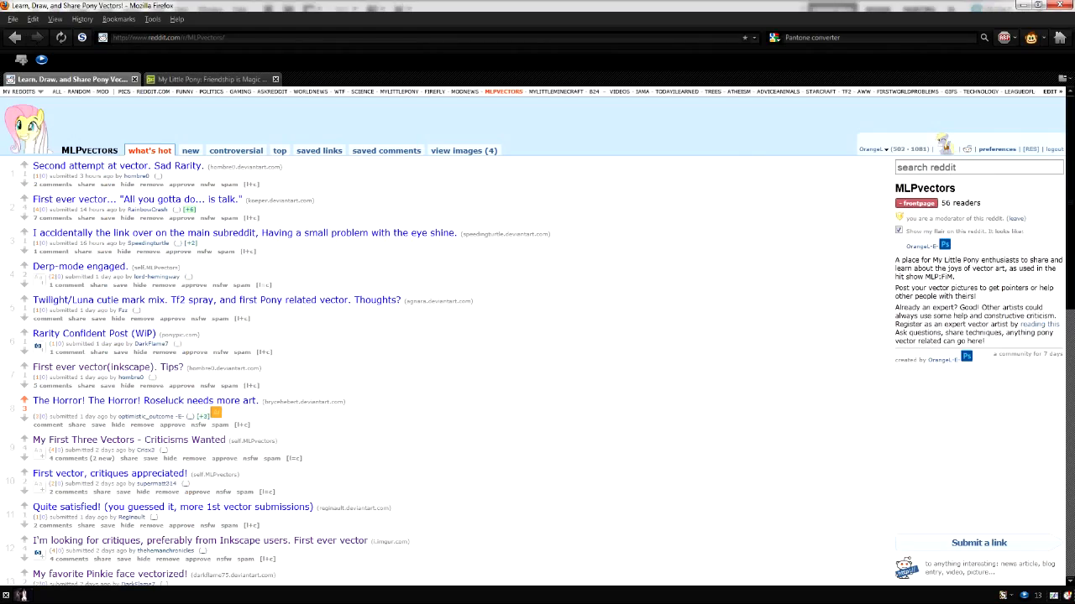
left_click(210, 78)
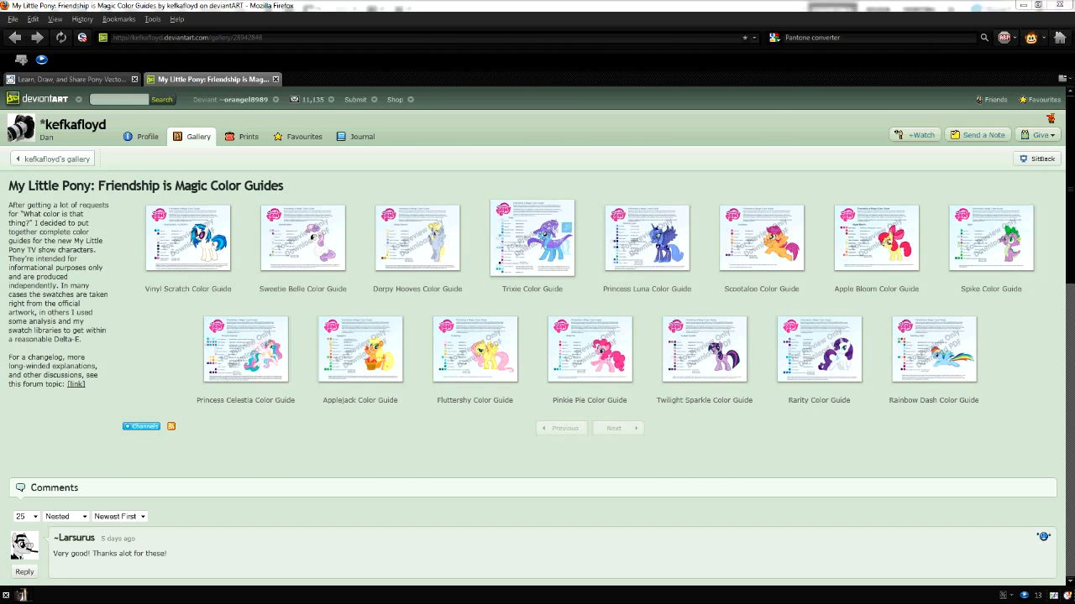
key("alt+Tab")
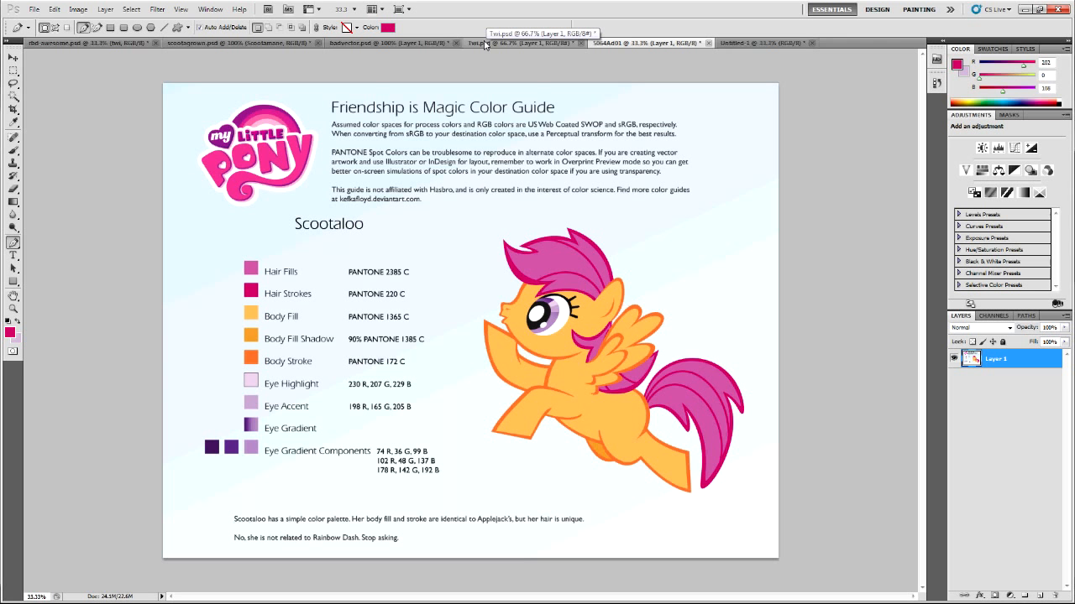
Look over the traced pony face in scootagrown.psd, and return to the blank Untitled-1 document
left_click(242, 44)
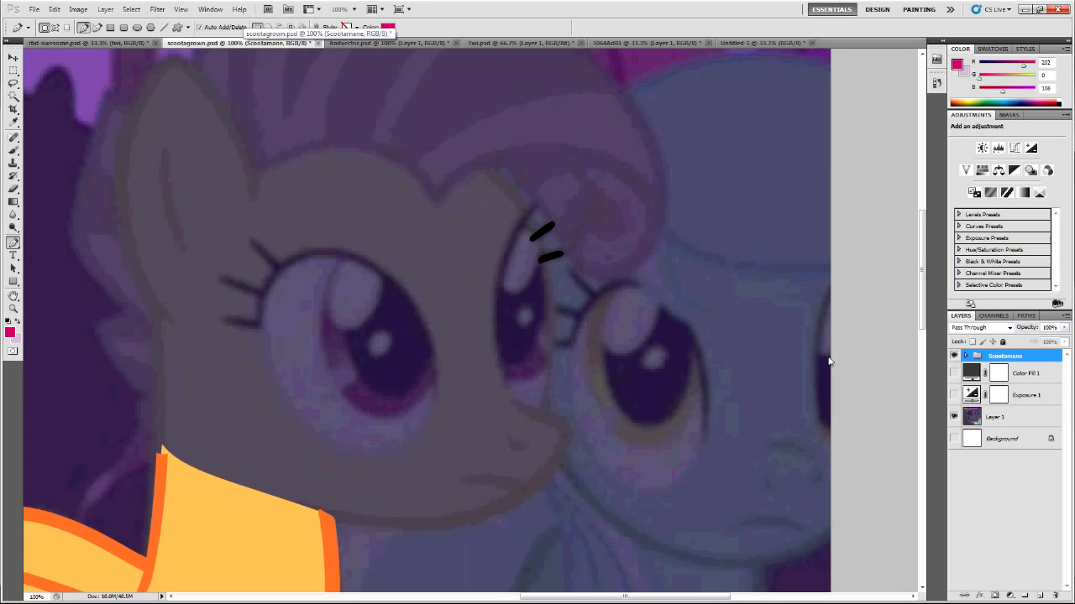
left_click_drag(923, 290, 895, 277)
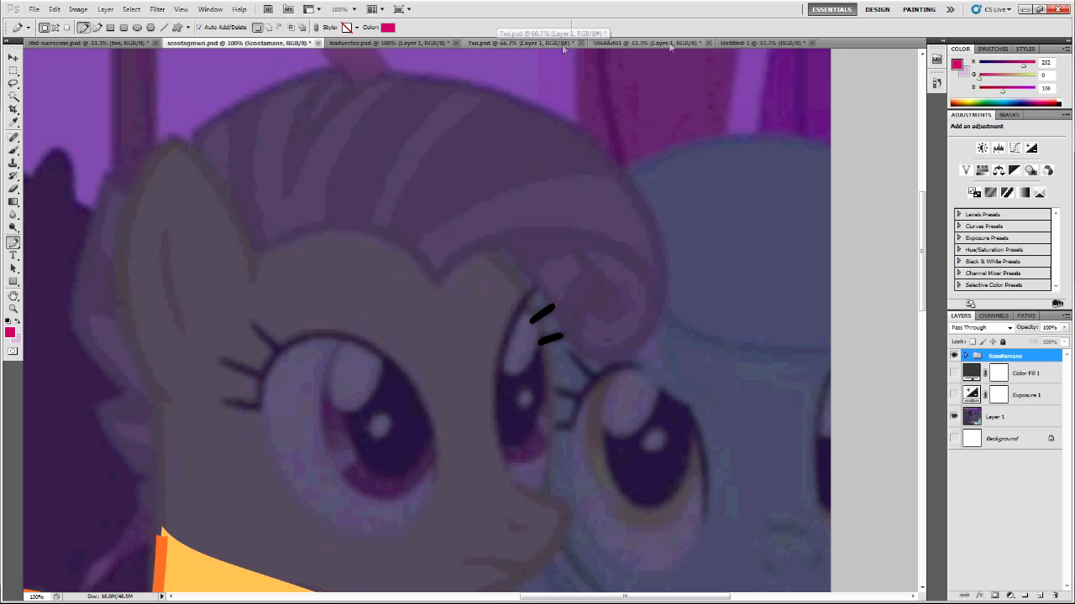
left_click(762, 42)
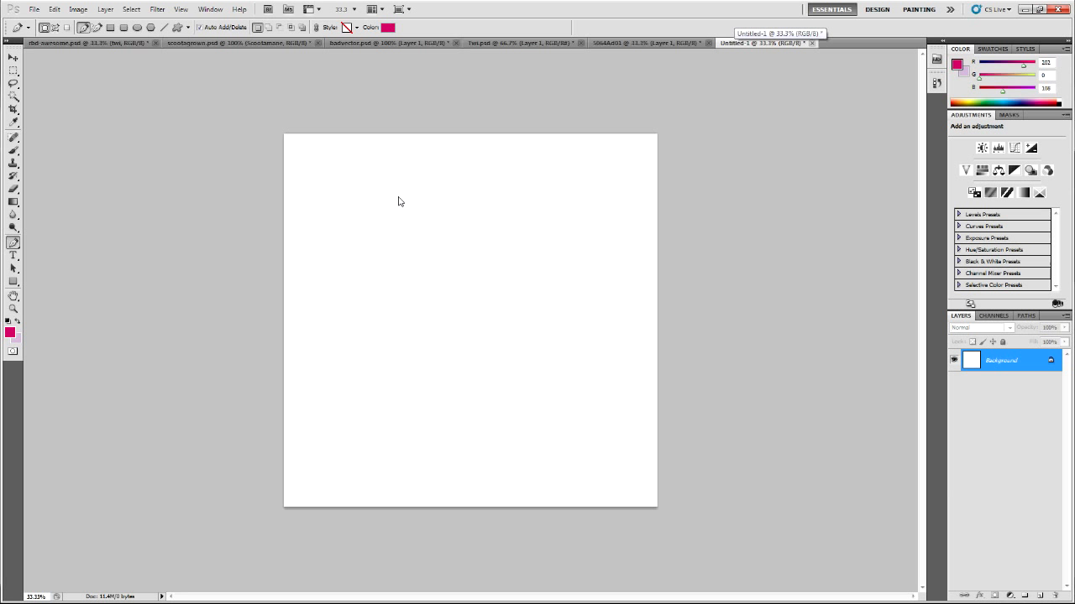
left_click_drag(377, 201, 344, 261)
key("ctrl+z")
left_click(289, 44)
left_click(721, 42)
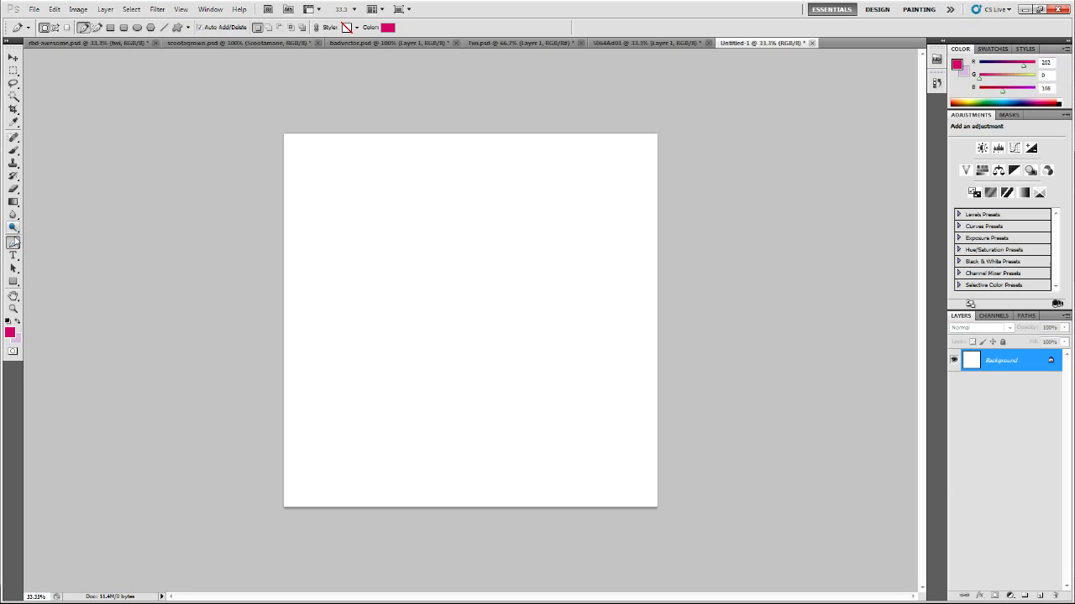
Set the Pen tool to draw paths instead of shape layers and create a new empty path
left_click(55, 27)
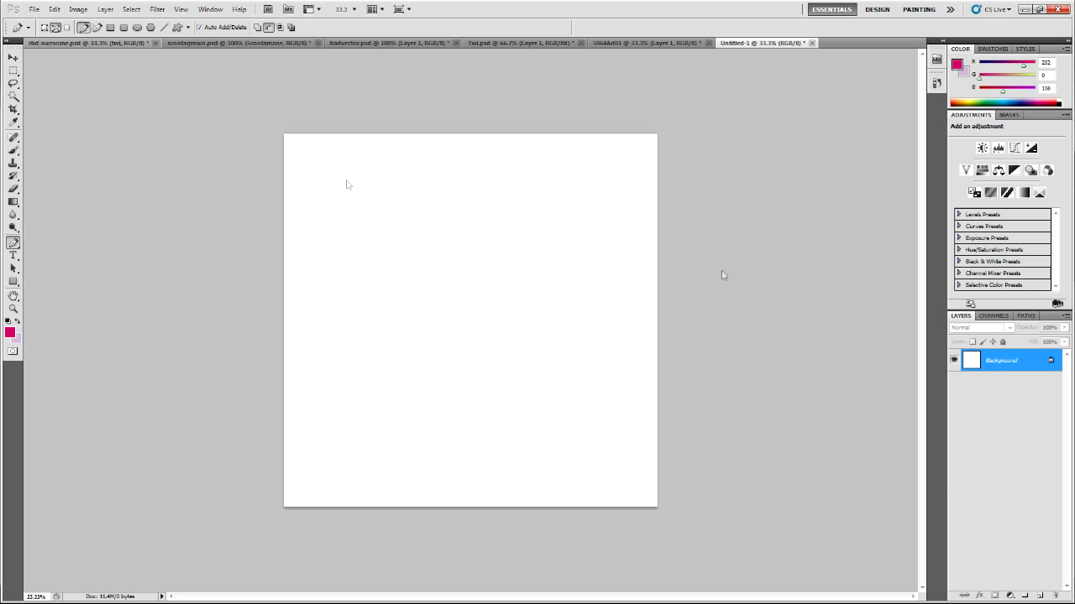
left_click(1026, 315)
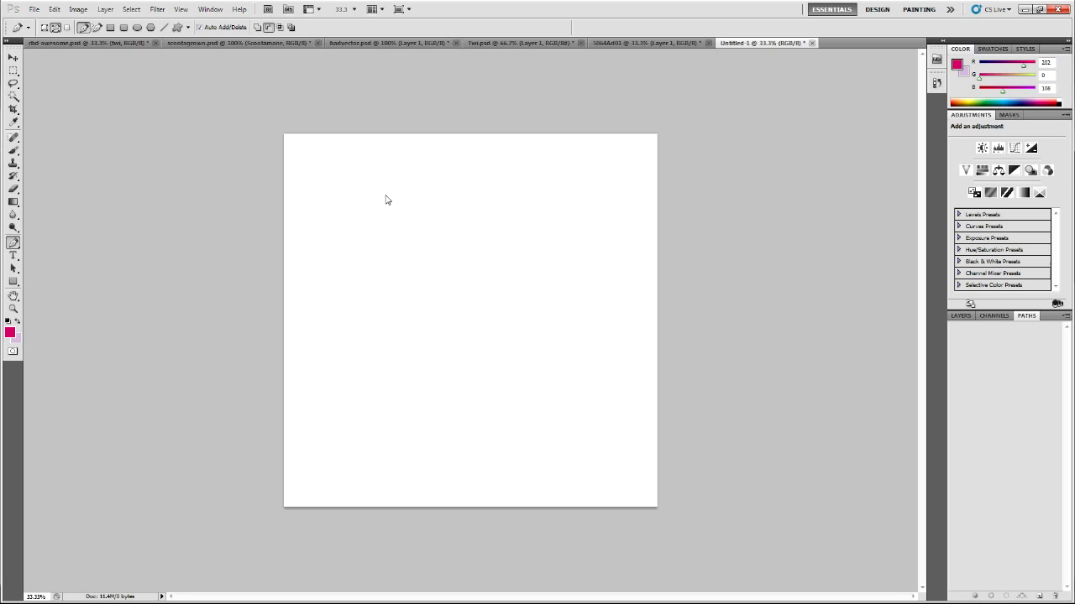
left_click(1039, 595)
left_click_drag(389, 183, 364, 221)
left_click_drag(393, 321, 507, 303)
left_click_drag(555, 216, 590, 288)
left_click_drag(552, 364, 526, 395)
key("ctrl+z")
key("ctrl+alt+z")
key("ctrl+alt+z")
key("ctrl+alt+z")
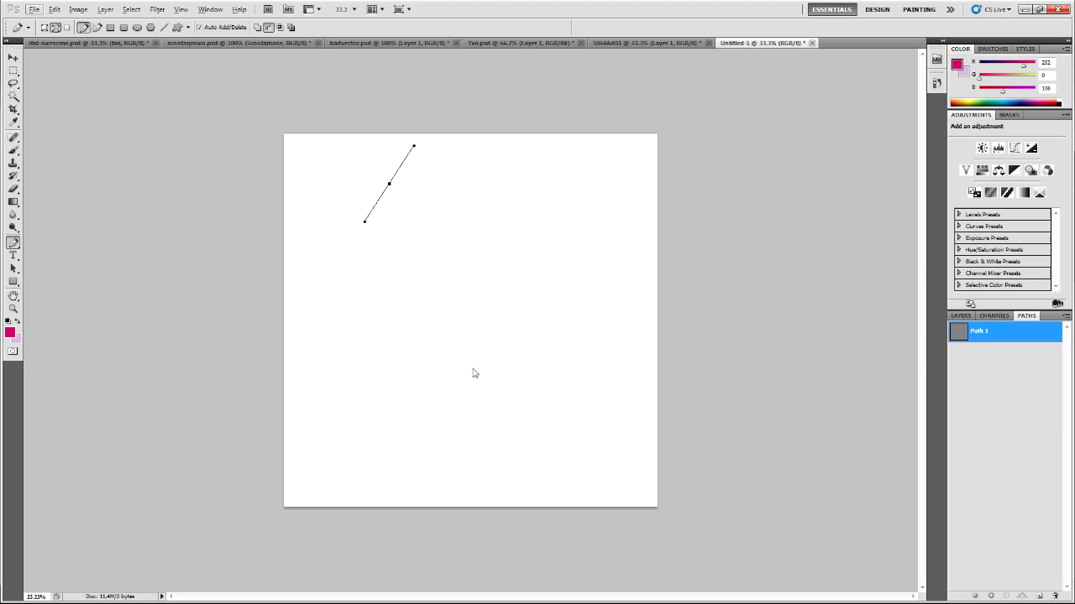
Draw the outer curve of a tall, pointed arch in the upper-left area of the canvas with the Pen tool
left_click_drag(342, 275, 334, 242)
left_click_drag(358, 166, 377, 178)
left_click_drag(401, 260, 396, 282)
mouse_move(373, 180)
left_mouse_down()
mouse_move(391, 190)
mouse_move(376, 177)
left_mouse_up()
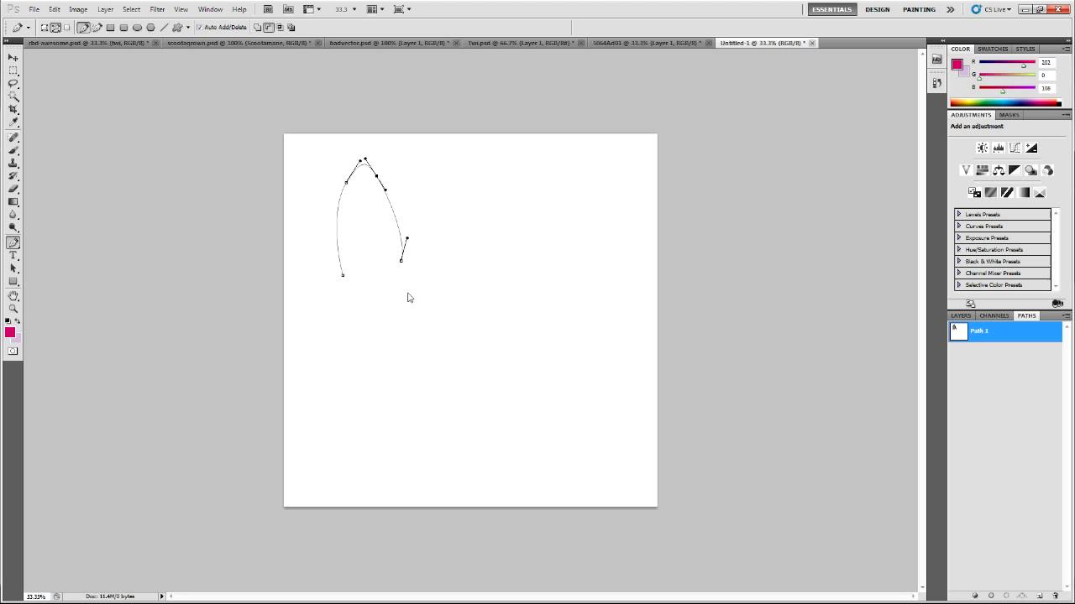
Trace the arch's inner curve back to the starting point to close the path, and refine the curve near its peak
left_click(396, 263)
left_click_drag(371, 182, 348, 199)
left_click_drag(344, 275, 342, 222)
left_click(396, 263, "ctrl")
left_click(383, 187, "ctrl")
left_click_drag(382, 189, 392, 196)
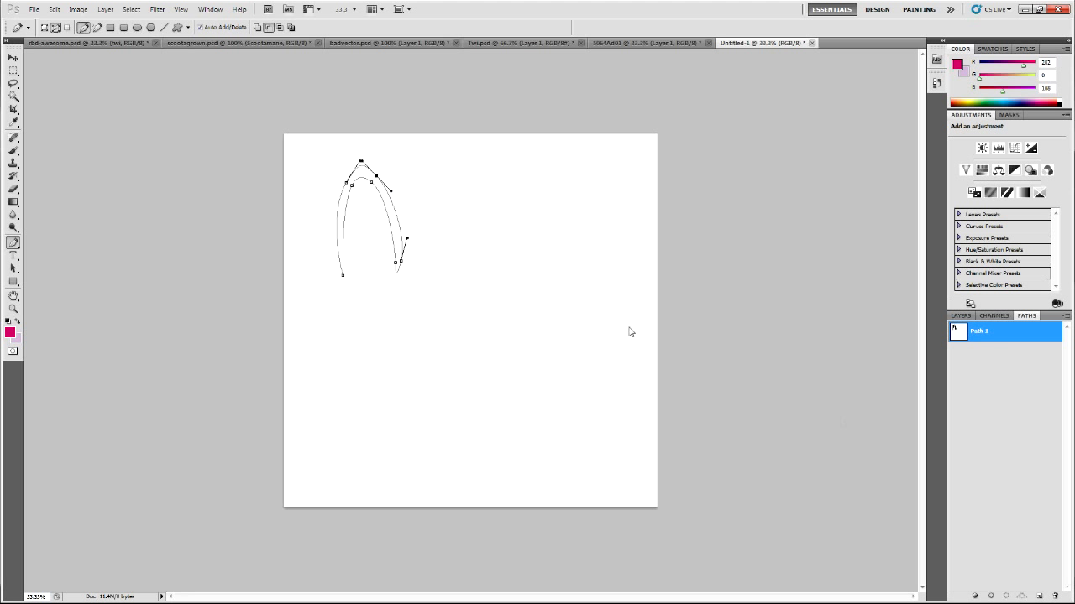
Keep the arch path selected and add a new empty layer above the background
left_click(1023, 367)
left_click(1006, 340)
left_click(967, 316)
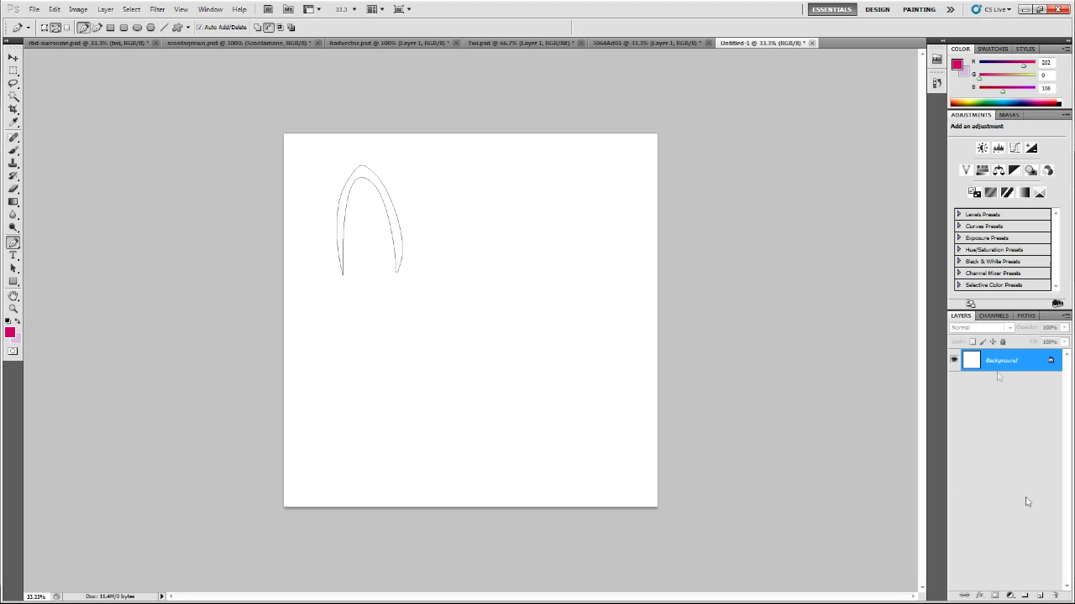
left_click(1040, 596)
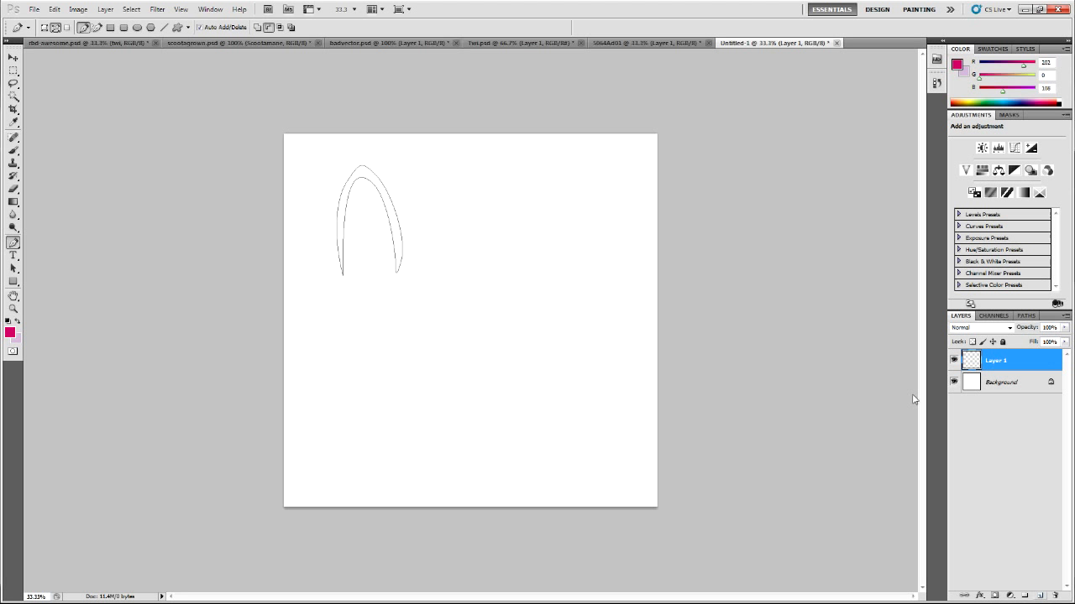
Try filling the arch path on the new layer with the pink foreground color #ca006c, and undo the fill
left_click(1025, 316)
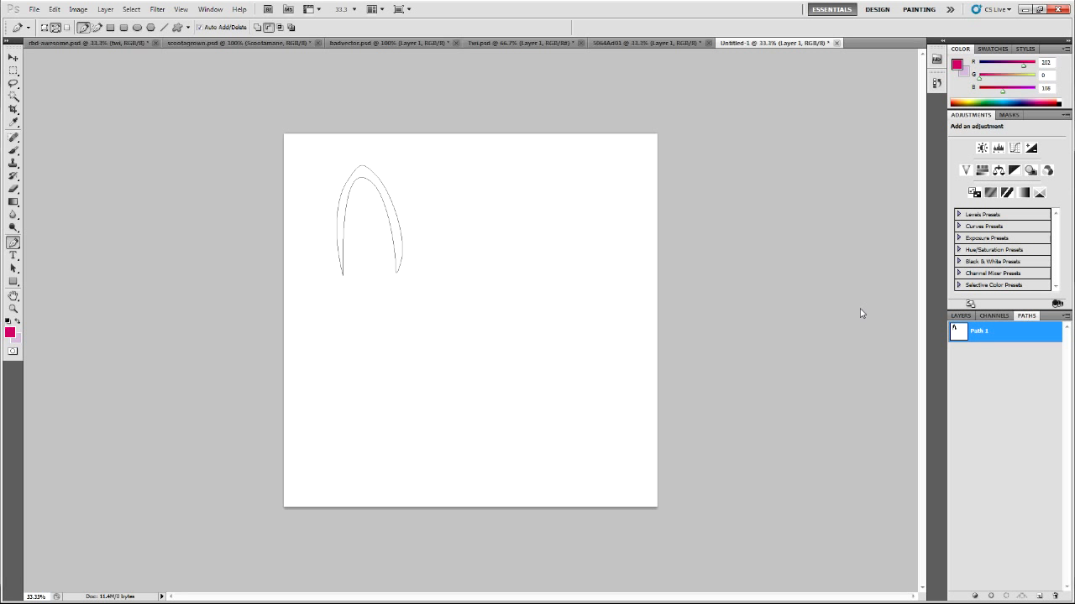
left_click(10, 333)
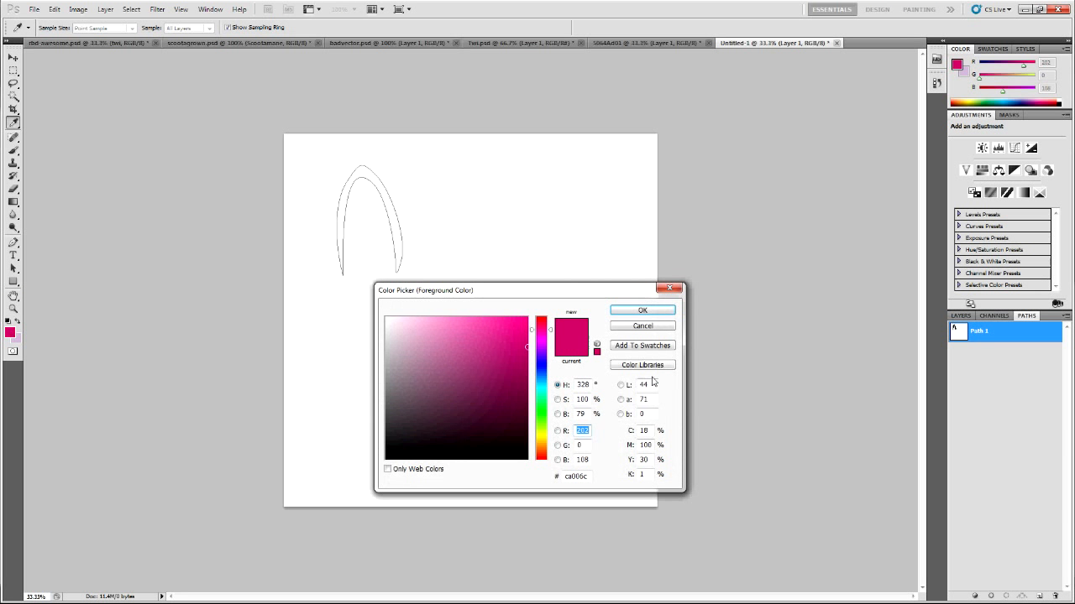
left_click(653, 312)
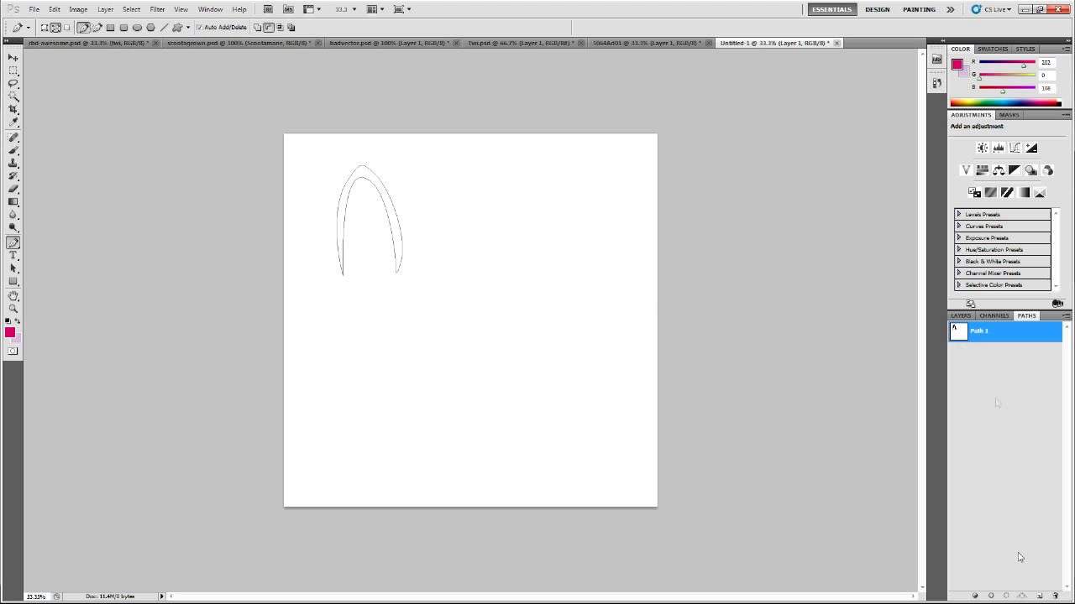
left_click(980, 598)
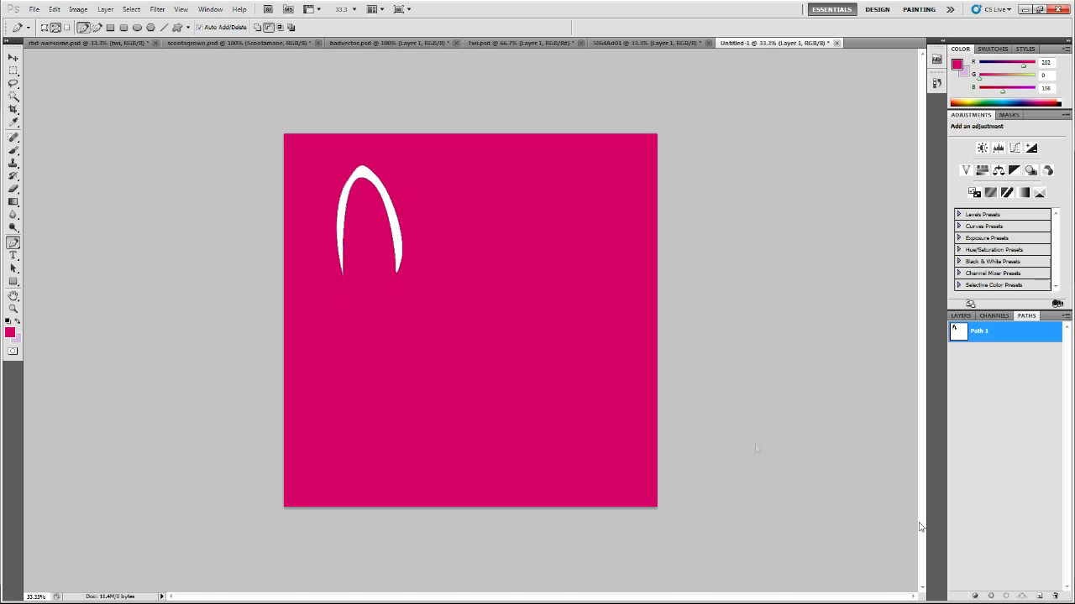
key("ctrl+z")
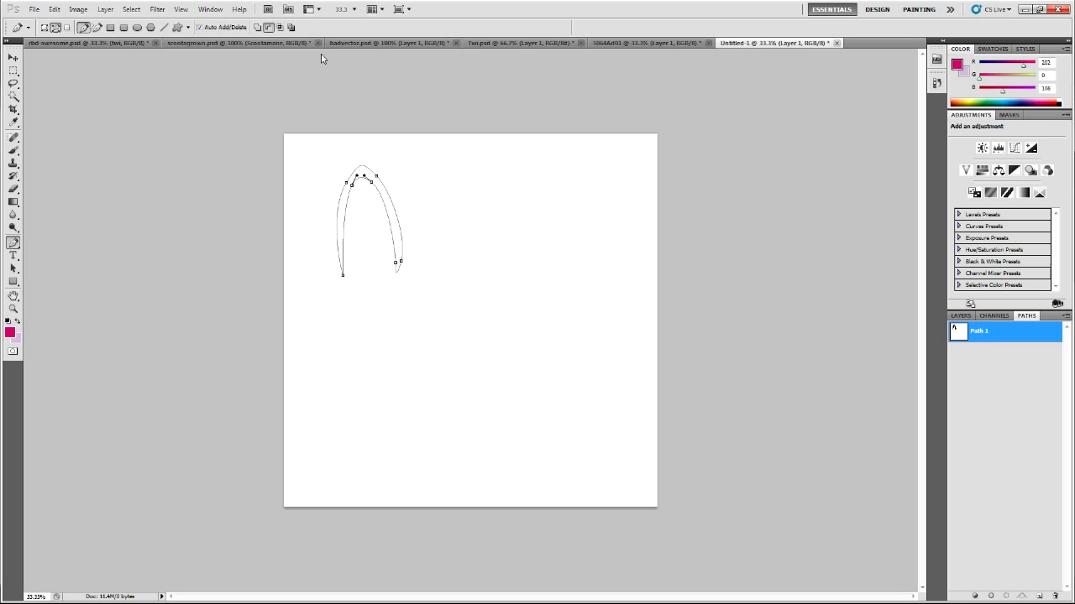
Set the arch path's area mode to intersect and fill it with the pink foreground color on the new layer
left_click(279, 27)
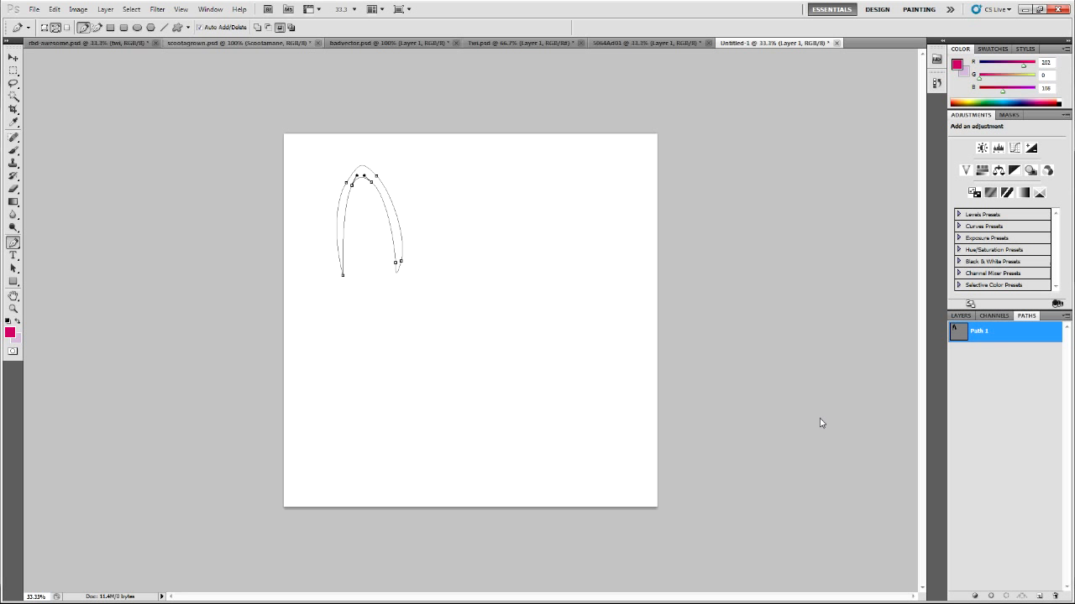
left_click(979, 598)
left_click(991, 364)
left_click(959, 316)
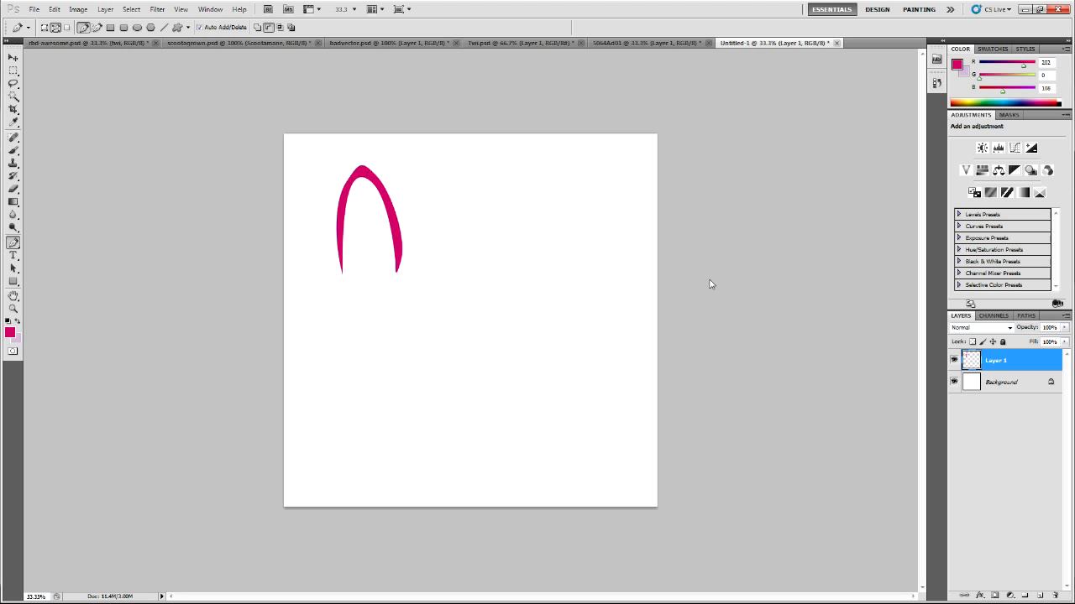
Try resizing the image to 5000 × 5000 pixels with proportions constrained and the arch path selected
left_click(78, 9)
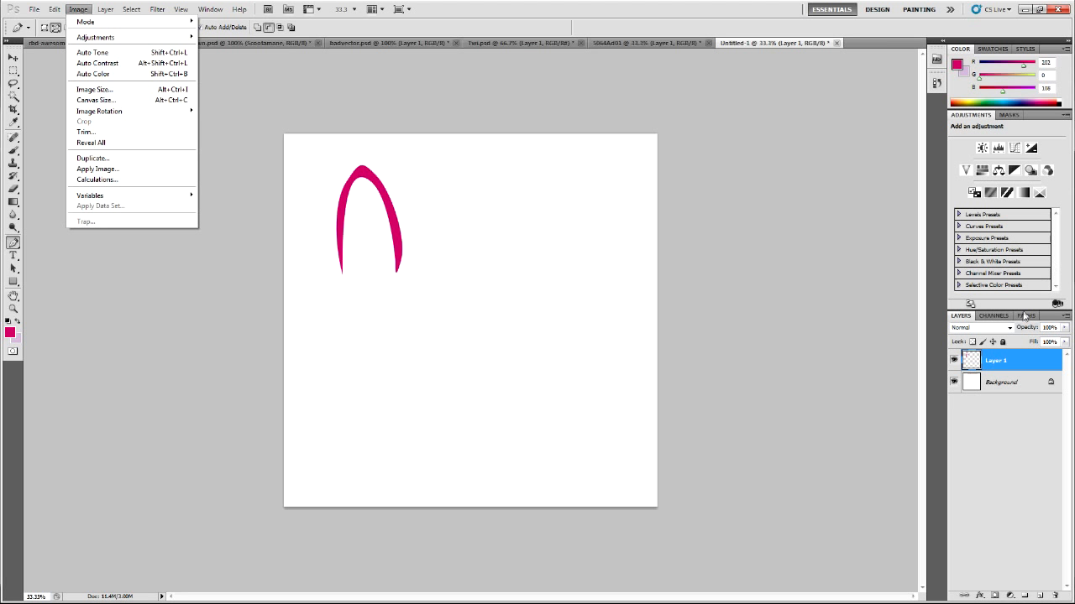
left_click(152, 74)
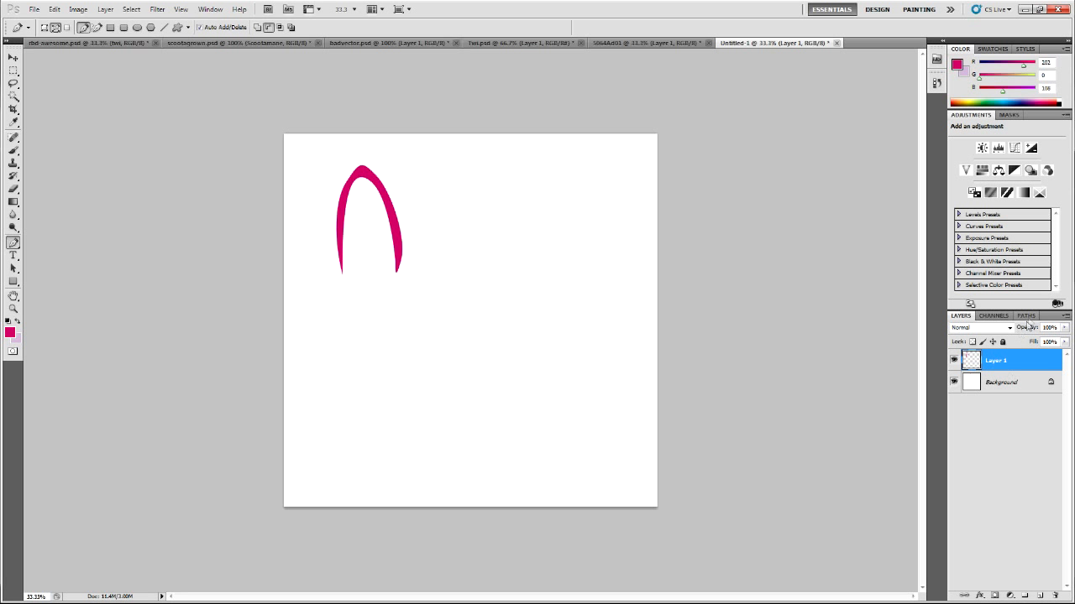
left_click(1027, 316)
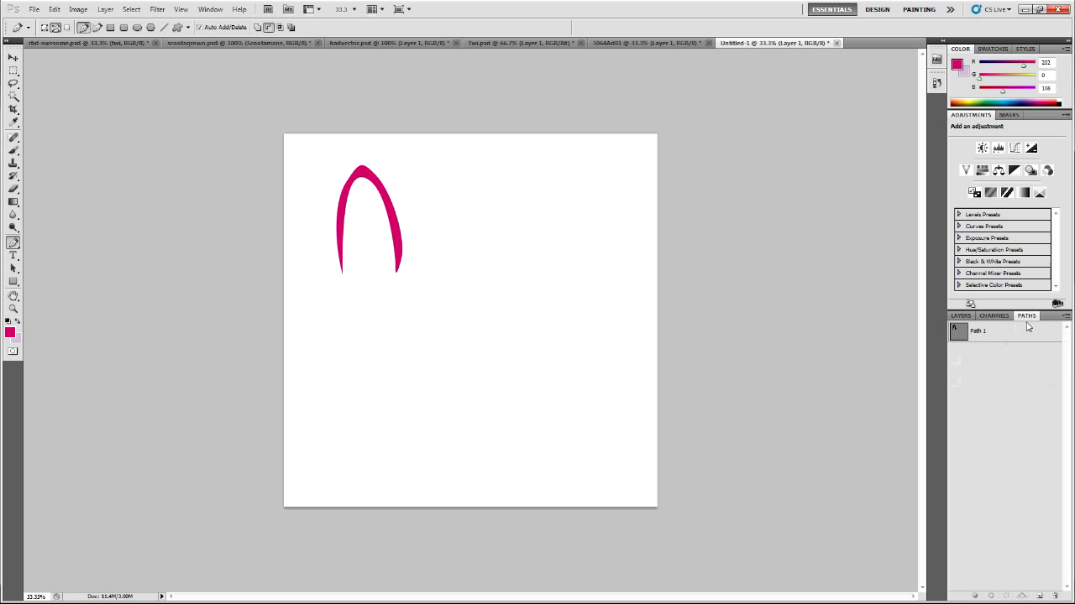
left_click(997, 336)
left_click(78, 9)
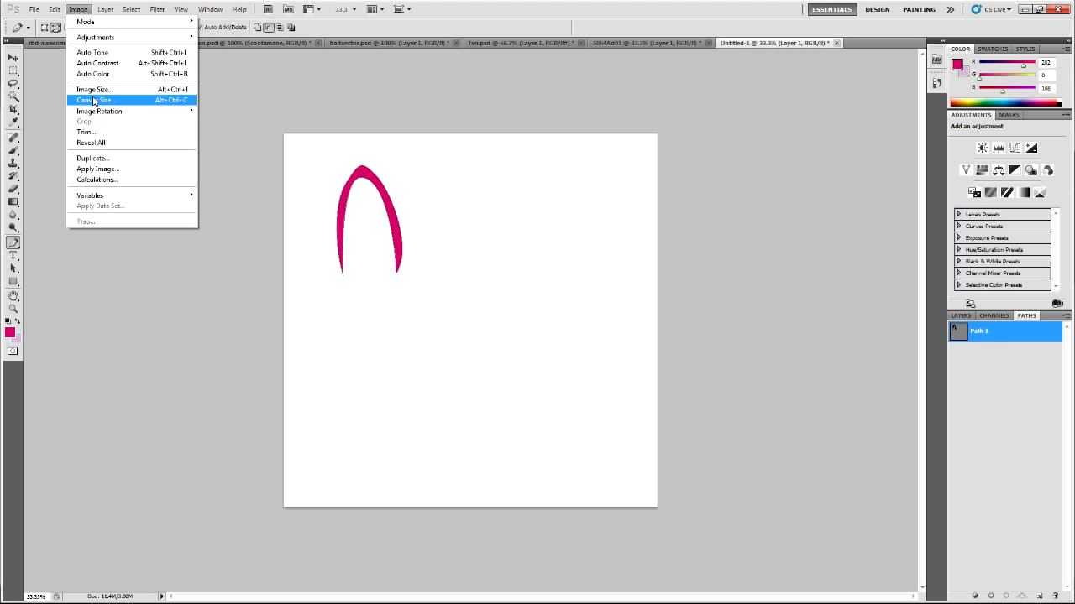
left_click(97, 89)
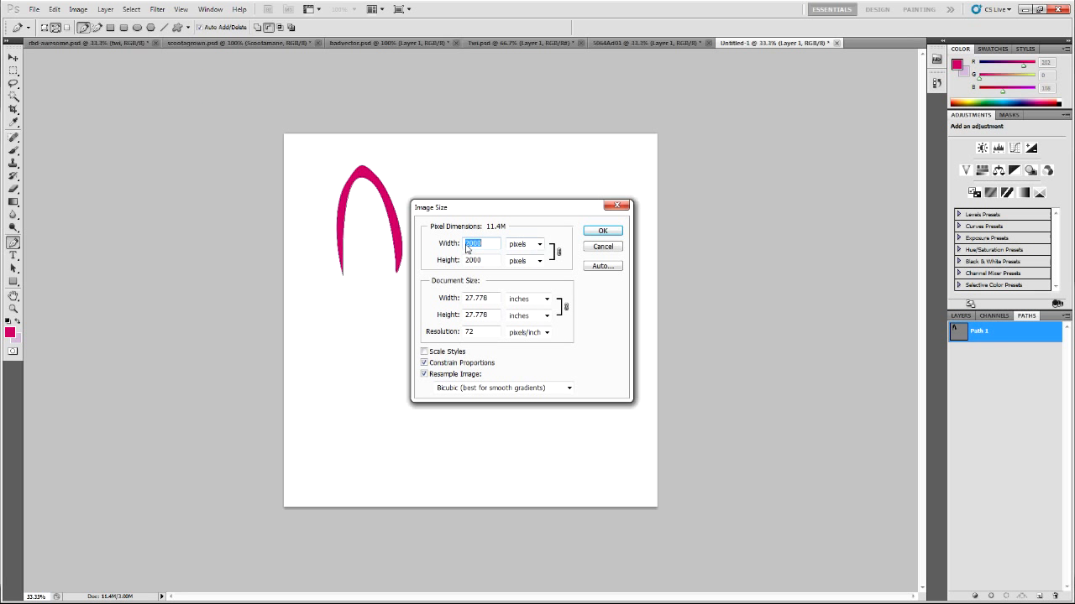
type("5000")
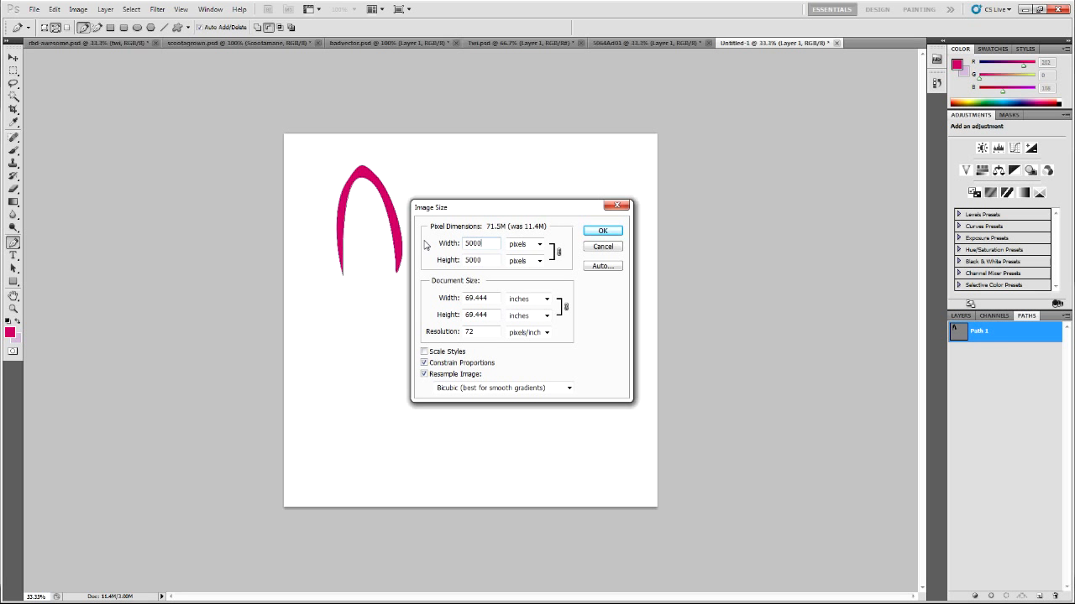
key("Return")
Inspect the enlarged pink arch's edges up close without its path outline, and undo the image resize
scroll(480, 207, "up", 2)
left_click(985, 348)
left_click(960, 317)
left_click(1002, 382)
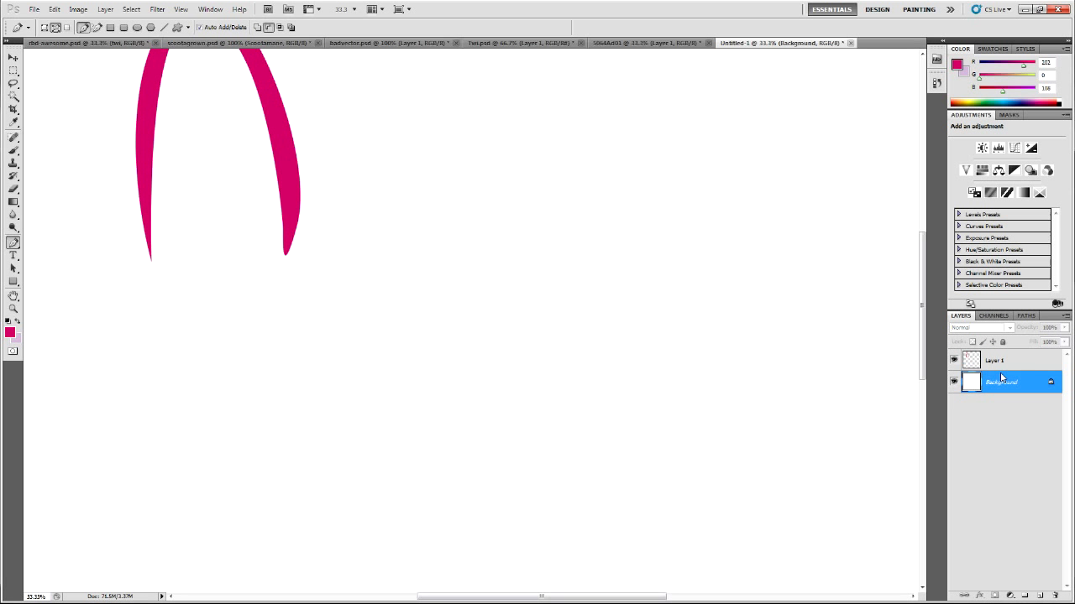
scroll(344, 294, "up", 5)
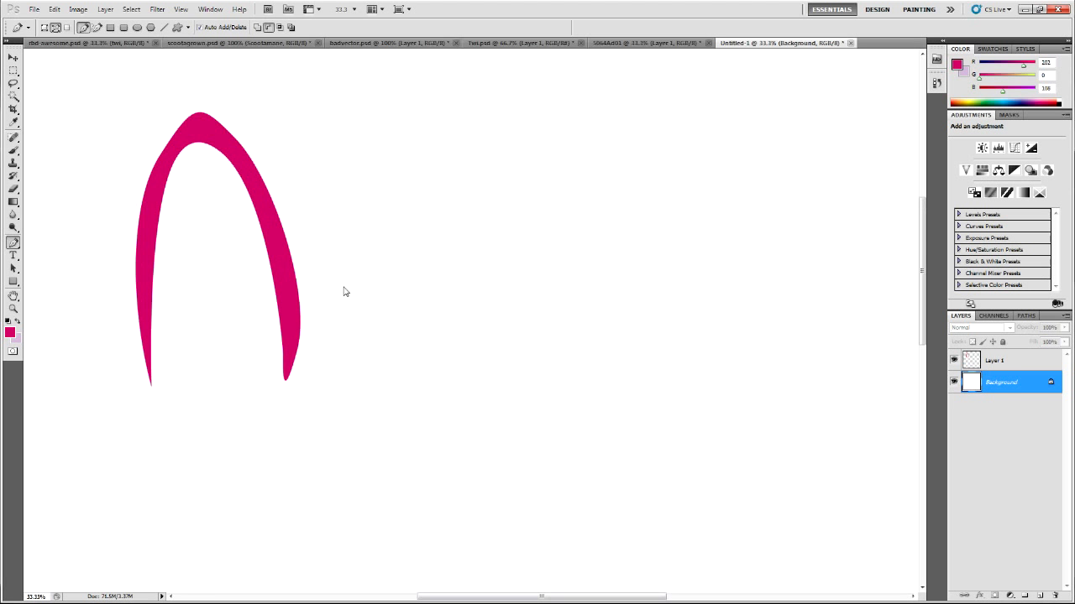
key("ctrl+plus")
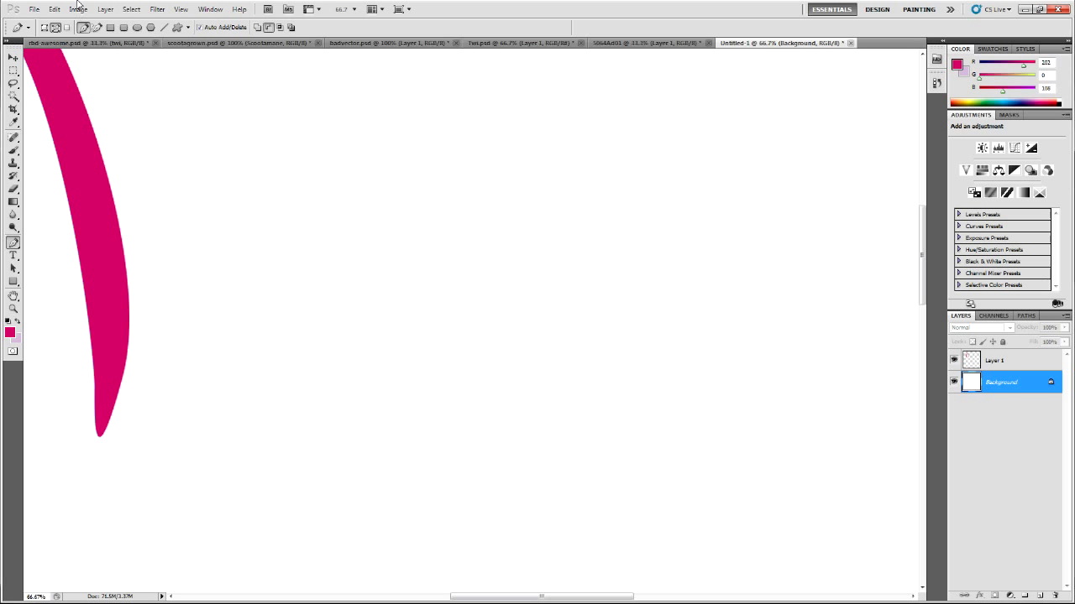
key("ctrl+z")
key("ctrl+minus")
key("ctrl+minus")
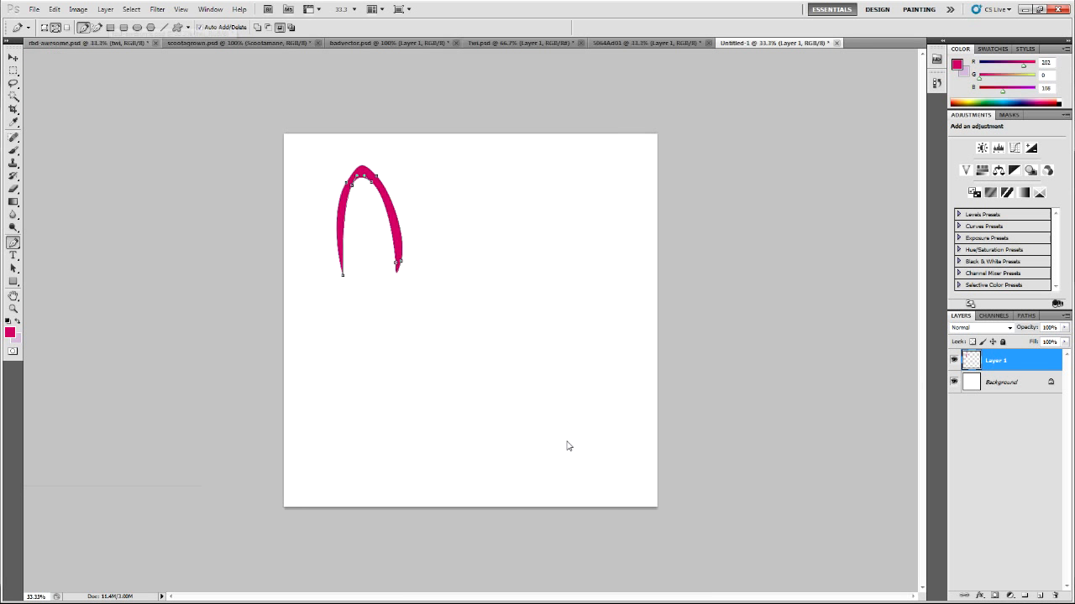
Undo the pink fill of the arch path on the new layer
key("ctrl+plus")
scroll(504, 382, "up", 2)
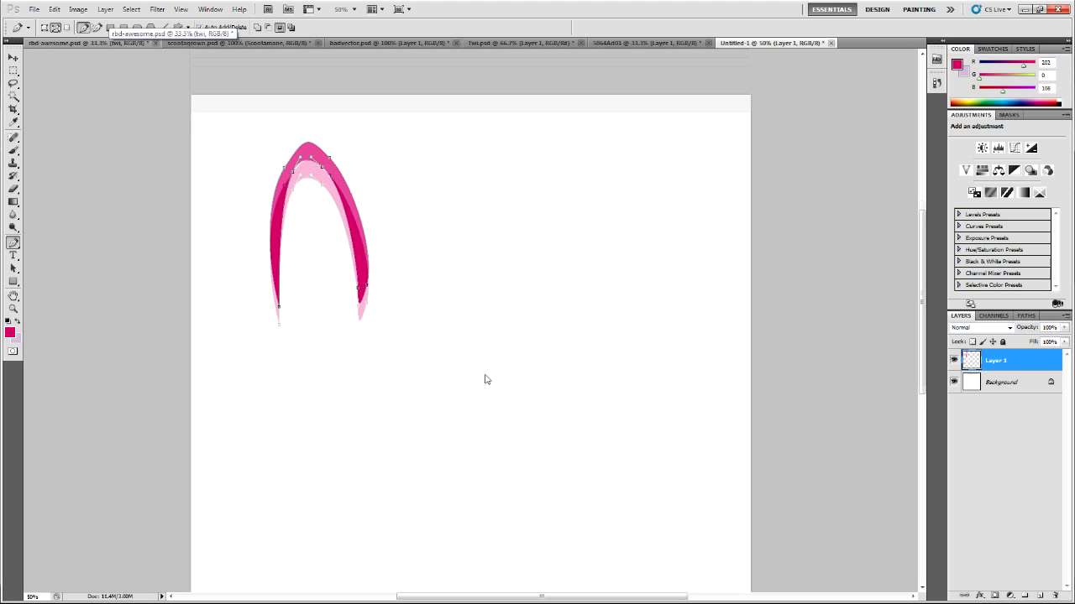
scroll(485, 375, "up", 1)
key("ctrl+alt+z")
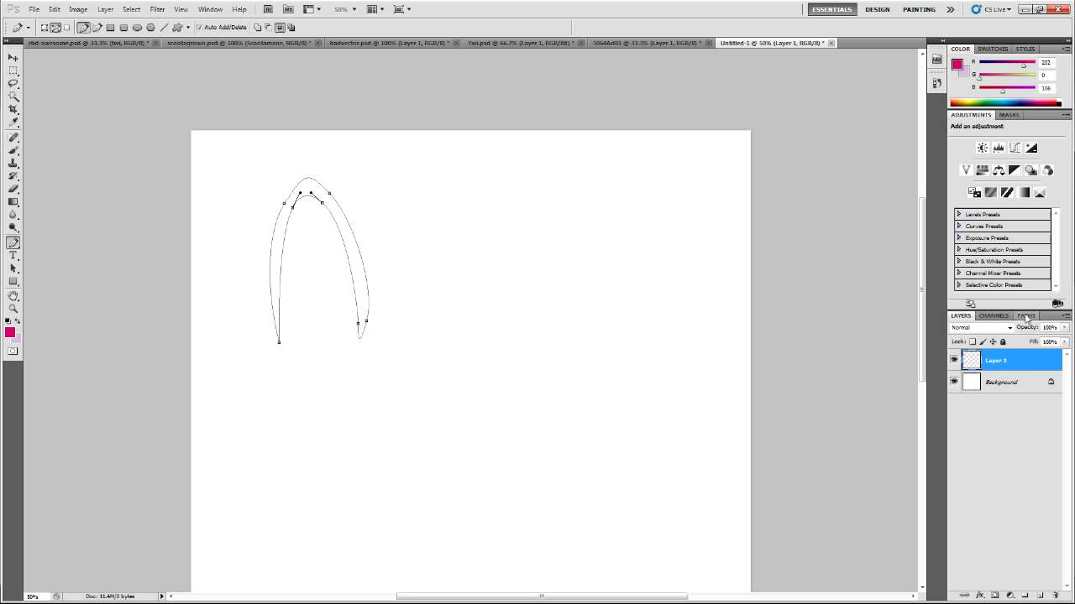
Fill the arch path with the pink foreground color on Layer 1
left_click(1024, 315)
left_click(975, 596)
left_click(994, 363)
left_click(973, 326)
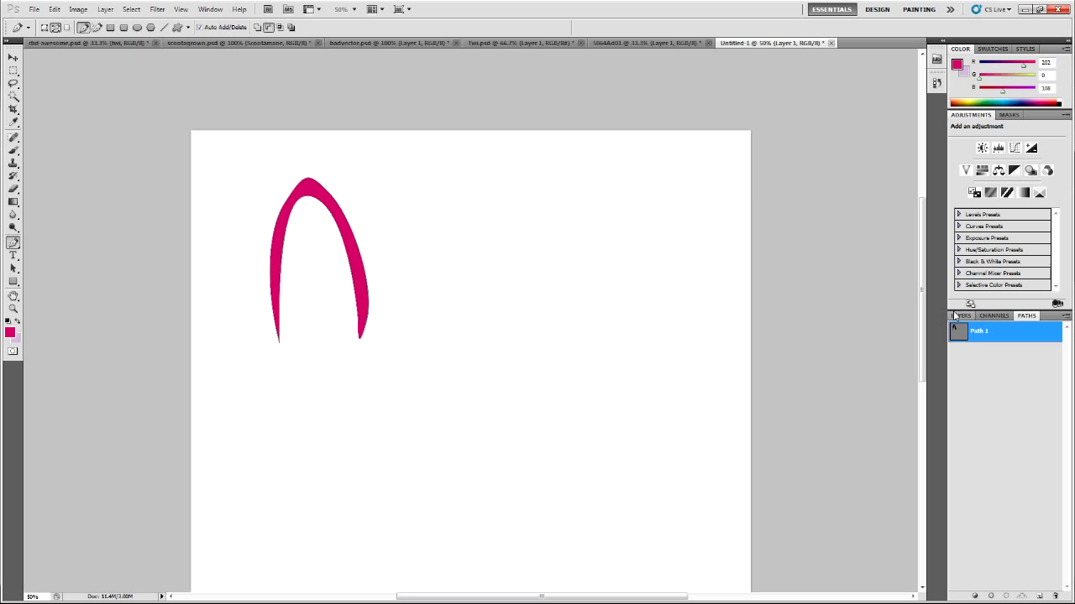
left_click(957, 315)
Add a new empty path so that the arch path is no longer active, and return to the layer list
left_click(1026, 315)
left_click(1039, 595)
left_click(961, 316)
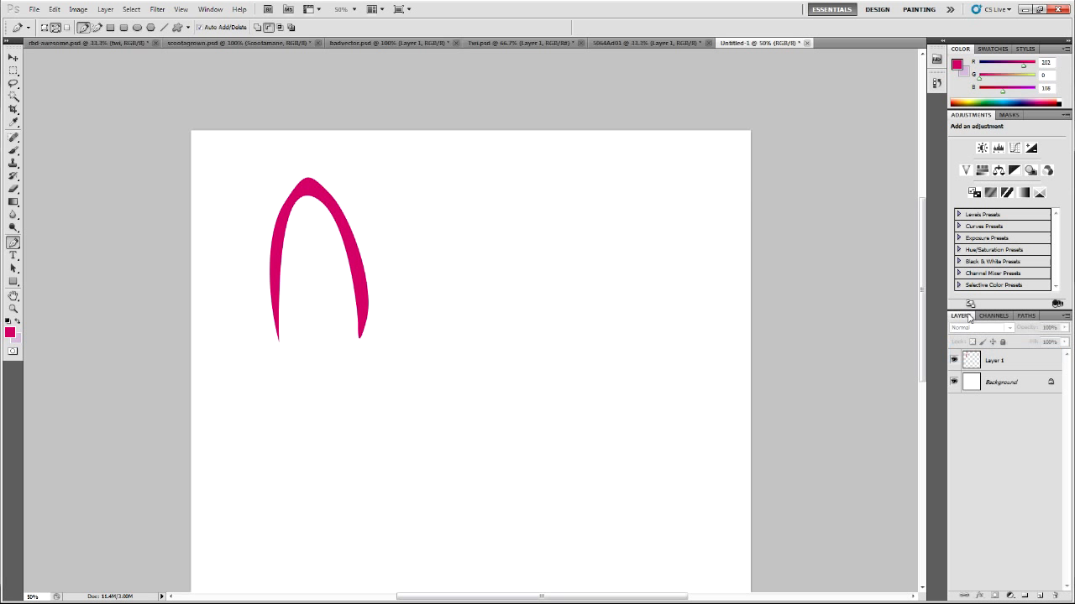
With Layer 1 selected, resize the image to 5000 × 5000 pixels with proportions constrained
left_click(991, 360)
left_click(78, 9)
left_click(97, 91)
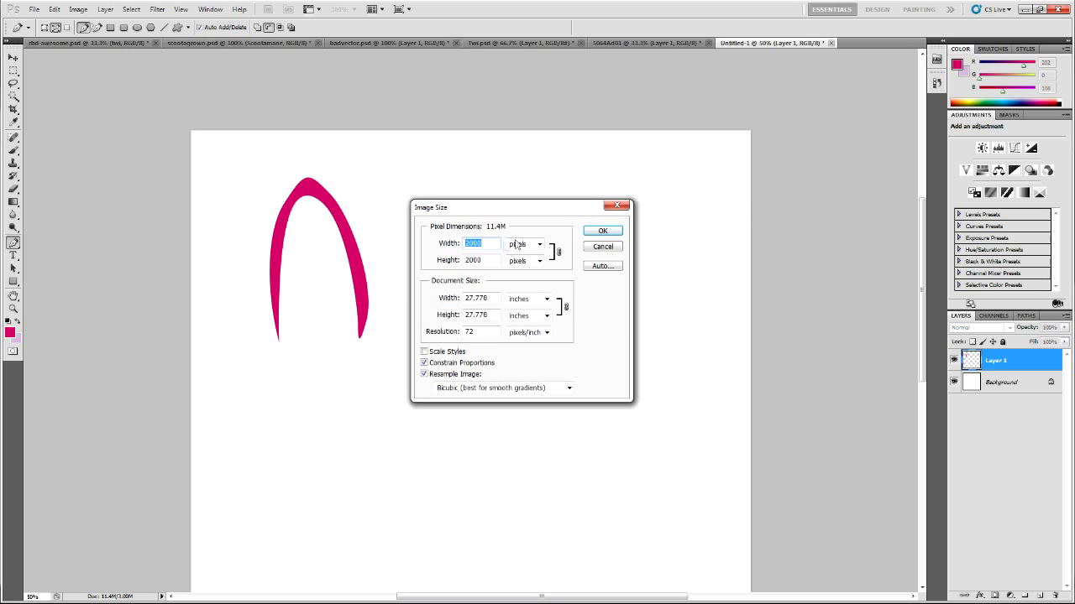
type("5000")
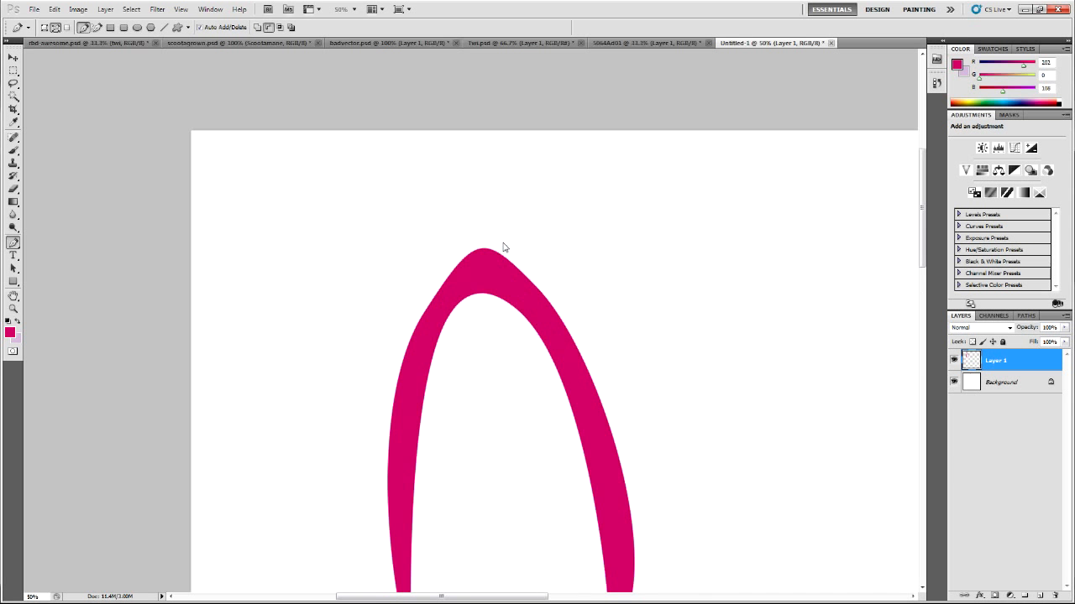
Examine the edges of the enlarged pink arch up close to judge their sharpness
scroll(491, 352, "down", 3)
key("ctrl+plus")
key("ctrl+plus")
key("ctrl+plus")
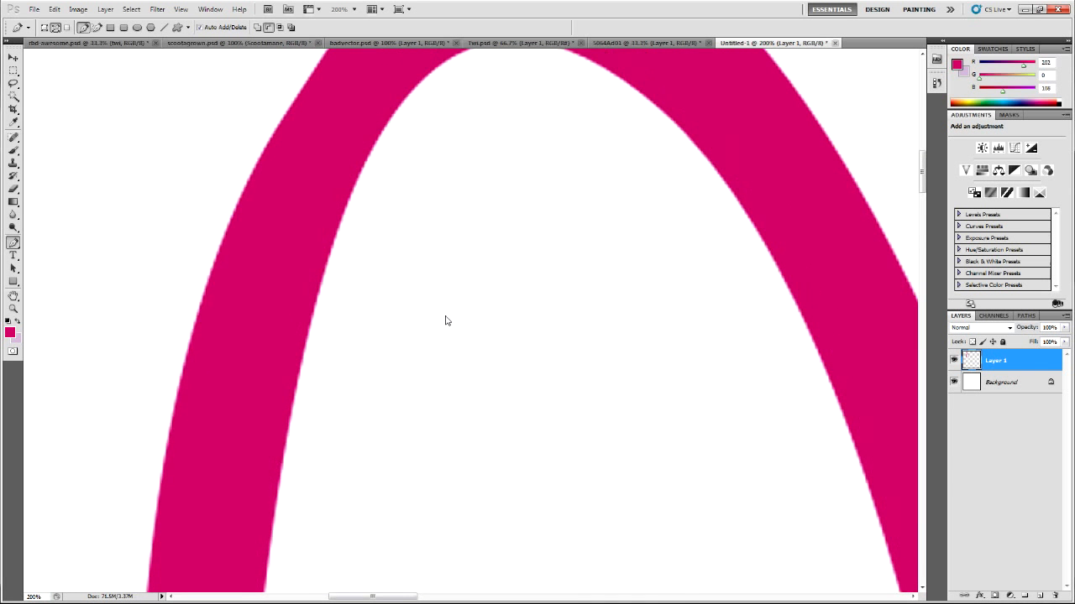
key("ctrl+plus")
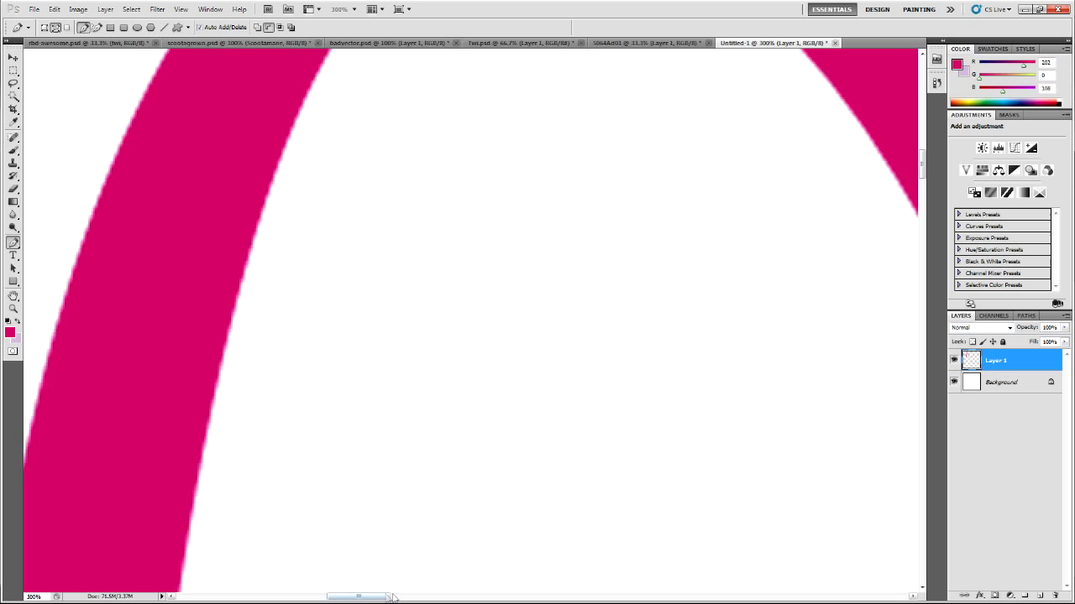
left_click_drag(393, 598, 378, 598)
mouse_move(431, 301)
left_mouse_down()
mouse_move(419, 340)
mouse_move(472, 322)
mouse_move(478, 340)
left_mouse_up()
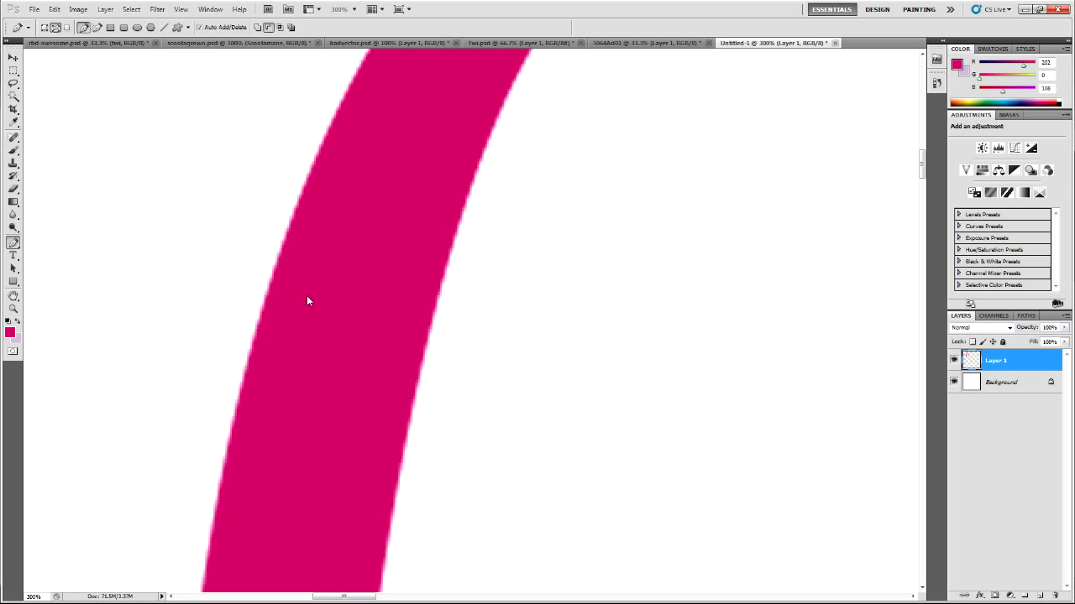
key("ctrl+minus")
key("ctrl+minus")
key("ctrl+minus")
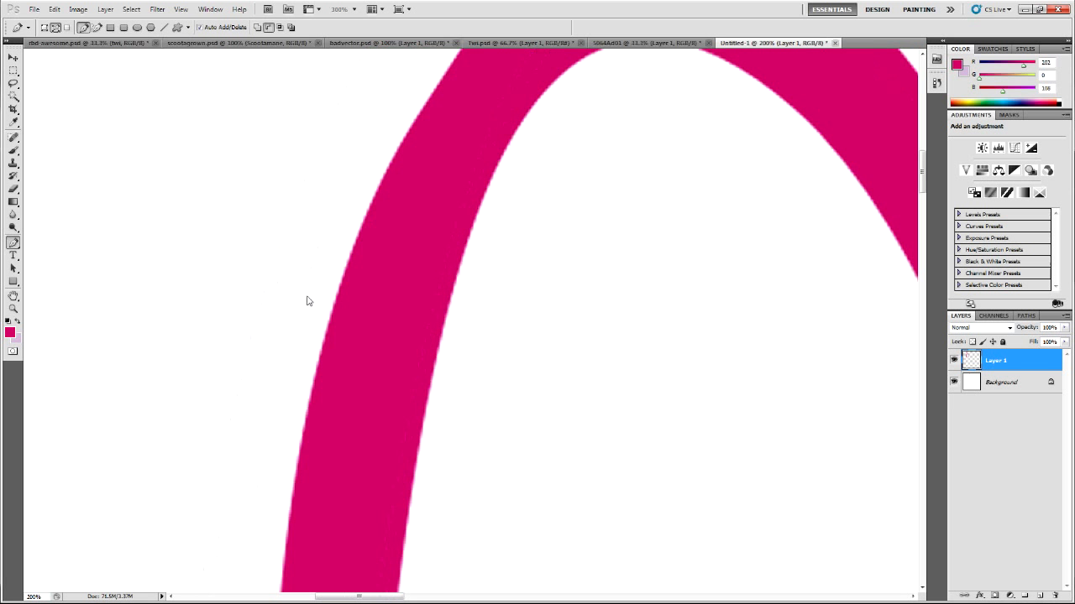
key("ctrl+minus")
key("ctrl+minus")
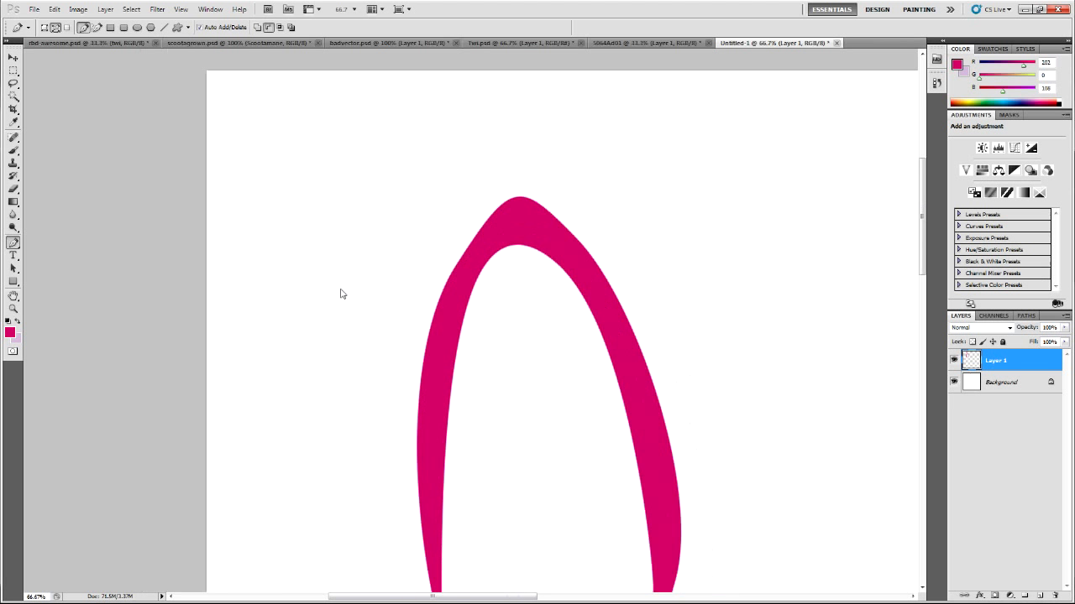
Switch the Pen tool to shape layers mode and hide Layer 1
left_click(1026, 316)
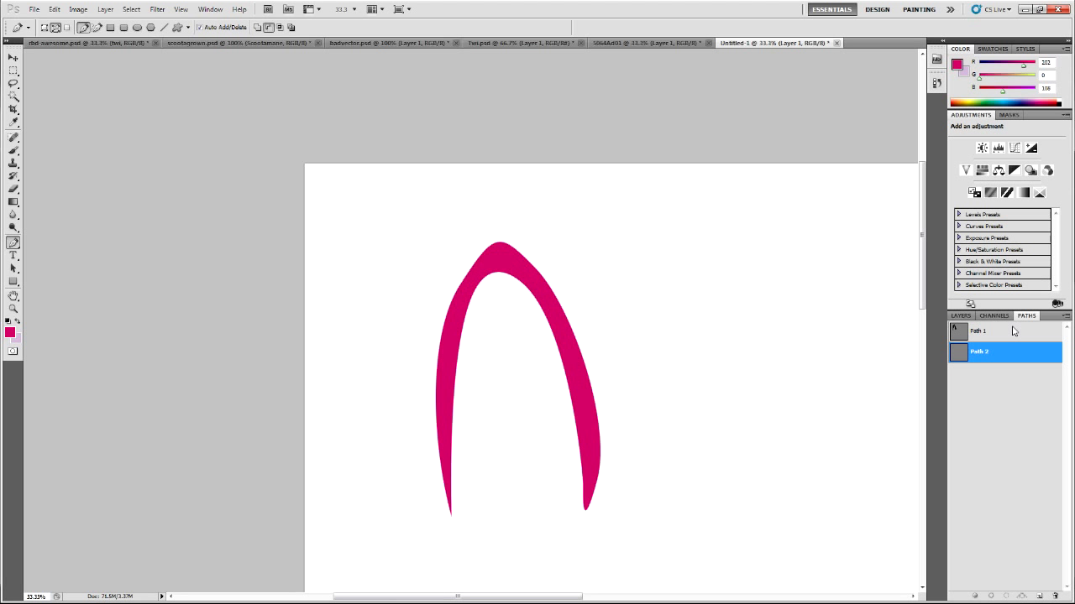
left_click(45, 28)
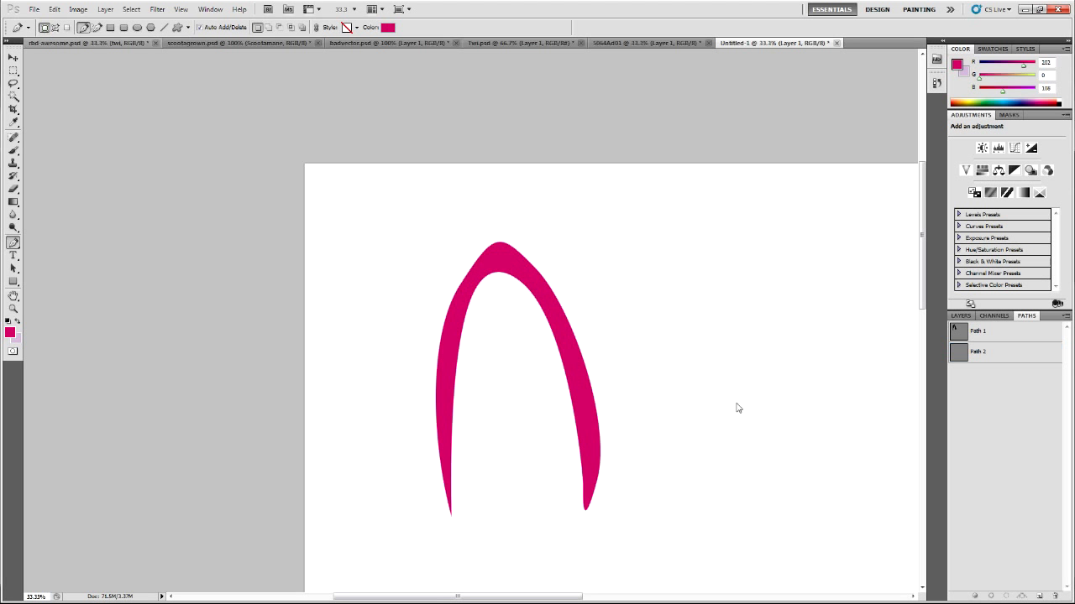
left_click(960, 316)
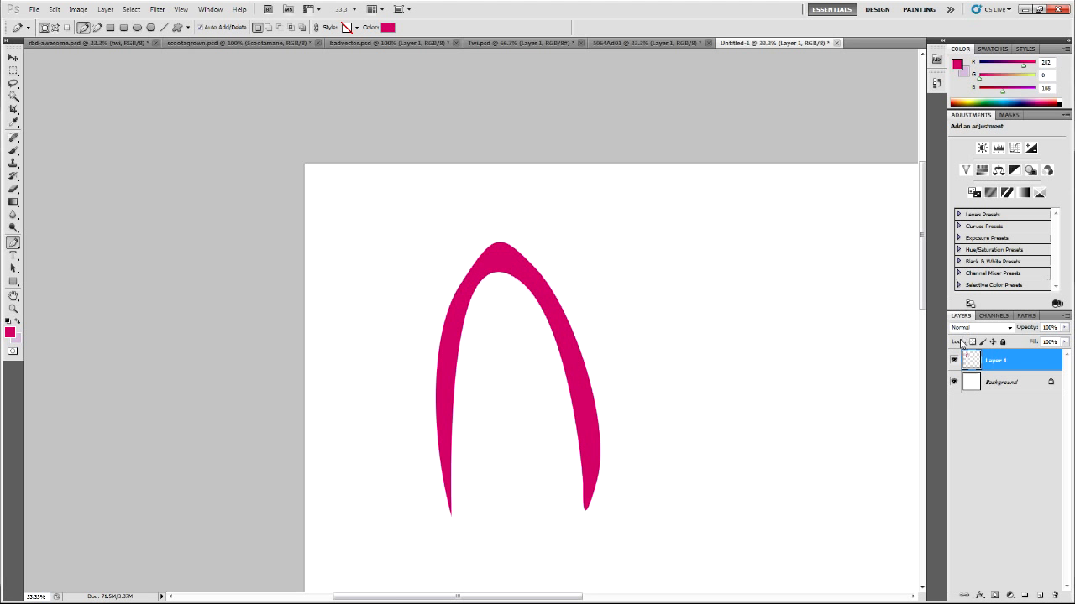
left_click(954, 360)
Draw the outer curve of a new pink arch shape with the Pen tool, from its left foot over the top to its right foot
left_click_drag(436, 488, 456, 566)
left_click_drag(430, 283, 454, 244)
left_click_drag(499, 286, 516, 325)
left_click_drag(498, 286, 493, 288)
left_click_drag(455, 244, 476, 244)
left_click_drag(493, 288, 500, 286)
left_click_drag(565, 470, 546, 482)
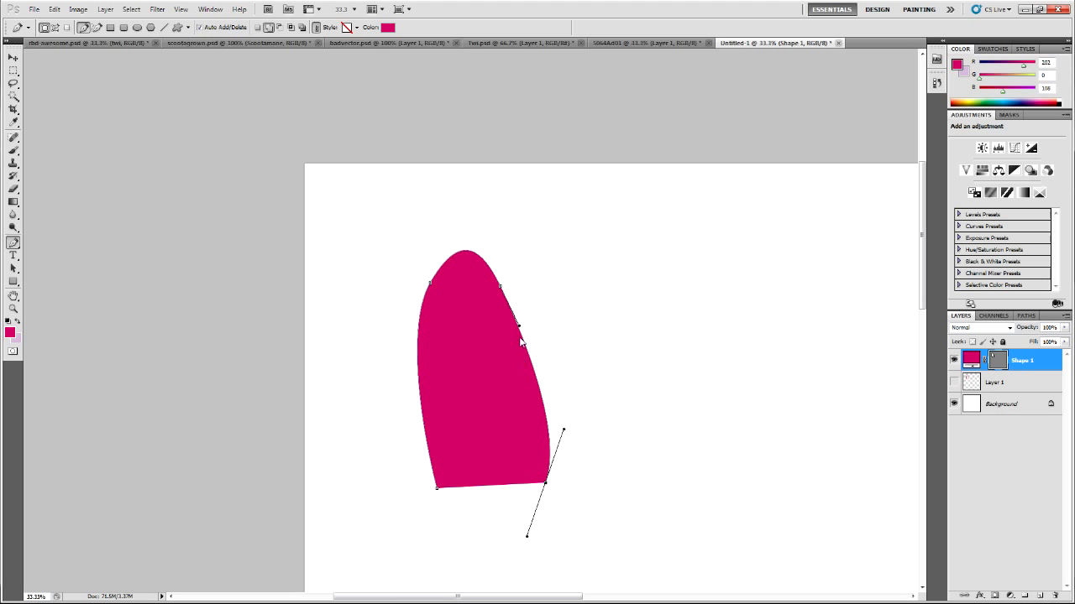
Reshape the arch's top into a narrower peak by moving its upper-right anchor point and adjusting its direction handle
left_click_drag(501, 287, 510, 285)
left_click(478, 228, "ctrl")
left_click(481, 251, "ctrl")
left_click_drag(490, 243, 464, 214)
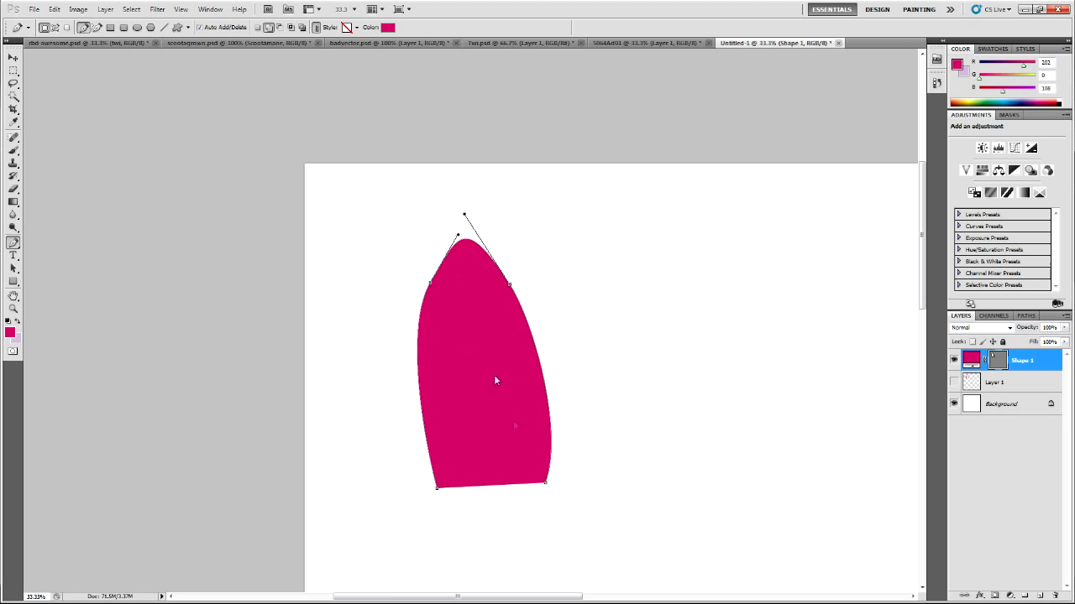
Draw the arch's inner curve from the right foot back to the left foot, closing the shape and refining the inner left bend
left_click(546, 483, "ctrl")
left_click_drag(528, 536, 529, 492)
left_click(530, 476)
left_click_drag(499, 288, 450, 194)
left_click_drag(433, 289, 465, 218)
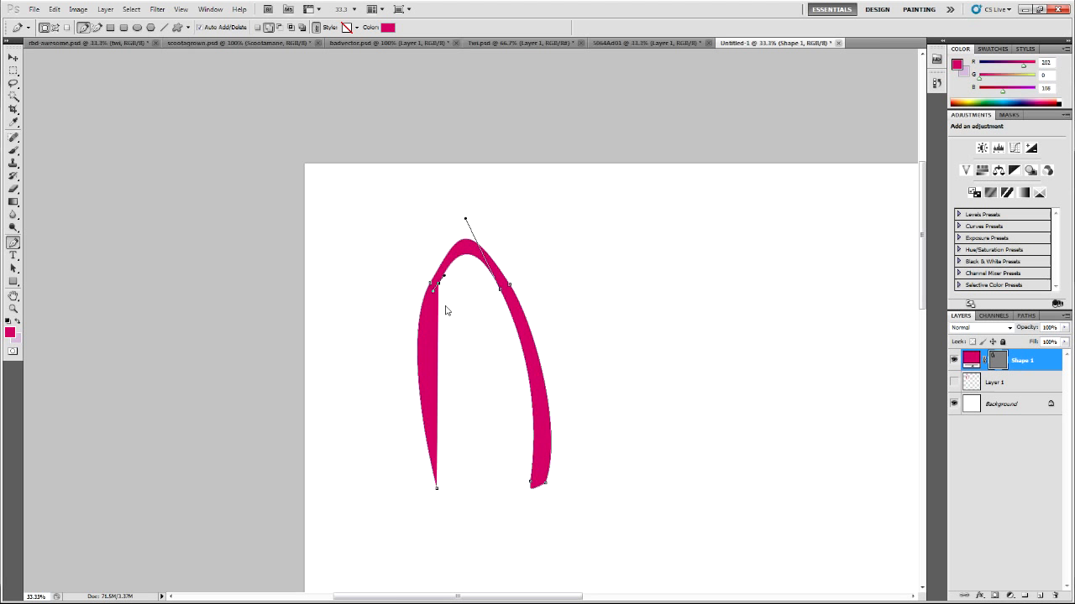
left_click_drag(435, 286, 437, 296)
mouse_move(438, 488)
left_mouse_down()
mouse_move(458, 565)
mouse_move(446, 361)
mouse_move(426, 323)
left_mouse_up()
left_click_drag(441, 286, 466, 223)
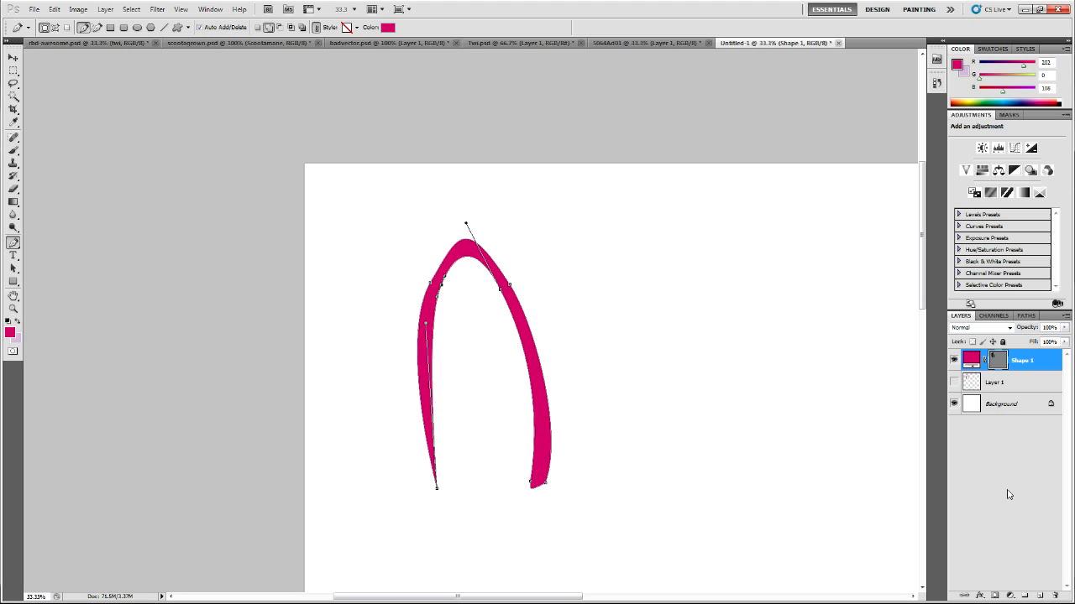
View the arch shape without its path outline, and reselect the Shape 1 layer's vector mask
left_click(1008, 494)
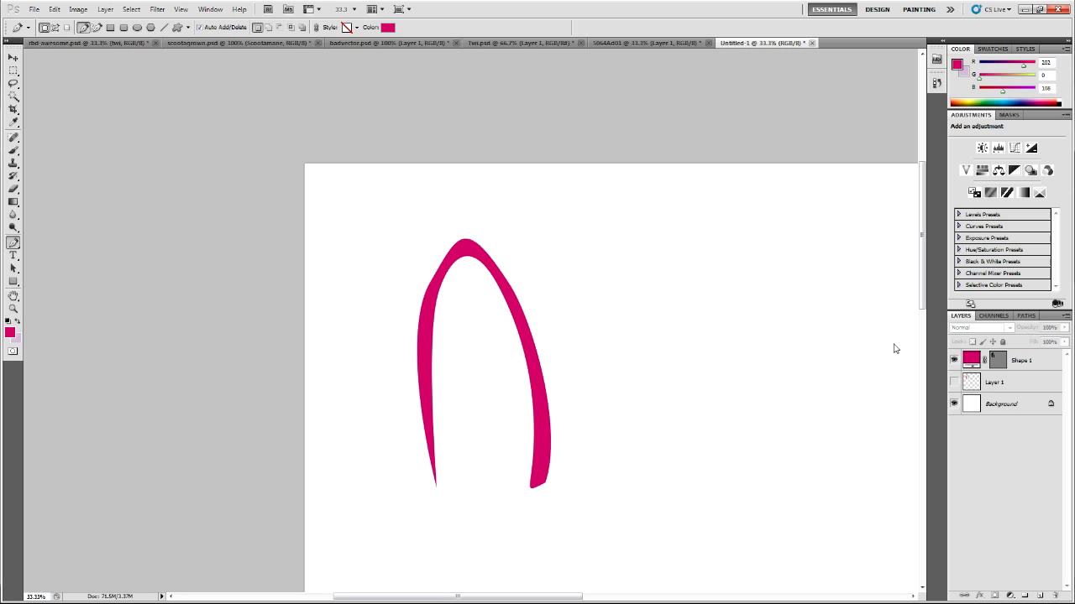
left_click(1031, 366)
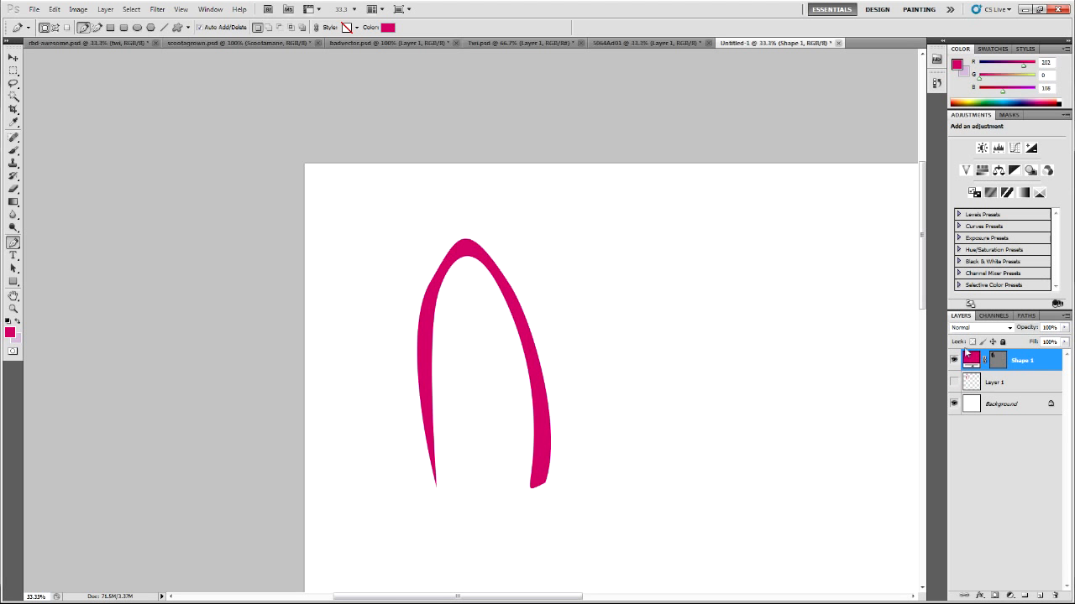
left_click(996, 362)
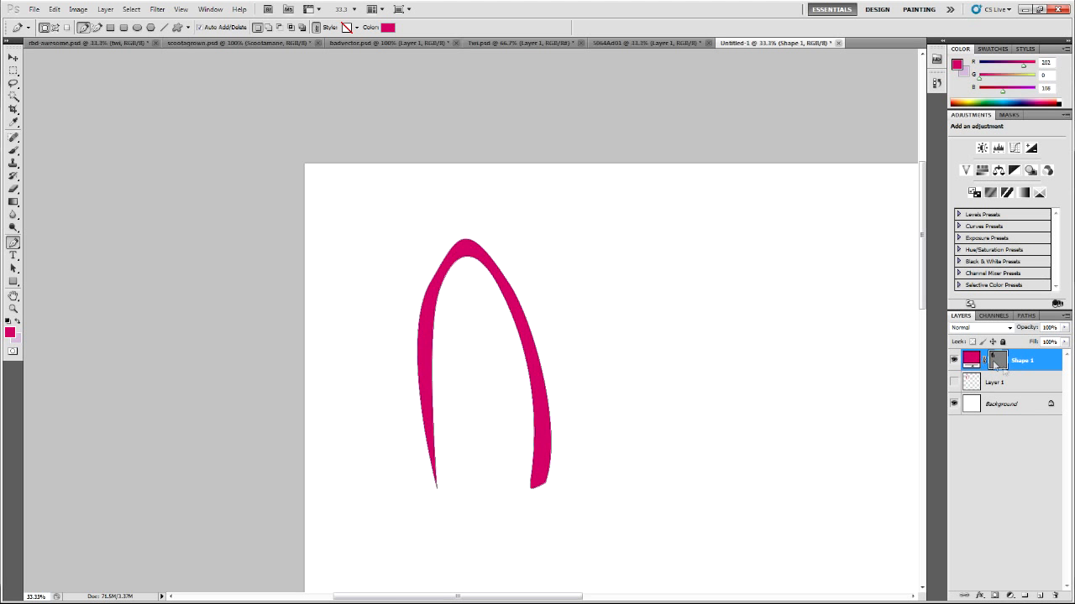
left_click(78, 9)
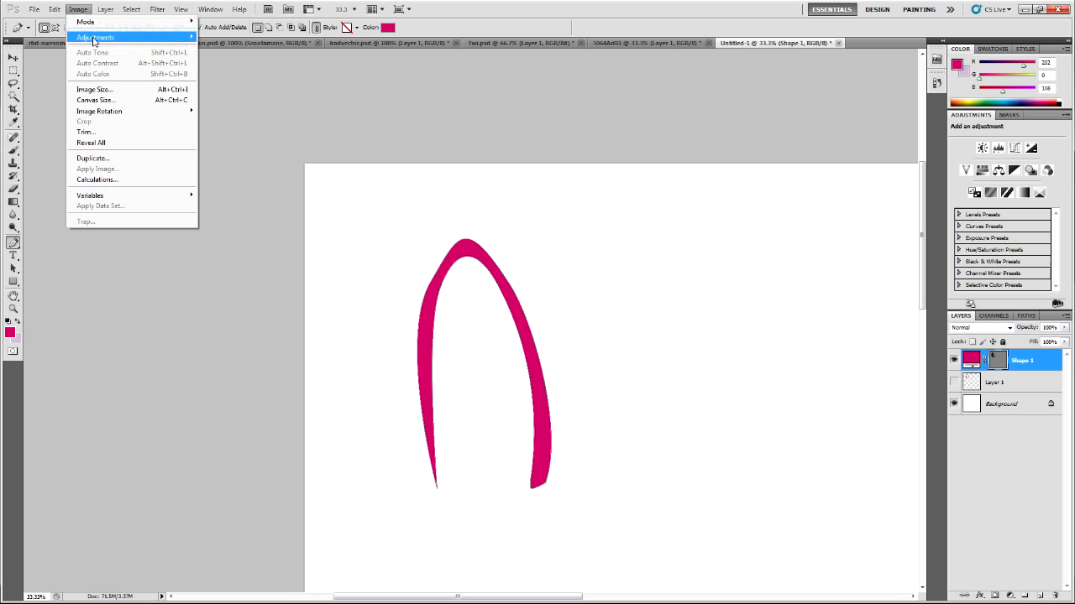
left_click(109, 89)
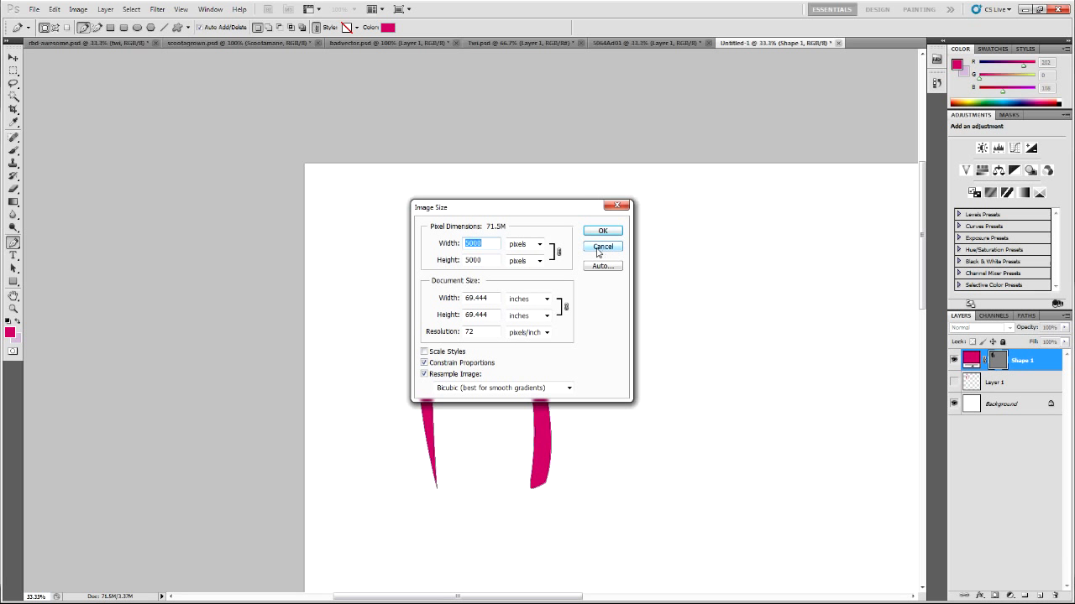
left_click(601, 246)
left_click(78, 9)
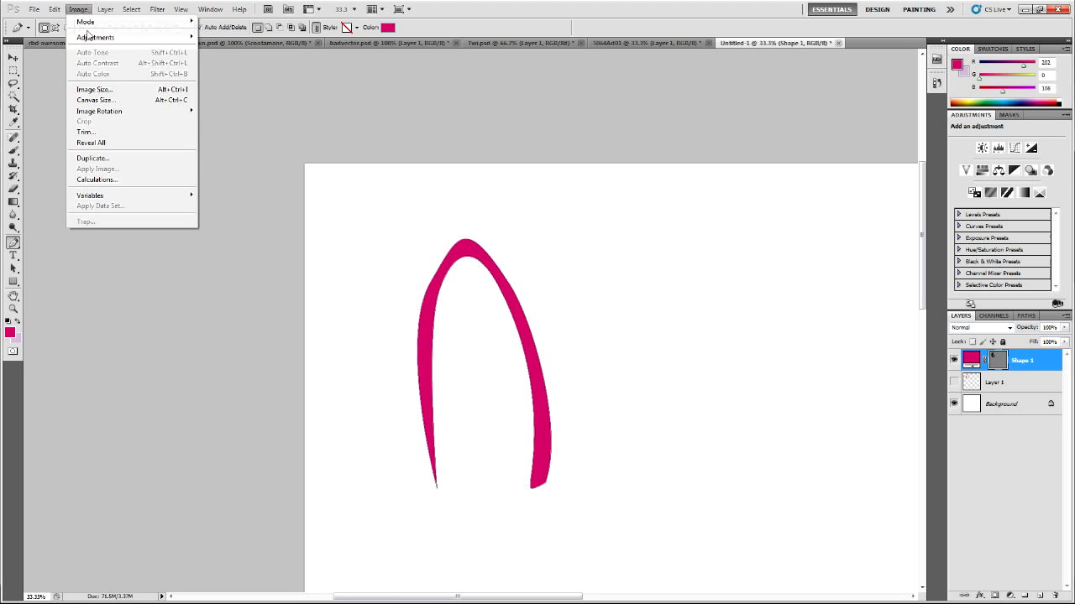
left_click(91, 90)
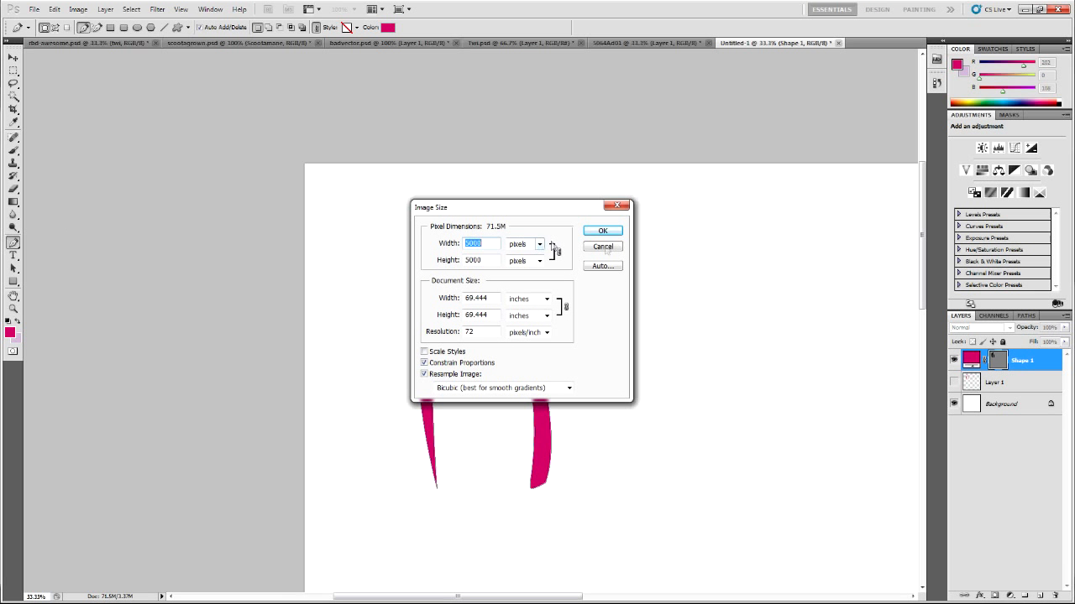
key("Escape")
Crop the canvas to a nearly square area closely surrounding the pink arch
key("c")
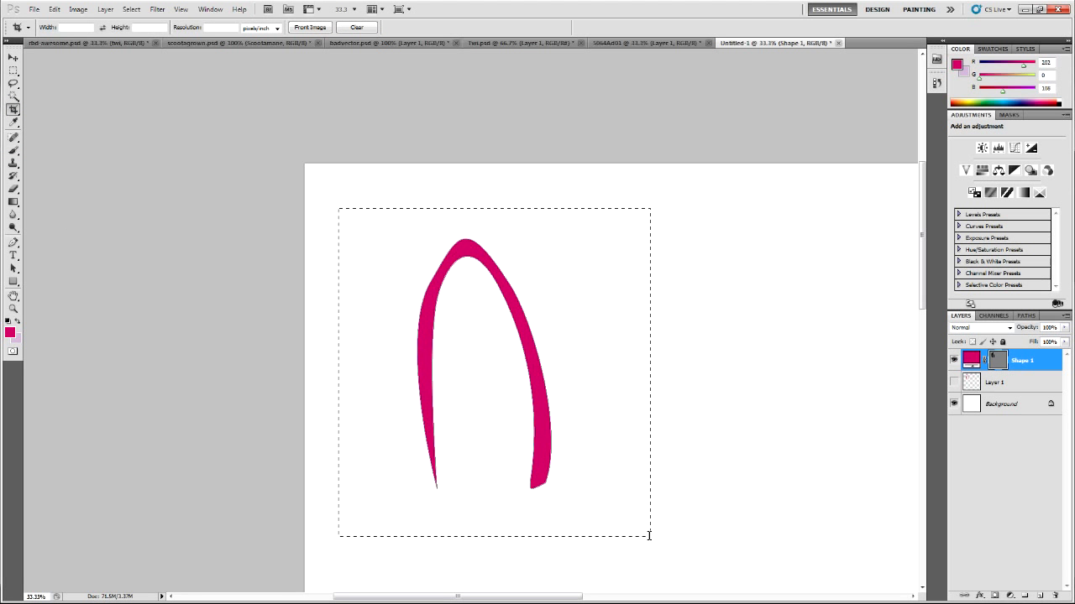
left_click_drag(649, 534, 649, 534)
key("Return")
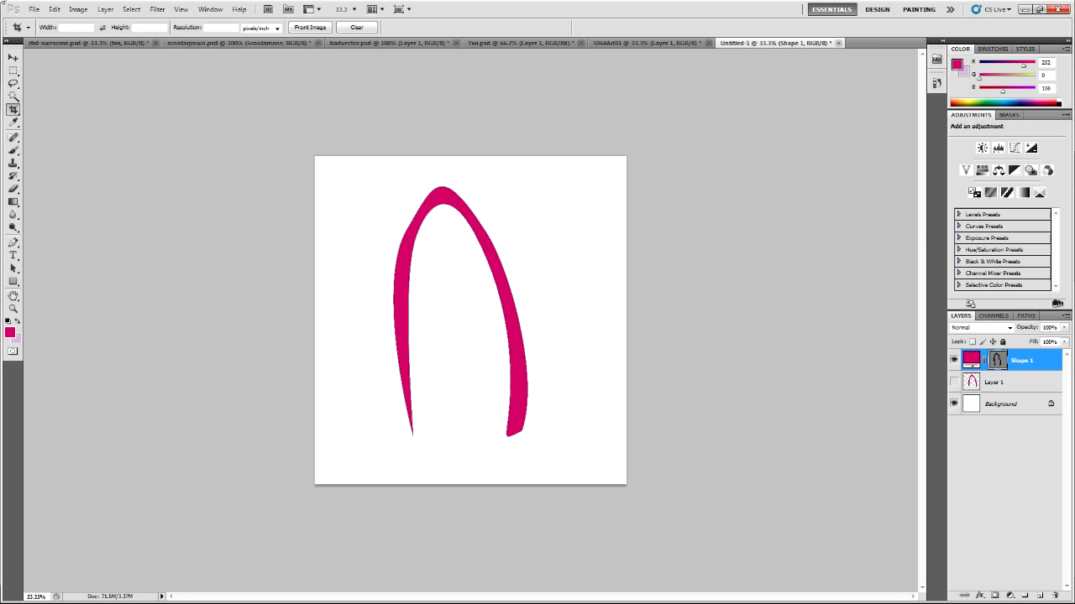
Resize the cropped image to a width of 5000 pixels with proportions constrained
left_click(78, 10)
left_click(111, 89)
type("5000")
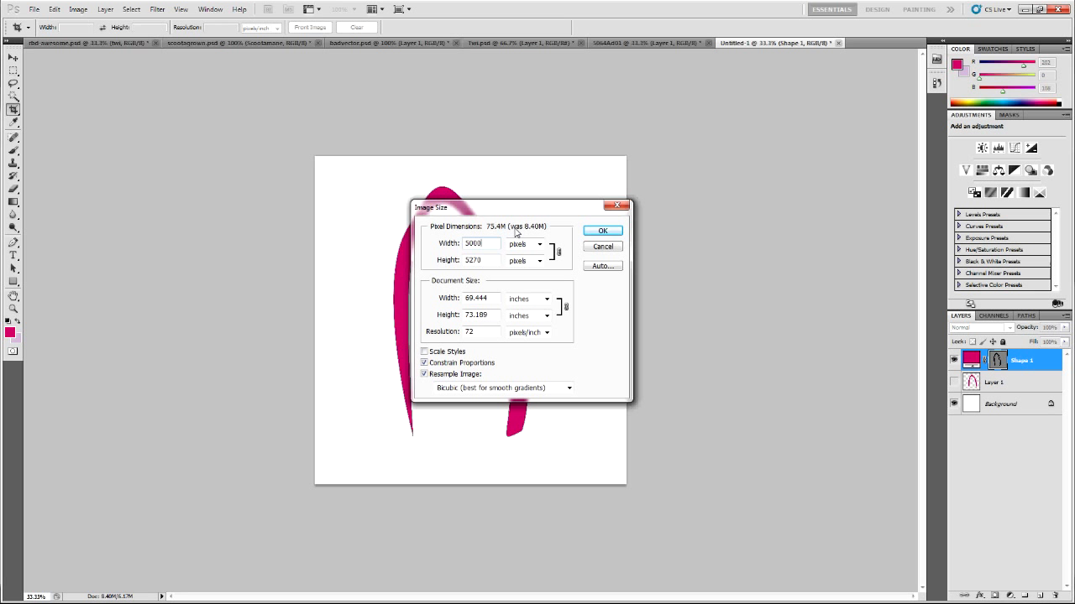
key("Return")
Compare the edges of the Shape 1 arch and the Layer 1 arch by toggling their visibility, leaving only the shape arch shown
left_click(982, 388)
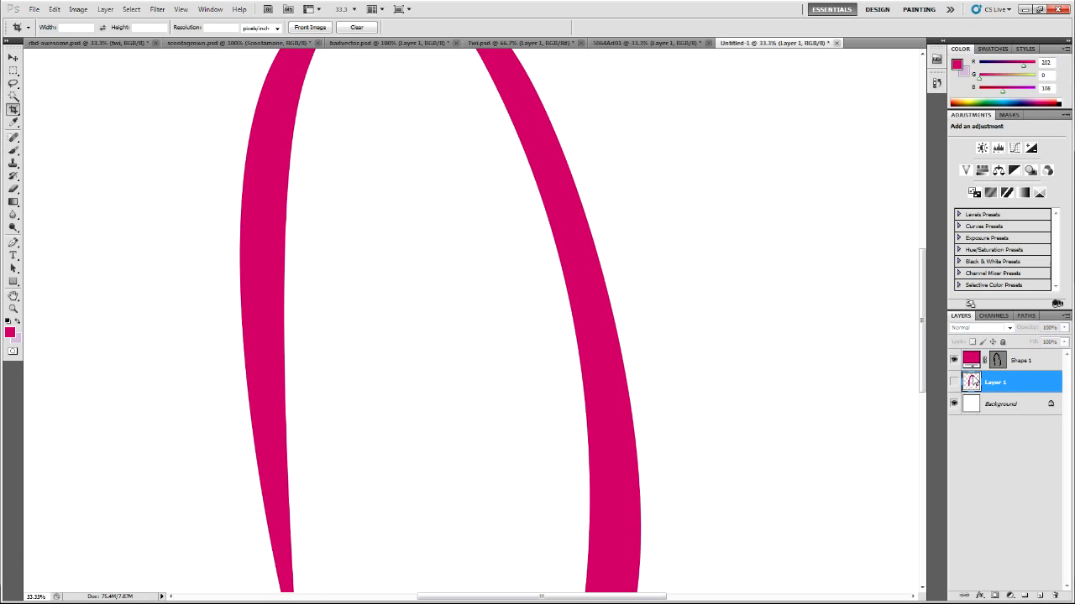
left_click(970, 362)
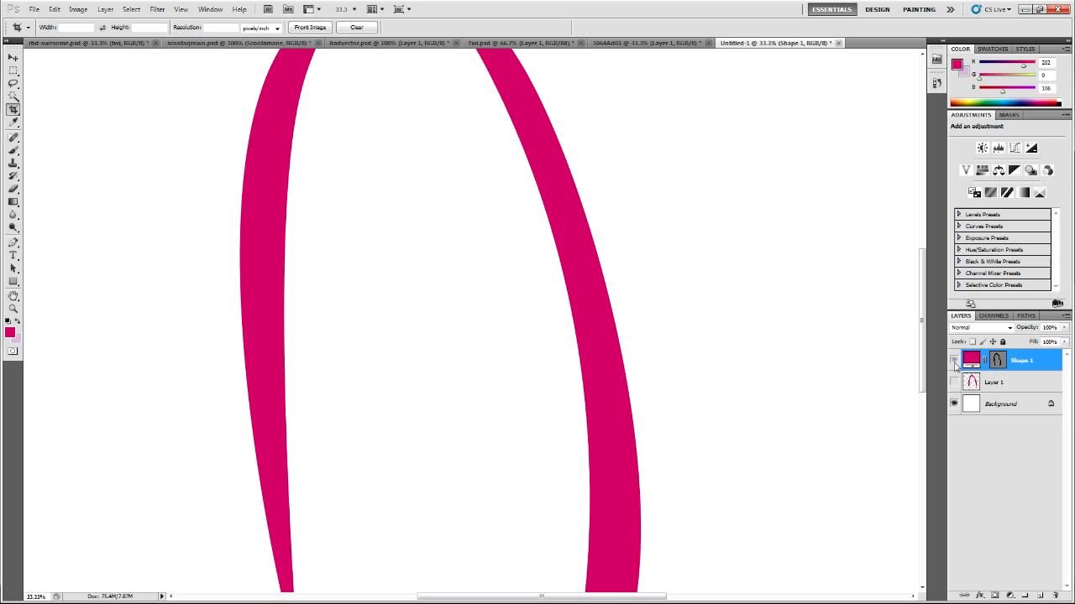
left_click(953, 360)
left_click(953, 382)
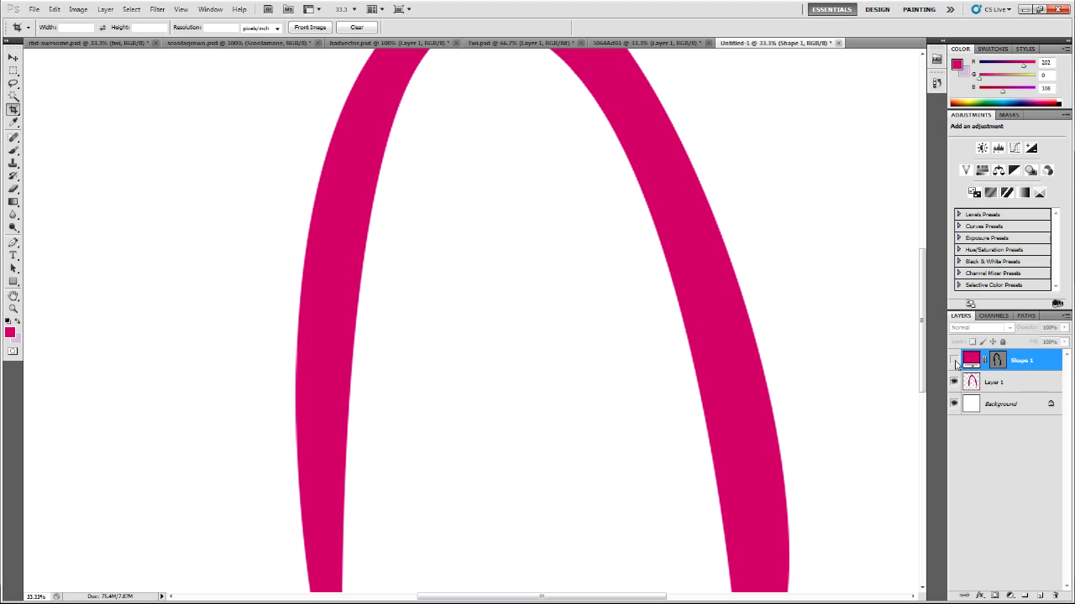
left_click(954, 360)
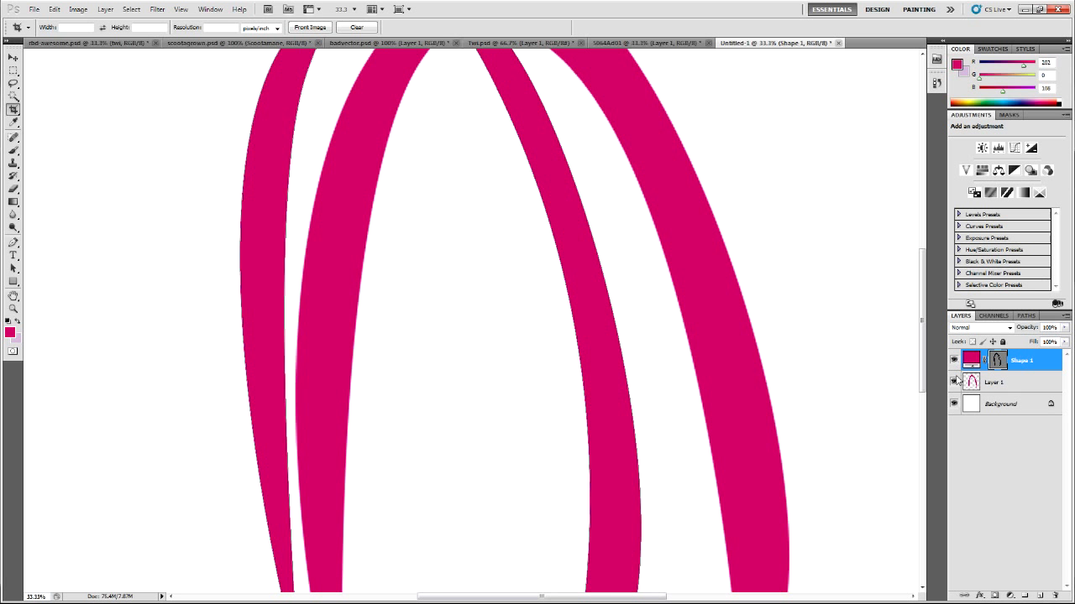
left_click(984, 386)
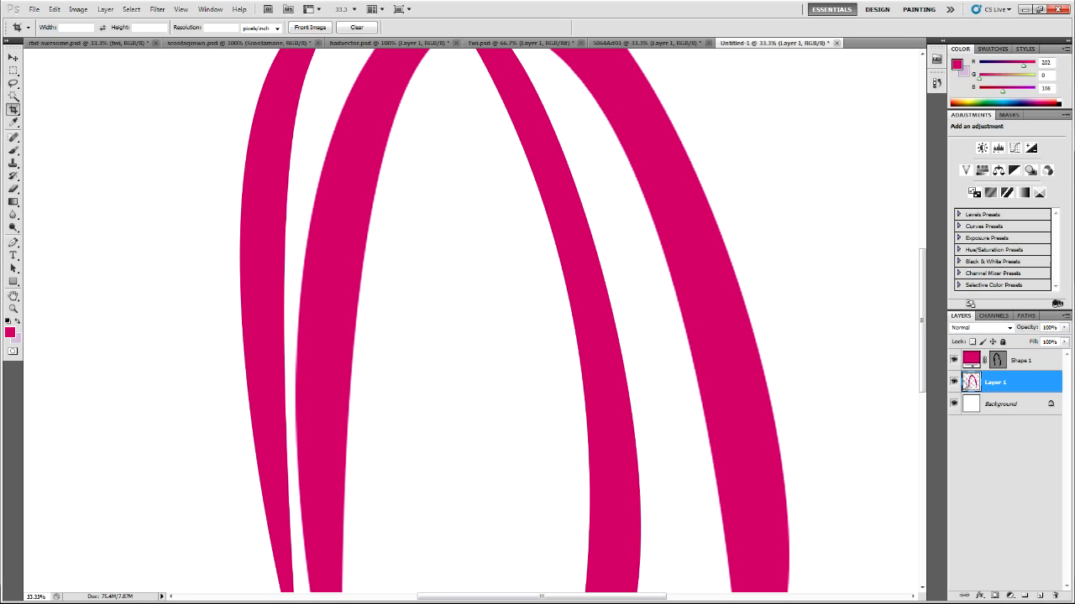
left_click(954, 361)
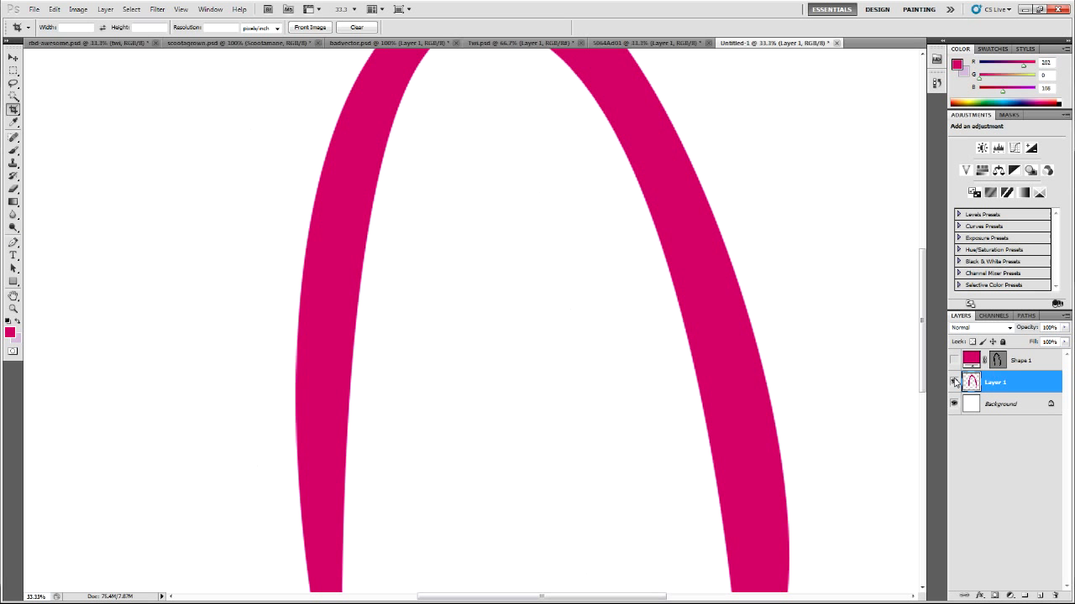
left_click(954, 382)
left_click(953, 361)
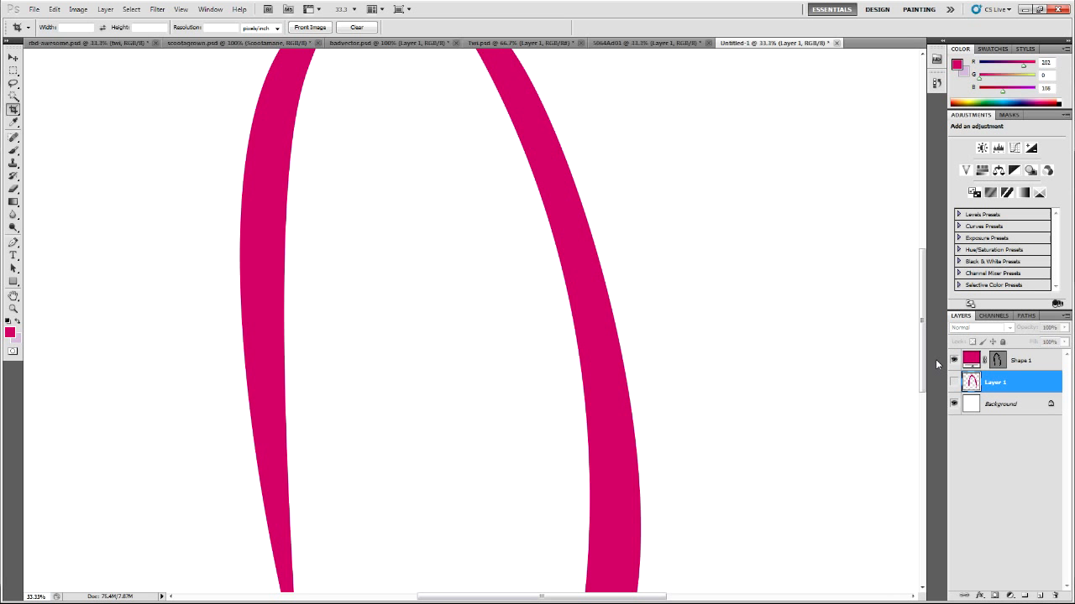
Look at the Photoshop EPS format and the other available formats in the Save As dialog, and exit without saving
left_click(35, 9)
left_click(191, 363)
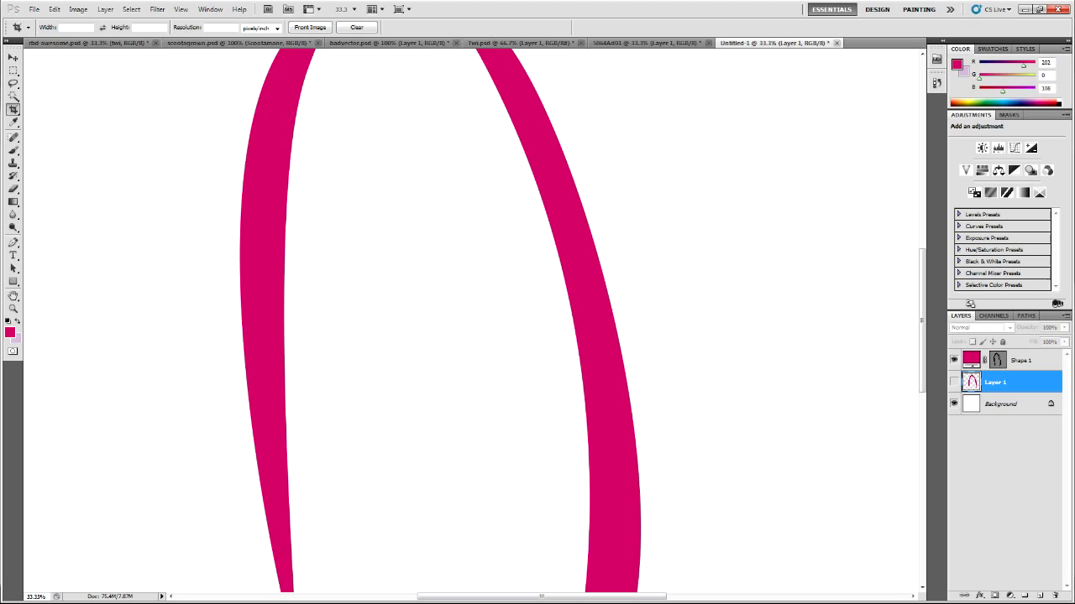
left_click(420, 446)
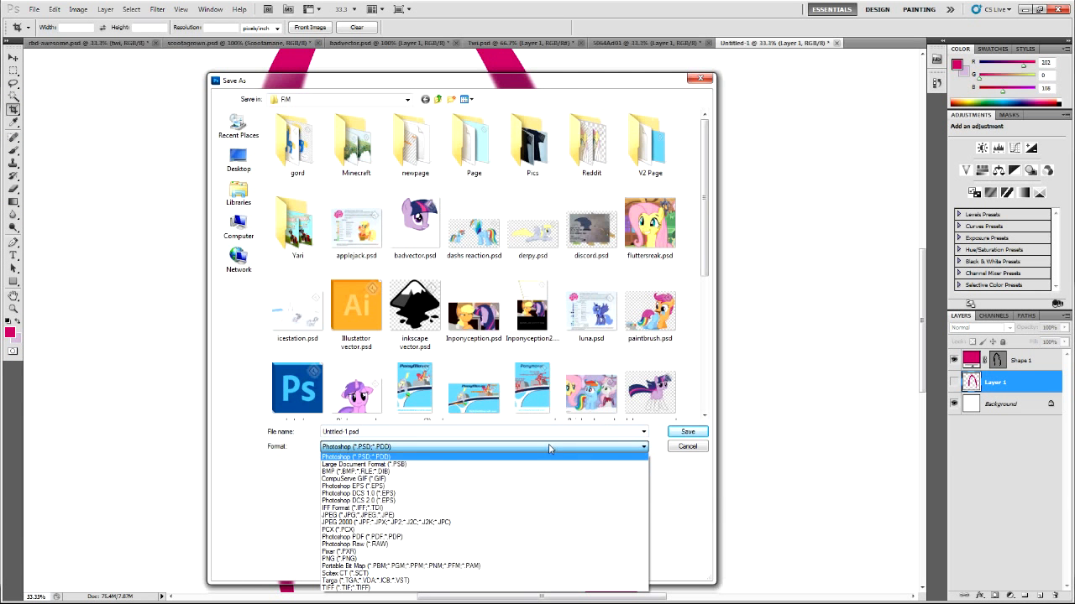
left_click(393, 487)
left_click(621, 446)
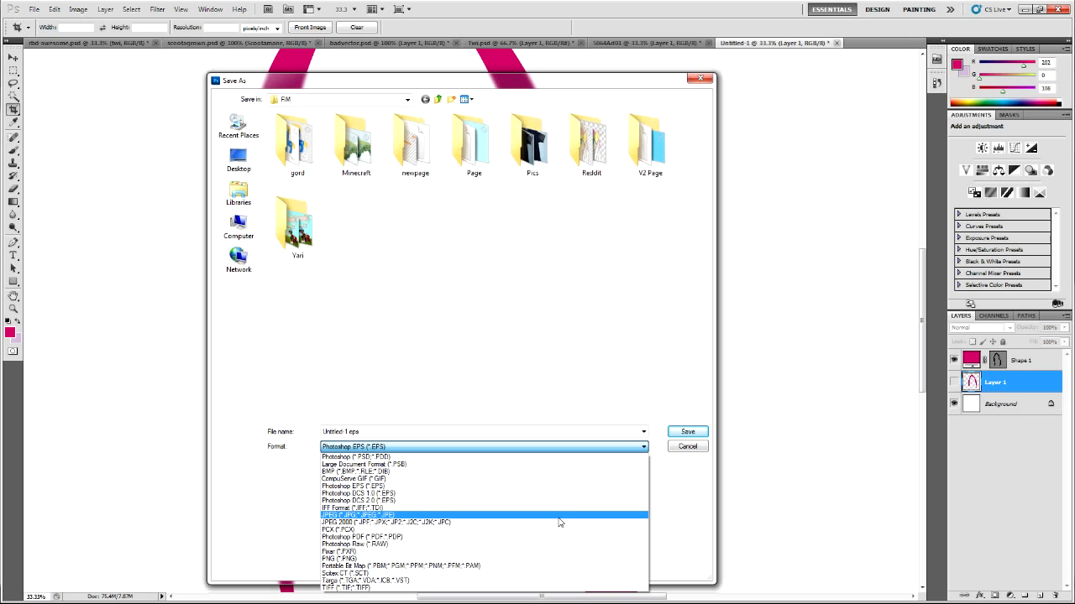
left_click(681, 496)
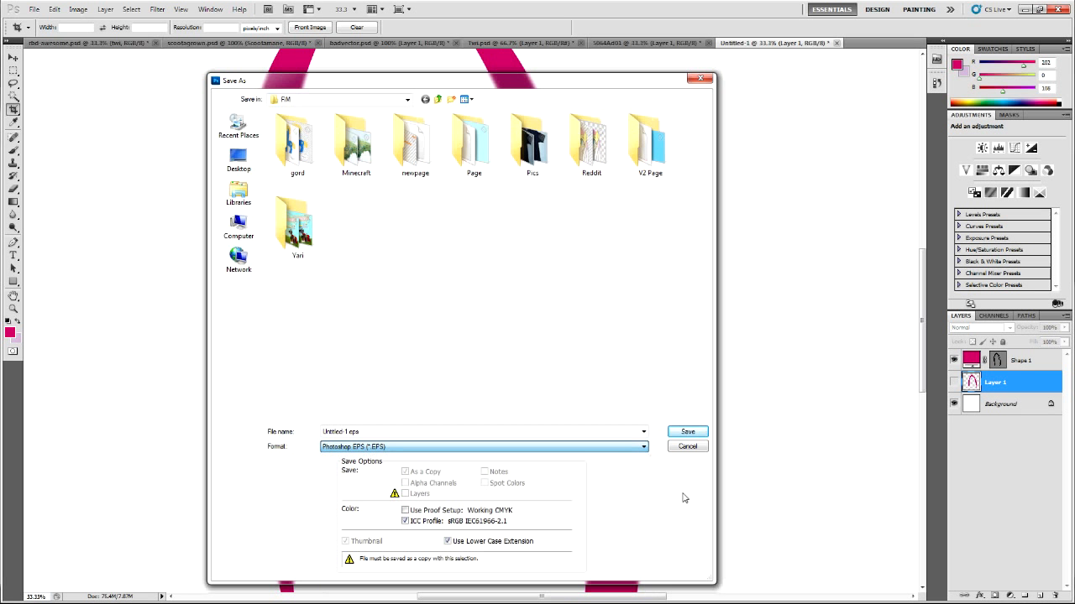
left_click(692, 446)
View the arch with Shape 1's vector mask active and the Pen tool chosen, and compare by selecting Layer 1
left_click(1020, 364)
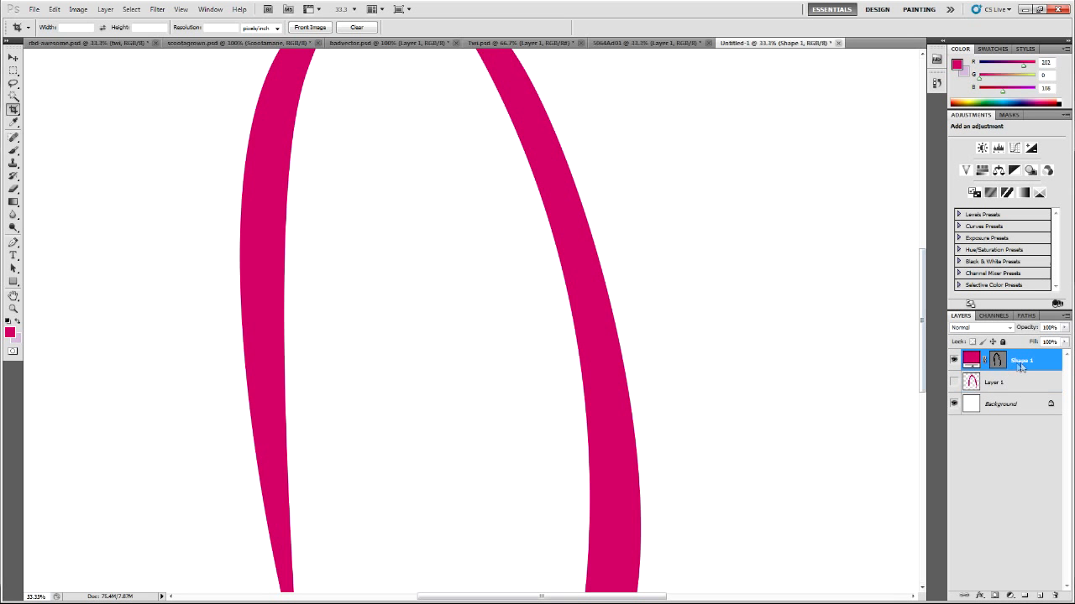
left_click(995, 360)
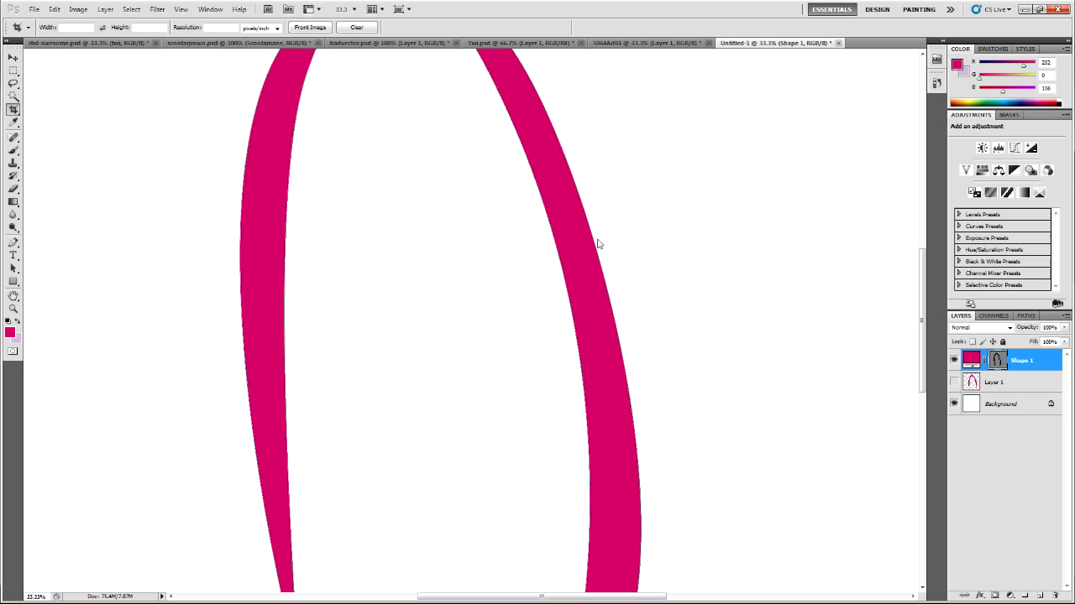
key("p")
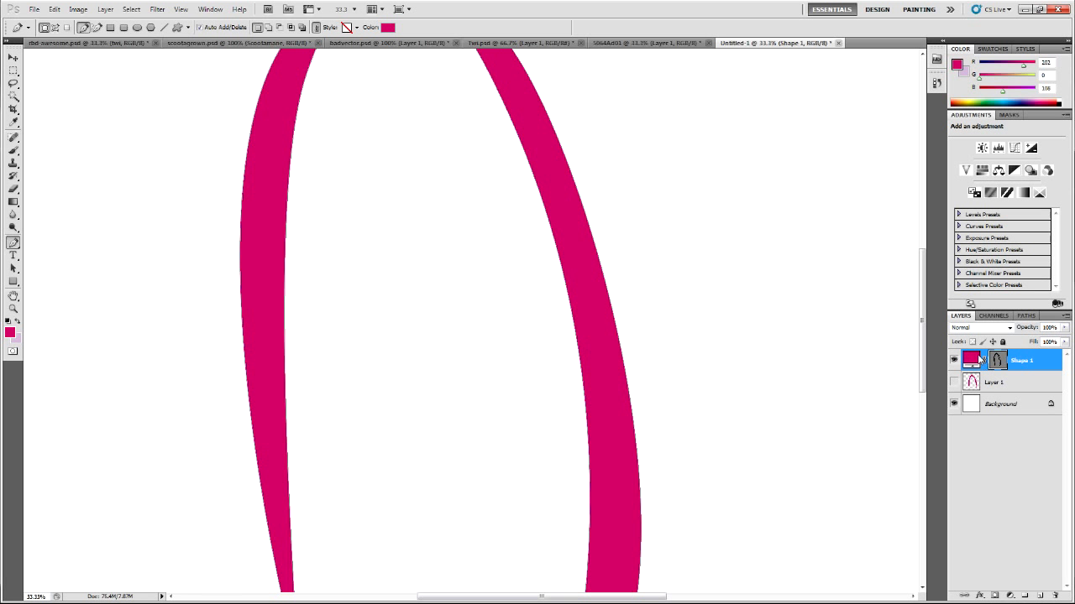
left_click(83, 12)
left_click(1007, 382)
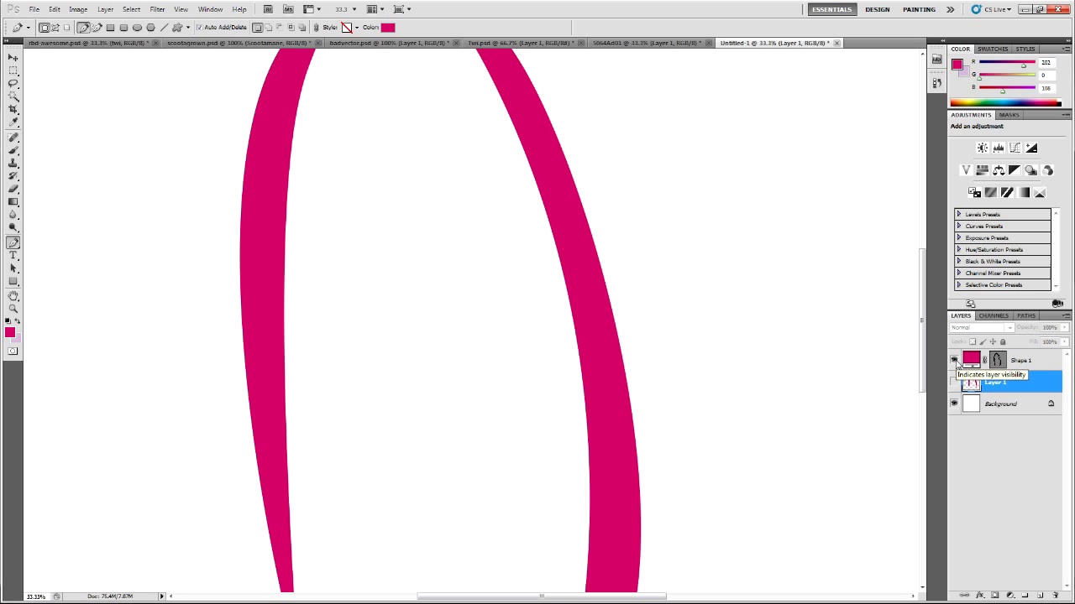
Disable the vector mask on Shape 1 to reveal its full color fill, and enable the mask again
left_click(1008, 362)
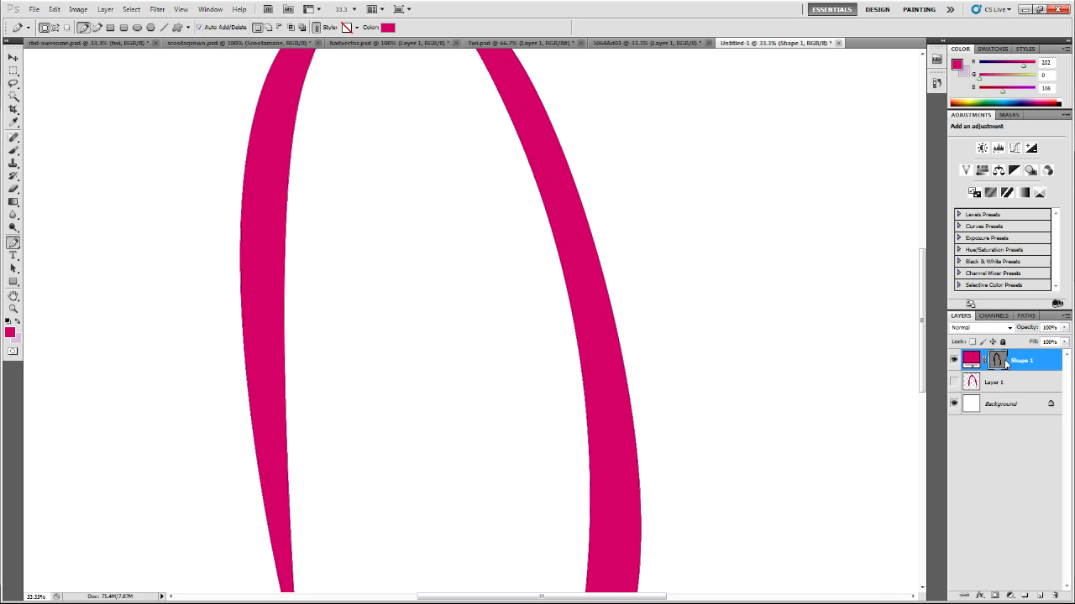
right_click(996, 361)
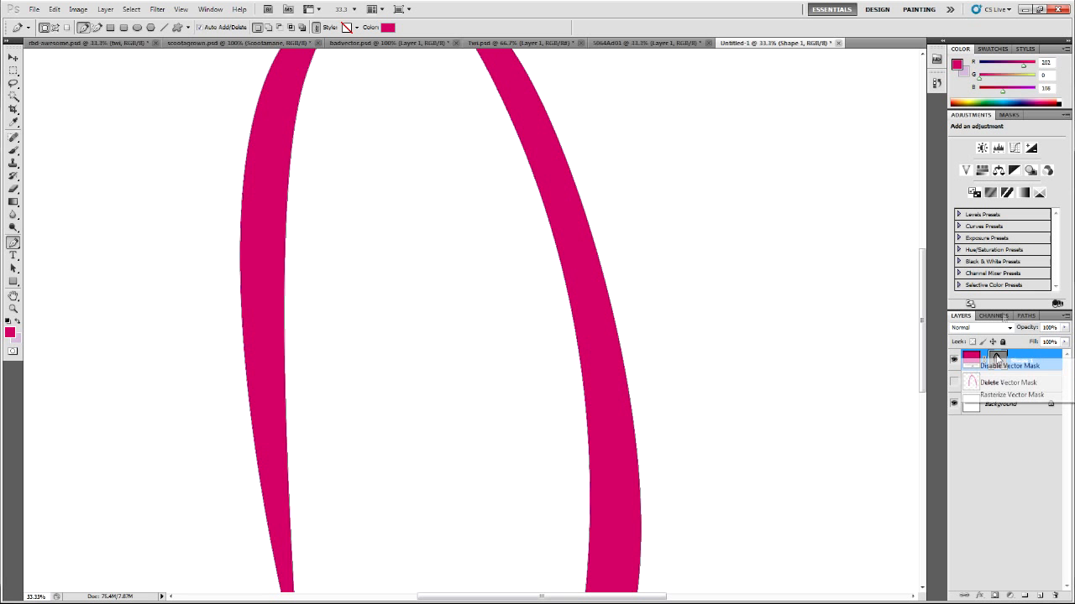
left_click(998, 367)
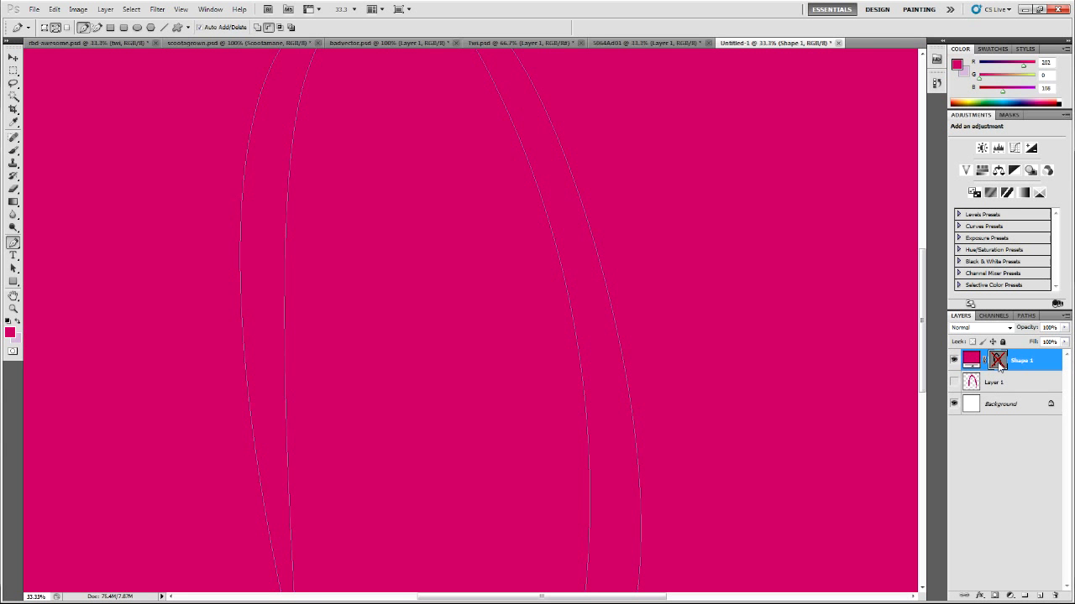
left_click(1016, 384)
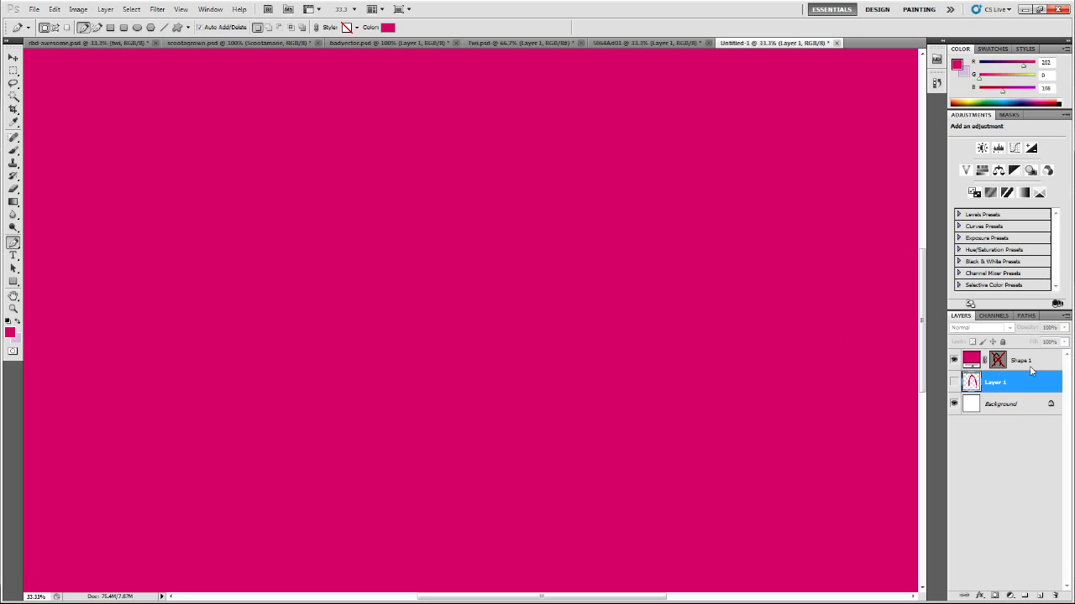
left_click(1003, 359)
right_click(998, 361)
left_click(999, 367)
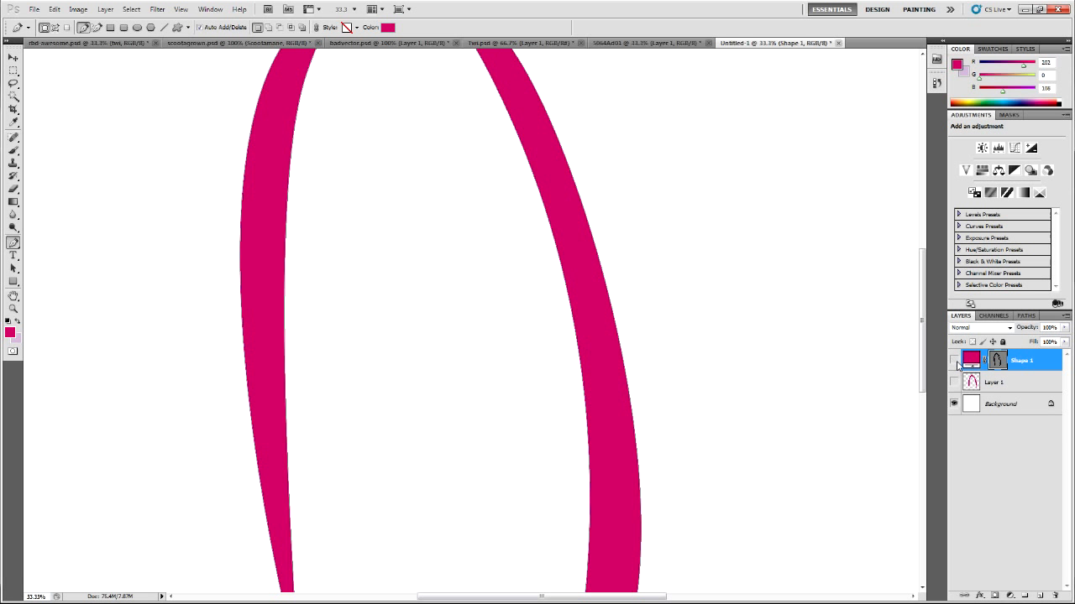
Hide Shape 1, show Layer 1, and inspect the stored paths Path 1 and Path 2
left_click(954, 360)
left_click(954, 382)
left_click(1025, 316)
left_click(1007, 336)
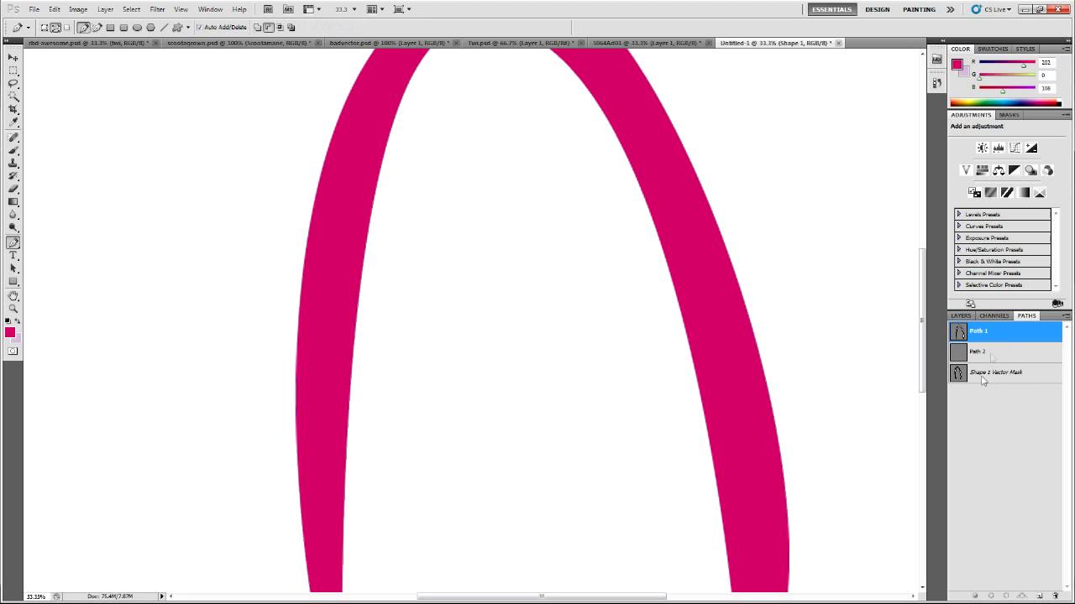
left_click(996, 356)
left_click(961, 316)
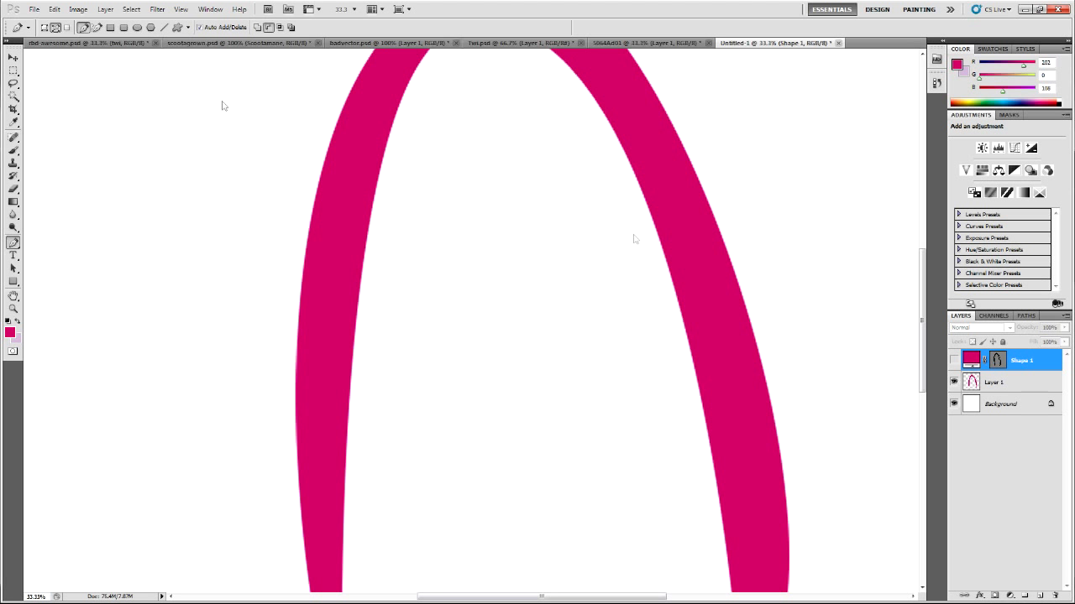
Delete the Shape 1 and Layer 1 arch layers and set the Pen tool to create shape layers
key("Delete")
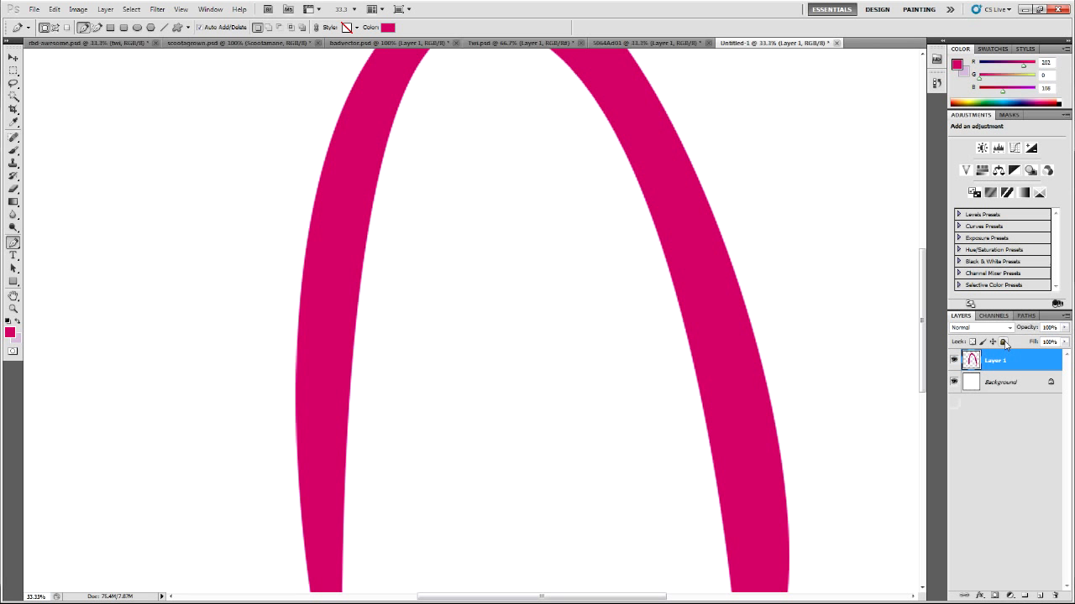
key("Delete")
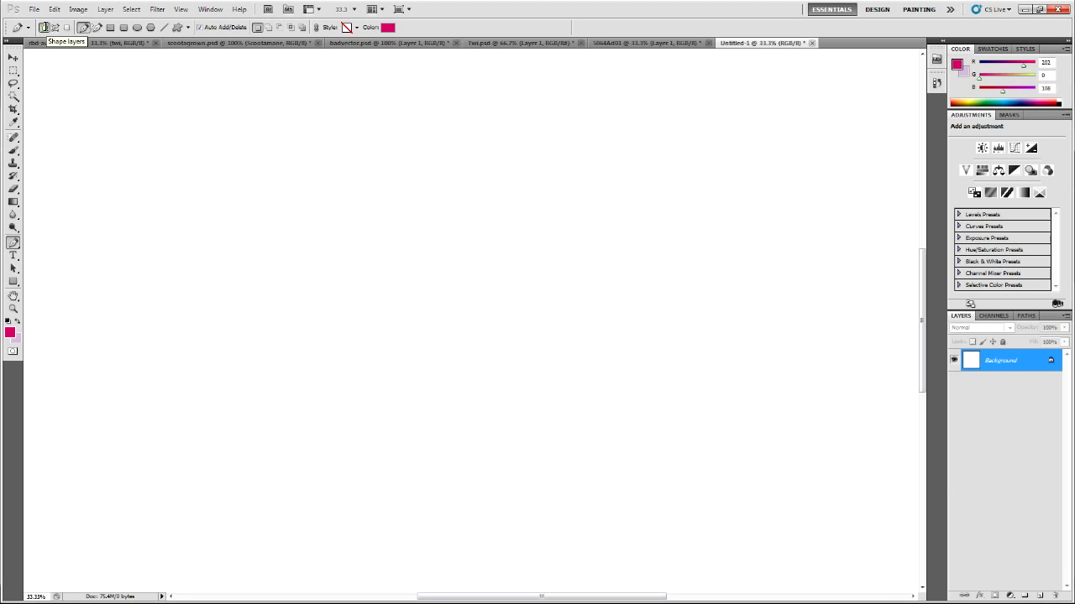
left_click(43, 27)
left_click(78, 8)
left_click(93, 90)
left_click(606, 244)
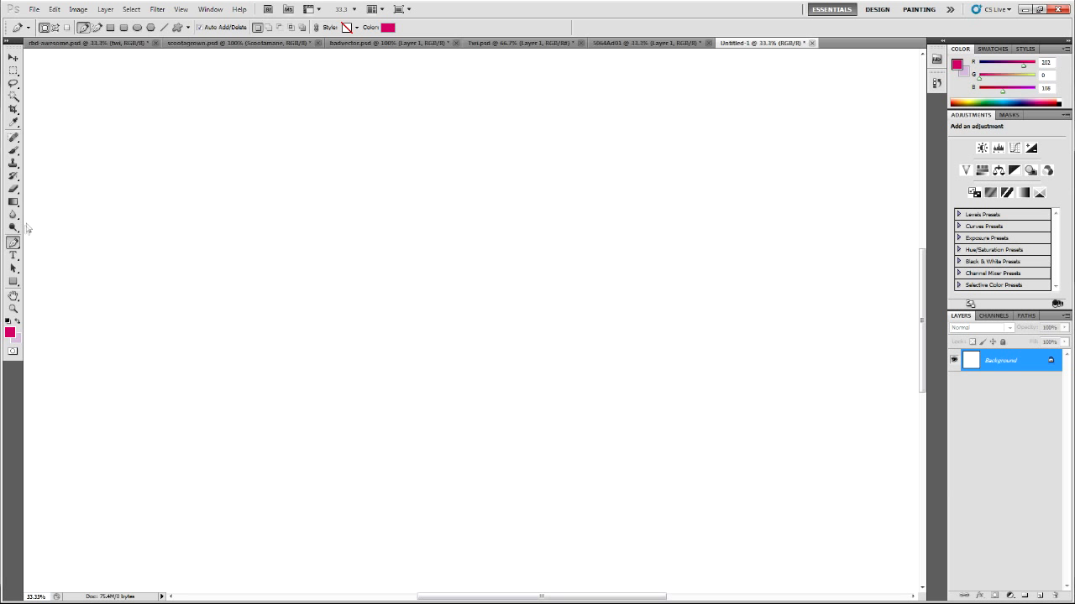
Draw a closed, curved pink blob as a shape layer with the Pen tool in the upper-left part of the canvas
right_click(14, 243)
left_click(52, 242)
left_click_drag(204, 193, 302, 264)
left_click_drag(233, 298, 285, 322)
left_click_drag(84, 259, 95, 211)
left_click_drag(152, 180, 213, 168)
left_click(205, 192)
key("Return")
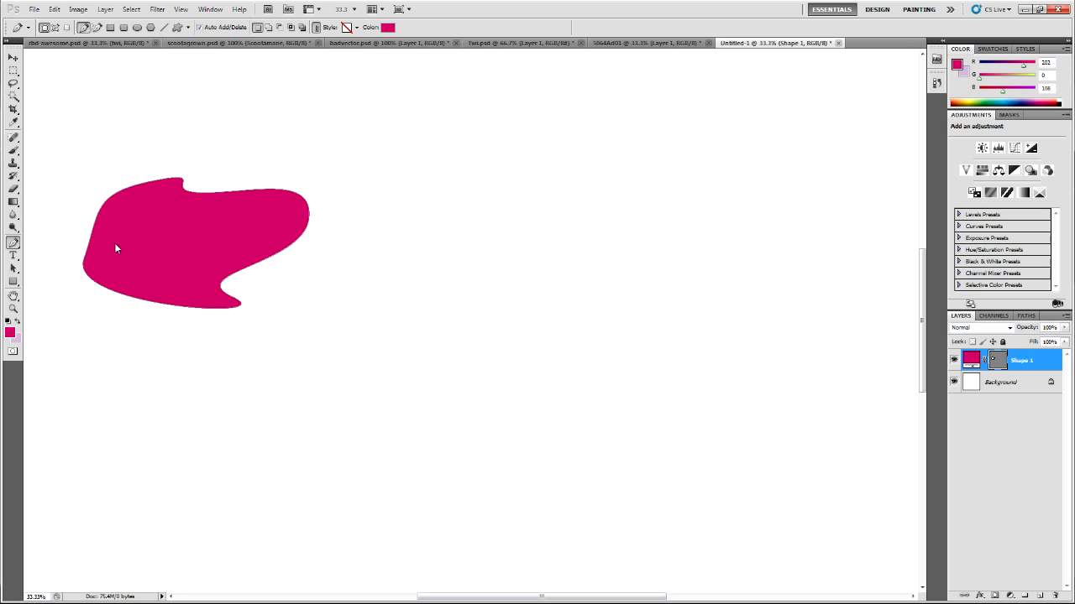
Reshape the blob's left and lower curves with the Convert Point tool, making a sharp corner at its leftmost point
left_click_drag(13, 242, 48, 288)
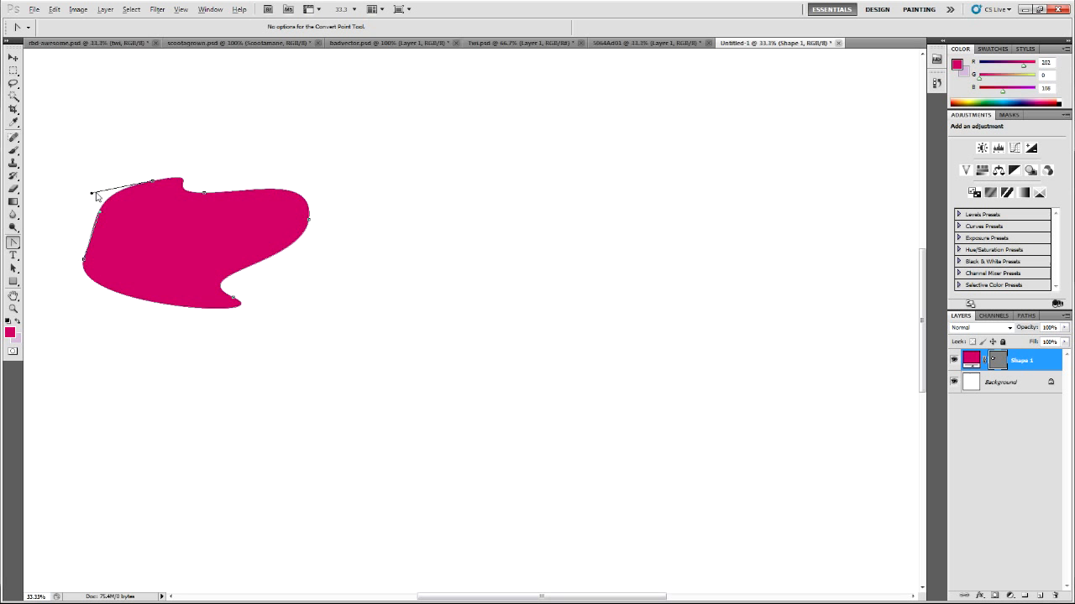
right_click(18, 243)
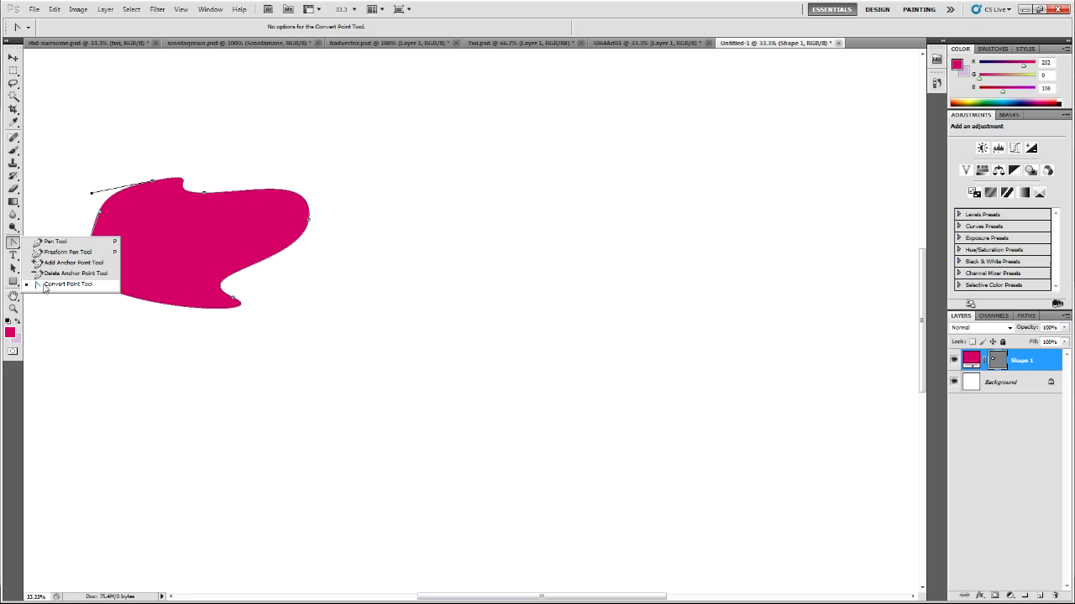
left_click(87, 196)
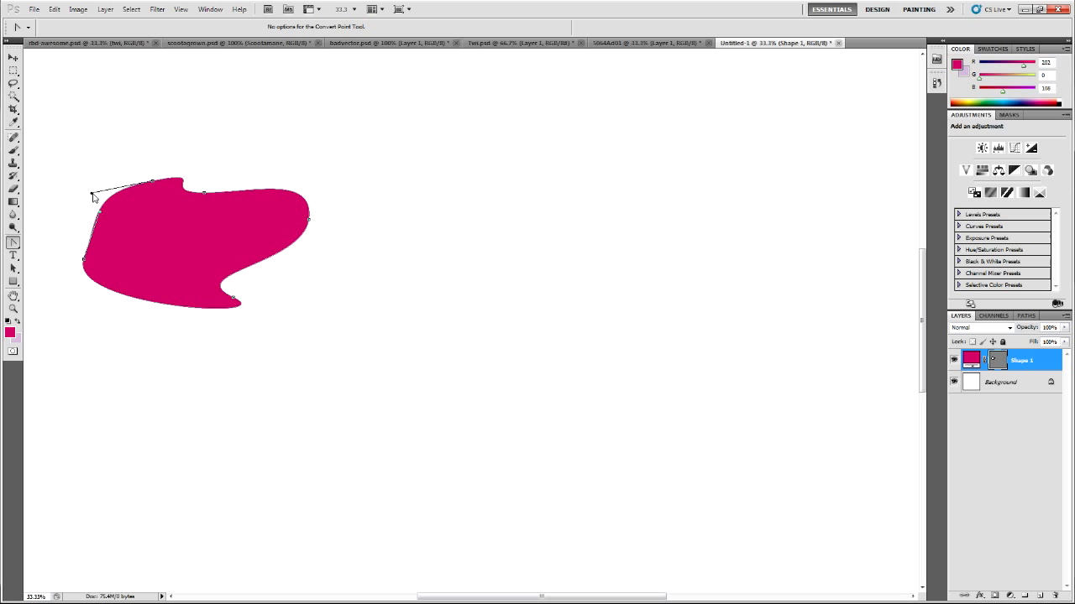
left_click_drag(94, 197, 108, 199)
left_click_drag(100, 213, 104, 225)
mouse_move(87, 264)
left_mouse_down()
mouse_move(70, 312)
mouse_move(97, 272)
left_mouse_up()
left_click_drag(287, 326, 232, 351)
left_click(230, 278)
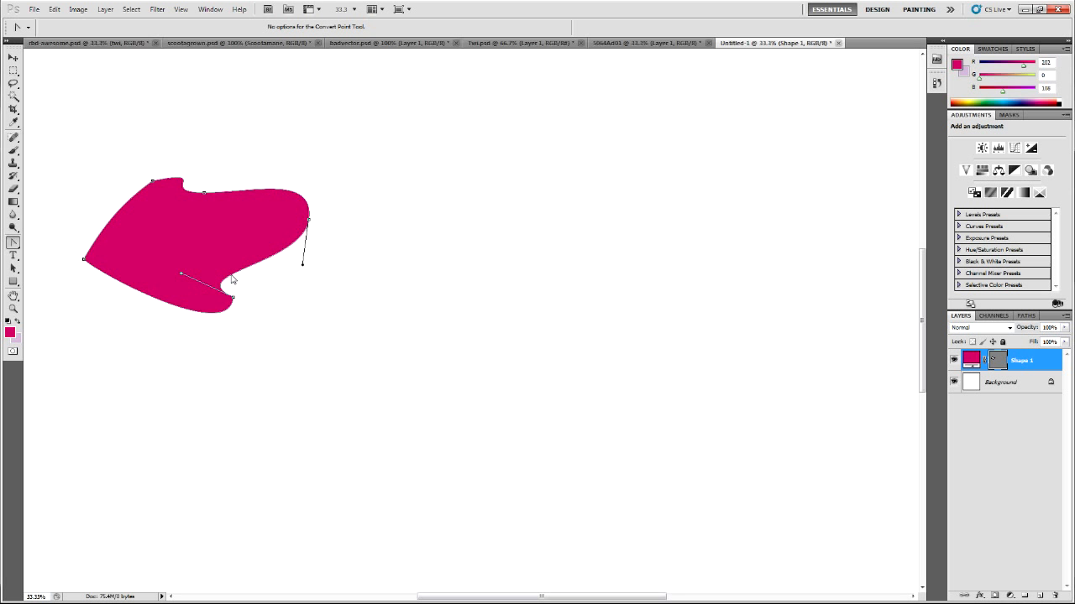
Adjust the direction handles along the blob's right and upper edges to bend those curves inward, and deselect the shape layer
left_click_drag(178, 273, 160, 258)
left_click_drag(304, 264, 341, 253)
left_click_drag(309, 222, 325, 172)
left_click(250, 193)
left_click_drag(250, 196, 257, 230)
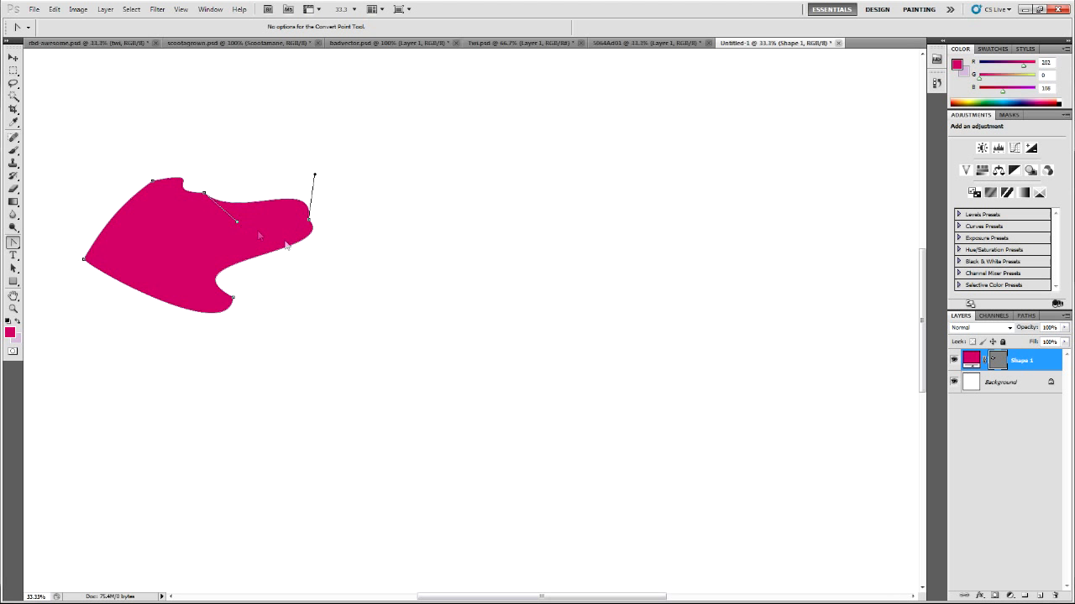
left_click(984, 416)
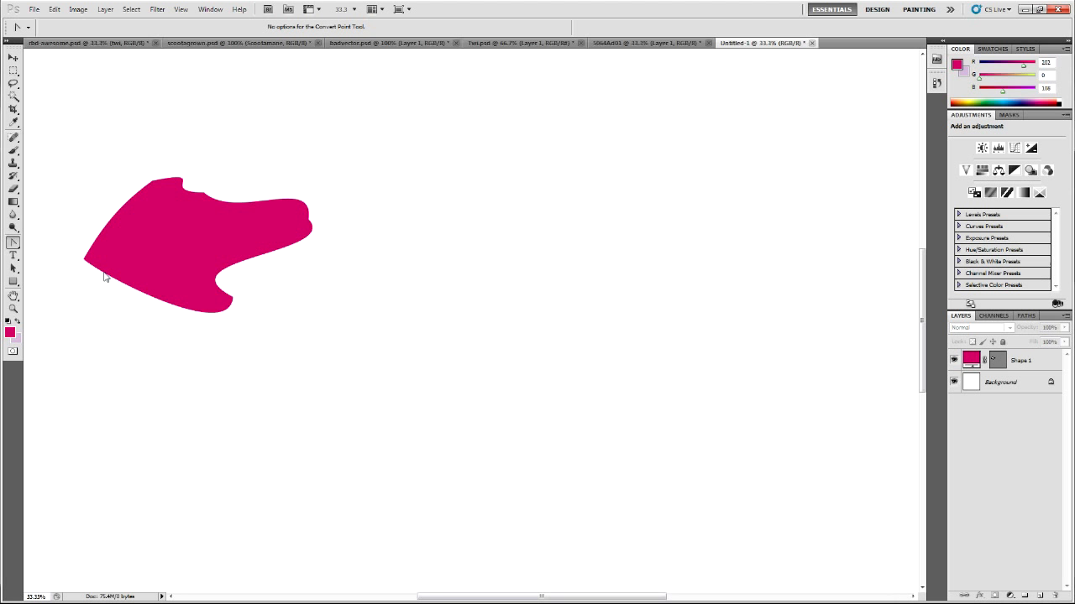
Draw a small curved Pen tool shape above the blob and redirect one handle of its upper point with Convert Point
left_click_drag(20, 243, 46, 240)
left_click(130, 177)
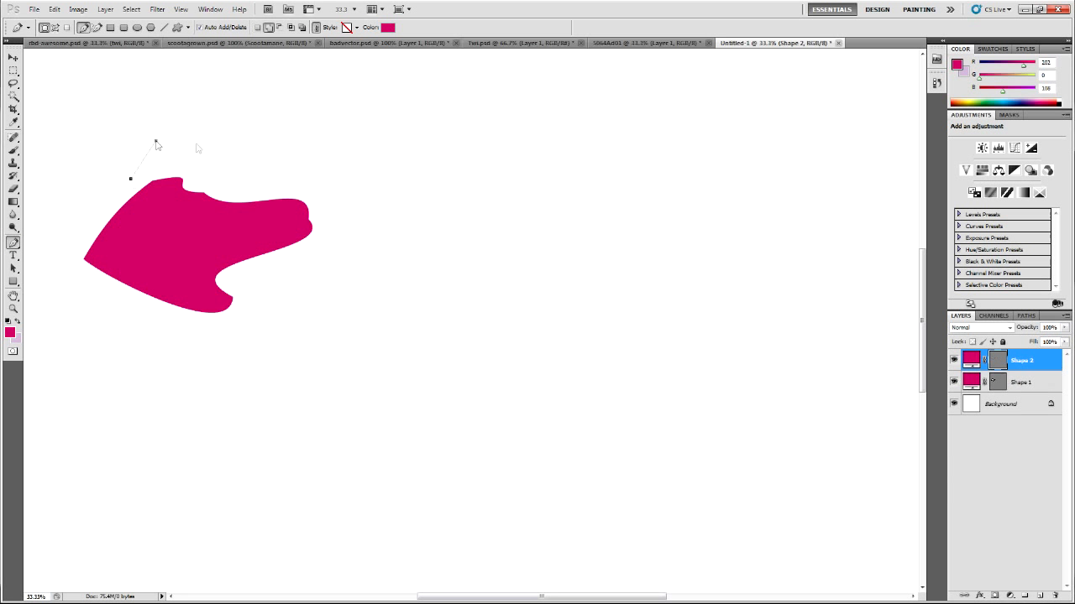
left_click_drag(156, 140, 211, 145)
key("Return")
left_click_drag(15, 244, 42, 284)
left_click(148, 151)
left_click_drag(212, 146, 183, 192)
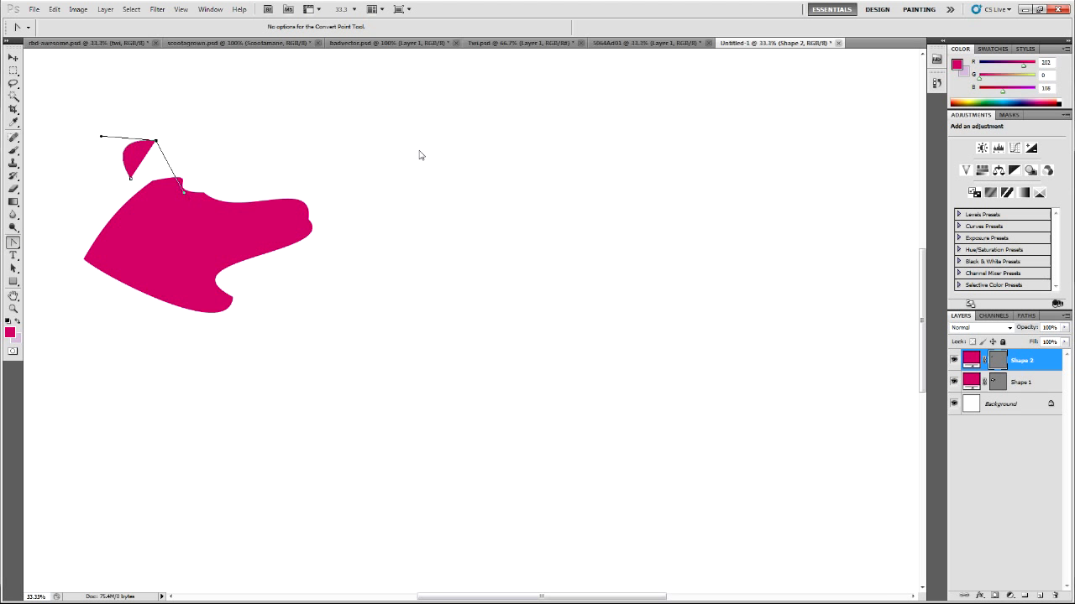
Switch to badvector.psd, hide the Layer 1 reference image, and show the Group 4 vector artwork
left_click(629, 44)
left_click(427, 44)
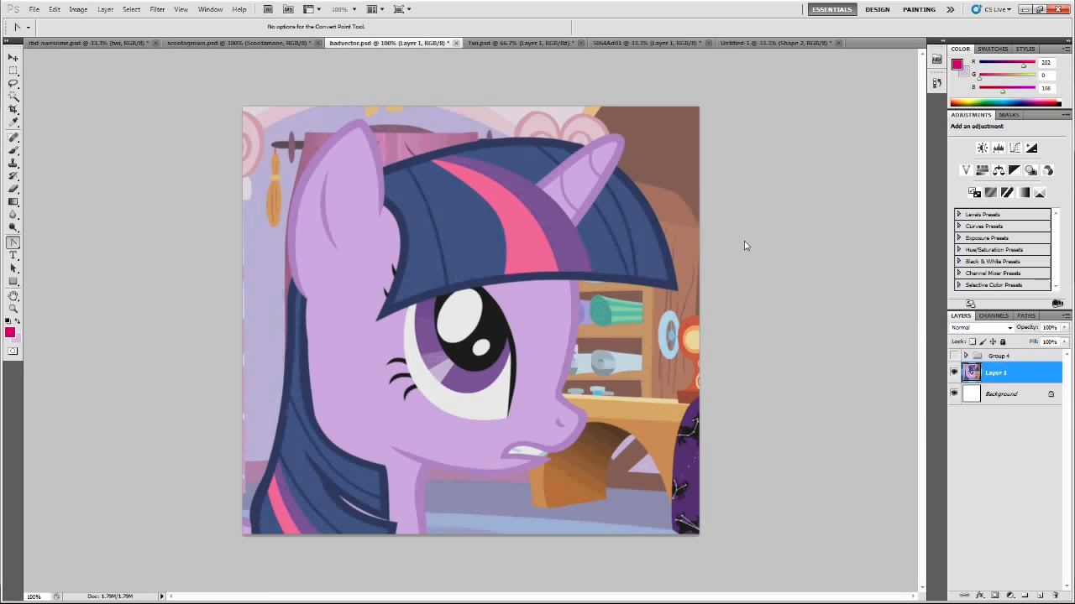
left_click(954, 373)
left_click(954, 356)
left_click(999, 430)
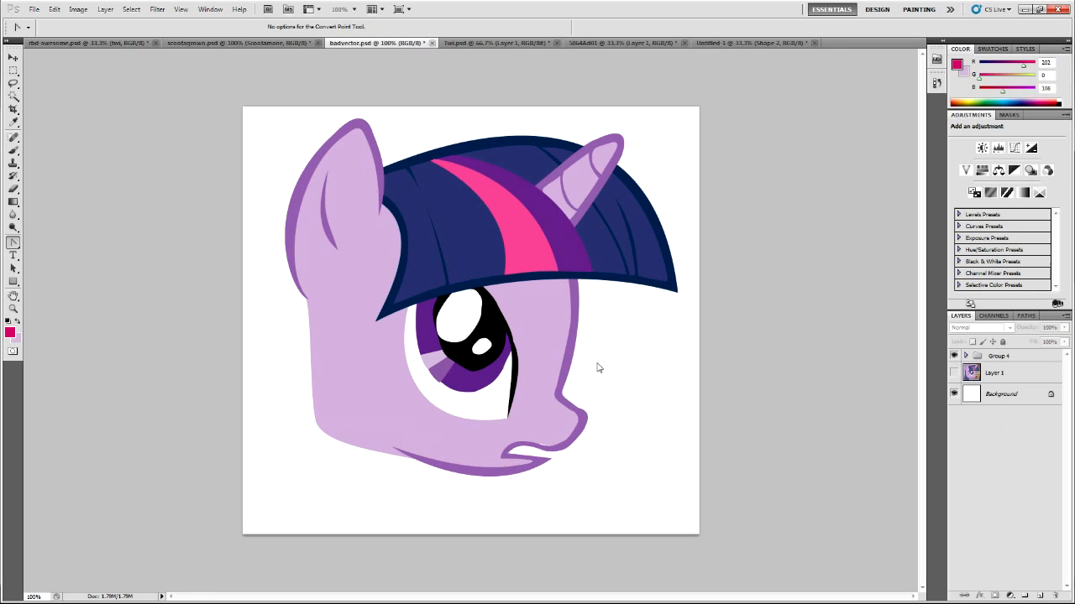
Expand Group 4 and its Group 3, and hide Shape 27, Shape 26 and Group 1 to uncover the pony's eye
key("ctrl+minus")
key("ctrl+plus")
key("ctrl+plus")
key("ctrl+minus")
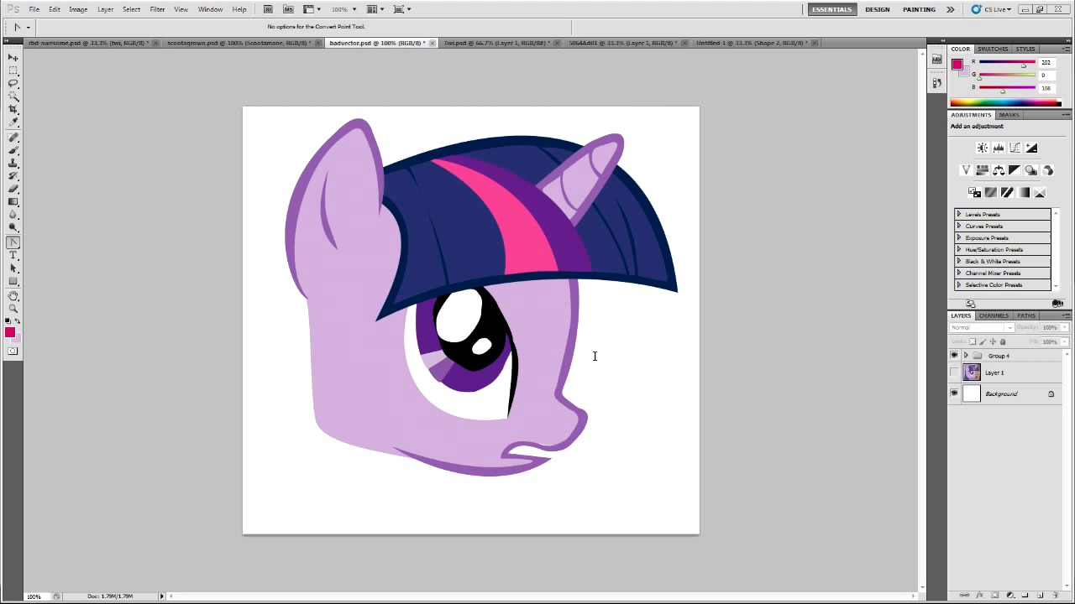
key("ctrl+plus")
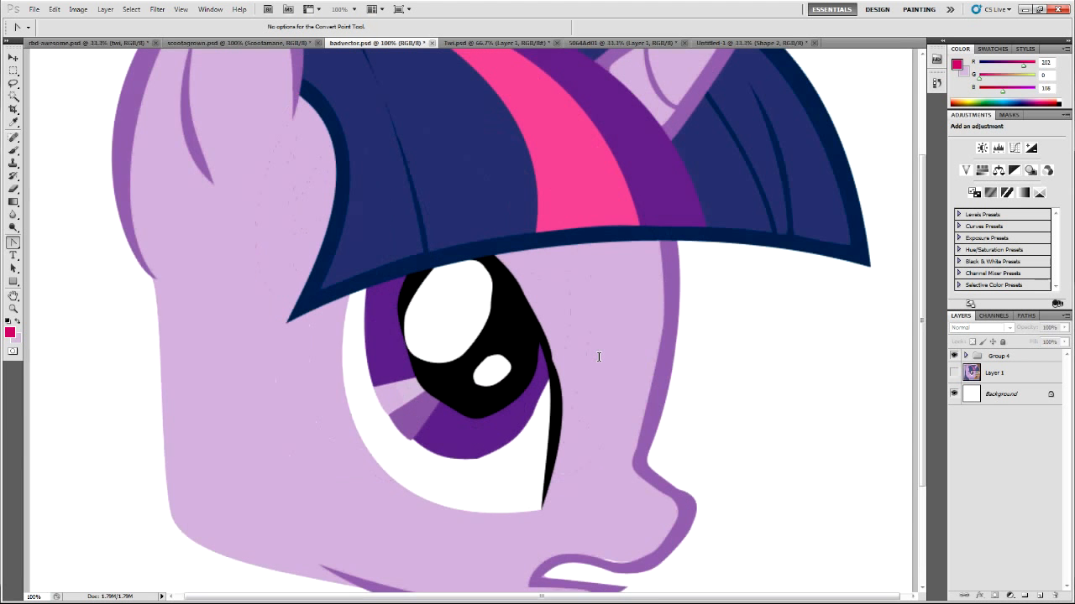
scroll(563, 366, "up", 1)
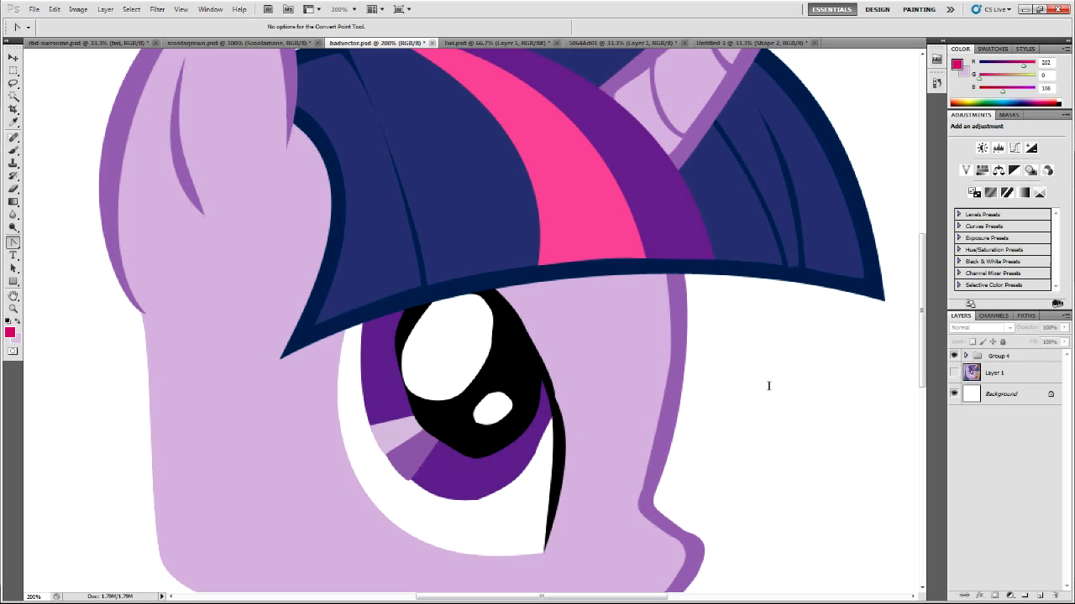
left_click(966, 356)
left_click(955, 390)
left_click(954, 391)
left_click(954, 425)
left_click(954, 438)
left_click(954, 438)
left_click(973, 437)
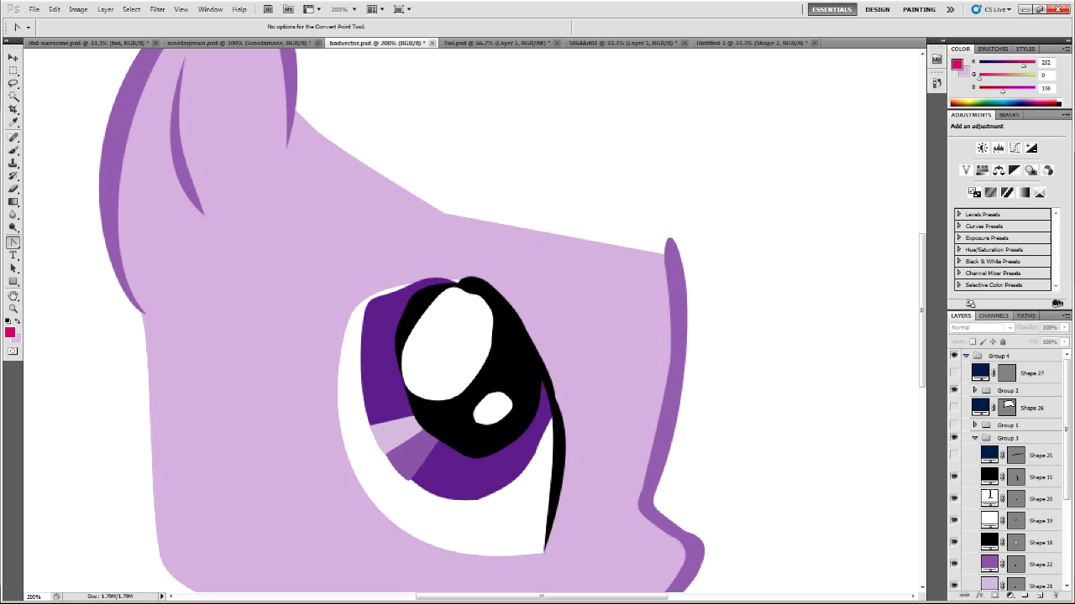
Hide the eye layers from Shape 20 down to Shape 16 and select the path of the black eyelid line, Shape 15
scroll(965, 428, "down", 3)
left_click_drag(953, 445, 954, 576)
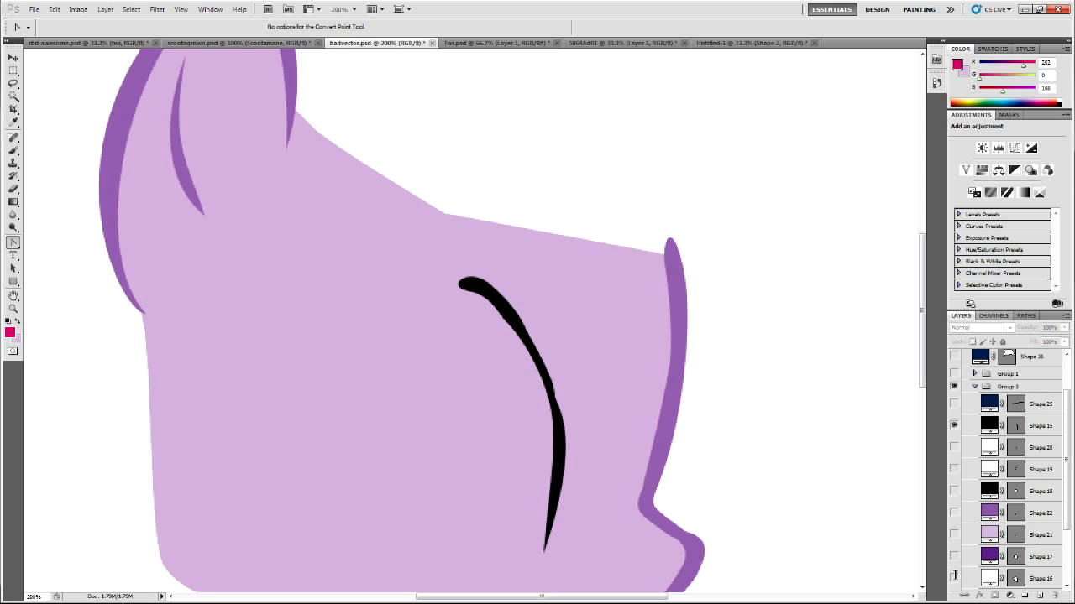
left_click(547, 371, "ctrl")
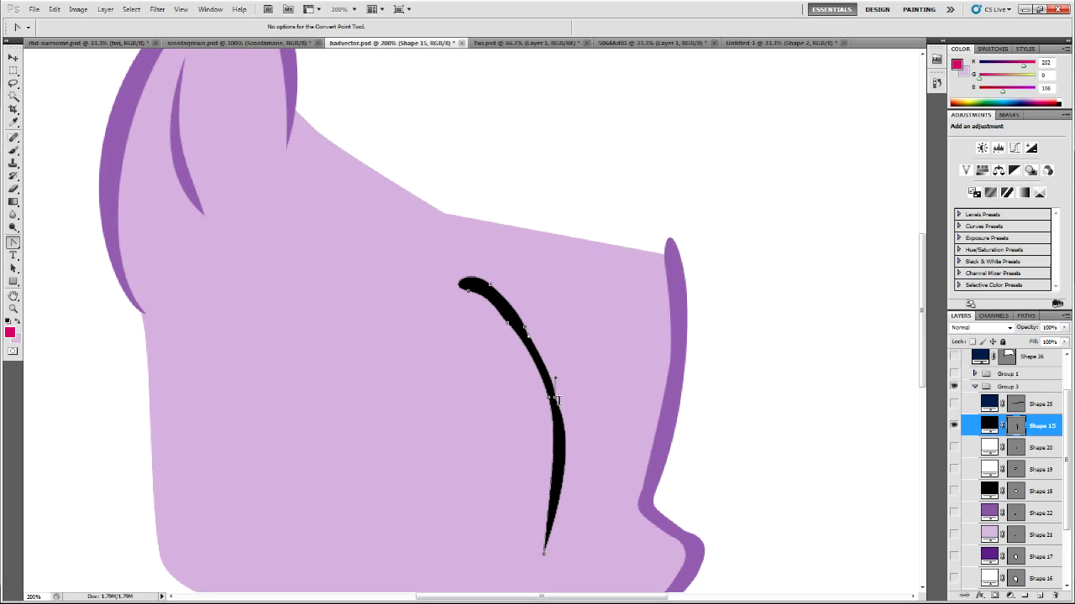
Show the hidden eye layers from Shape 20 down to Shape 16 again and select Shape 22
scroll(535, 378, "down", 1)
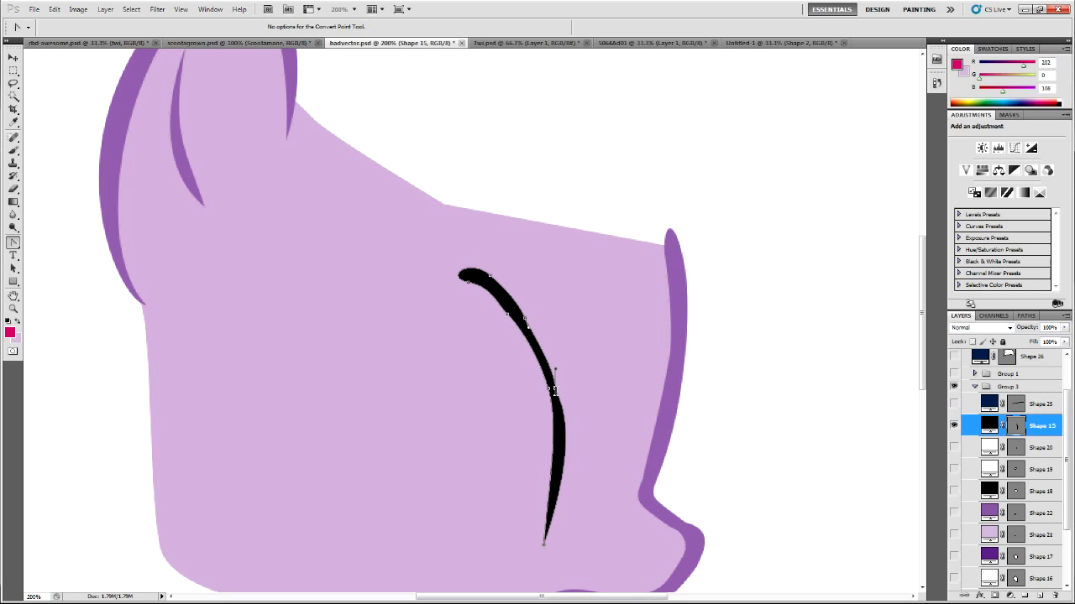
scroll(780, 435, "down", 3)
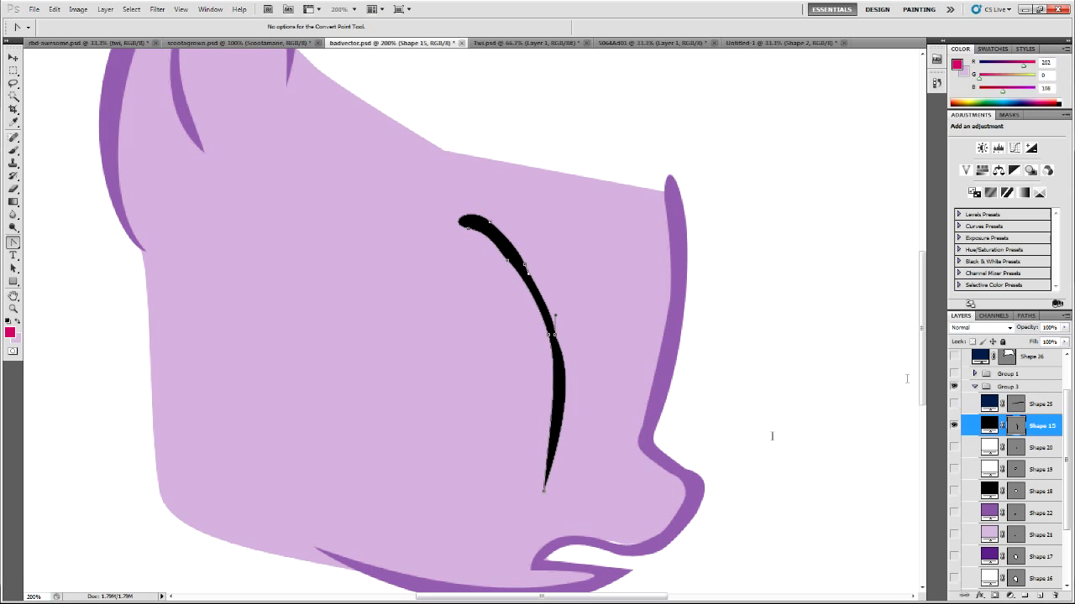
left_click_drag(953, 448, 953, 469)
left_click(952, 513)
left_click(953, 491)
left_click_drag(956, 542, 954, 557)
scroll(956, 571, "down", 1)
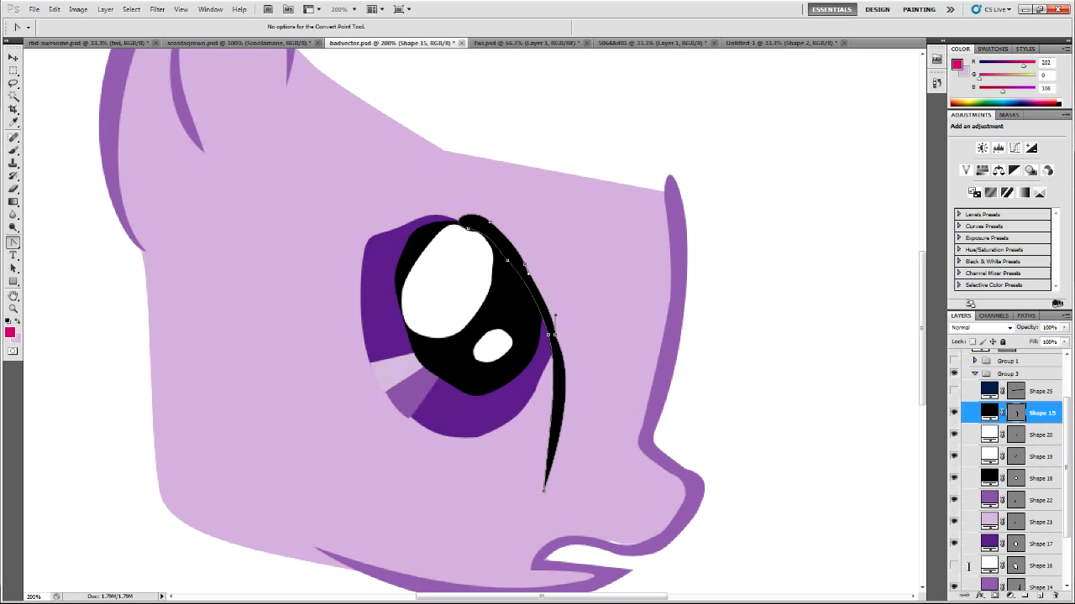
left_click(954, 565)
left_click(1042, 494)
scroll(697, 418, "up", 3)
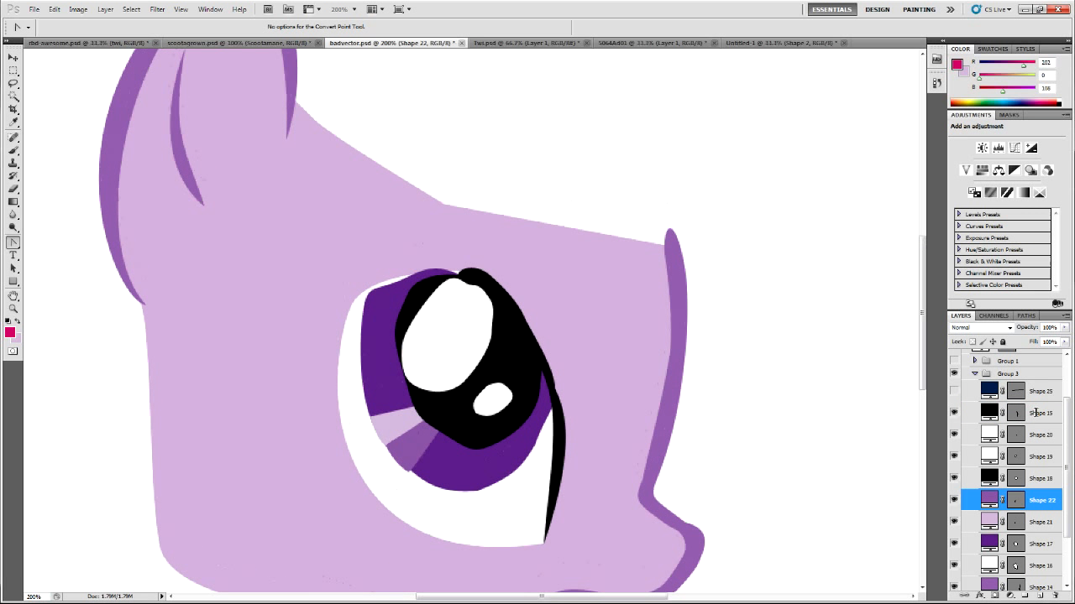
Toggle Shape 25's visibility, collapse Group 3, and show Group 1 with the pony's hair
left_click(953, 392)
left_click(953, 392)
scroll(961, 403, "up", 3)
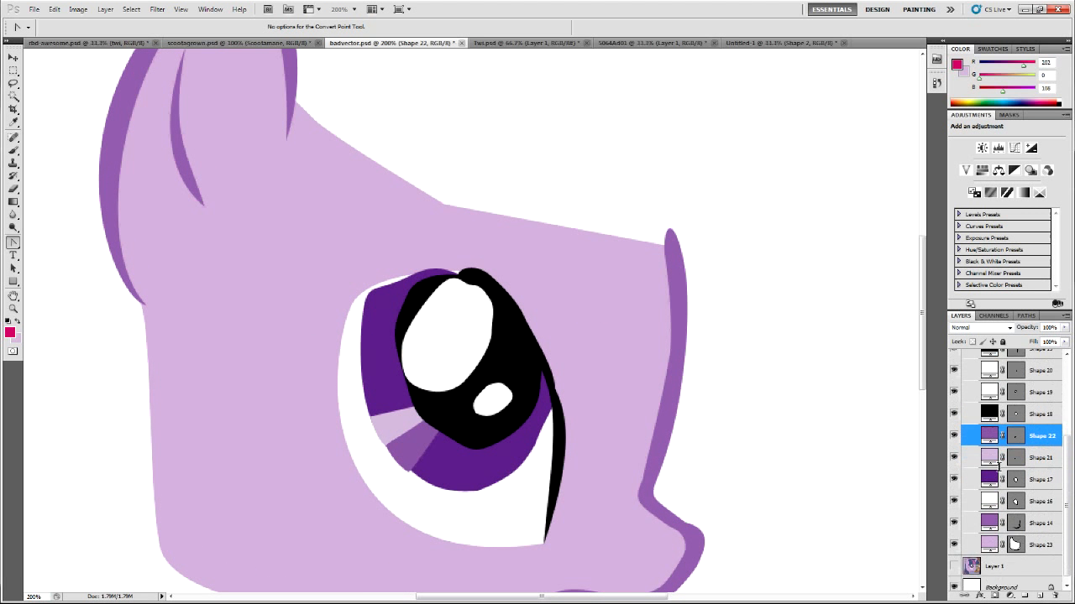
left_click(974, 438)
left_click(953, 425)
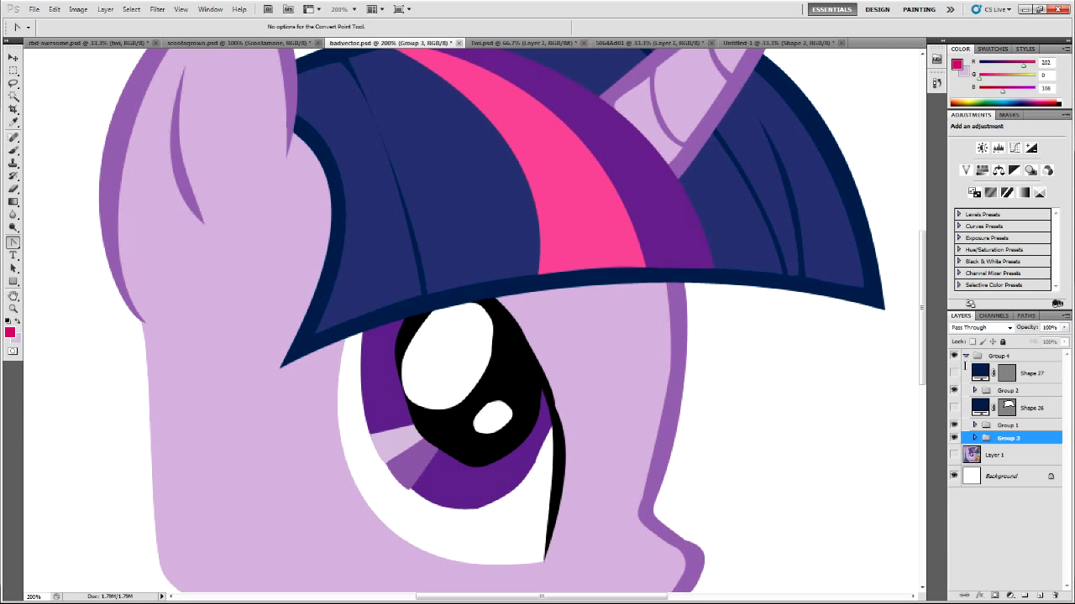
Collapse Group 4 and show the Layer 1 reference image beneath the vector artwork
key("ctrl+minus")
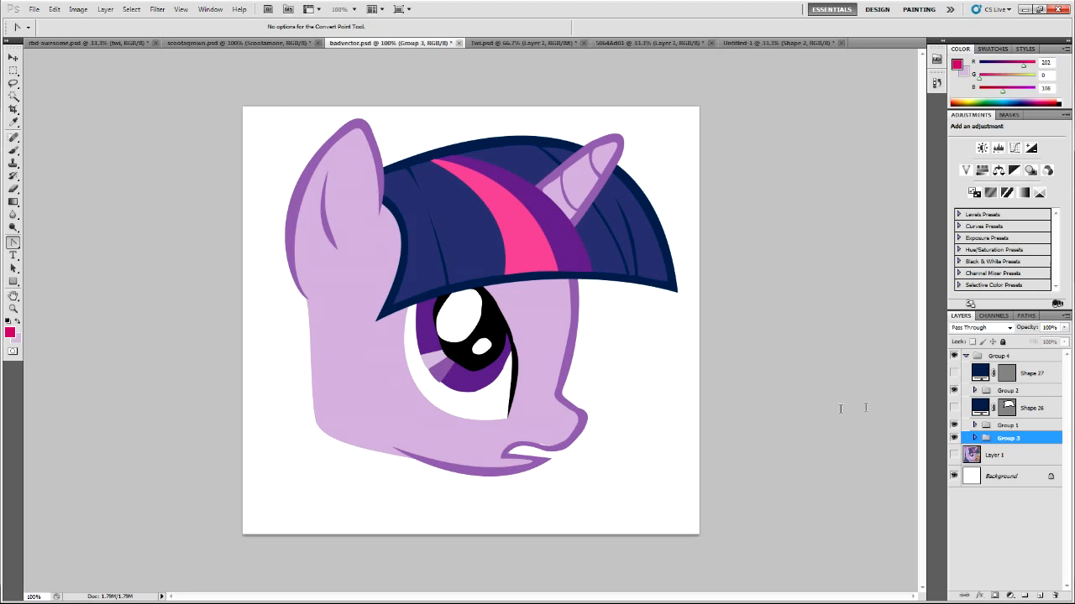
scroll(470, 319, "up", 1)
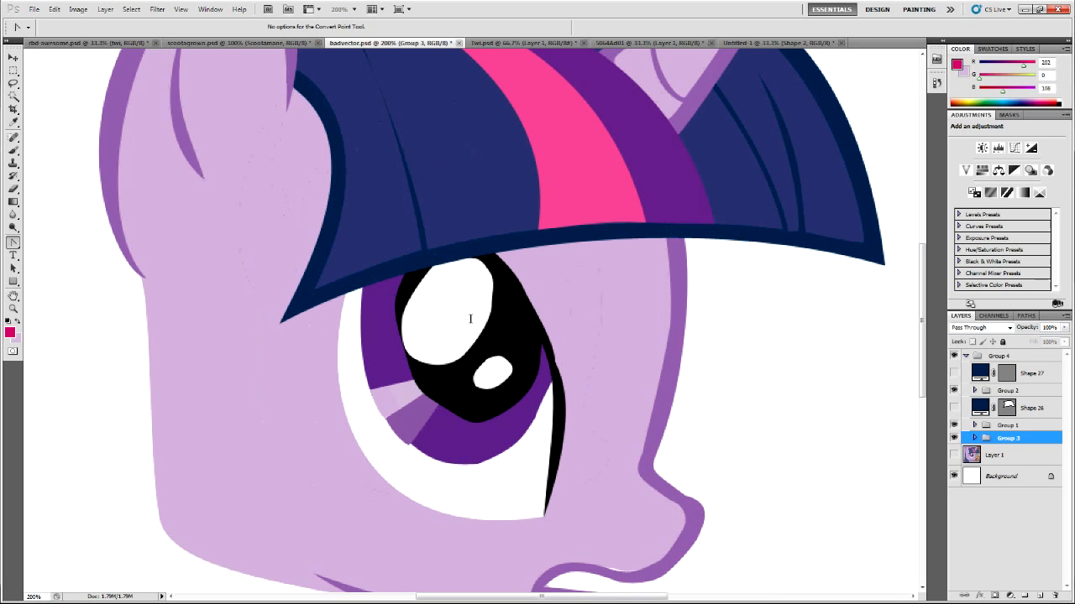
scroll(470, 319, "down", 1)
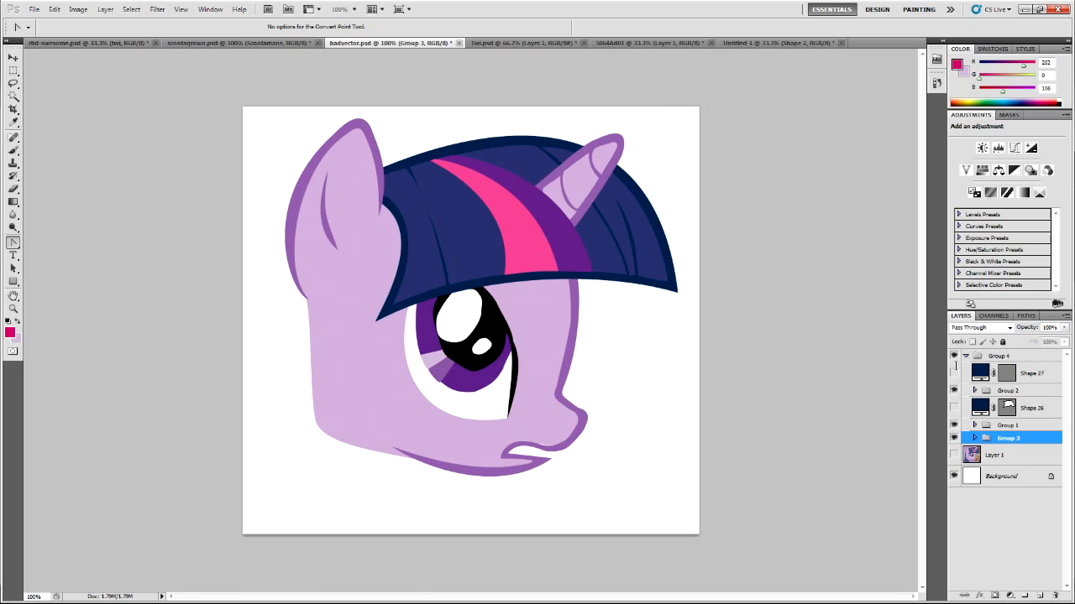
left_click(966, 356)
left_click(953, 372)
Toggle Group 4's visibility repeatedly to compare the vector artwork with the Layer 1 reference image
left_click(954, 355)
left_click(954, 355)
left_click(954, 356)
left_click(954, 356)
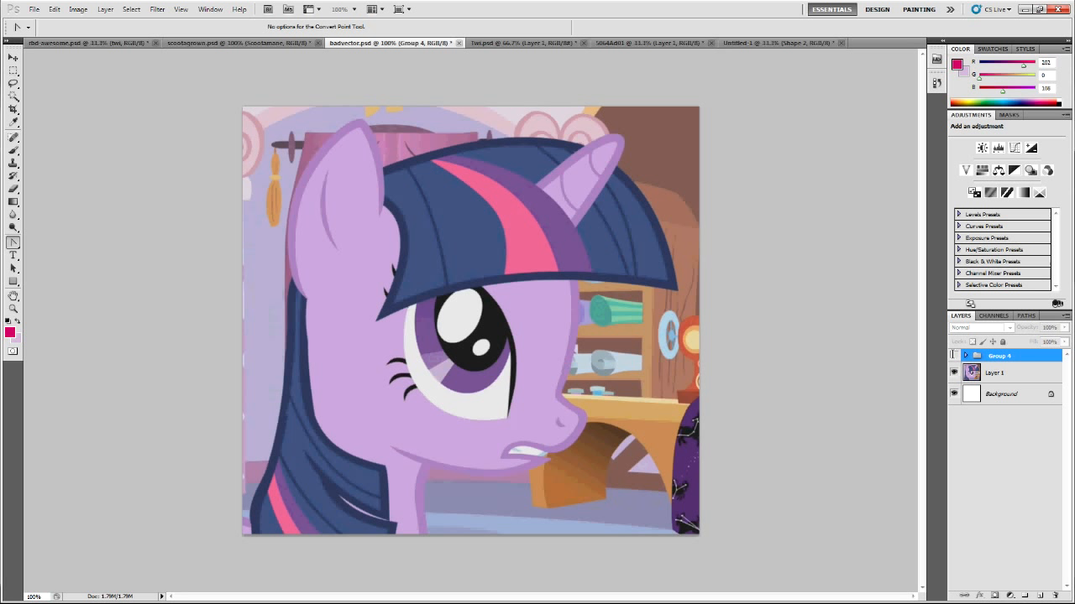
left_click(954, 355)
left_click(954, 355)
left_click(954, 355)
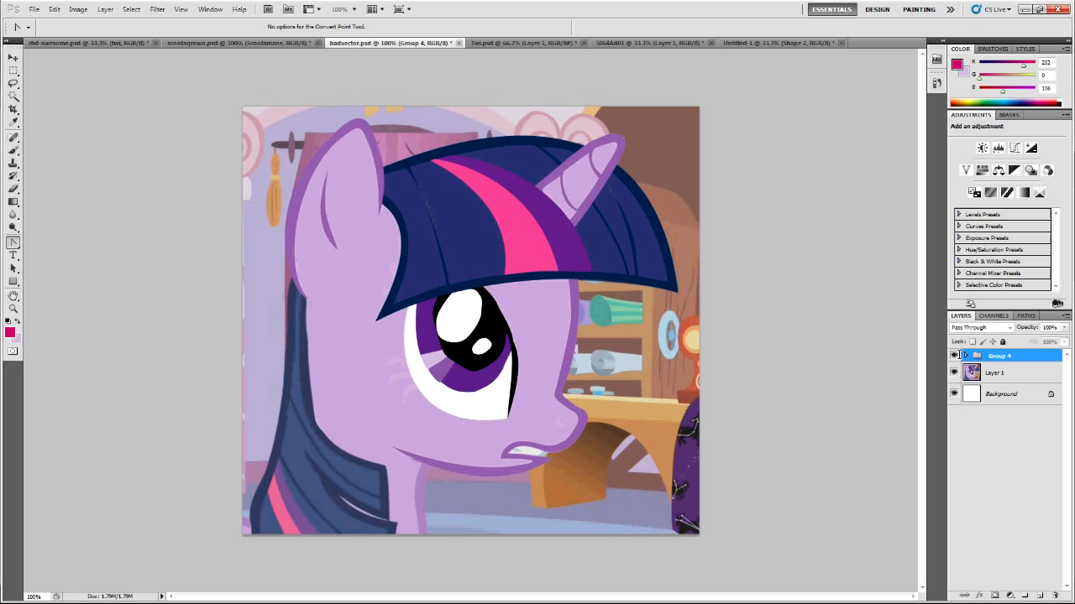
left_click(955, 355)
left_click(955, 355)
left_click(956, 355)
left_click(955, 355)
left_click(956, 355)
left_click(955, 355)
left_click(955, 355)
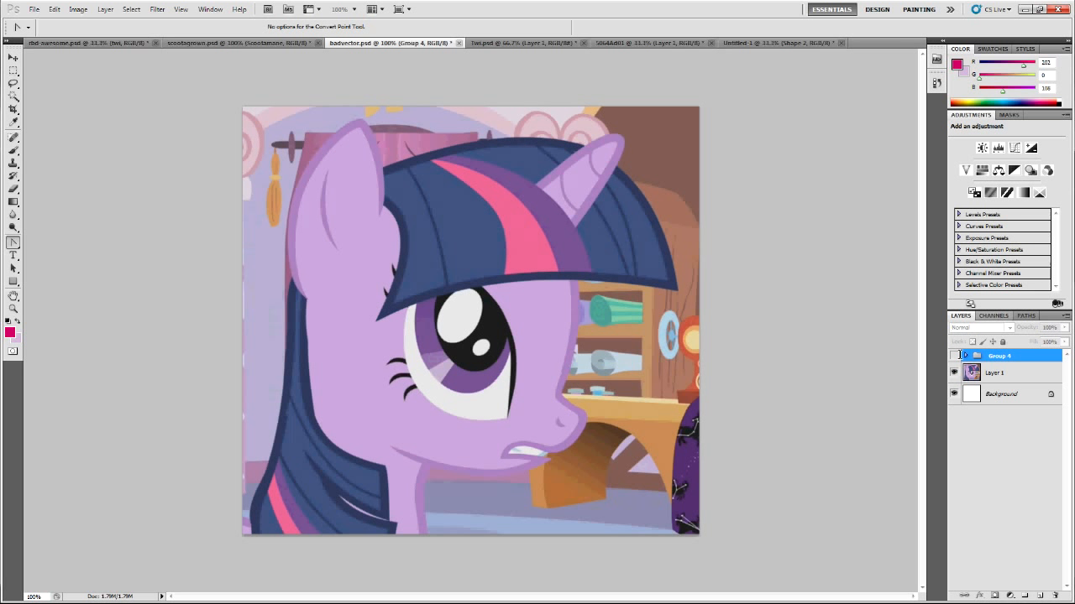
left_click(957, 355)
left_click(957, 355)
left_click(958, 355)
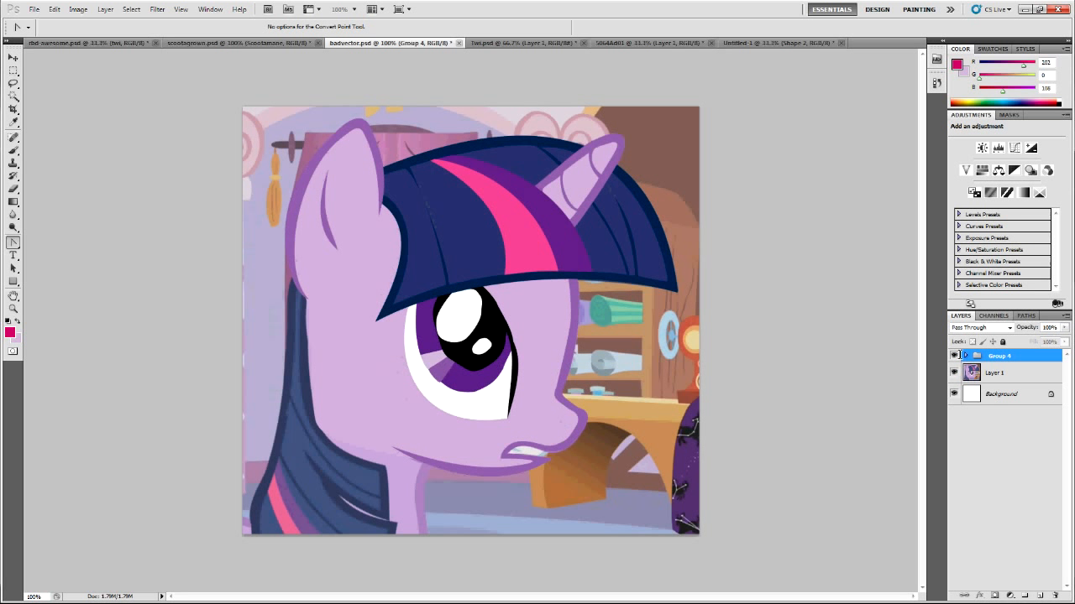
left_click(956, 355)
left_click(955, 355)
Select the path of the purple muzzle and mouth outline, Shape 14, and activate the Pen tool
key("ctrl+plus")
key("ctrl+plus")
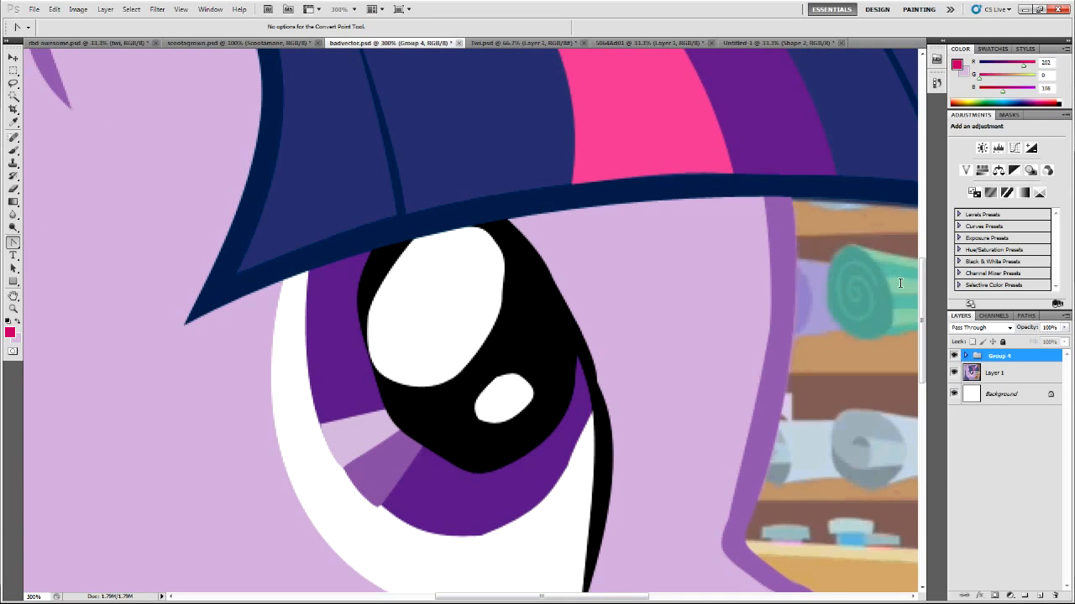
scroll(911, 294, "down", 5)
left_click_drag(643, 594, 678, 594)
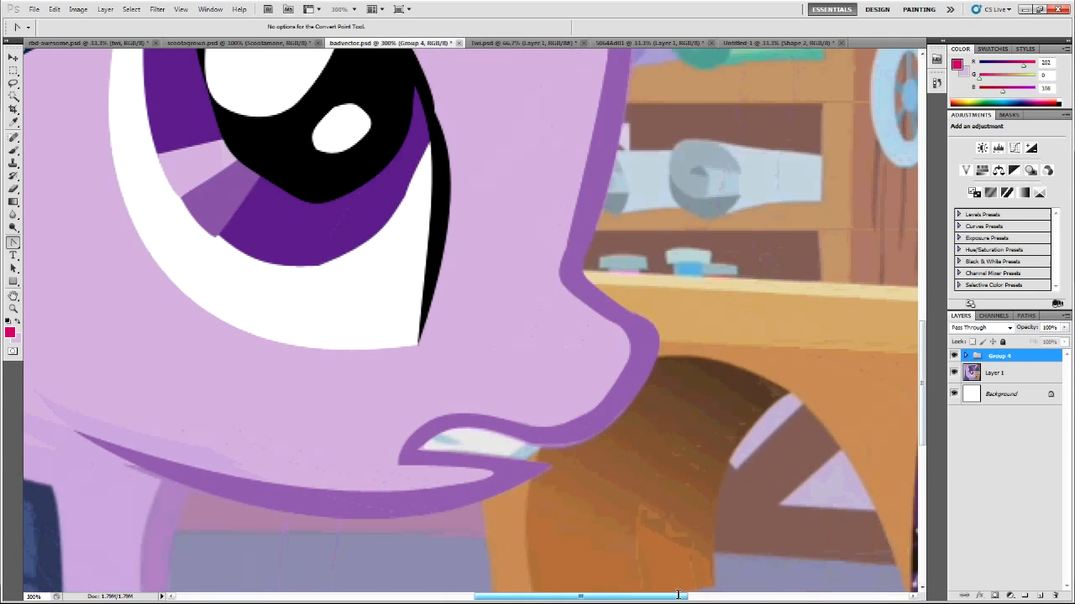
scroll(683, 531, "up", 2)
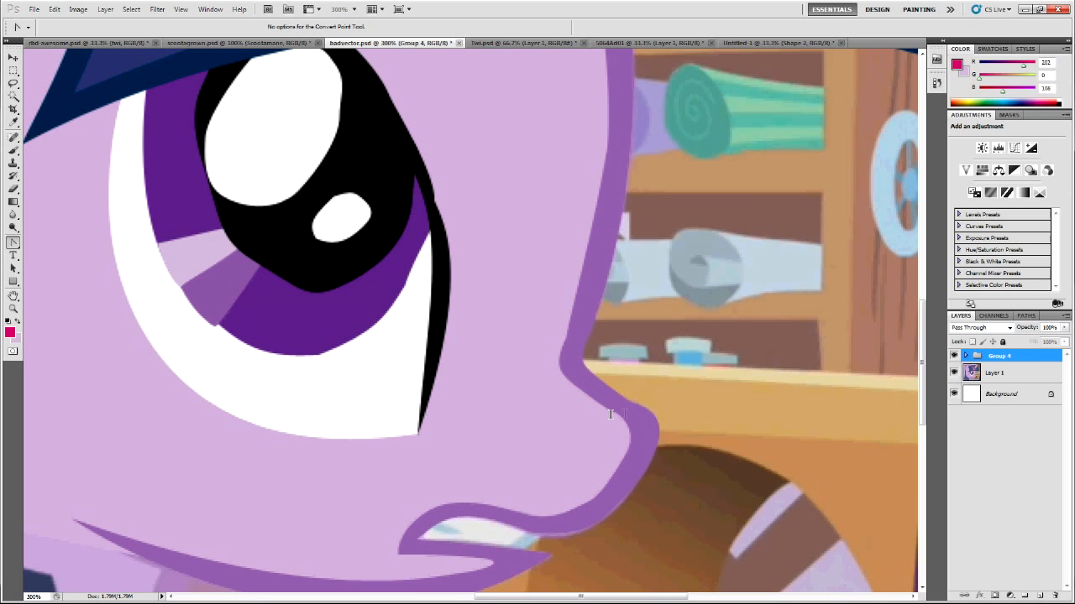
right_click(628, 413, "ctrl+alt")
left_click(629, 420, "ctrl")
key("alt")
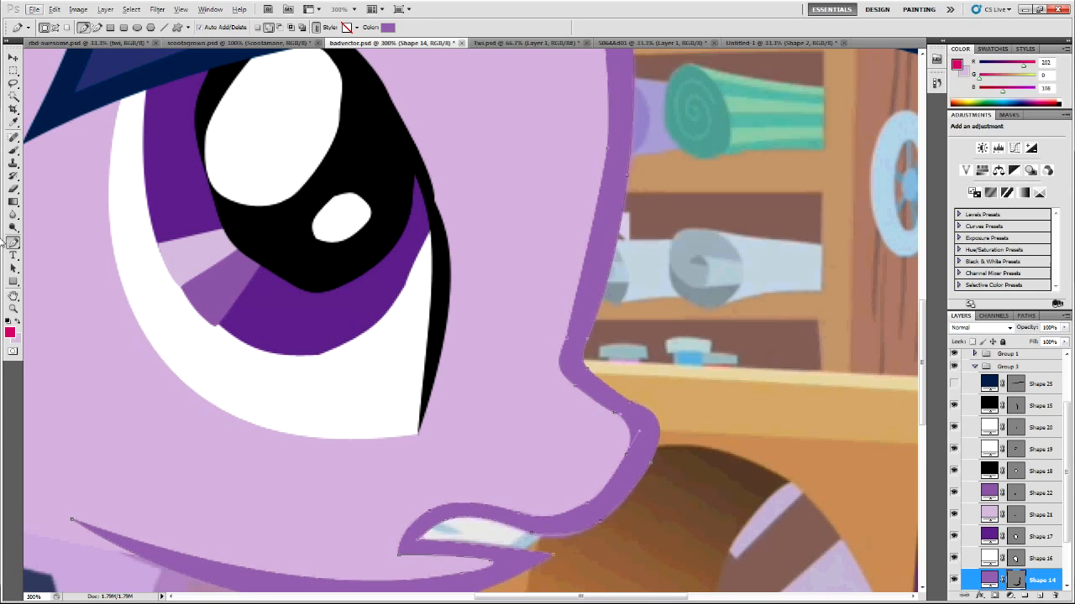
Collapse Group 3 and activate the Ellipse tool
scroll(688, 422, "down", 3)
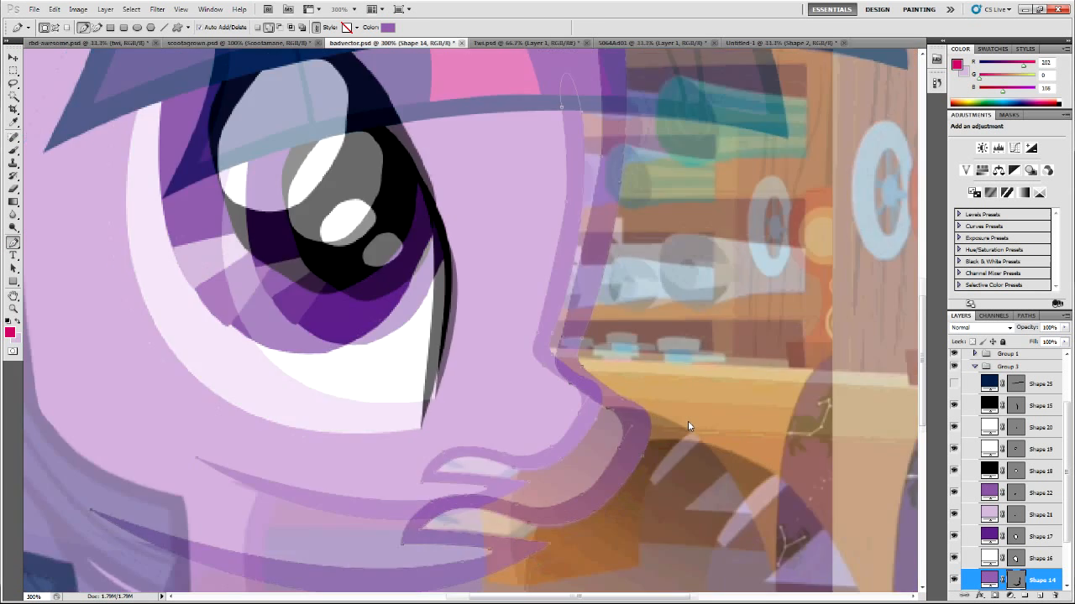
left_click(1002, 407)
left_click(975, 366)
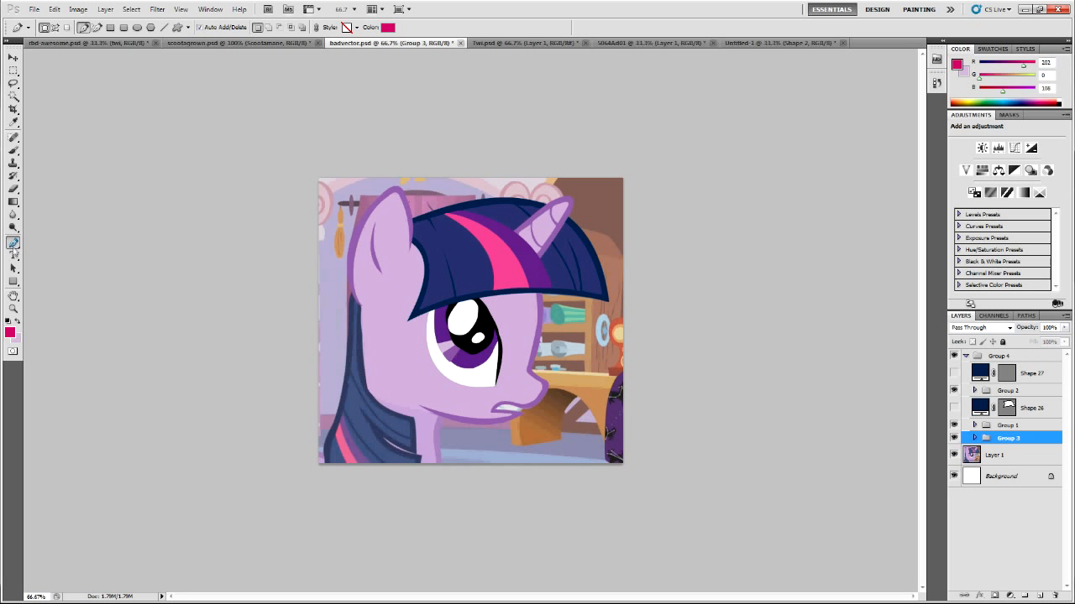
left_click_drag(12, 281, 44, 304)
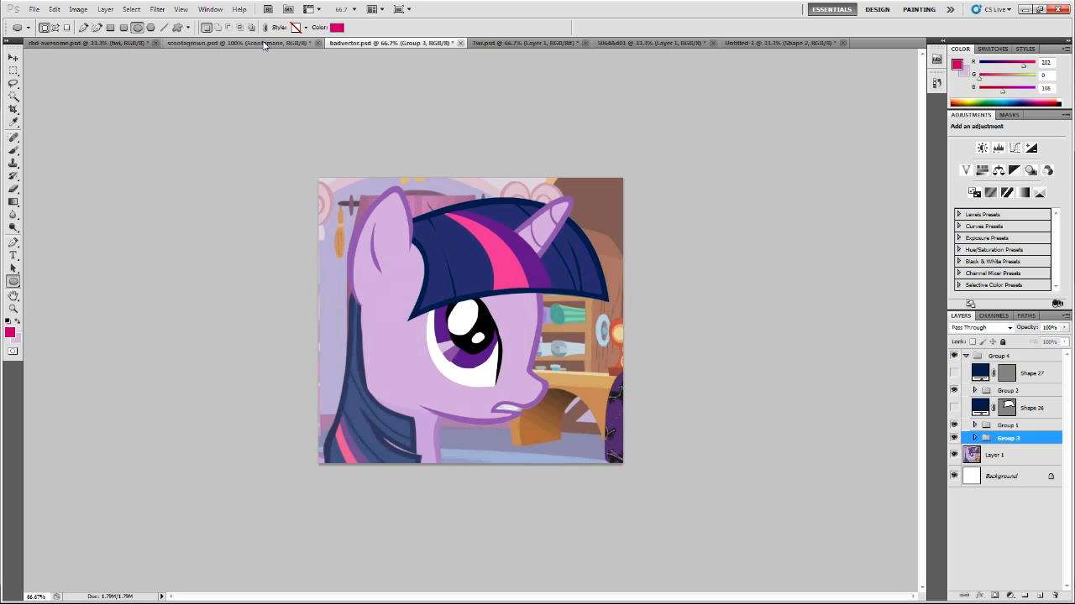
Switch to scootagrown.psd and expand the Scootamane group to show its subgroups
left_click(195, 46)
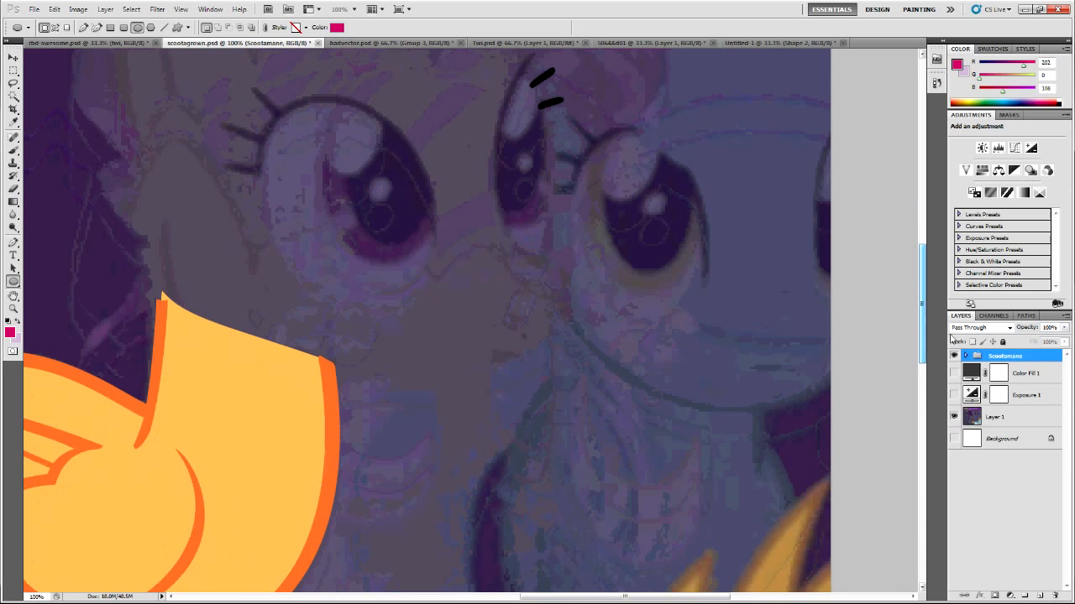
scroll(545, 352, "down", 5)
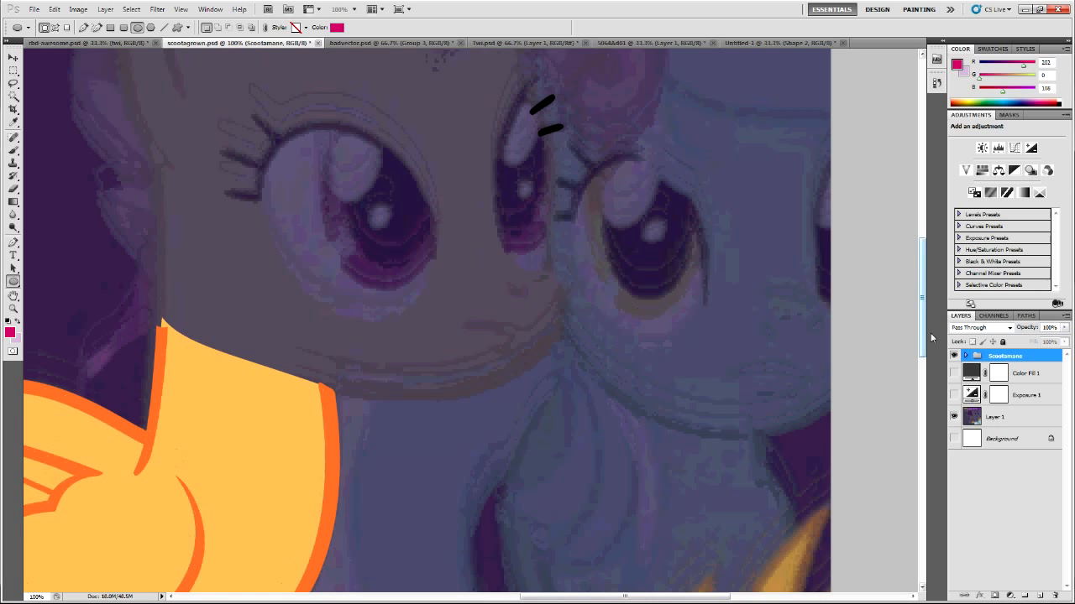
left_click(966, 356)
scroll(987, 457, "down", 3)
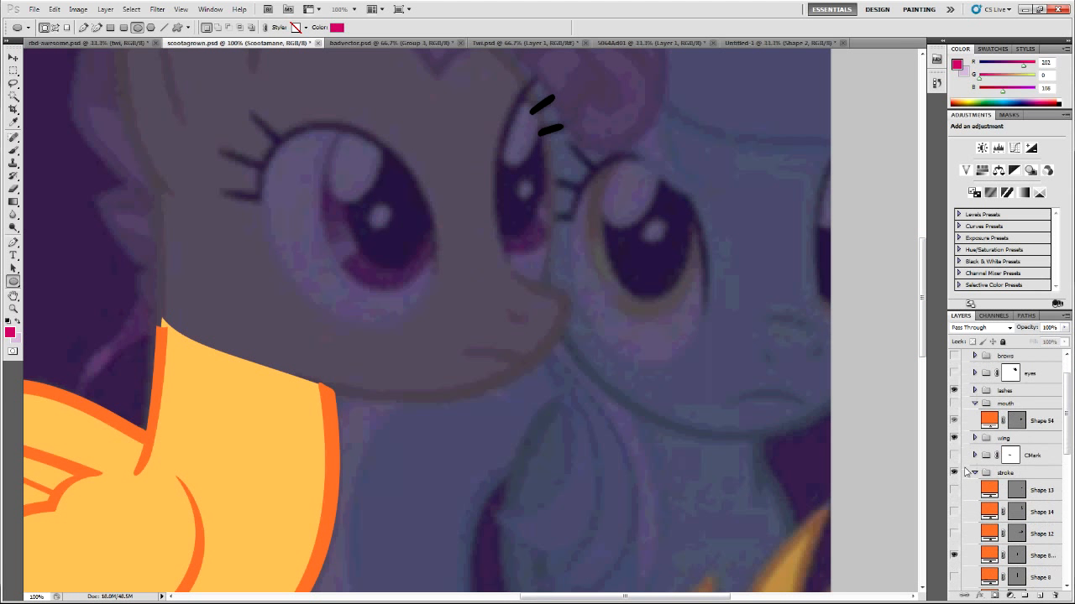
Collapse the stroke and mouth subgroups, hide the lashes, and collapse the Scootamane group
left_click(975, 473)
left_click(975, 474)
left_click(976, 473)
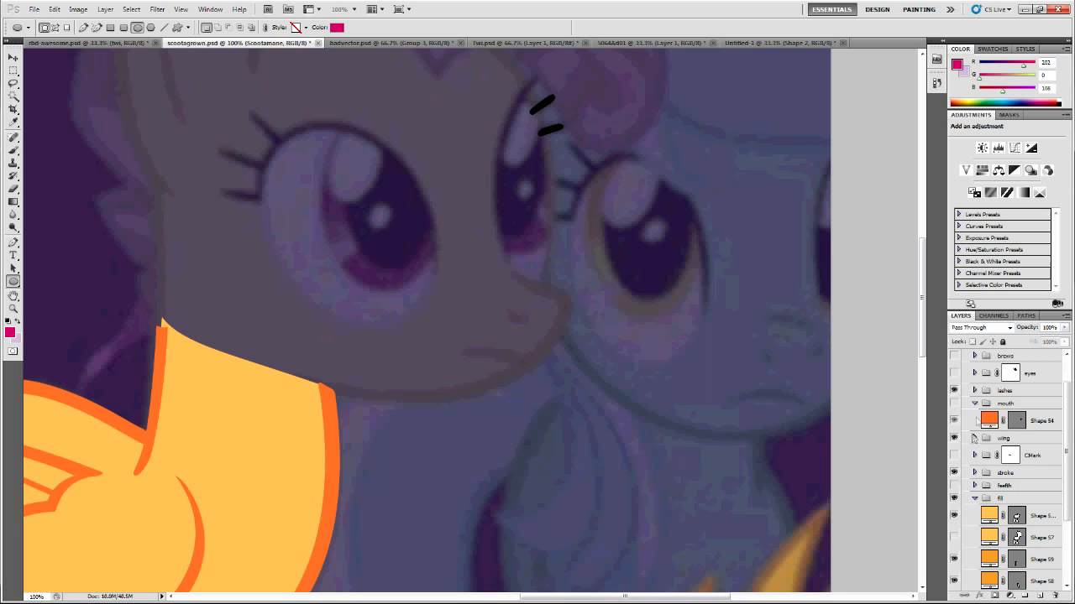
left_click(975, 403)
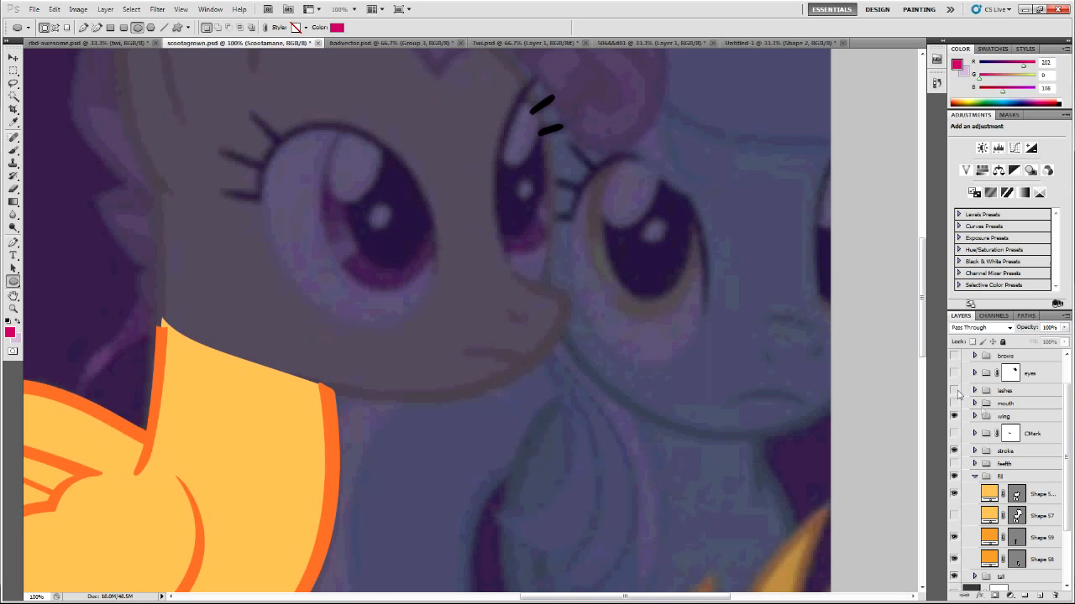
scroll(981, 404, "up", 3)
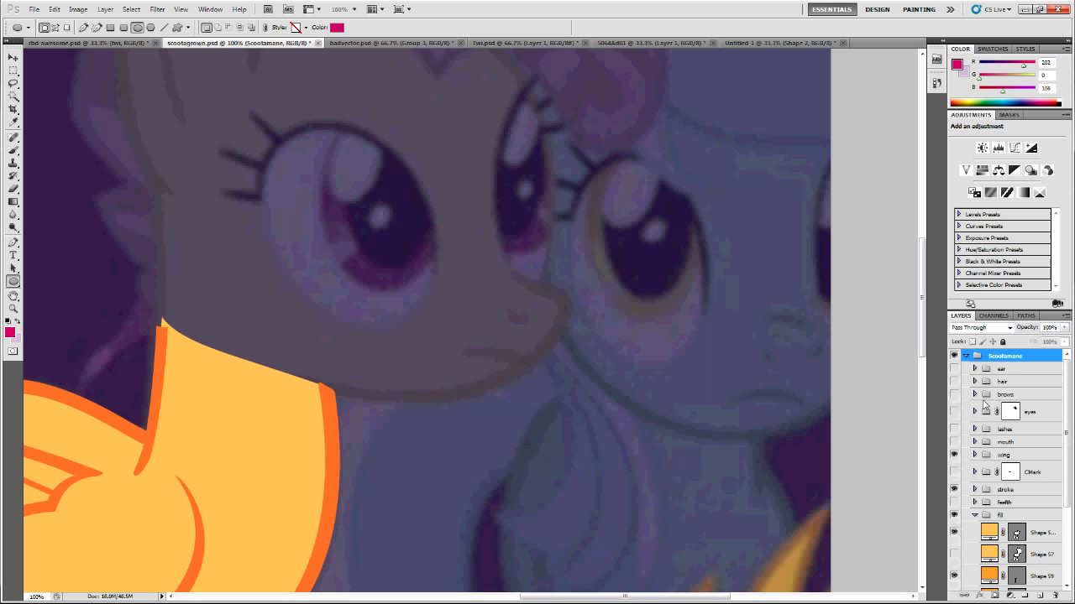
left_click(967, 356)
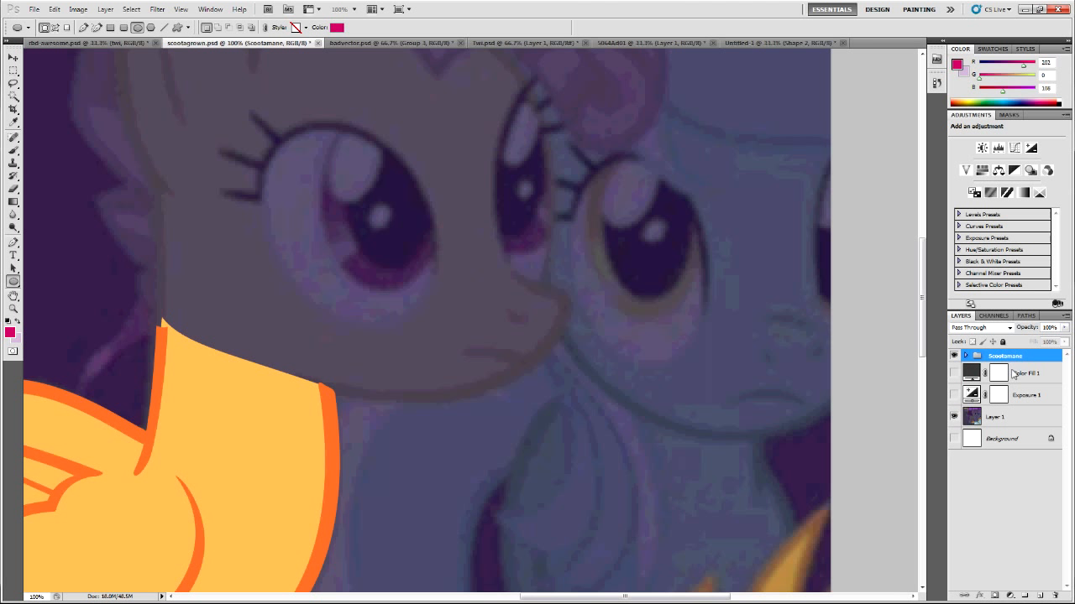
Delete the Color Fill 1 layer and show the Exposure 1 adjustment layer to brighten the reference image
left_click(1014, 374)
key("Delete")
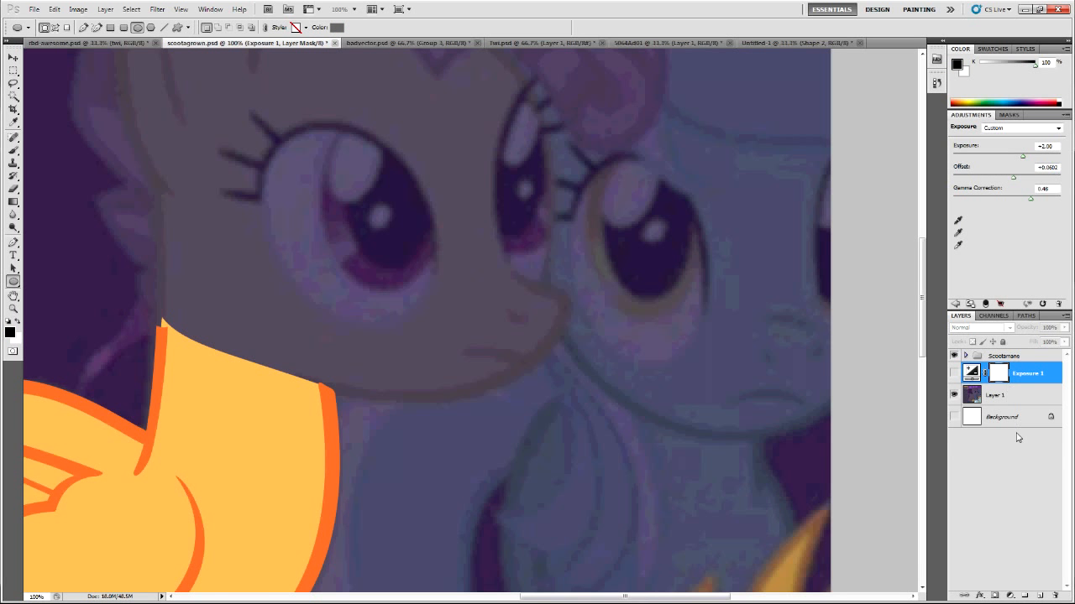
scroll(1004, 425, "up", 1)
left_click(955, 375)
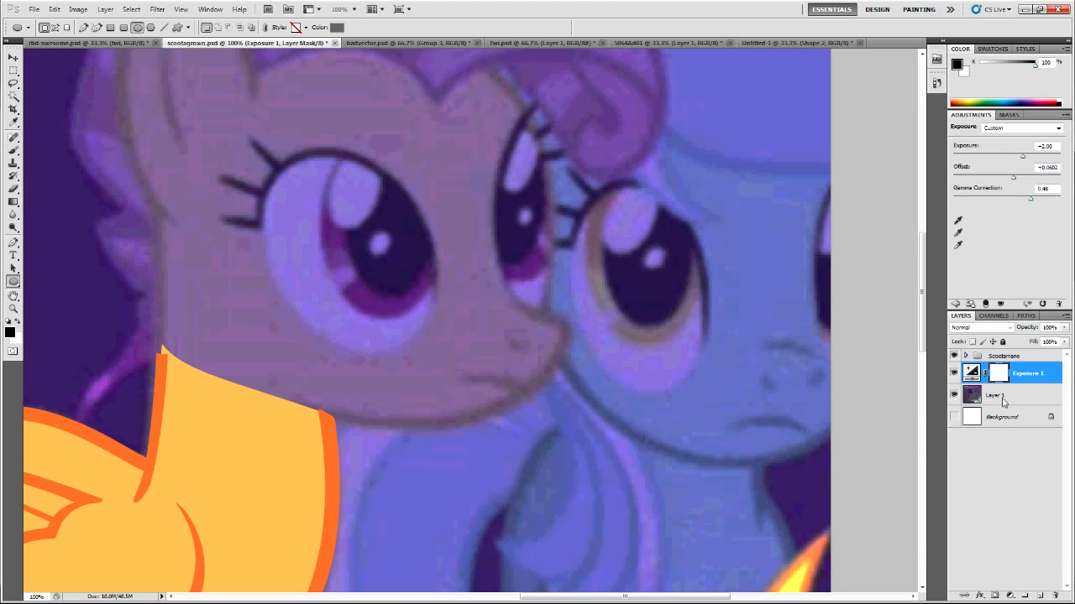
Add a new layer group above Scootamane, open its name for editing, and delete the group
left_click(1030, 363)
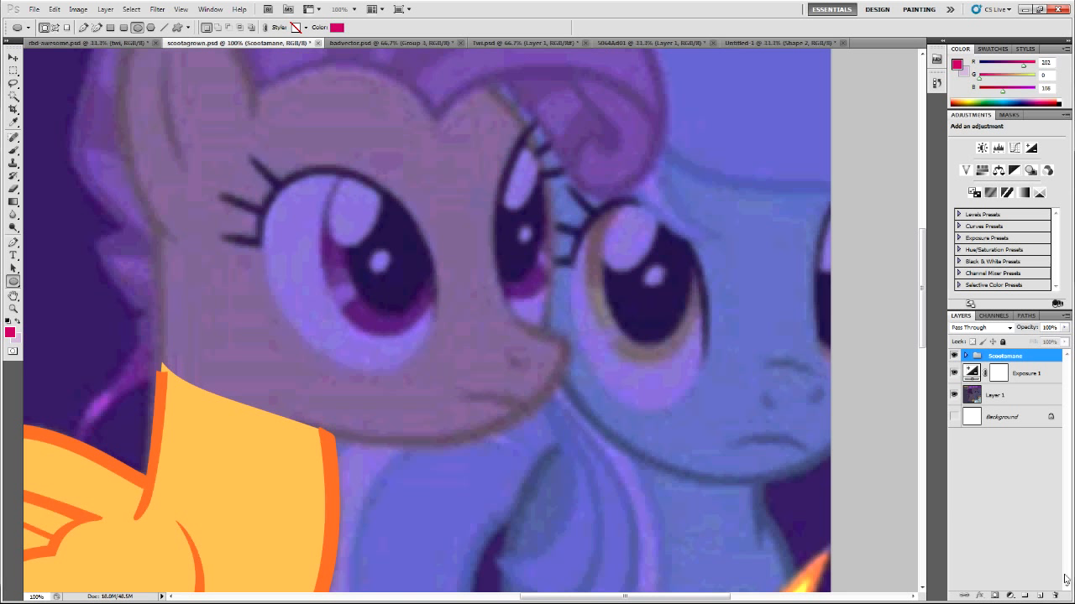
left_click(1024, 596)
double_click(999, 357)
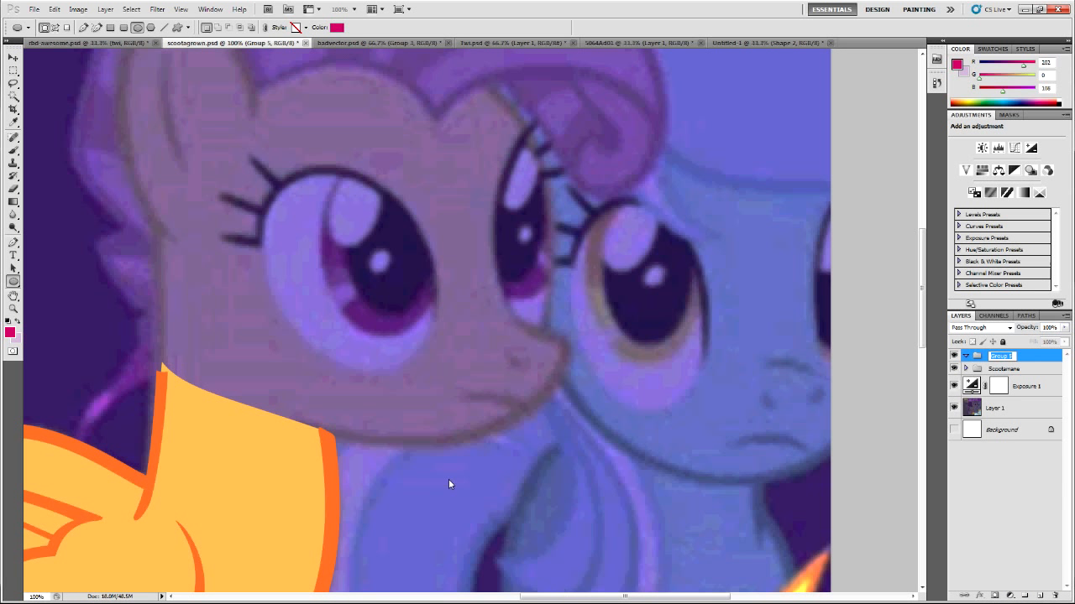
key("BackSpace")
left_click(1024, 358)
key("Delete")
Sample the reference pony's muzzle with the Eyedropper, and pick the Body Stroke orange from the Scootaloo color guide in 5064Ad01
key("i")
left_click_drag(571, 365, 537, 407)
left_click(550, 42)
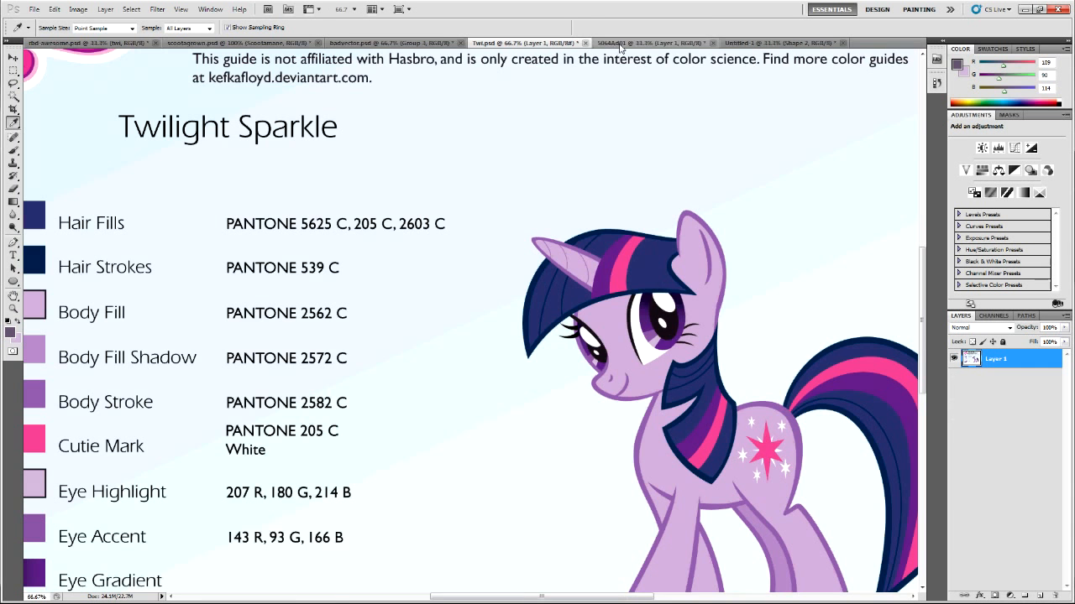
left_click(620, 43)
left_click_drag(248, 363, 248, 364)
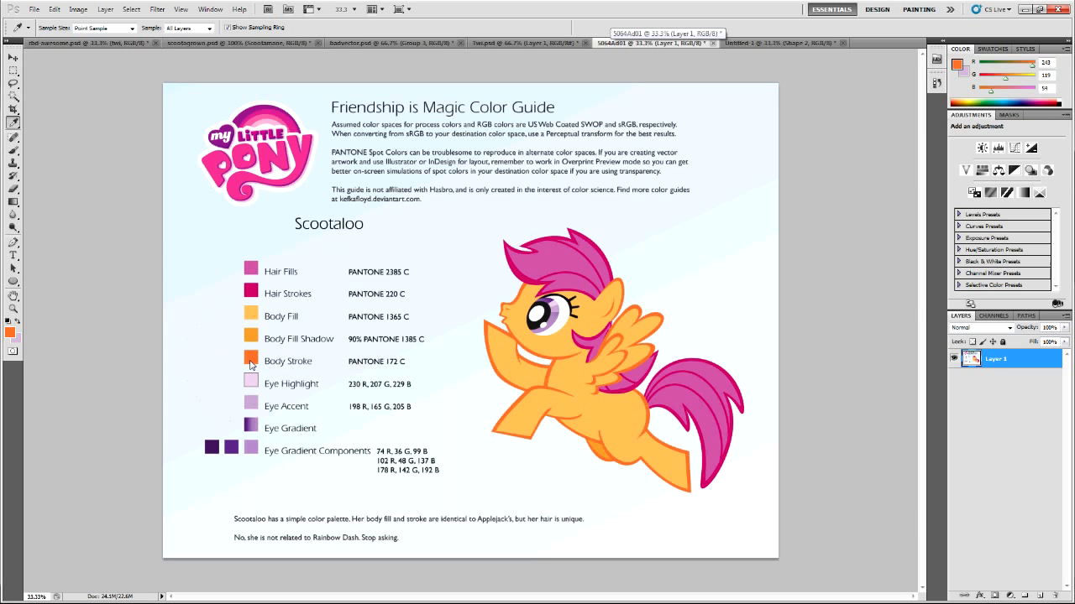
Return to scootagrown.psd and sample a color from the reference pony's face with the Eyedropper
left_click(264, 42)
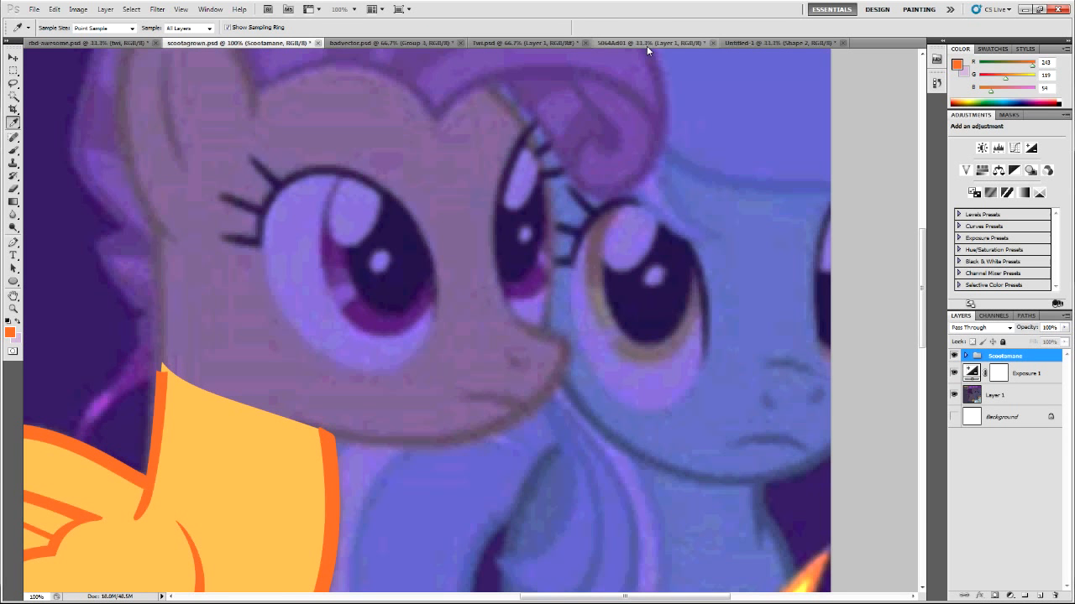
scroll(424, 323, "up", 3)
left_click_drag(434, 217, 322, 168)
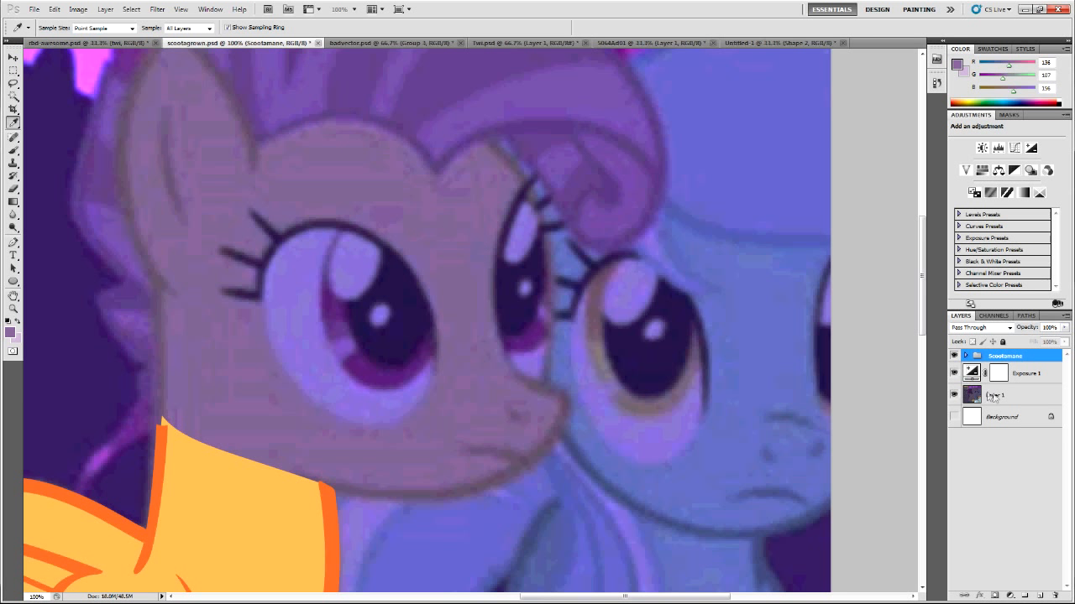
Sample the reference pony's face on Layer 1 with Exposure 1 hidden, and show the adjustment layer again
left_click(993, 394)
left_click(952, 373)
left_click_drag(368, 198, 374, 197)
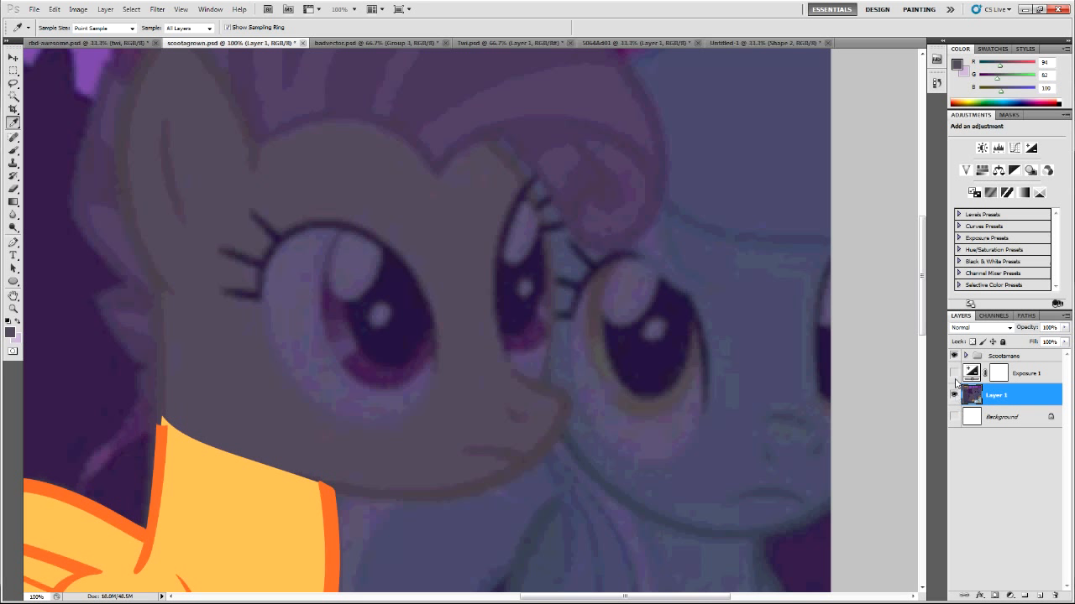
left_click(953, 373)
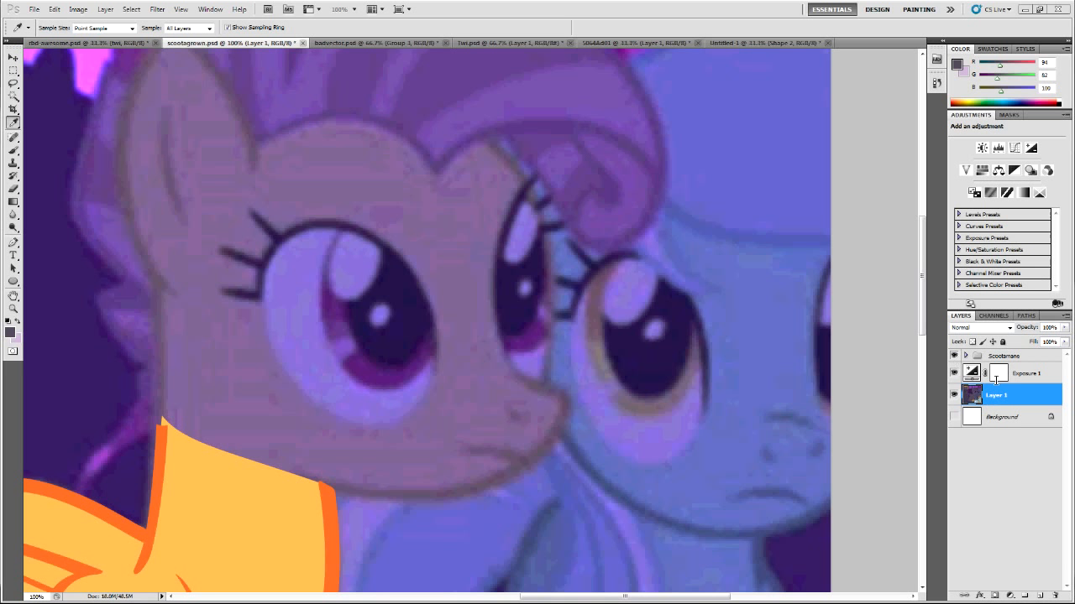
Add a new layer group above the Scootamane group and name it Scootamane
left_click(1012, 353)
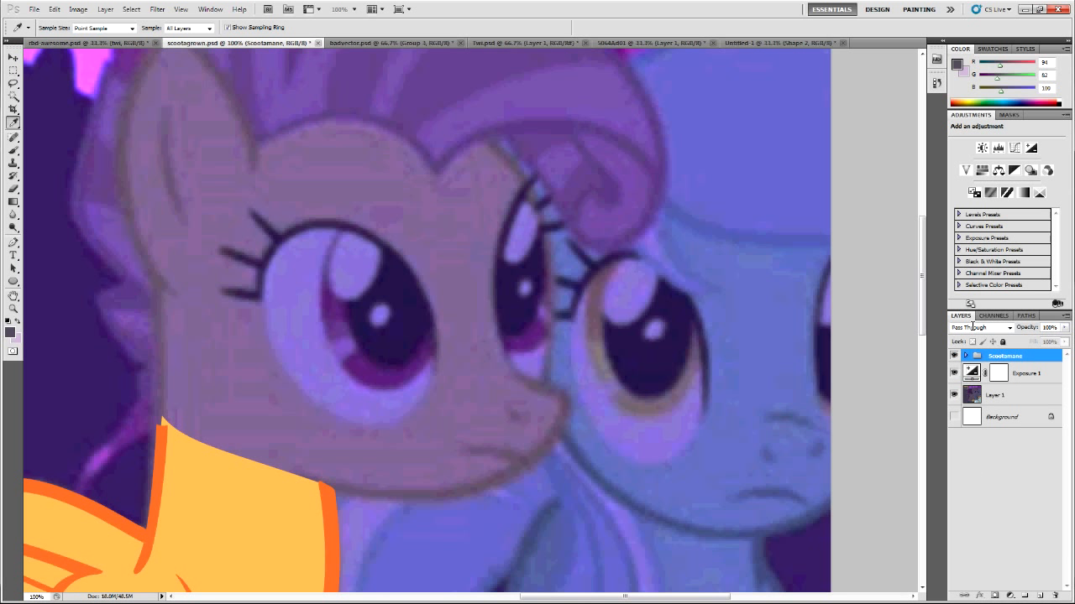
left_click(1024, 594)
double_click(1004, 356)
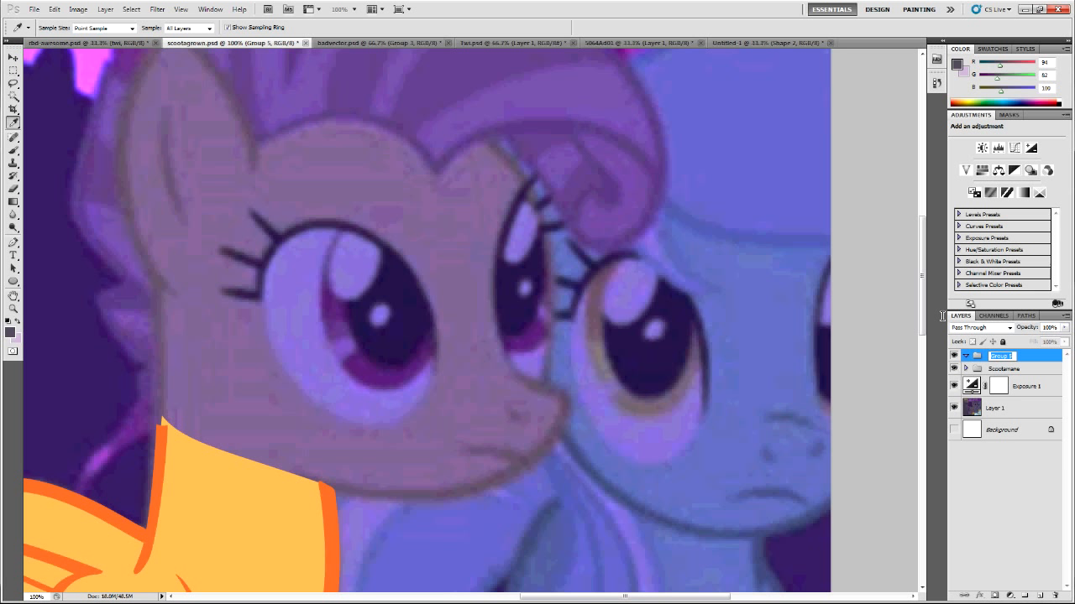
type("Scootame")
key("Return")
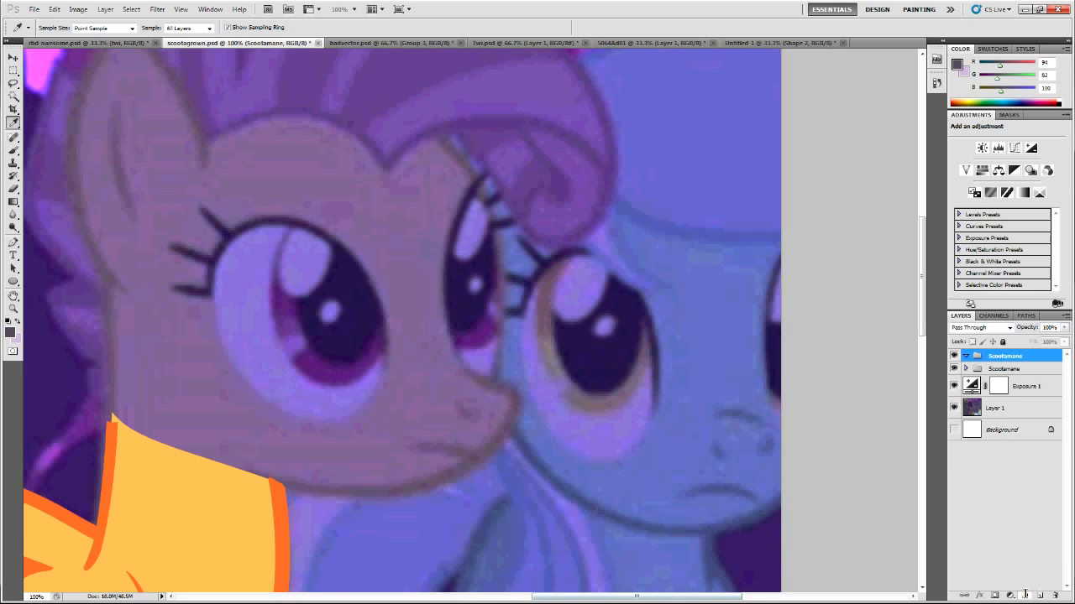
Add another layer group above the new Scootamane group and name it lyra
left_click(1025, 584)
double_click(1002, 354)
type("lyra")
key("Return")
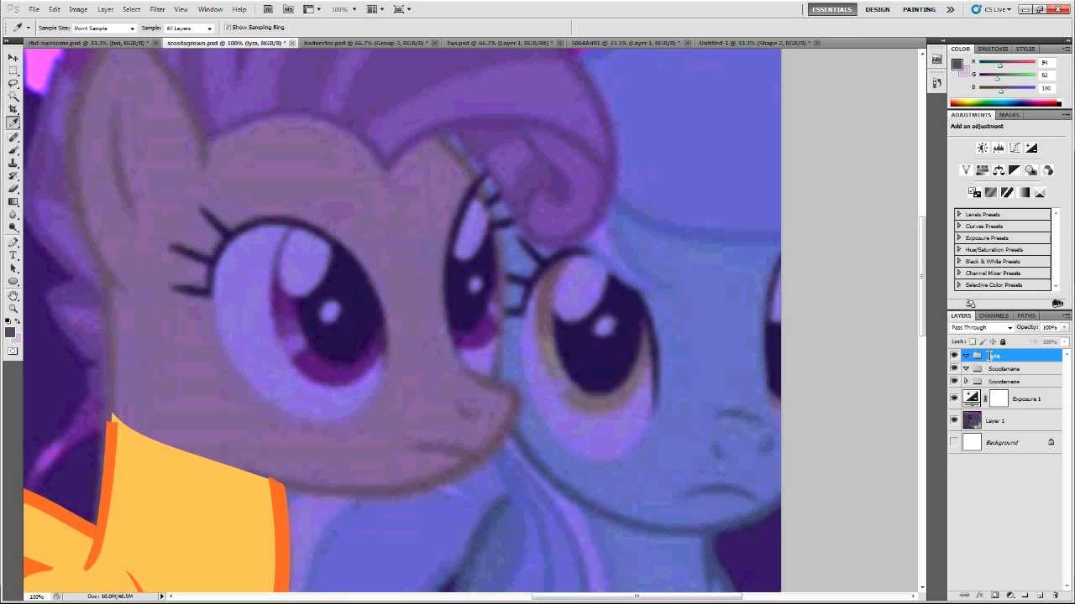
Create a nested group inside the upper Scootamane group and name it stroke
left_click(1001, 368)
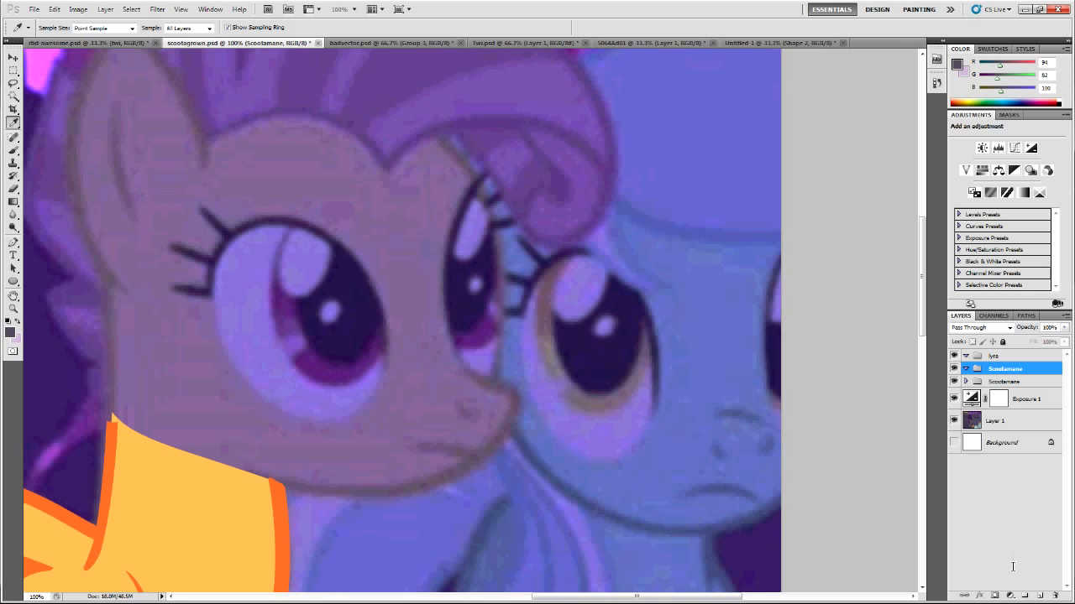
left_click(1010, 593)
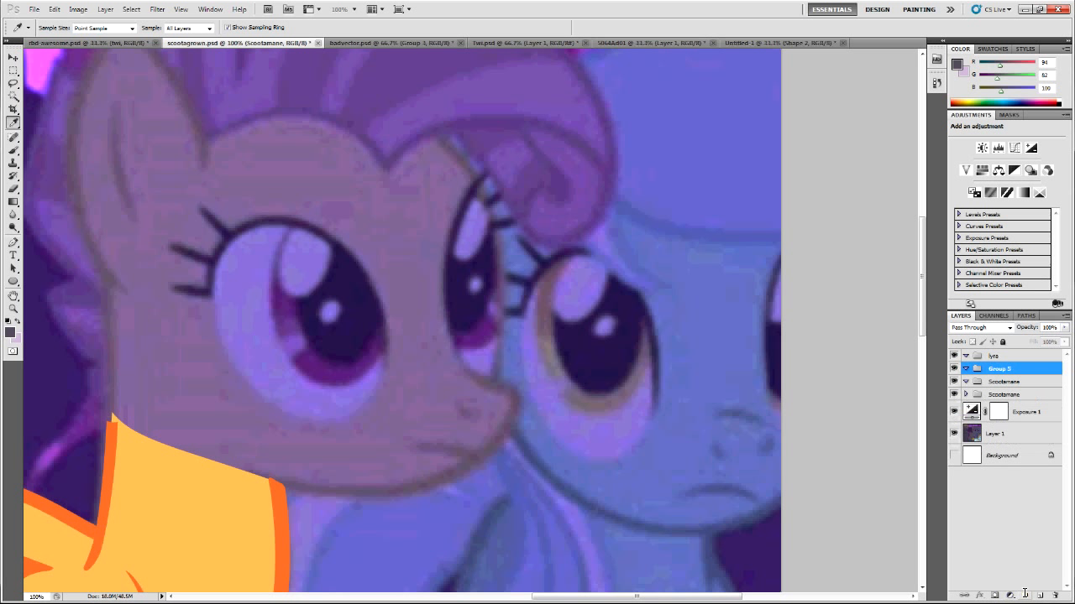
double_click(1010, 382)
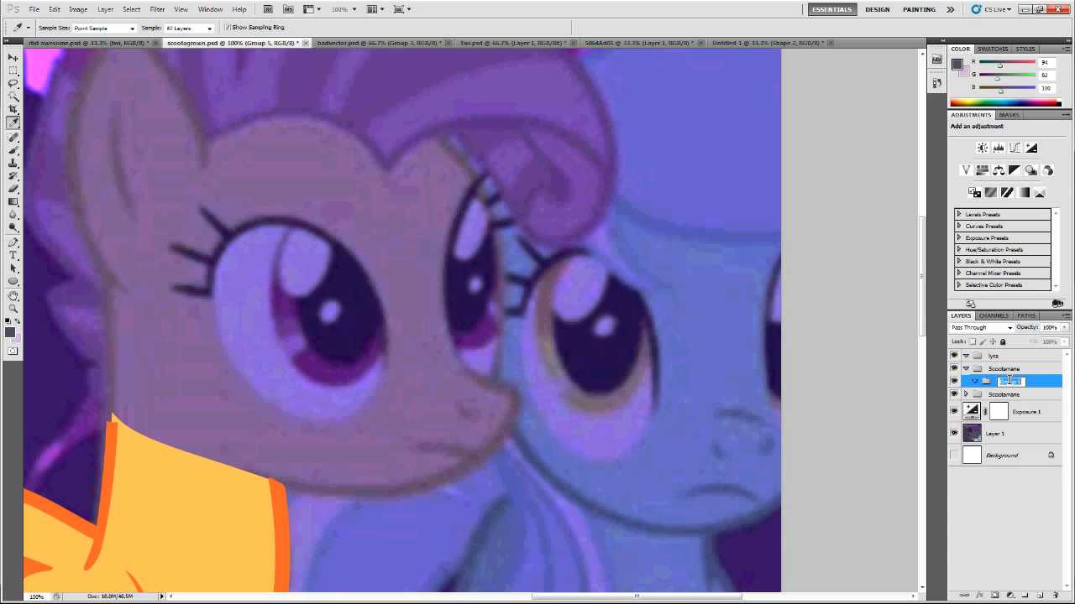
type("e")
key("Return")
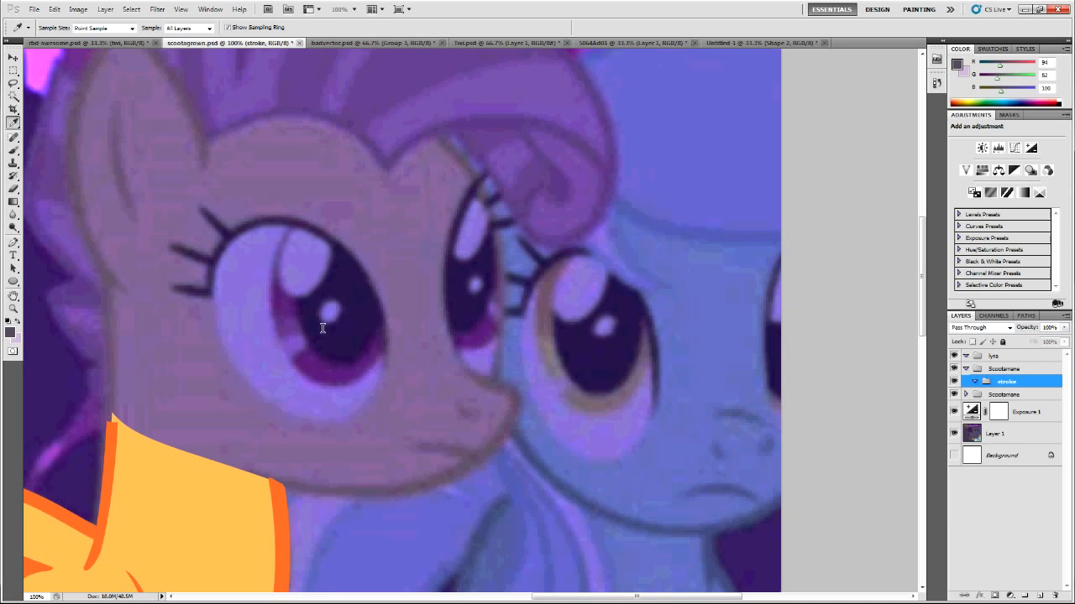
Hide the lower Scootamane group to uncover the reference pony's neck and body, with the Pen tool active
key("p")
scroll(309, 353, "down", 3)
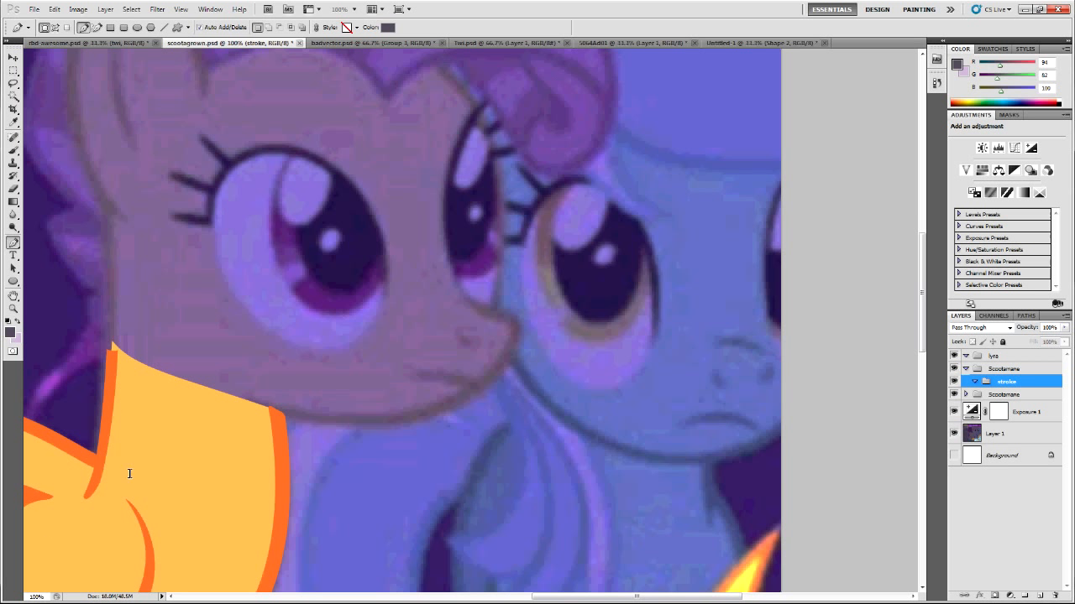
scroll(281, 401, "up", 1)
scroll(281, 400, "up", 4)
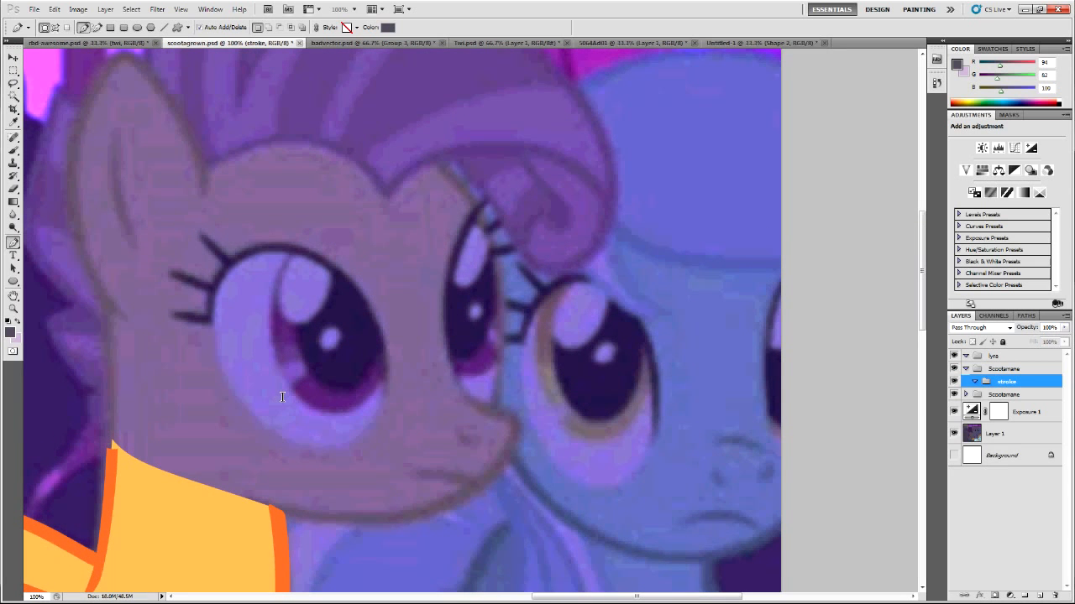
scroll(304, 422, "down", 4)
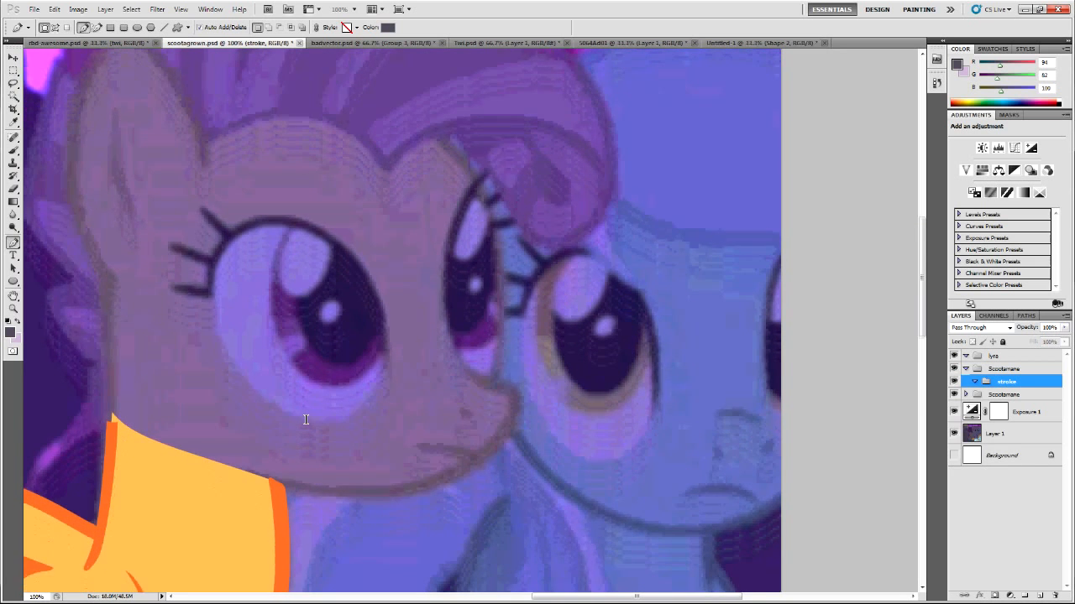
scroll(469, 461, "up", 5)
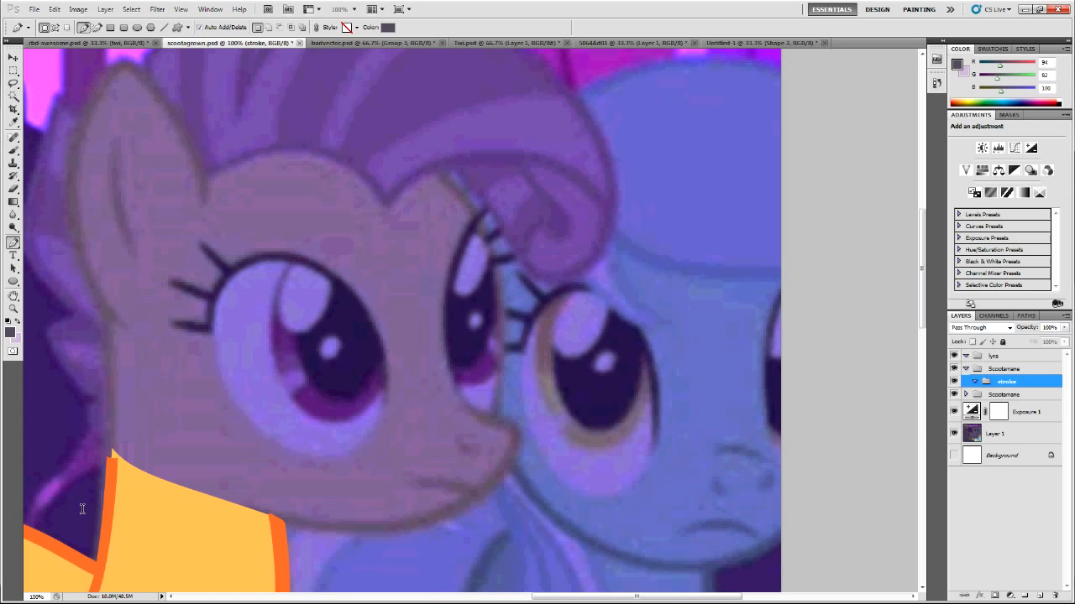
scroll(915, 315, "down", 5)
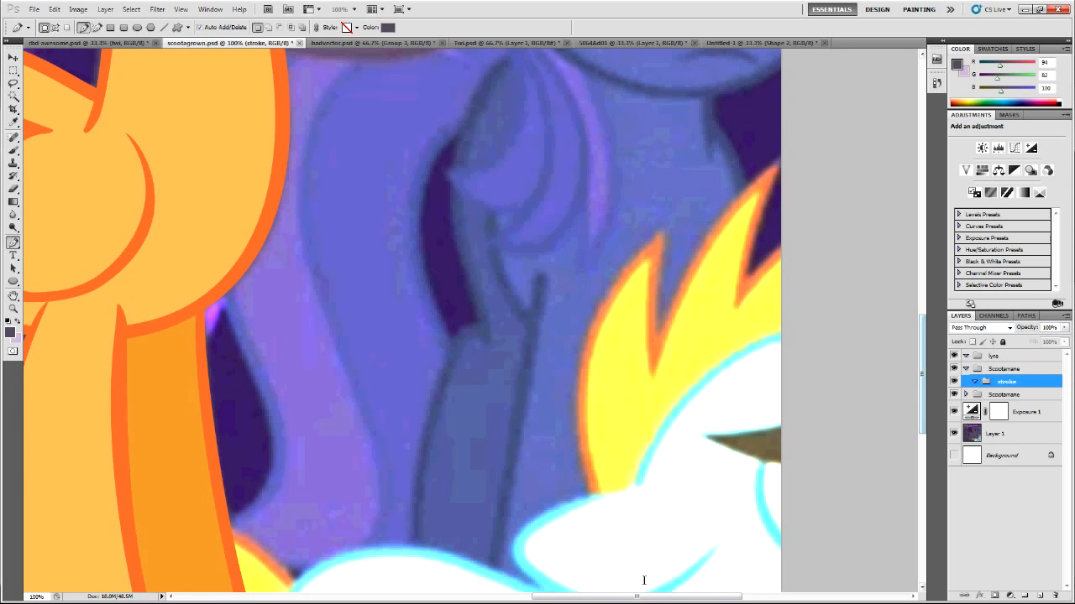
left_click_drag(637, 595, 604, 583)
left_click_drag(921, 402, 919, 438)
left_click_drag(920, 387, 921, 252)
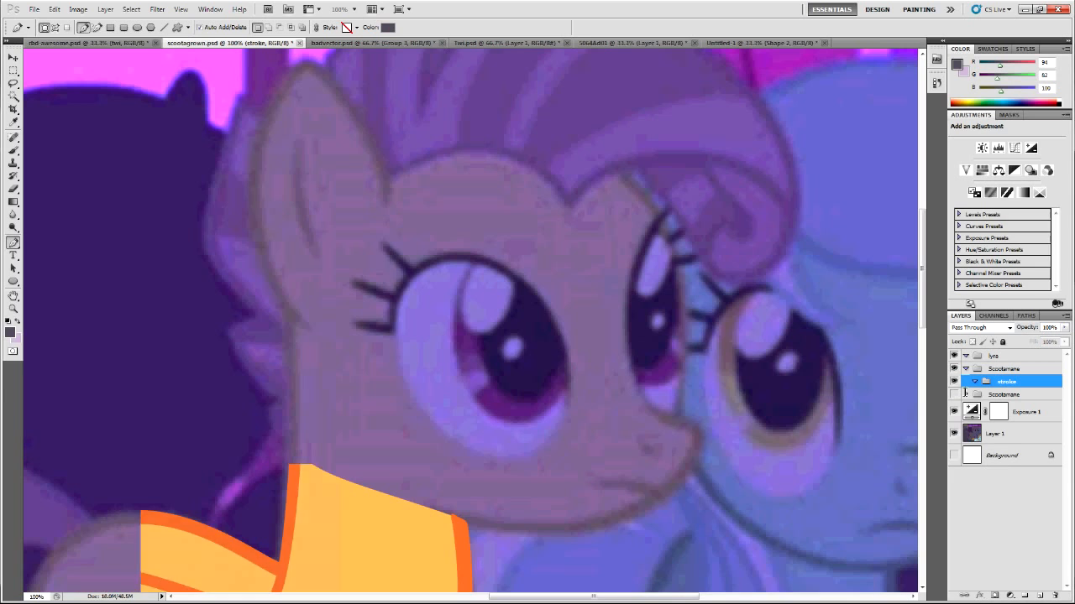
scroll(705, 507, "down", 3)
scroll(704, 506, "down", 2)
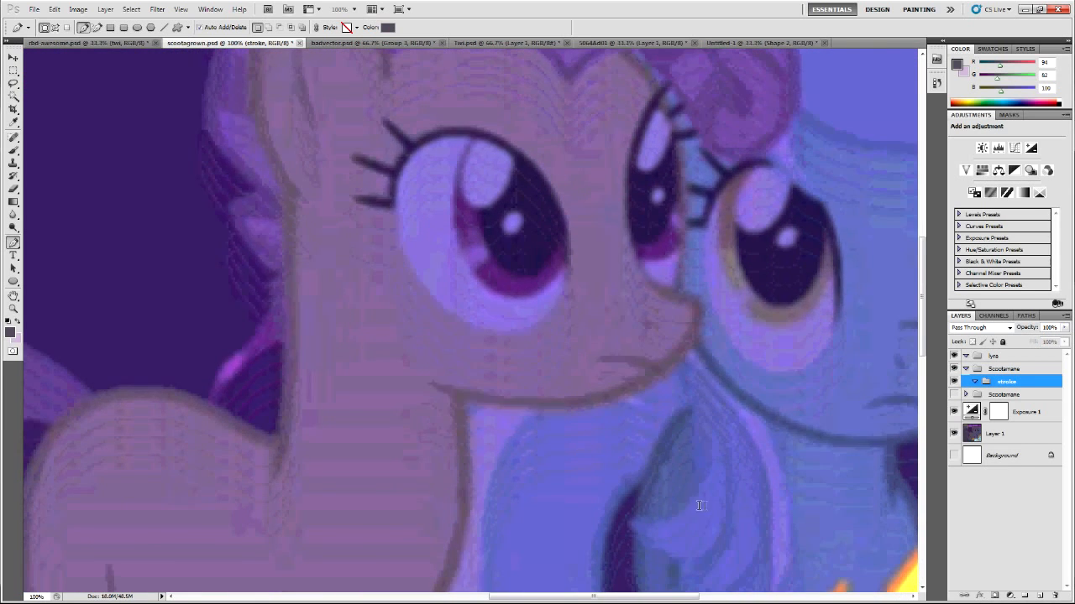
key("ctrl+plus")
key("ctrl+minus")
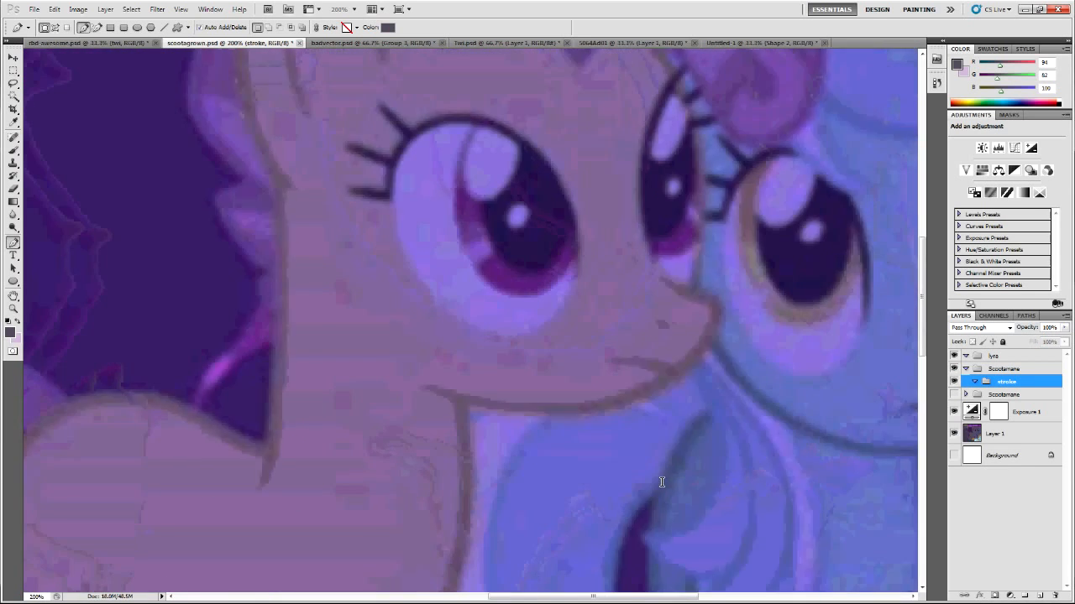
scroll(533, 413, "down", 2)
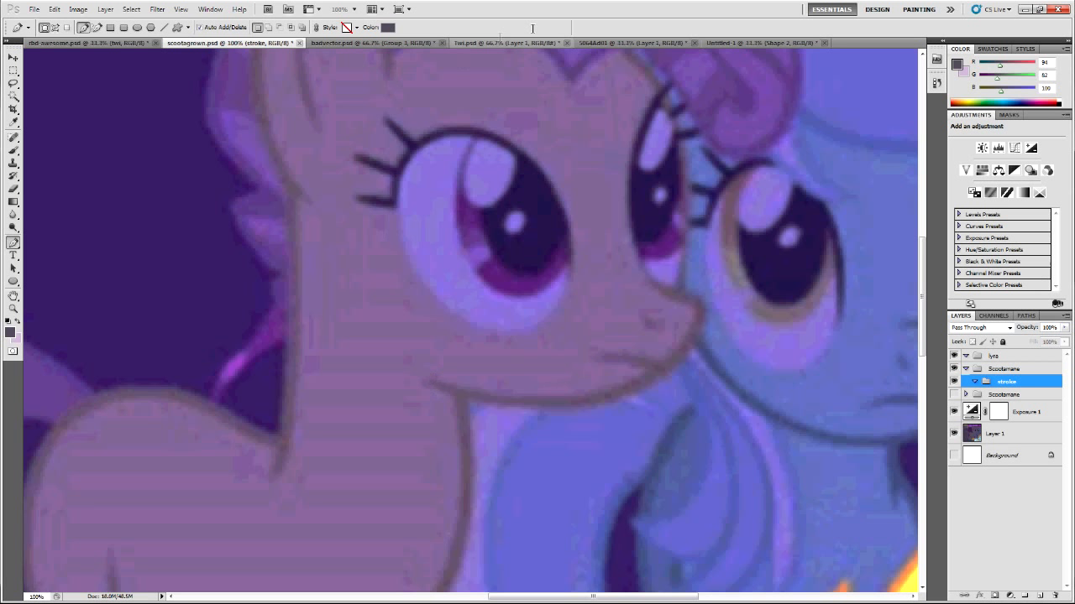
Sample the Body Stroke orange from the Scootaloo color guide in 5064Ad01 and return to scootagrown.psd
left_click(596, 41)
key("i")
left_click(256, 357)
left_click(251, 358)
left_click(241, 42)
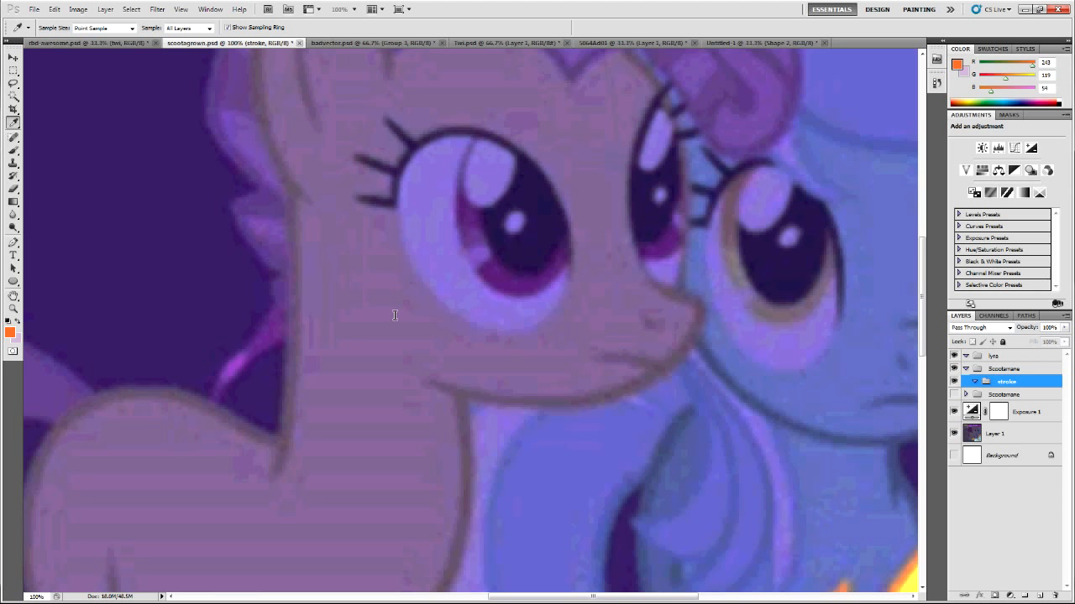
Try to start an orange Pen tool shape at the reference pony's jawline inside the stroke group
key("p")
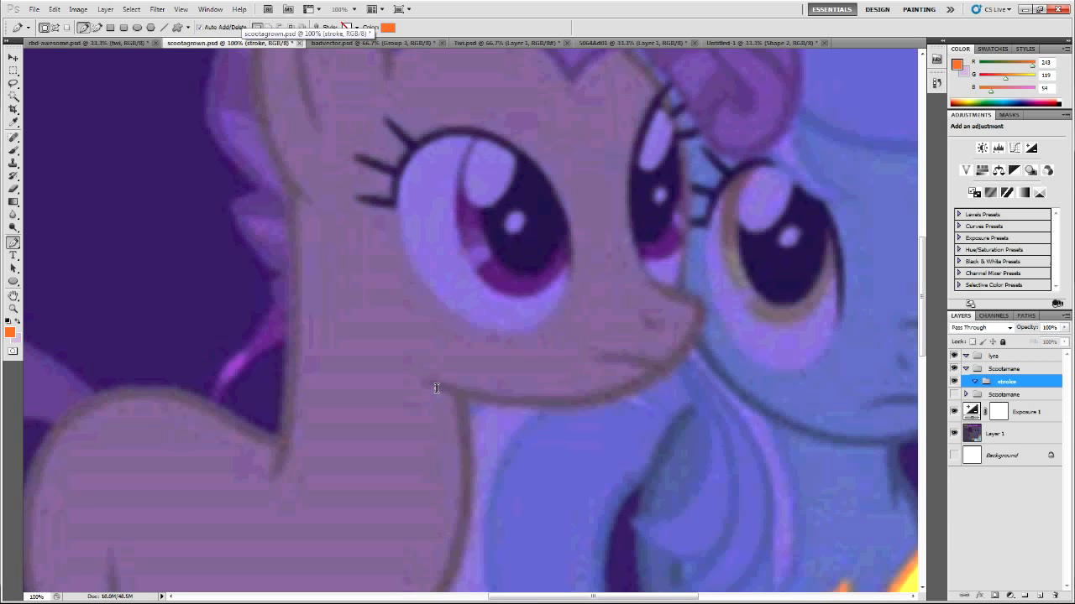
left_click(433, 388)
key("ctrl+z")
key("ctrl+plus")
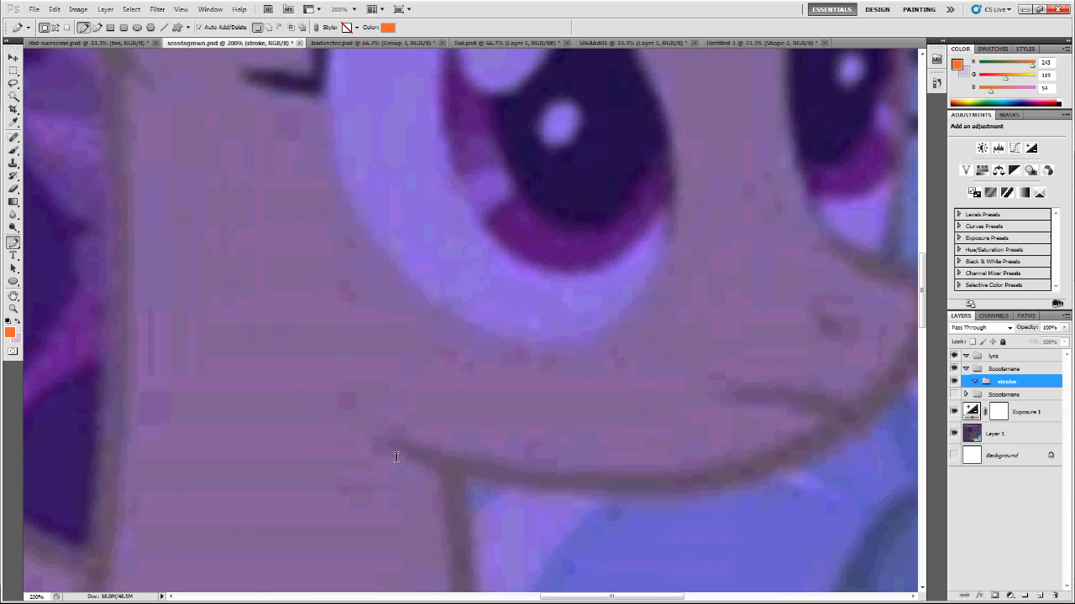
left_click_drag(391, 453, 429, 464)
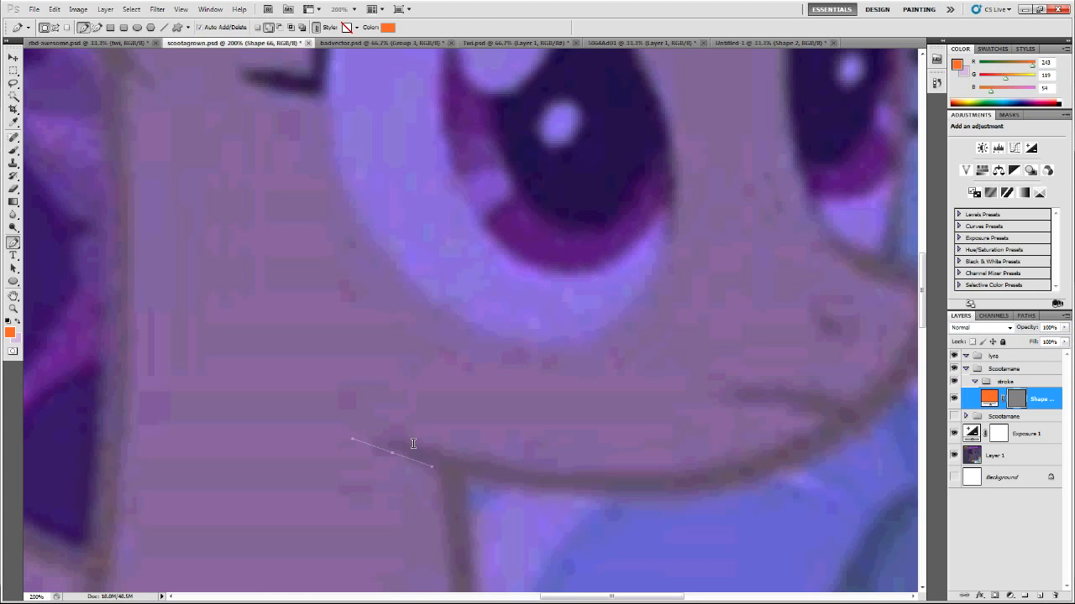
key("ctrl+minus")
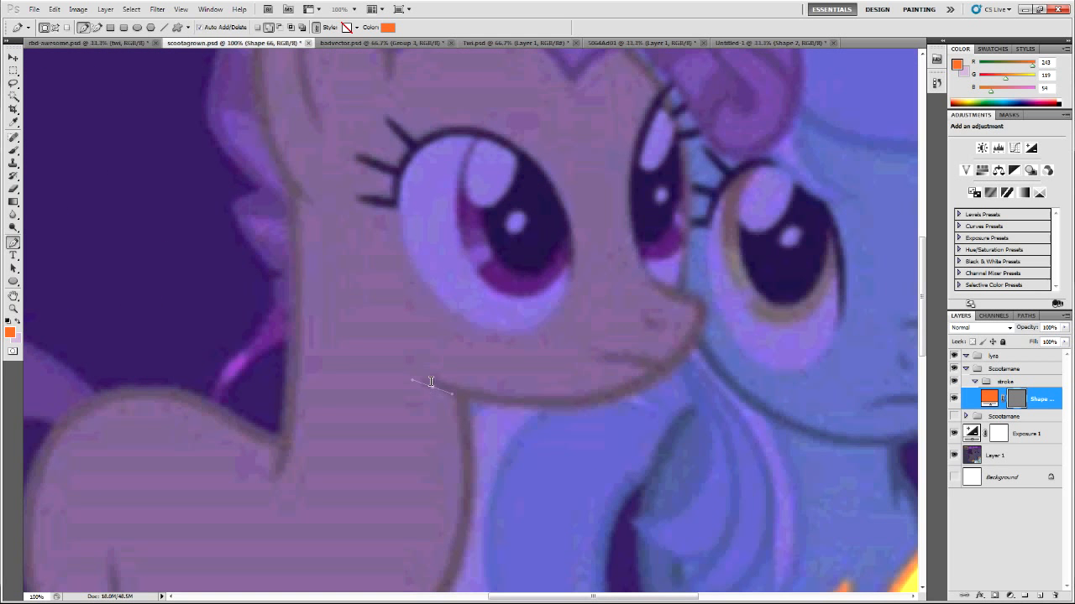
key("ctrl+plus")
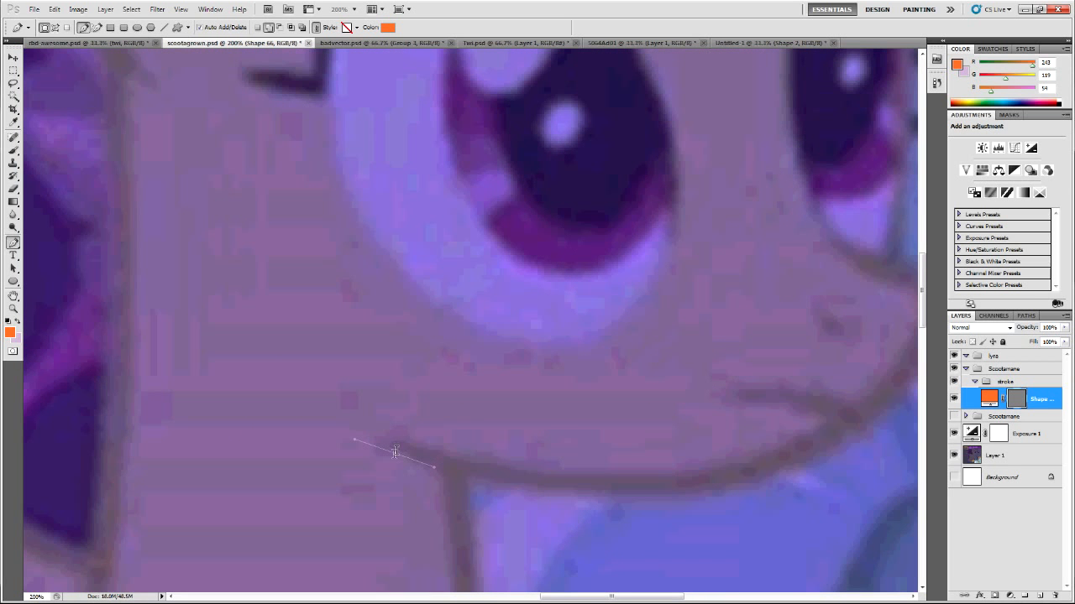
left_click_drag(353, 437, 442, 450)
key("ctrl+alt+z")
key("ctrl+alt+z")
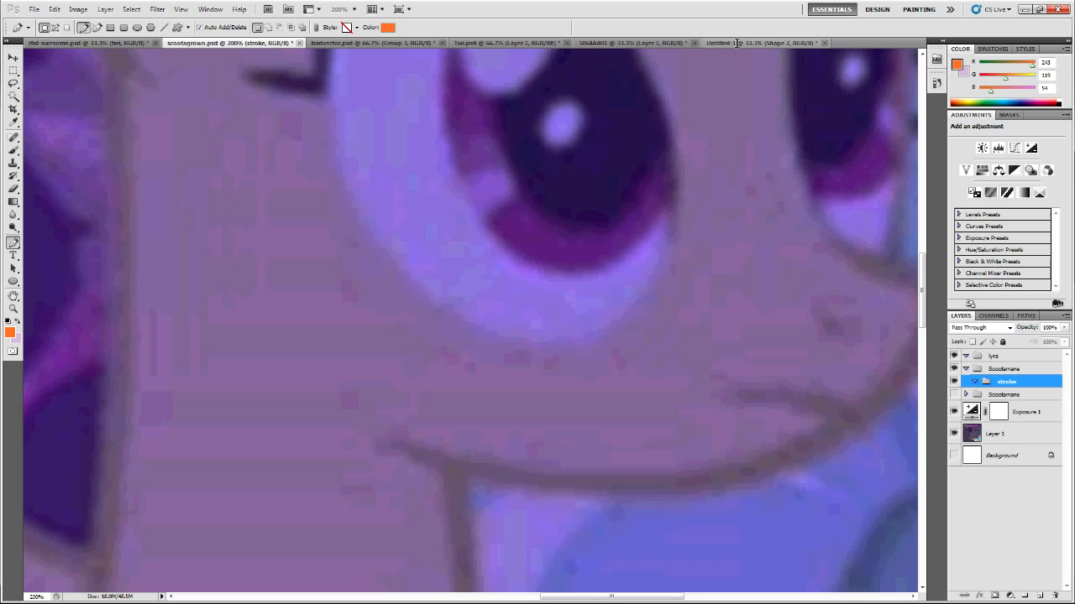
Switch to Untitled-1 and place the first curved anchor of a new Pen tool shape beside the magenta head
left_click(739, 44)
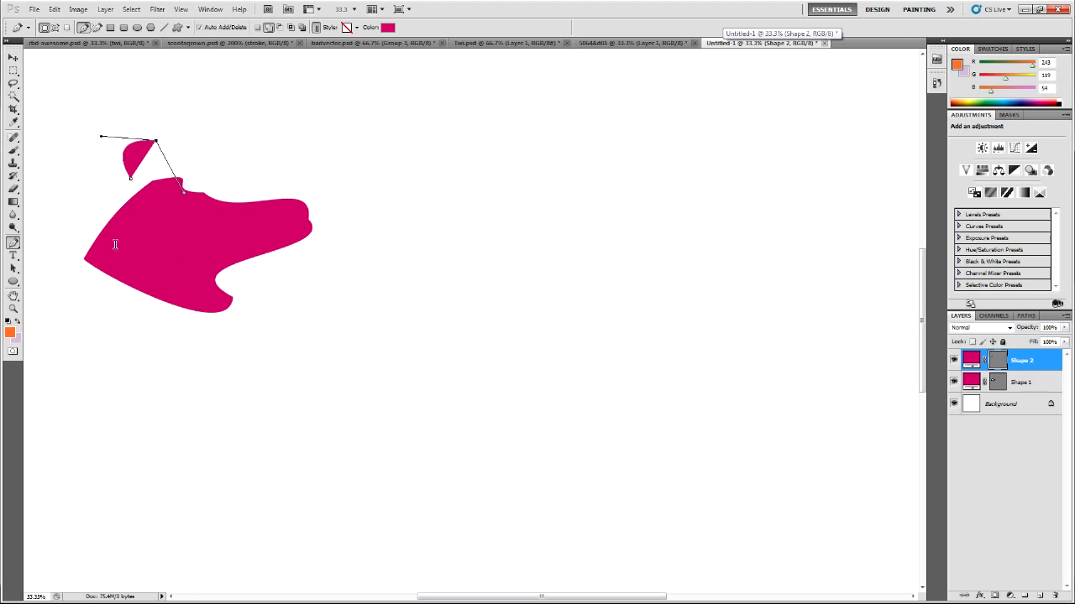
left_click(13, 241)
left_click(29, 279)
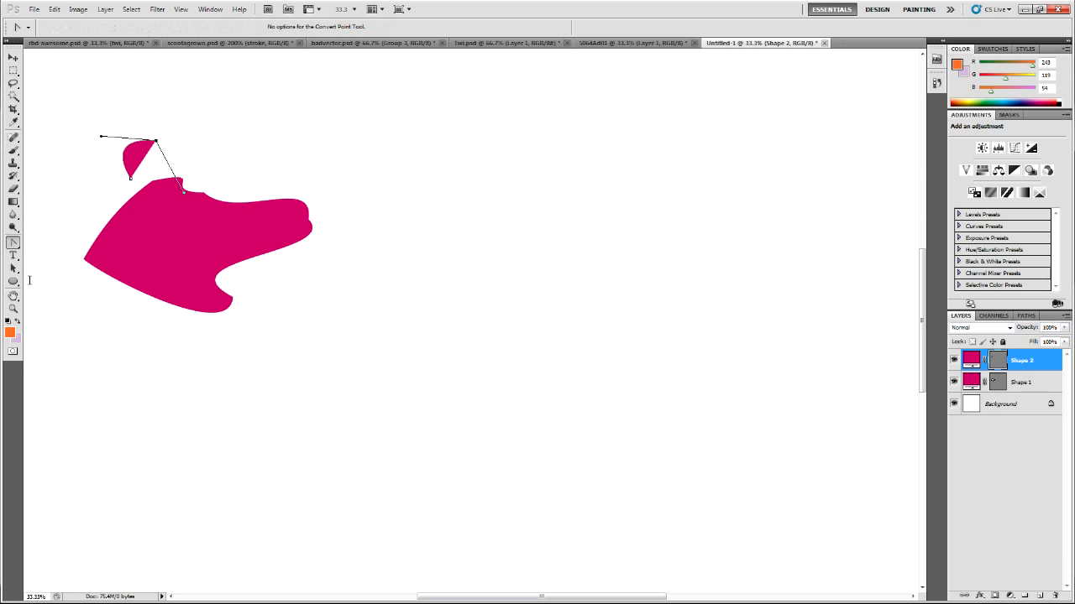
left_click(13, 242)
left_click(59, 241)
left_click_drag(466, 225, 460, 289)
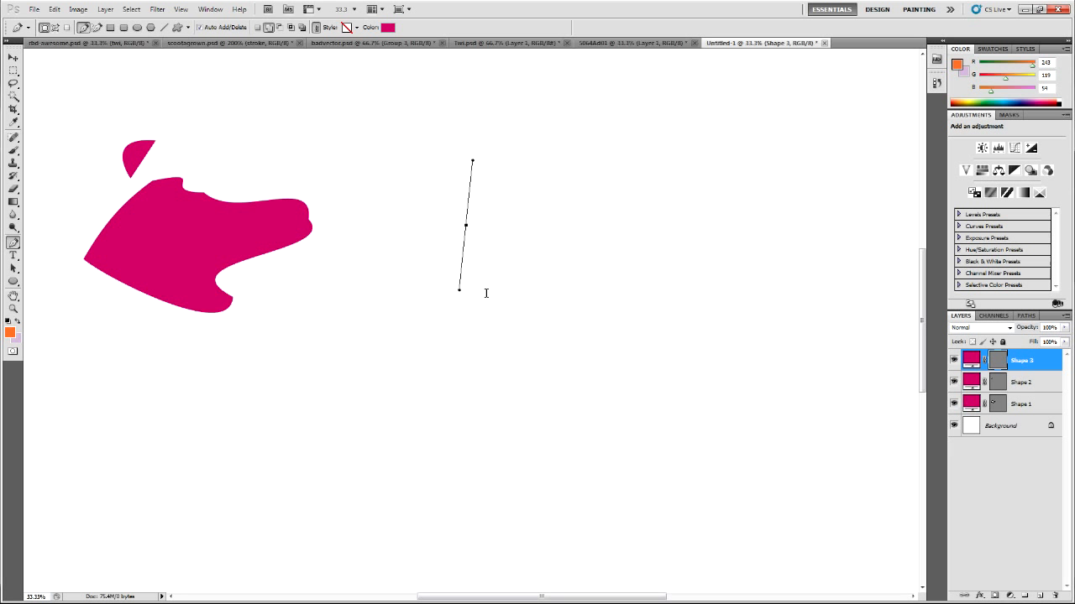
Add three more curved anchors with the Pen tool and close the path into a rounded magenta shape
left_click(13, 242)
left_click(33, 282)
left_click(12, 242)
left_click(50, 242)
left_click_drag(556, 304, 625, 310)
left_click_drag(655, 236, 660, 284)
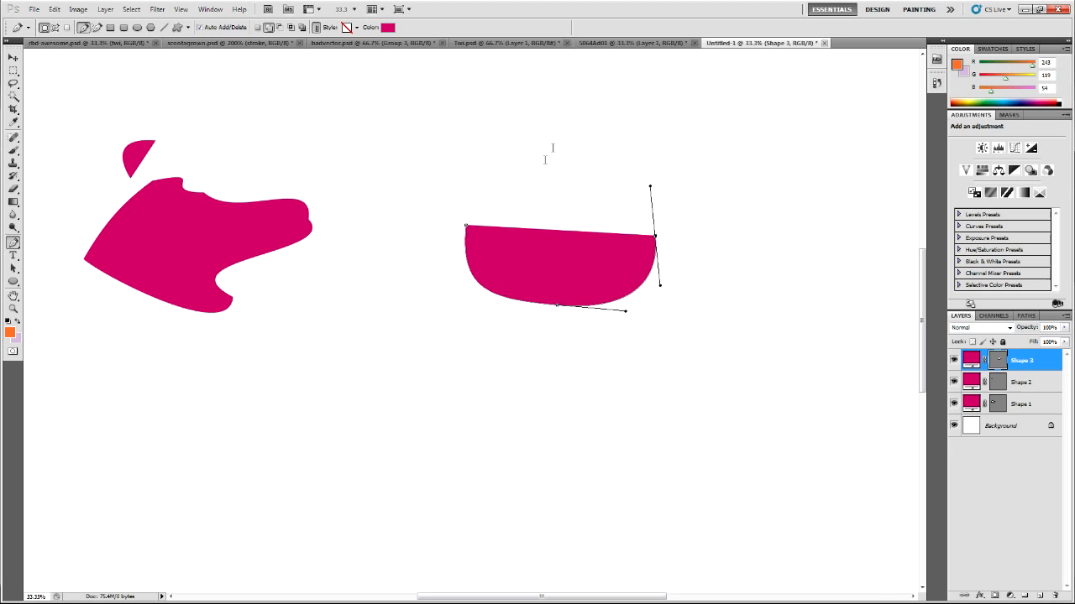
left_click_drag(553, 147, 621, 106)
left_click(466, 225)
Reshape the rounded shape's left side by moving its anchor point and adjusting the direction handles
left_click(523, 160, "ctrl")
left_click(466, 226, "ctrl")
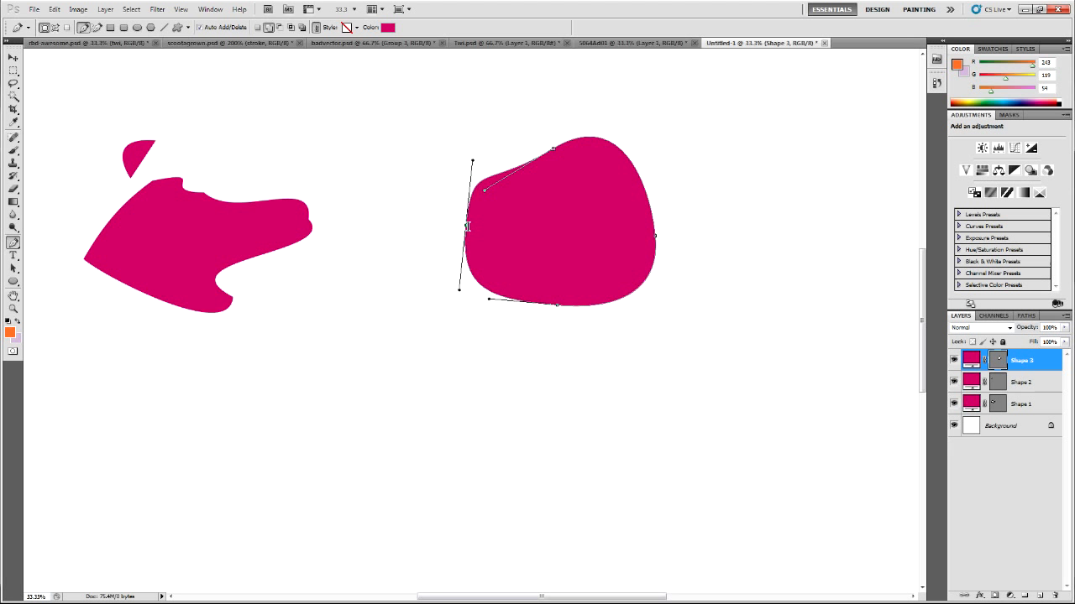
mouse_move(459, 291)
left_mouse_down()
mouse_move(514, 250)
mouse_move(489, 262)
mouse_move(427, 241)
mouse_move(442, 263)
mouse_move(496, 235)
mouse_move(473, 252)
mouse_move(463, 285)
mouse_move(464, 276)
left_mouse_up()
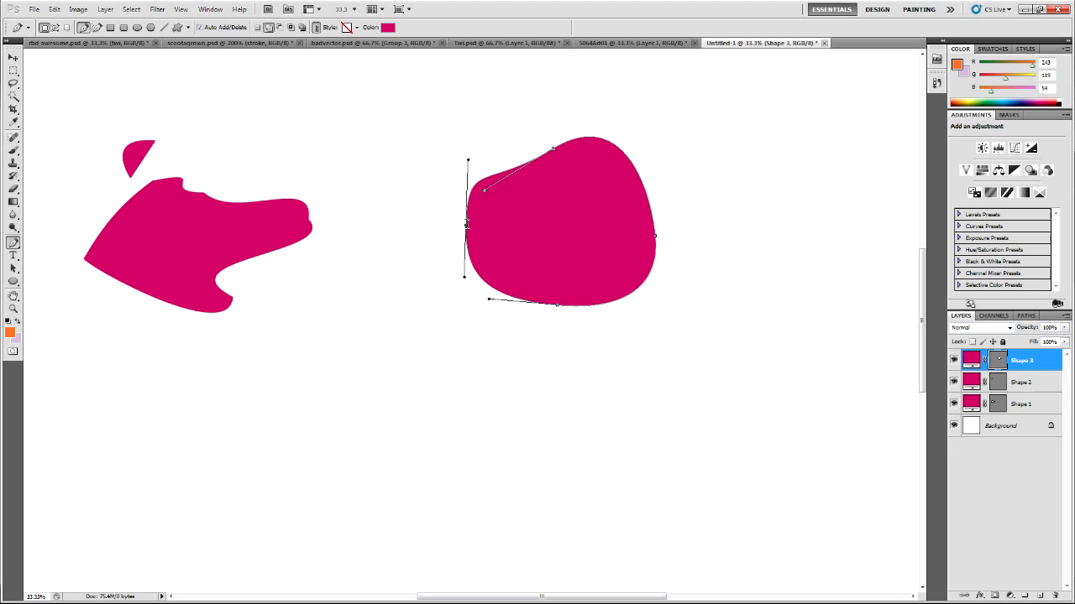
mouse_move(467, 225)
left_mouse_down()
mouse_move(412, 228)
mouse_move(490, 228)
mouse_move(460, 245)
left_mouse_up()
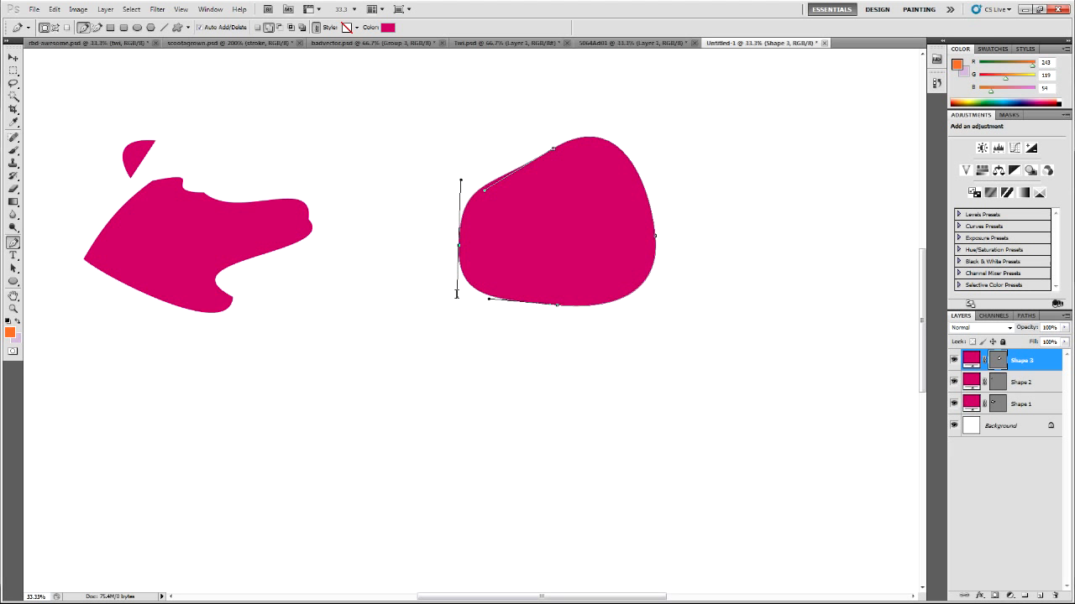
mouse_move(457, 297)
left_mouse_down()
mouse_move(528, 269)
mouse_move(412, 311)
mouse_move(473, 273)
mouse_move(445, 307)
mouse_move(462, 203)
mouse_move(446, 311)
left_mouse_up()
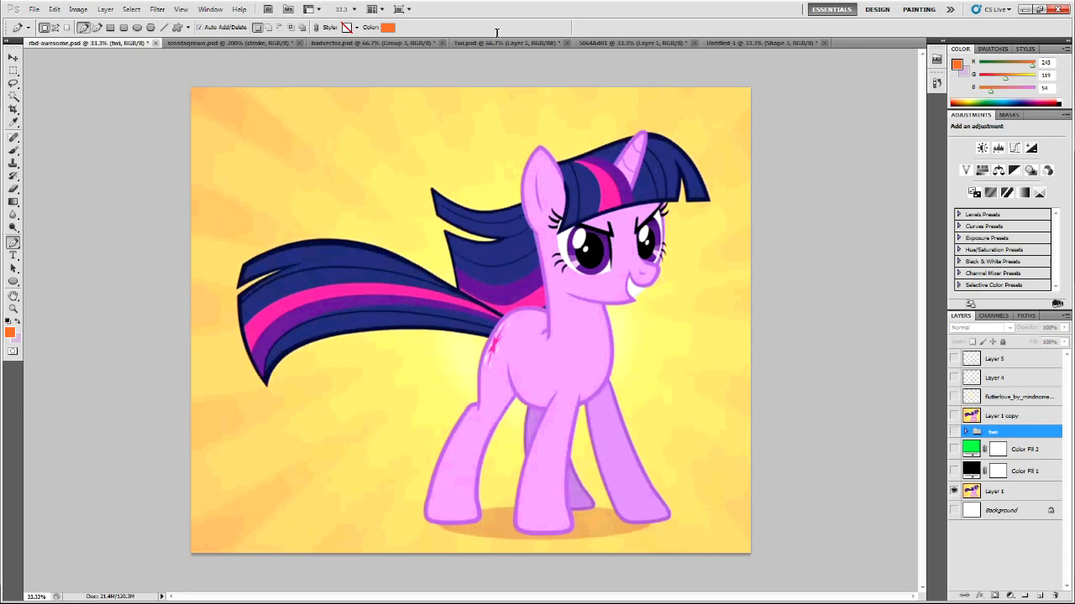
Switch to the Twilight Sparkle color guide in Twi.psd
left_click(498, 42)
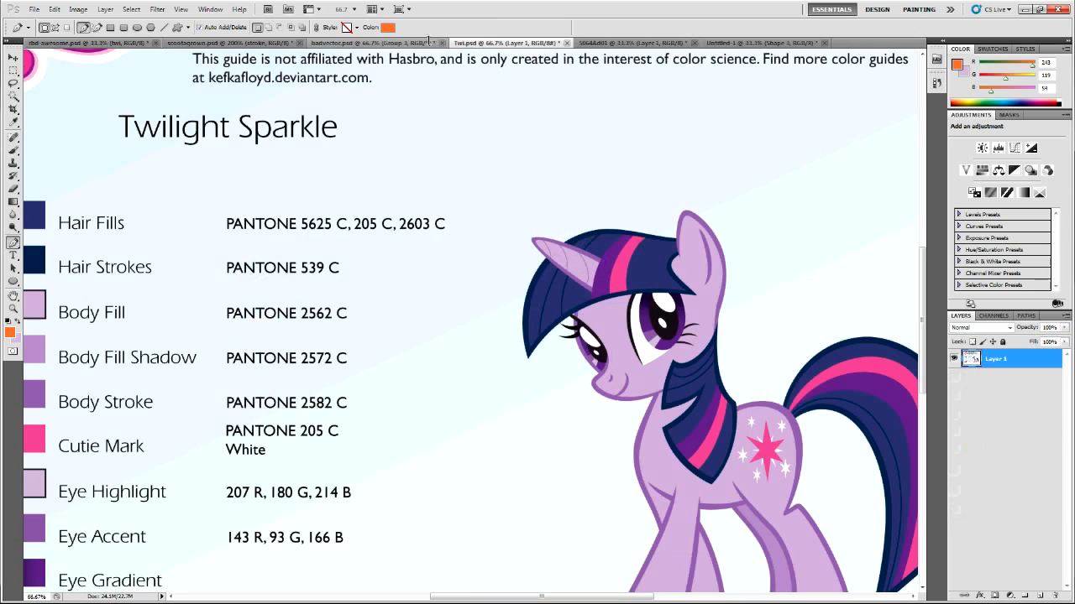
Examine the full Twilight Sparkle drawing in Twi.psd and the Scootaloo color guide
left_click_drag(622, 596, 677, 588)
scroll(537, 474, "down", 3)
scroll(533, 494, "down", 6)
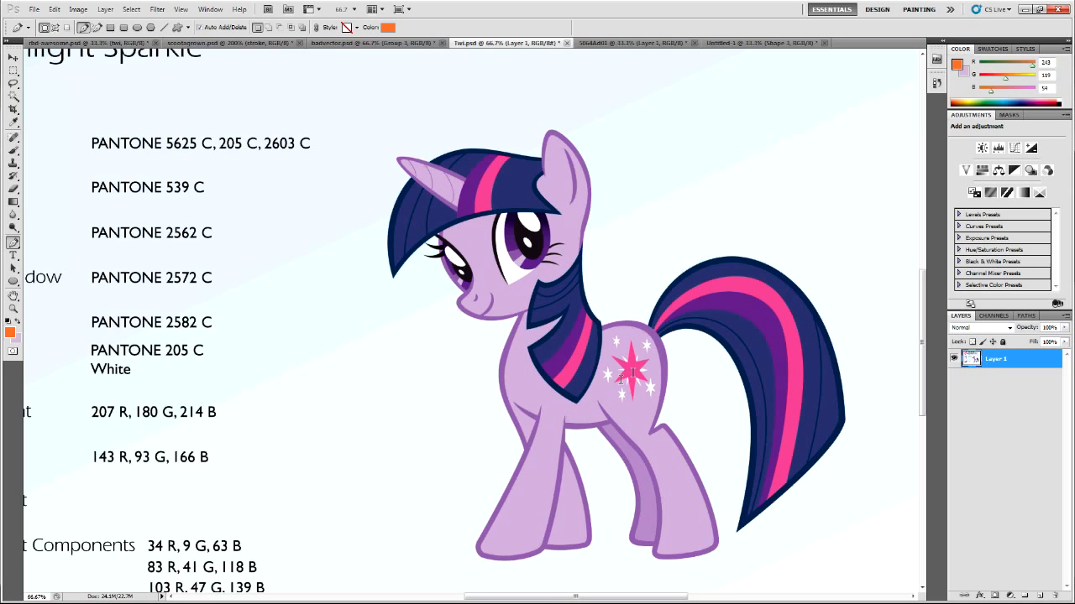
scroll(557, 355, "up", 2)
scroll(557, 355, "up", 2)
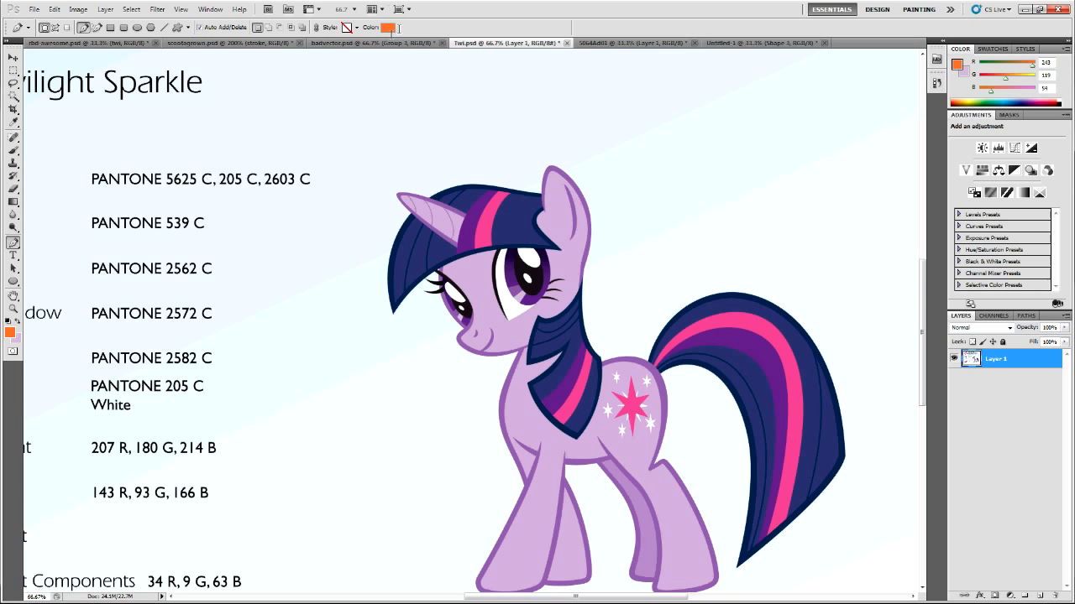
left_click(369, 43)
left_click(617, 43)
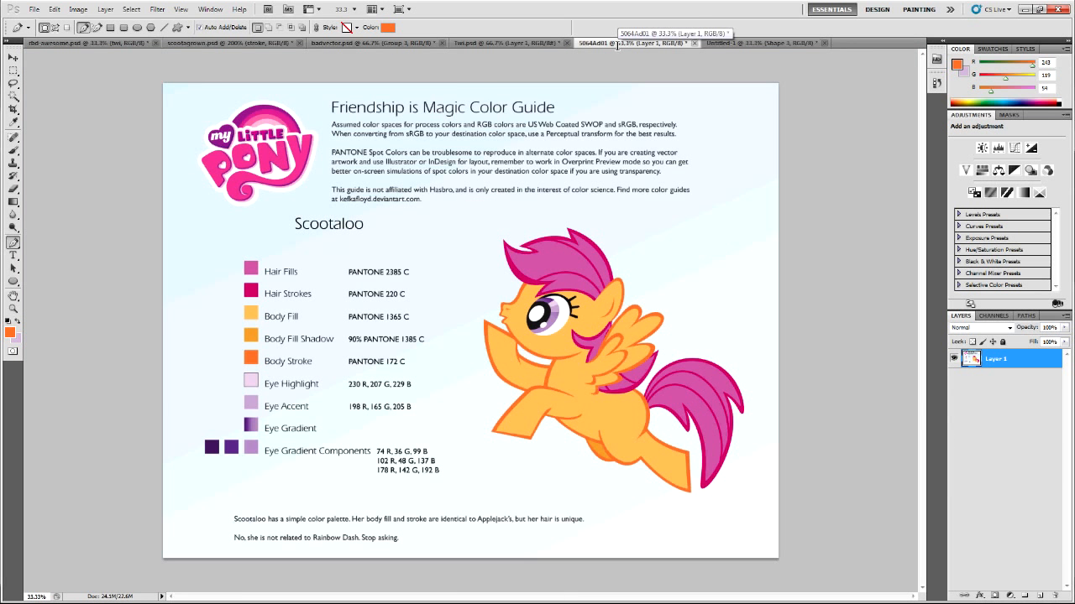
Switch to Untitled-1 and swing the direction handles of the rounded magenta shape's left anchor outward
left_click(753, 42)
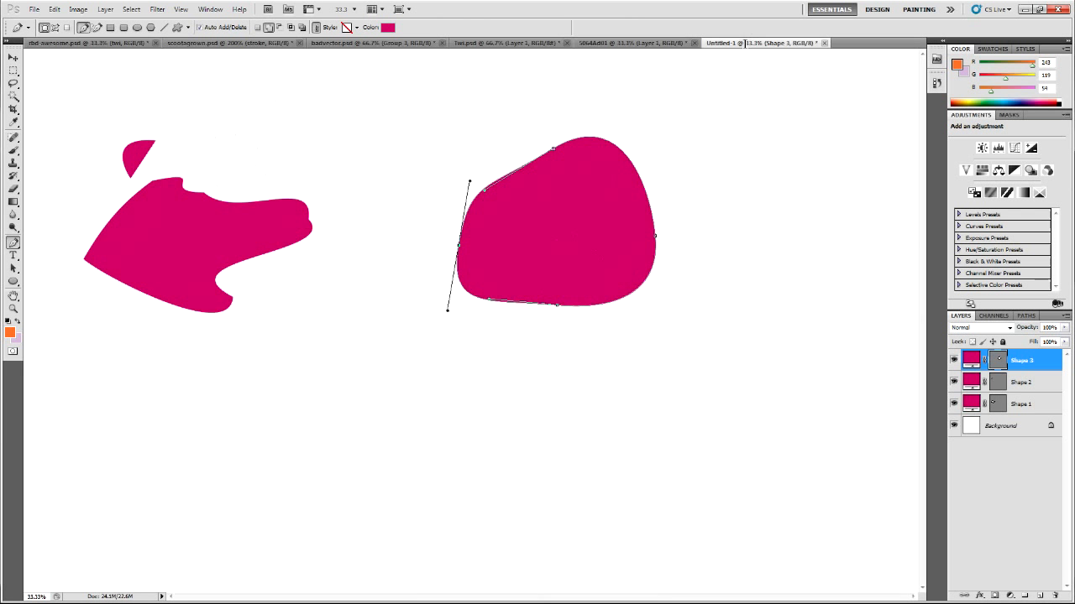
left_click_drag(462, 185, 402, 208)
left_click(1040, 408)
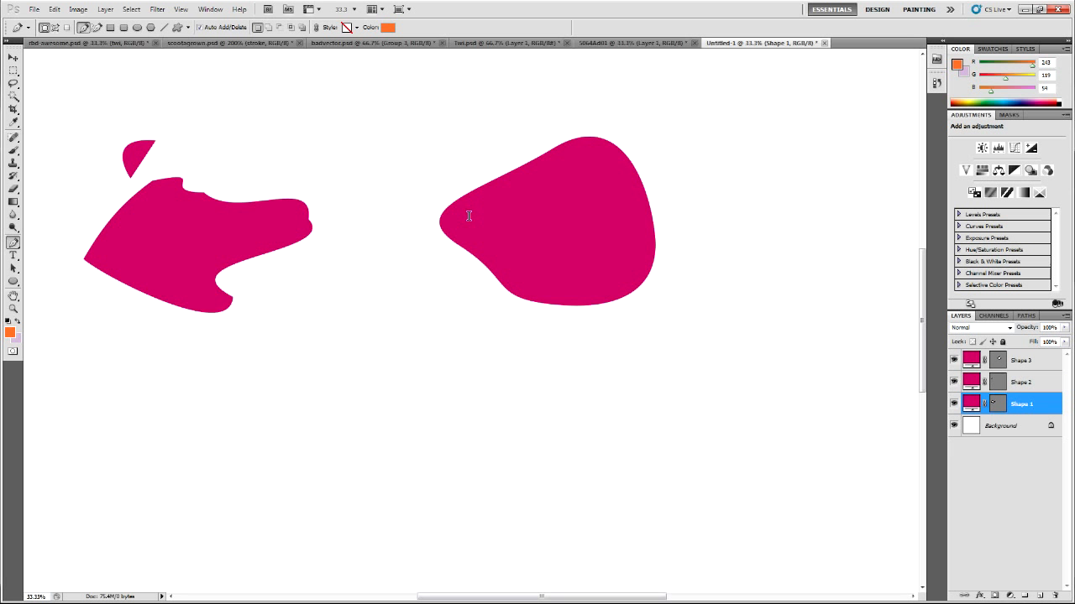
Bend only the lower direction handle of the rounded shape's left anchor inward, and return it to a smooth downward curve
left_click(478, 257, "ctrl")
left_click_drag(506, 279, 527, 273)
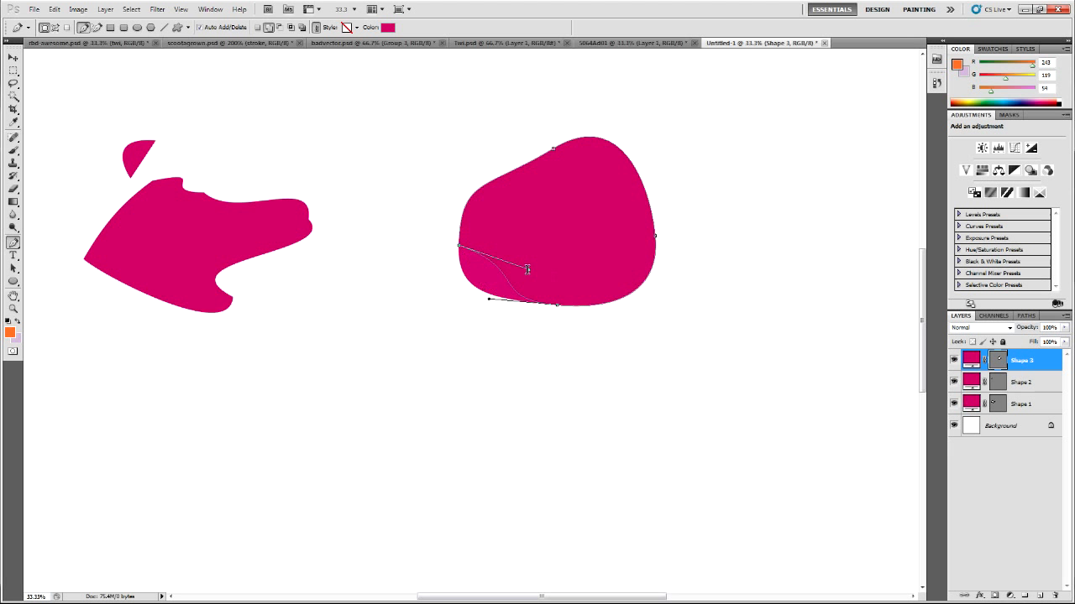
left_click(966, 382)
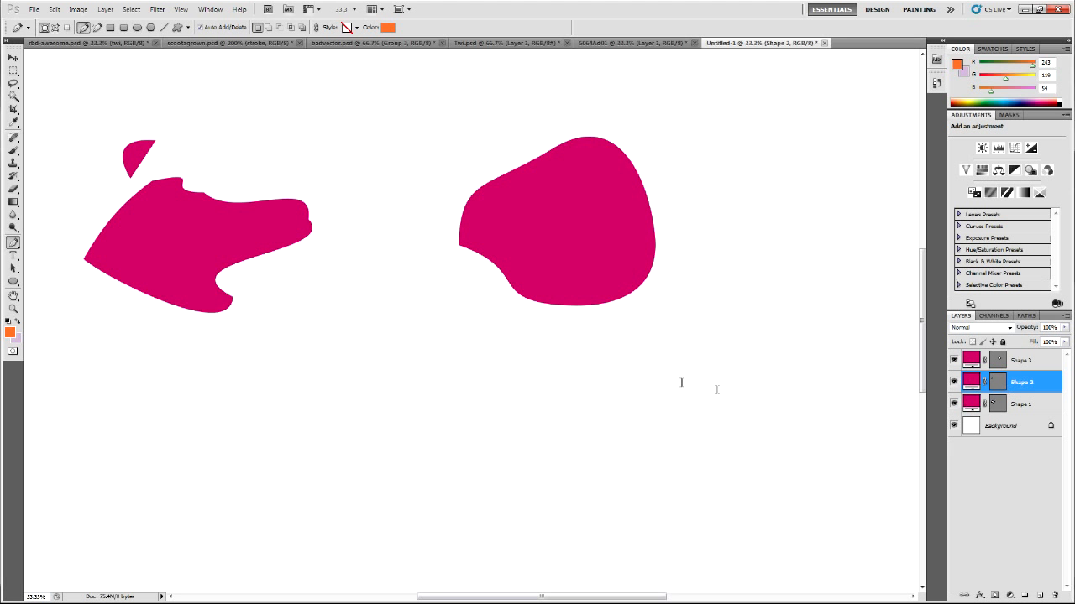
left_click(464, 244, "ctrl")
left_click_drag(527, 272, 456, 292)
right_click(15, 242)
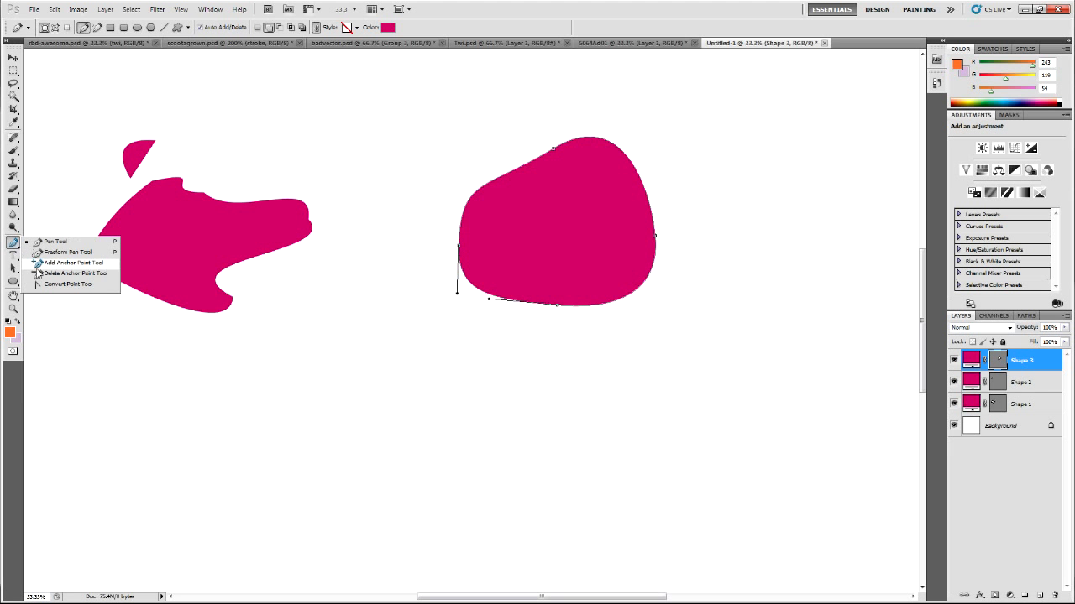
left_click(42, 284)
right_click(15, 244)
left_click(39, 245)
left_click(39, 243)
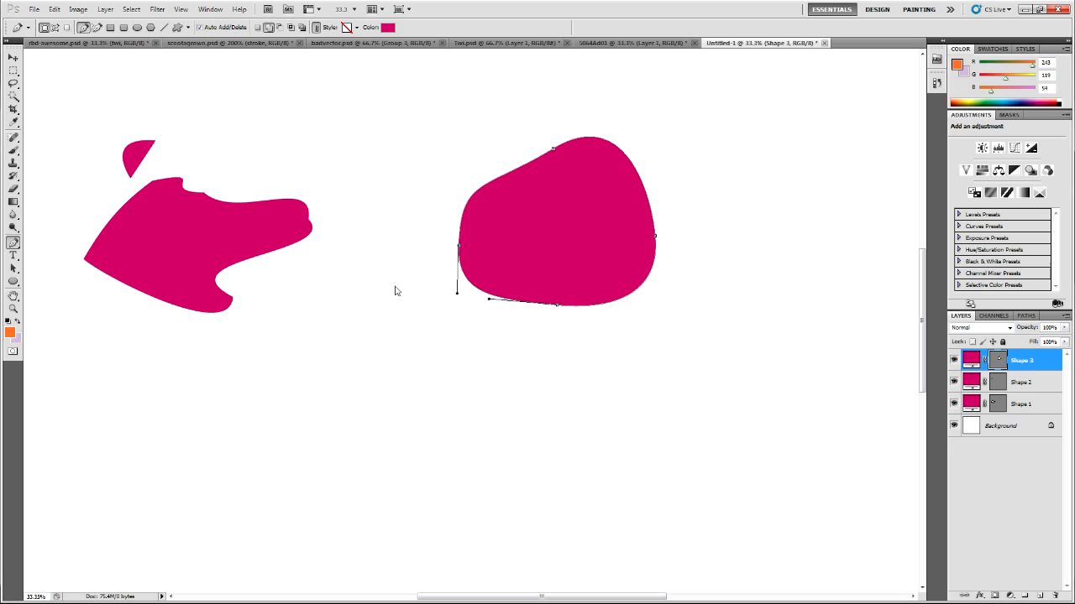
Switch to Twi.psd and start a Pen tool shape layer at the tip of Twilight Sparkle's fringe
left_click(495, 47)
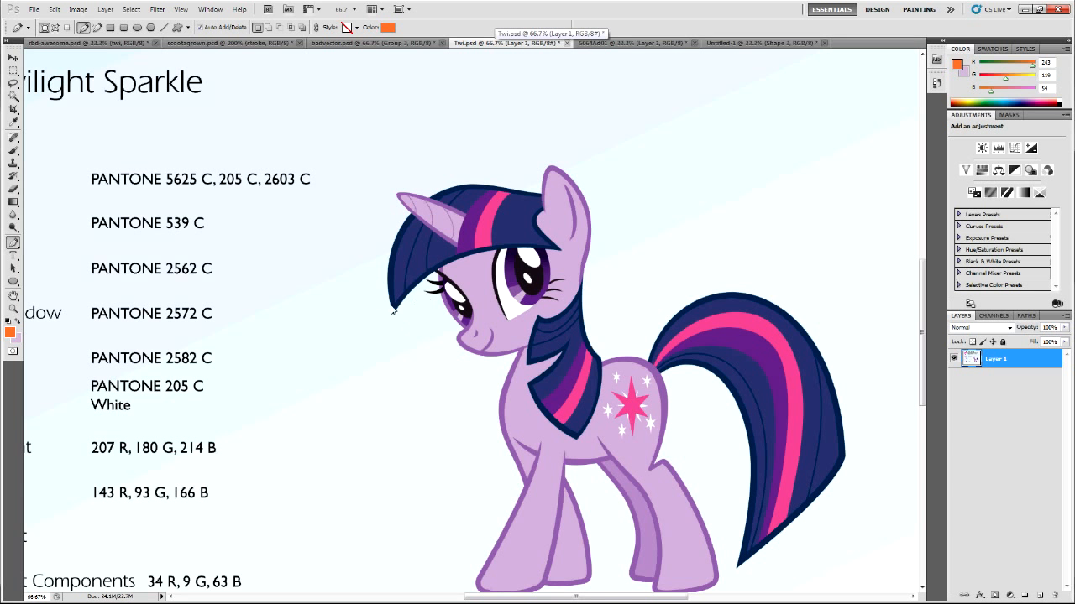
key("ctrl+plus")
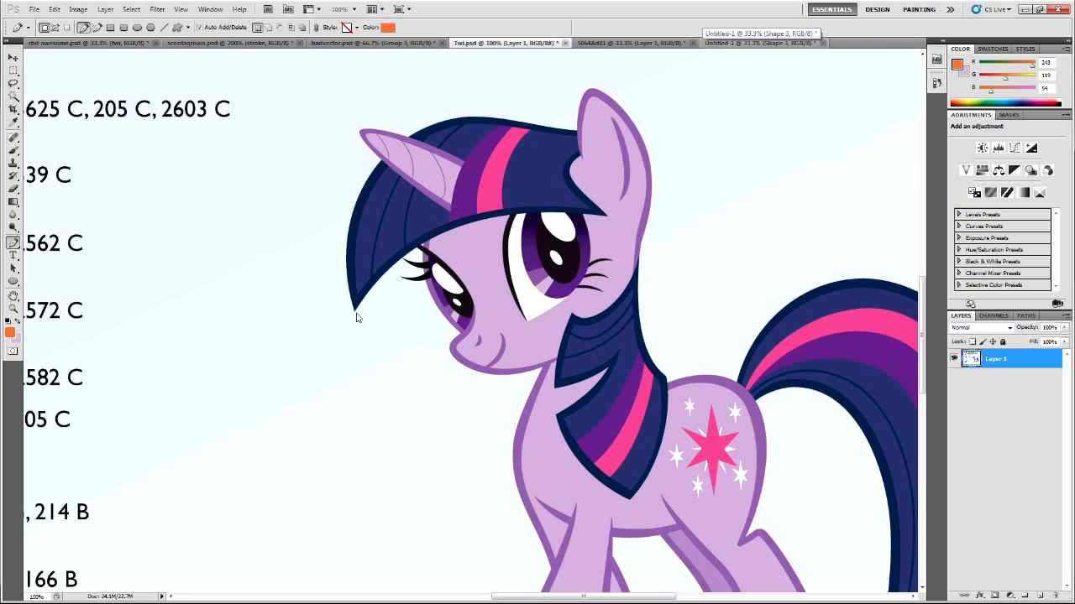
left_click_drag(354, 312, 367, 368)
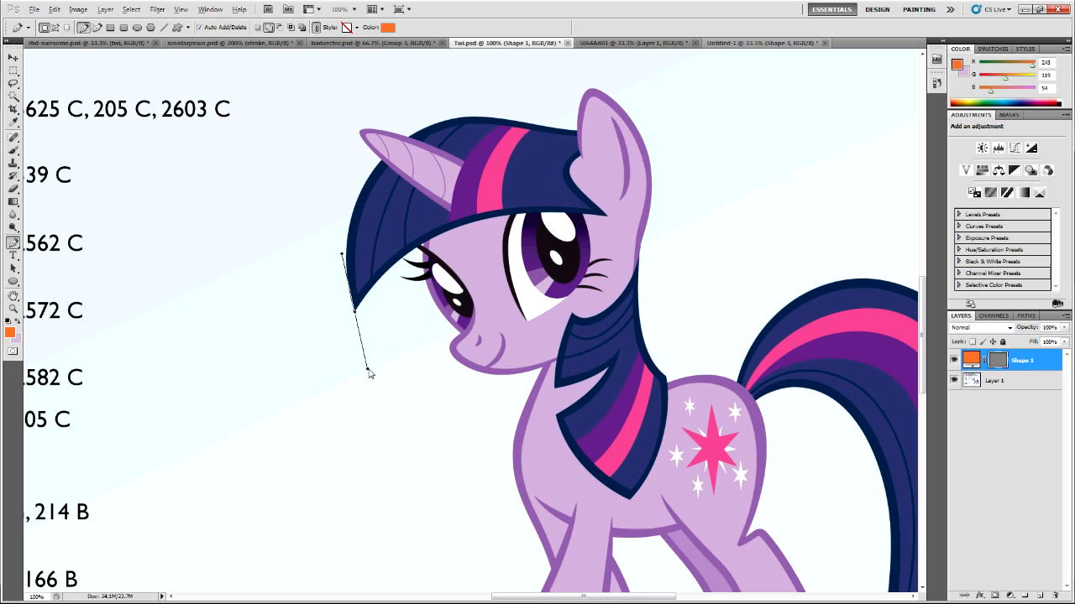
left_click_drag(367, 372, 373, 288)
left_click_drag(608, 216, 644, 221)
key("ctrl+alt+z")
key("ctrl+alt+z")
Try tracing Twilight Sparkle's fringe as a closed orange shape along its lower edge, and delete the shape layer
left_click_drag(331, 258, 374, 288)
left_click_drag(330, 346, 379, 283)
left_click_drag(606, 217, 794, 239)
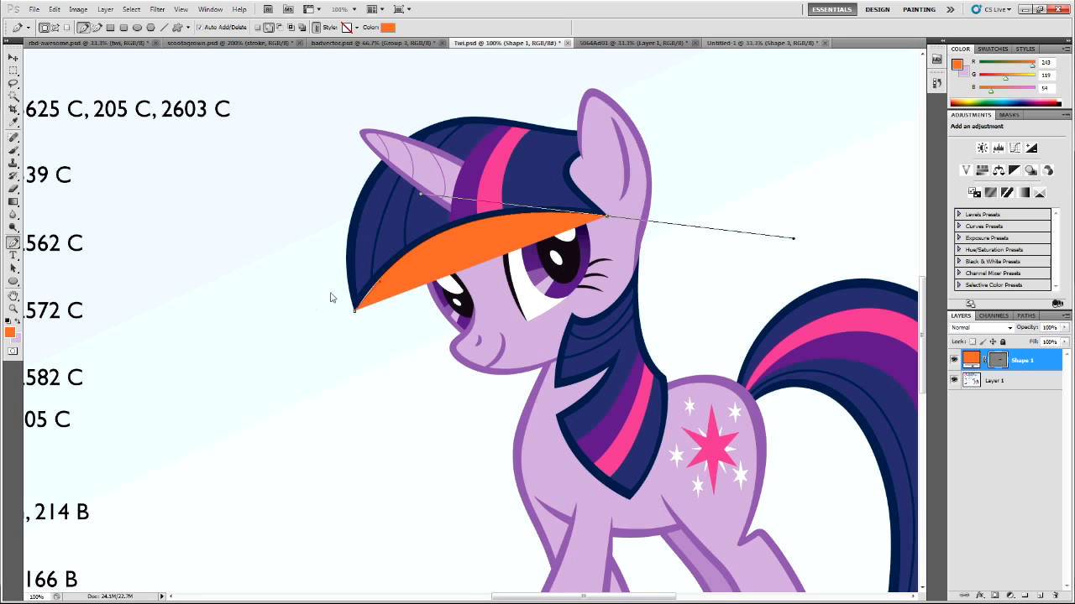
left_click_drag(411, 208, 335, 241)
left_click_drag(356, 310, 365, 336)
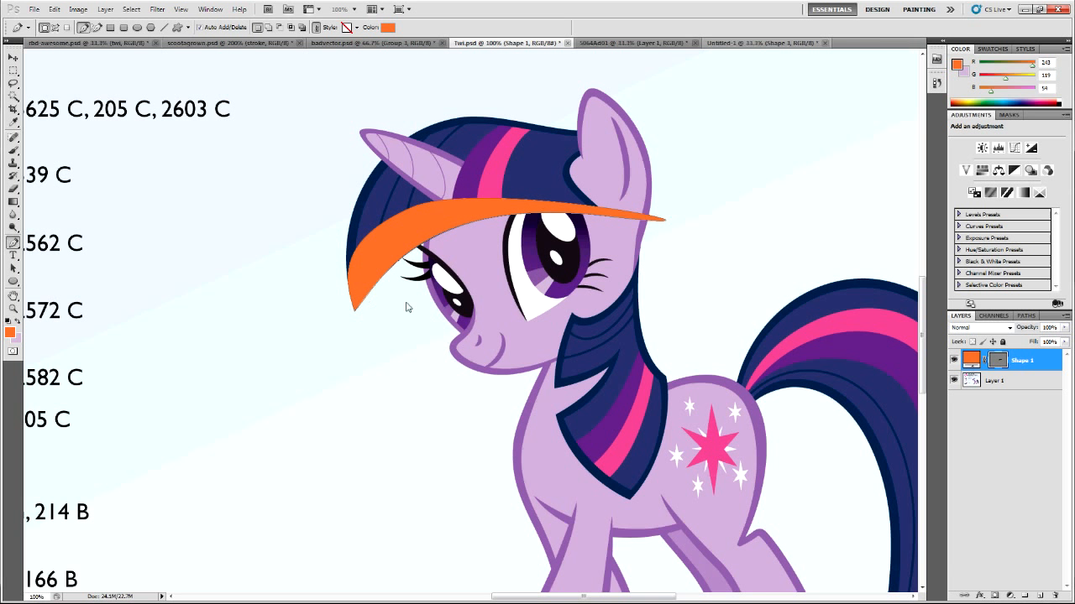
key("Delete")
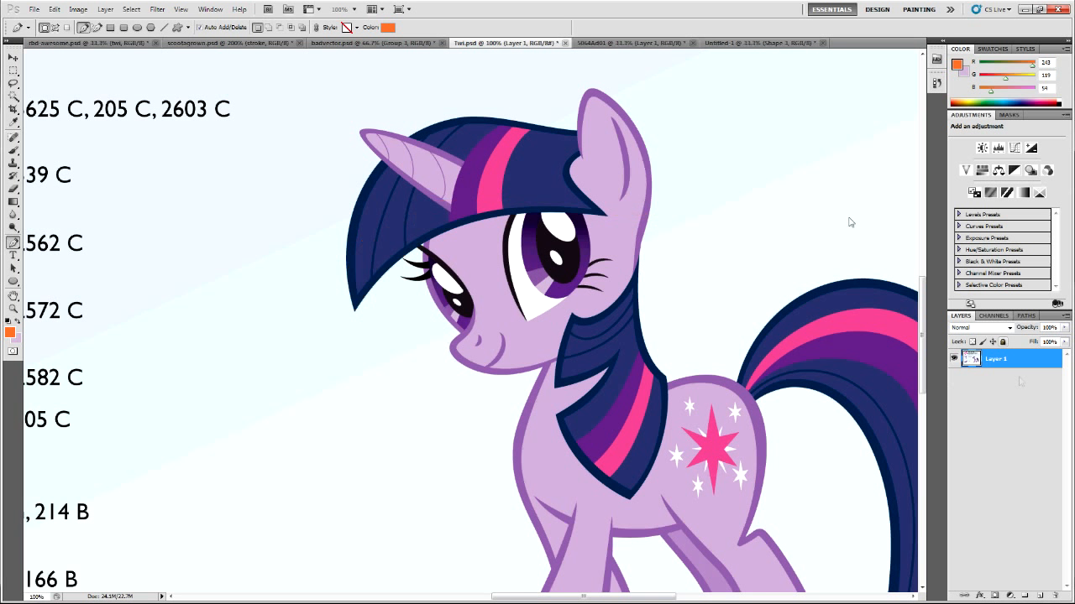
Switch to Untitled-1, move the rounded shape's left anchor outward and convert it into a sharp corner point
left_click(752, 43)
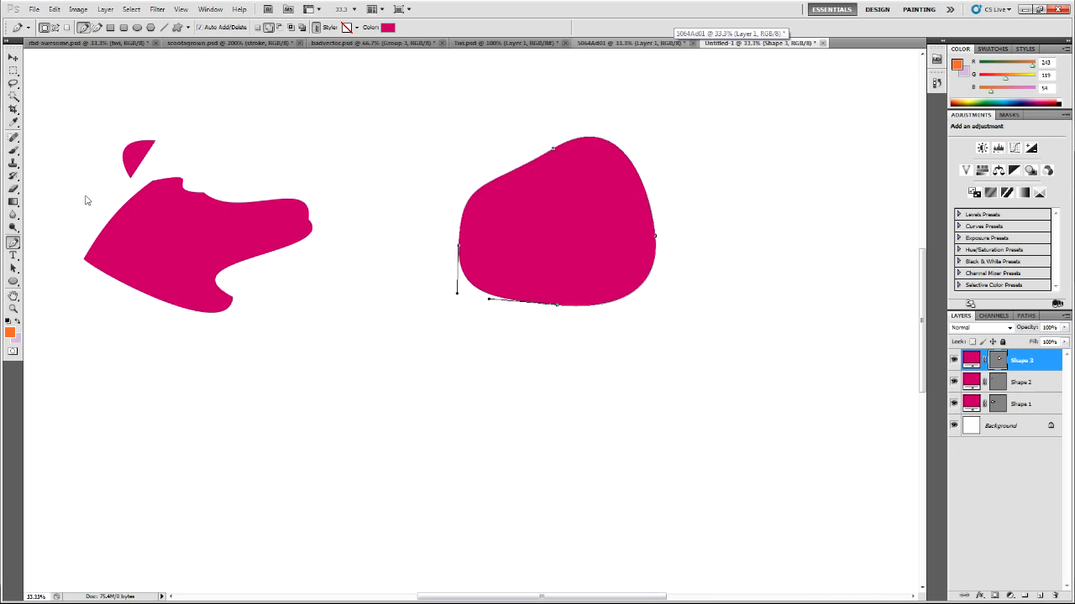
left_click_drag(454, 295, 401, 285)
key("ctrl+z")
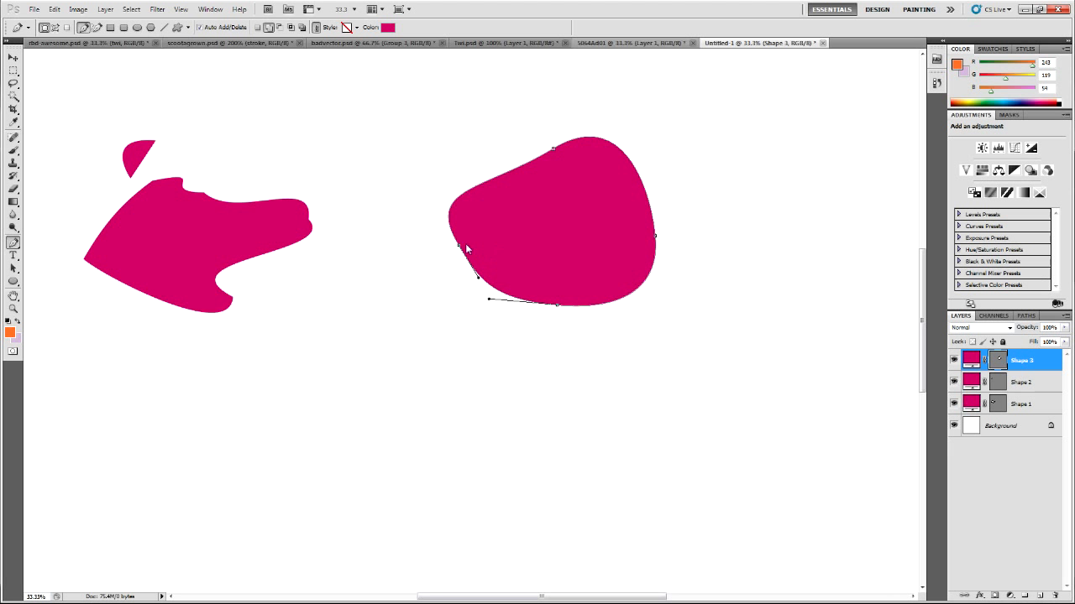
left_click_drag(459, 246, 408, 275)
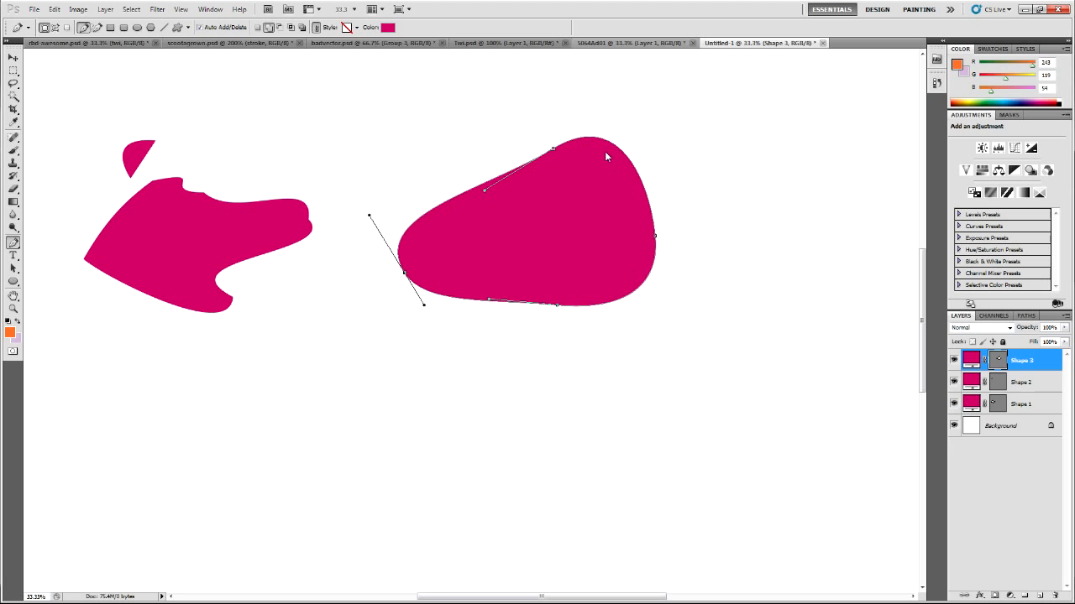
left_click(403, 272, "alt")
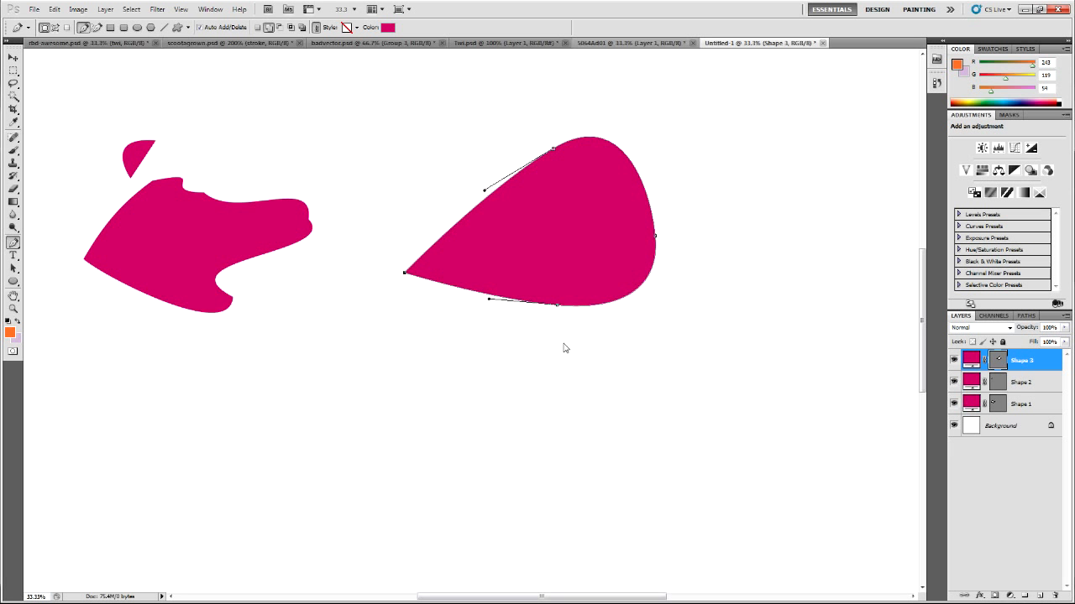
left_click(762, 311)
key("ctrl+z")
Switch to scootagrown.psd and place the first curved anchor of a Pen tool shape at the rear end of the front pony's jaw line
left_click(481, 44)
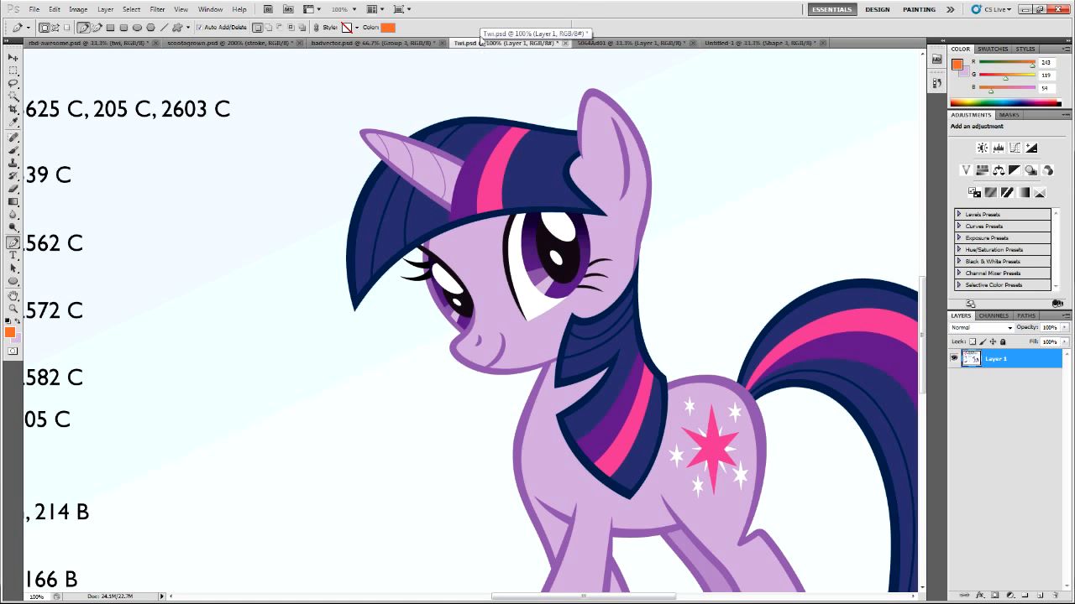
left_click(262, 44)
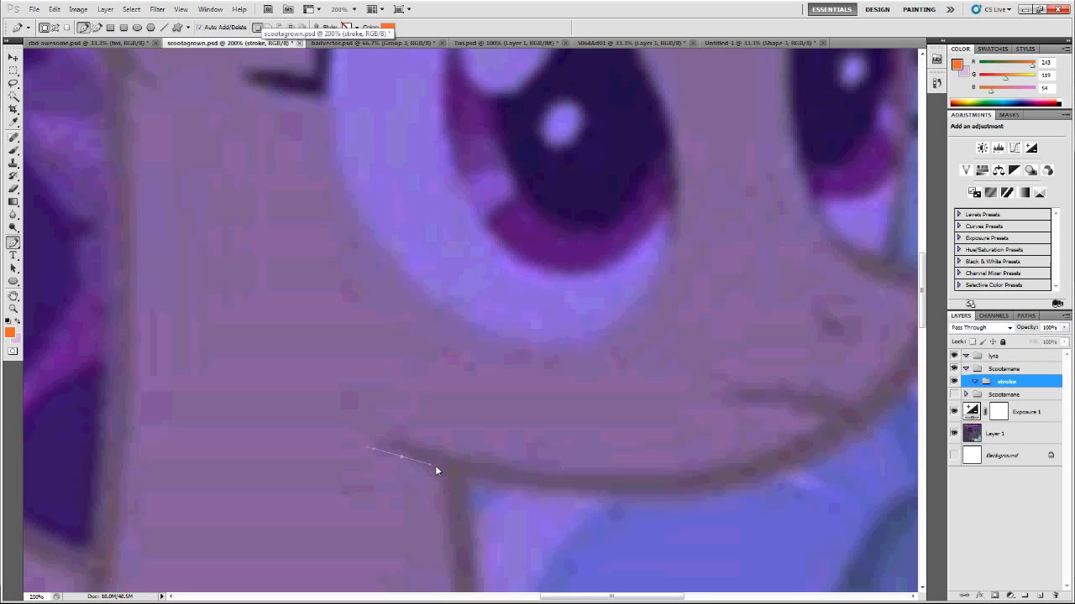
left_click_drag(416, 461, 417, 461)
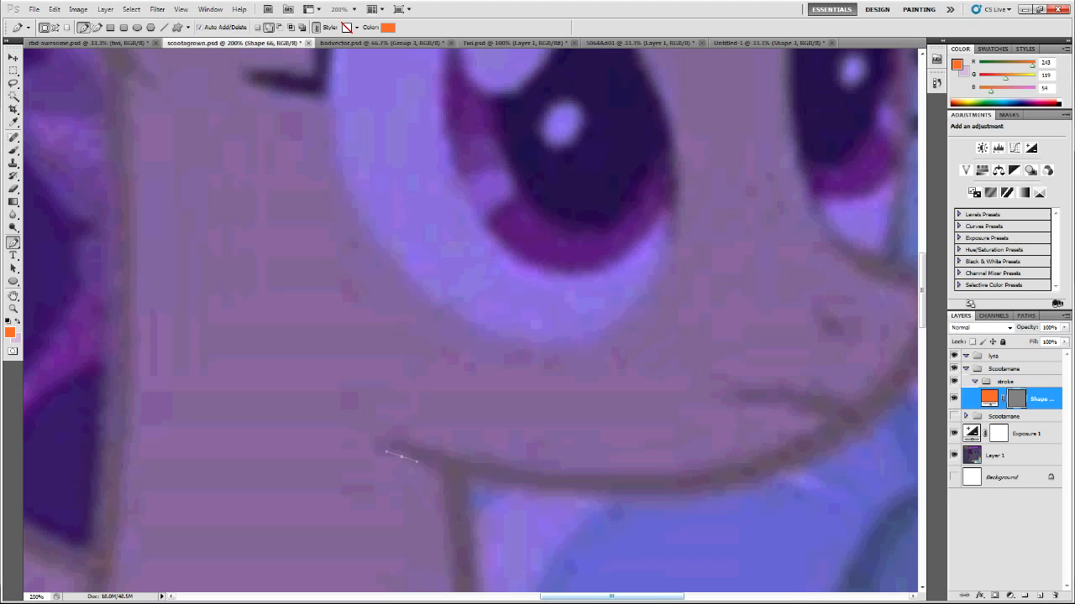
scroll(563, 470, "right", 5)
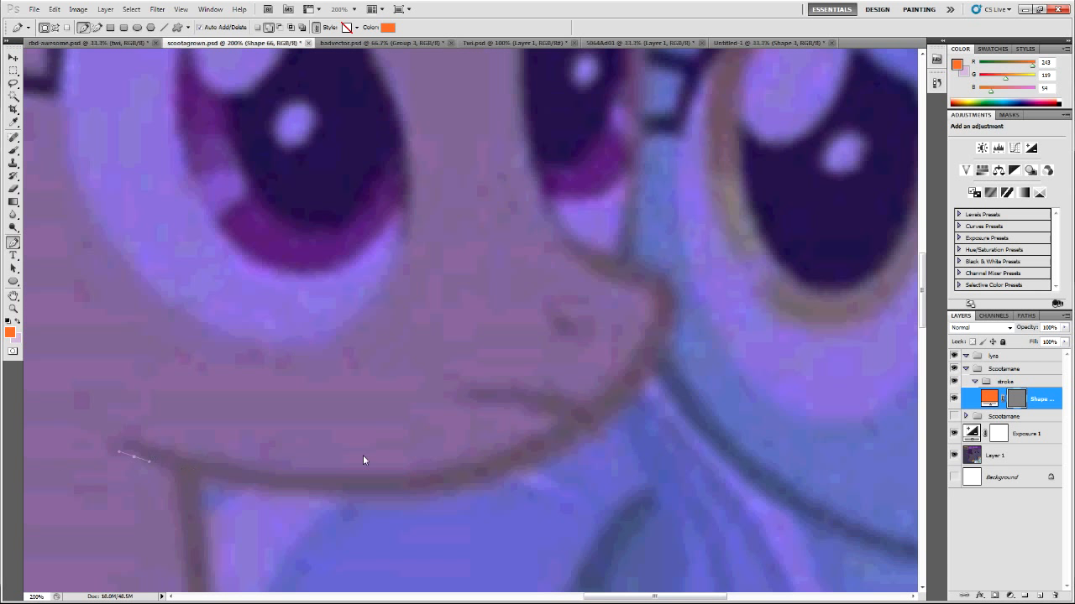
key("ctrl+z")
left_click_drag(99, 460, 101, 461)
key("ctrl+z")
scroll(113, 454, "up", 1)
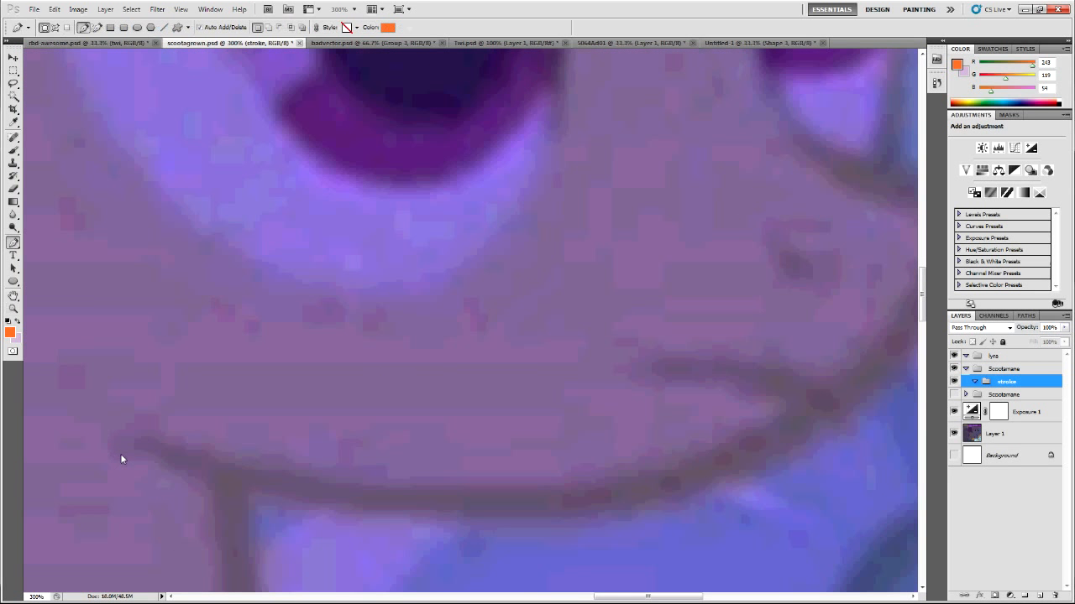
mouse_move(155, 469)
left_mouse_down()
mouse_move(239, 484)
mouse_move(181, 470)
left_mouse_up()
key("ctrl+z")
key("ctrl+minus")
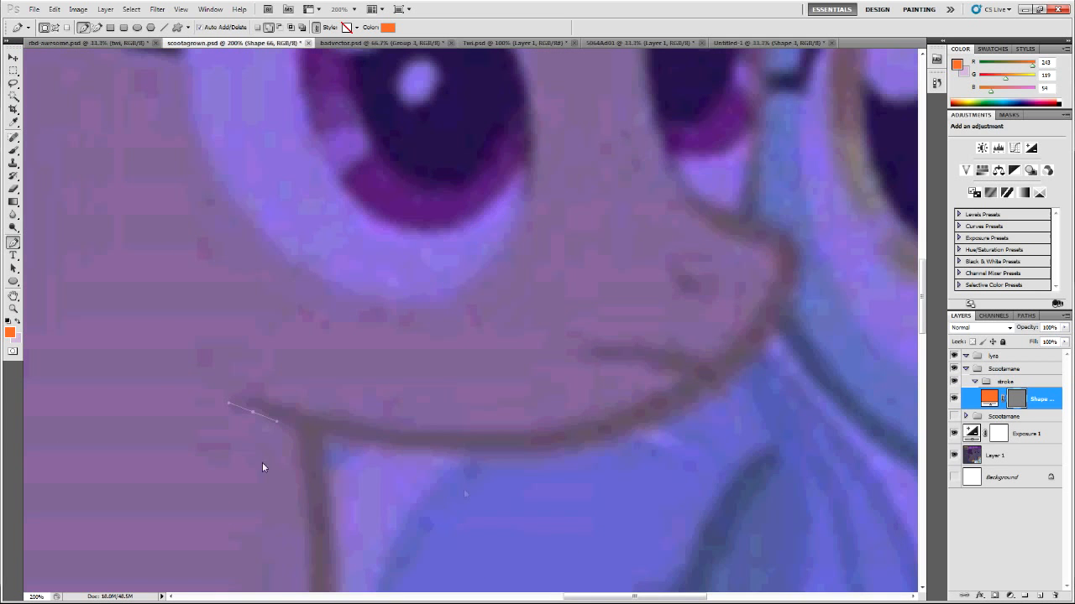
Curve the path along the jaw to an anchor at the muzzle and lower the shape layer's opacity to 20%
left_click_drag(783, 361, 917, 122)
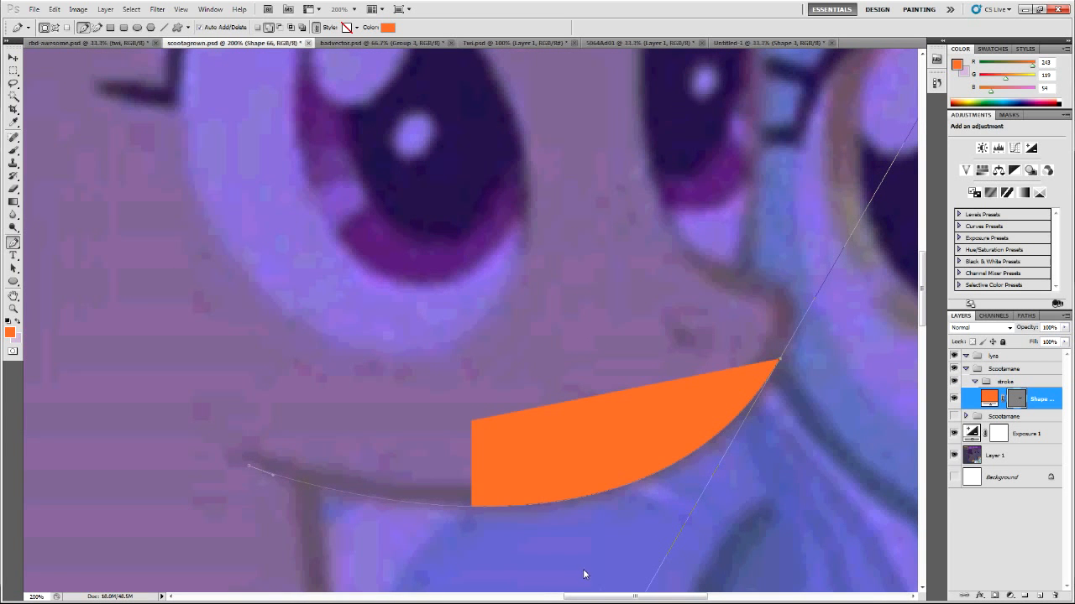
left_click_drag(610, 598, 635, 598)
key("3")
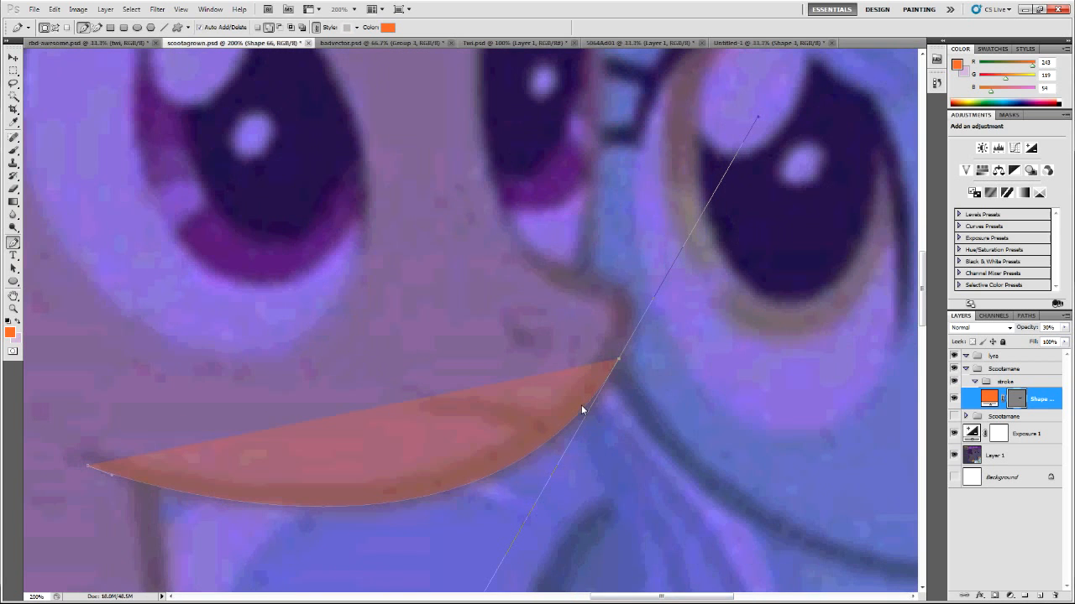
scroll(592, 390, "up", 1)
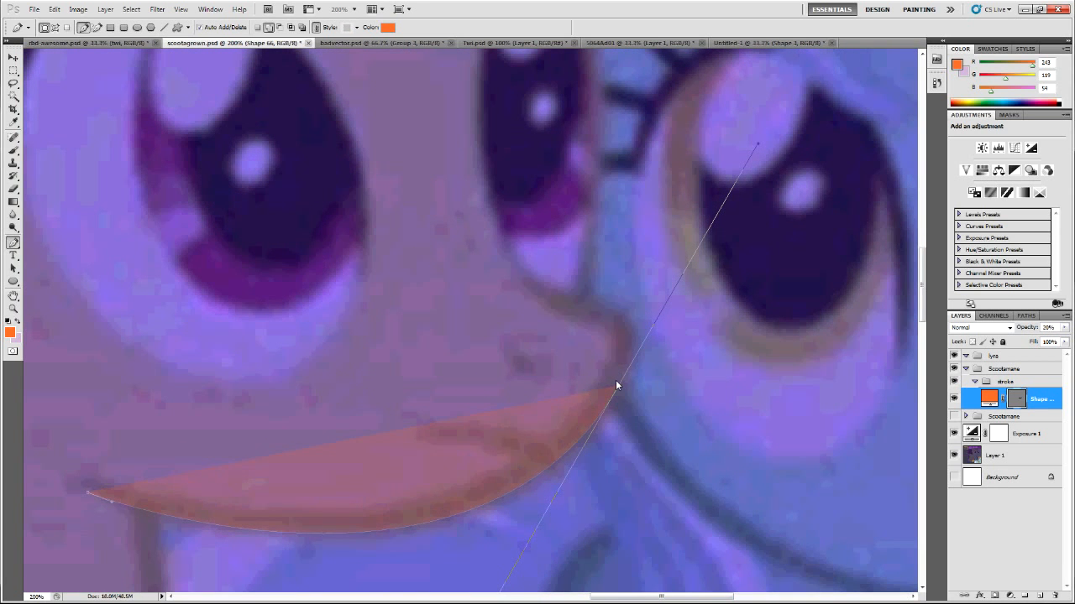
Refine the muzzle anchor's curve against the reference jaw line and shorten its upper direction handle
left_click_drag(502, 591, 485, 574)
scroll(565, 515, "up", 3)
scroll(780, 123, "up", 5)
key("ctrl+minus")
key("ctrl+minus")
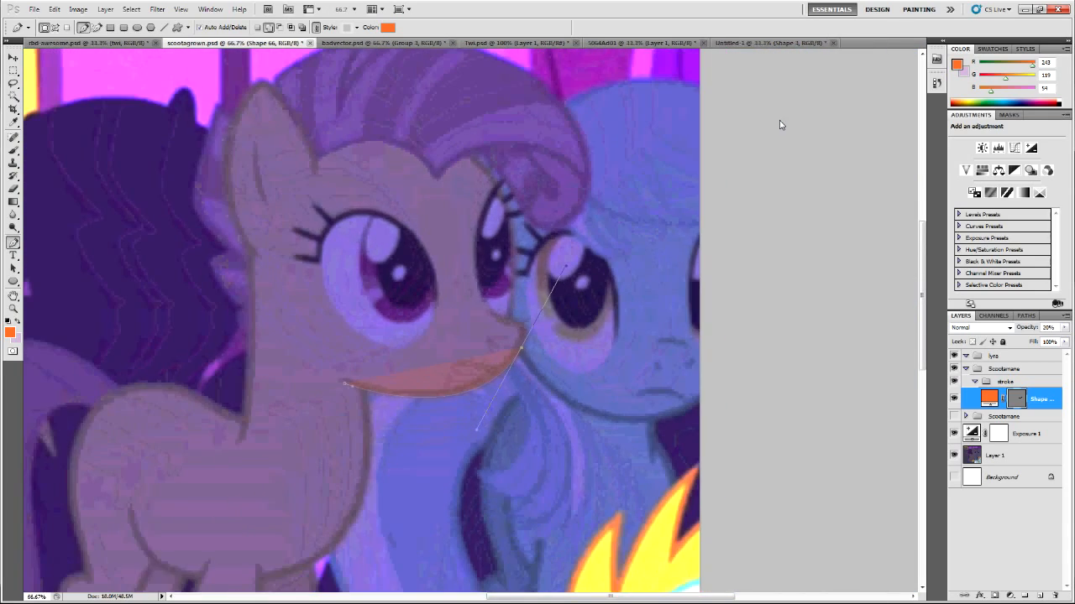
key("ctrl+plus")
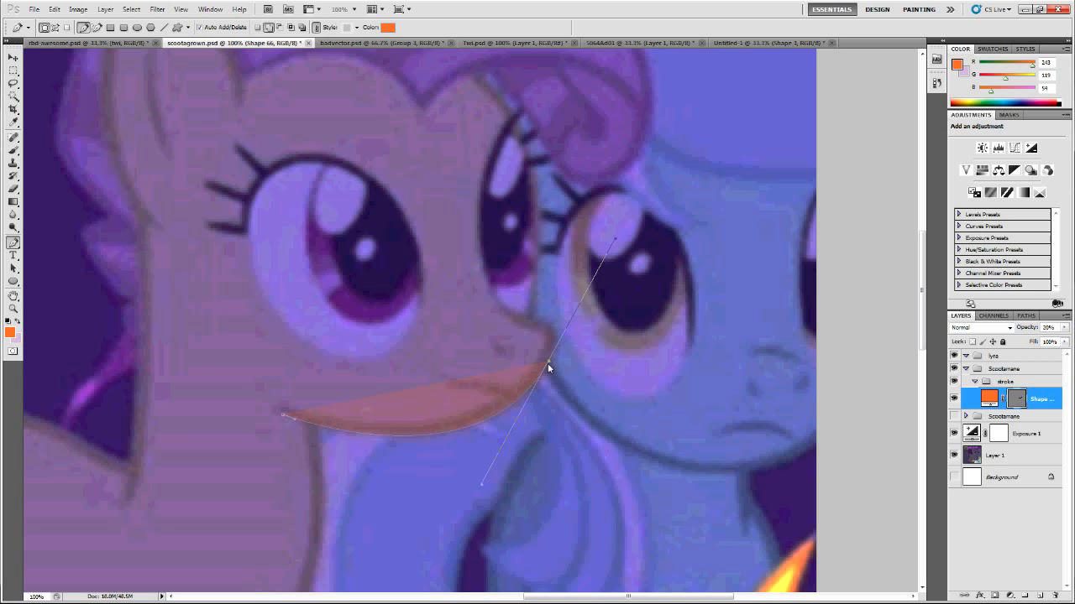
left_click_drag(519, 312, 491, 305)
key("ctrl+z")
left_click_drag(616, 239, 558, 345)
scroll(517, 463, "up", 3)
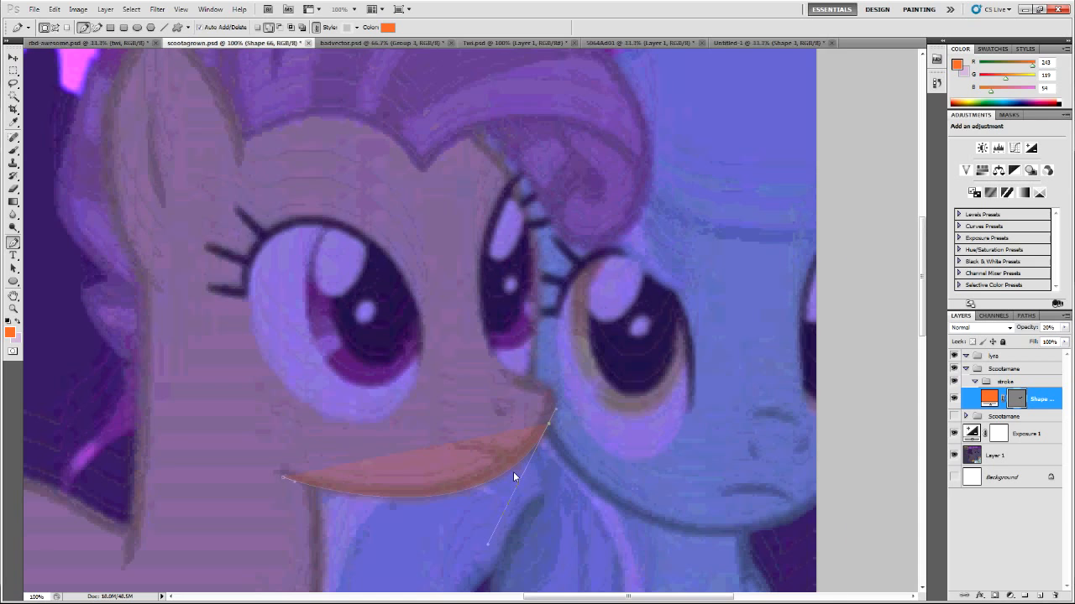
Continue the path around the nose tip and up the face edge to a point beside the far eye
key("ctrl+plus")
left_click_drag(567, 433, 540, 436)
left_click(566, 432, "alt")
left_click_drag(679, 419, 663, 451)
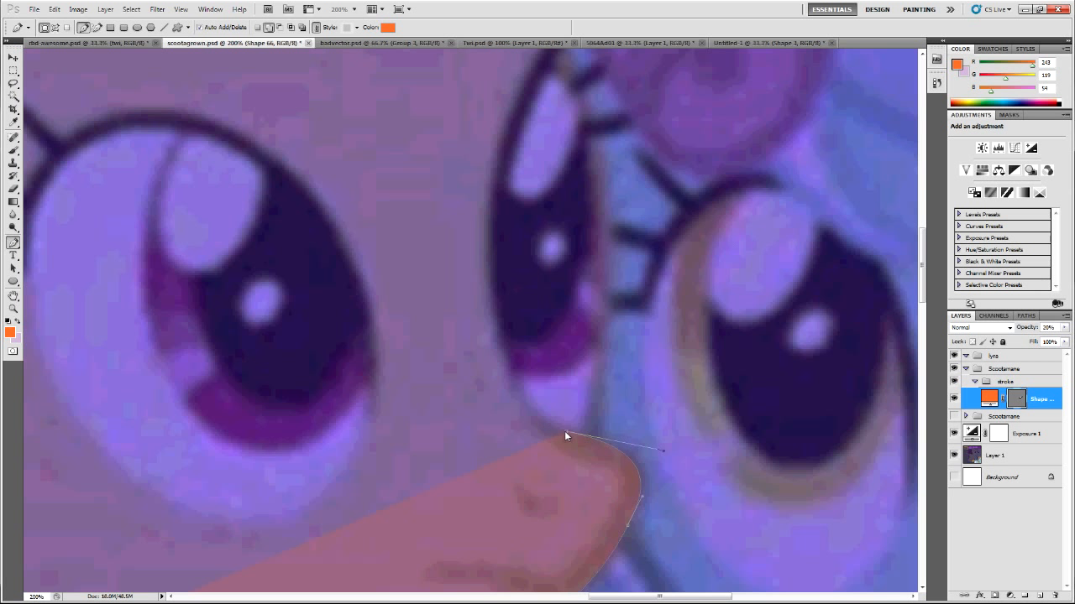
left_click_drag(502, 346, 487, 297)
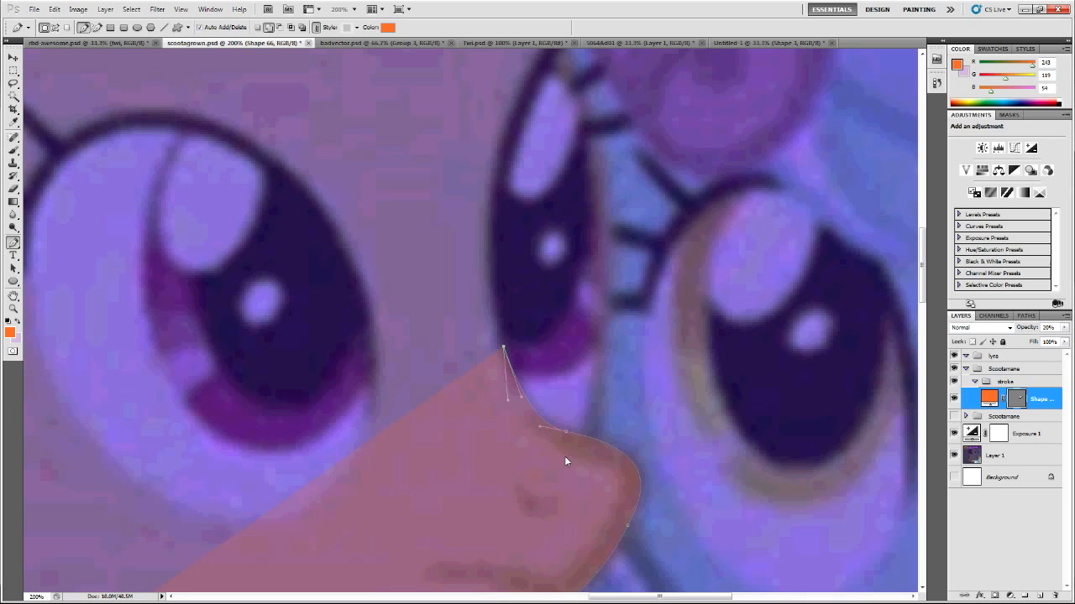
Trace the inner edge of the outline stroke back down from the eye and around the nose to the muzzle
left_click_drag(565, 450, 609, 463)
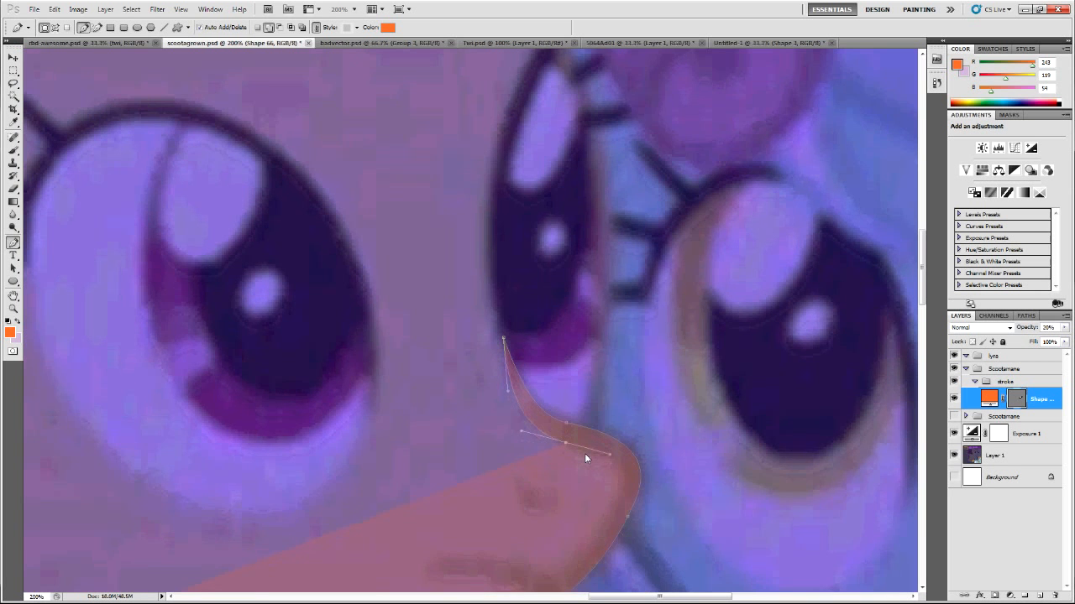
scroll(585, 452, "down", 2)
scroll(585, 452, "down", 2)
left_click_drag(608, 401, 577, 447)
scroll(591, 495, "down", 1)
Curve the inner edge of the stroke along the jaw back to the path's starting tip, forming a tapered jaw line
left_click_drag(628, 598, 594, 598)
mouse_move(334, 492)
left_mouse_down()
mouse_move(27, 421)
mouse_move(153, 435)
mouse_move(113, 413)
left_mouse_up()
mouse_move(592, 598)
left_mouse_down()
mouse_move(666, 598)
mouse_move(569, 591)
left_mouse_up()
left_click_drag(722, 565, 728, 570)
scroll(696, 562, "down", 2)
left_click_drag(641, 598, 625, 600)
left_click_drag(74, 375, 418, 449)
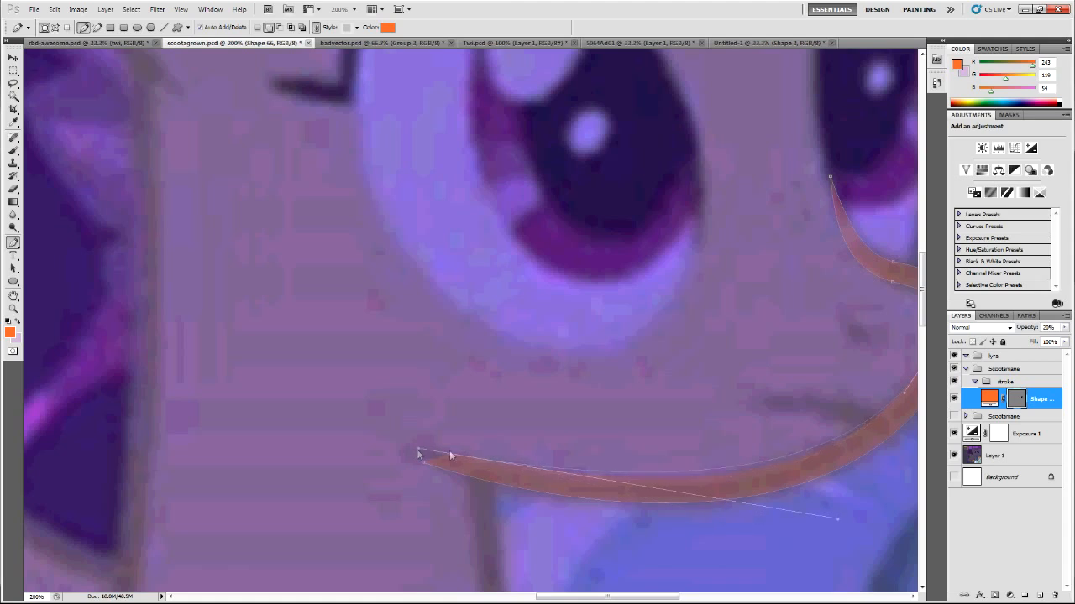
Reshape the inner edge of the stroke around the muzzle and along the jaw so its thickness follows the reference line
left_click(776, 464)
left_click_drag(656, 595, 687, 595)
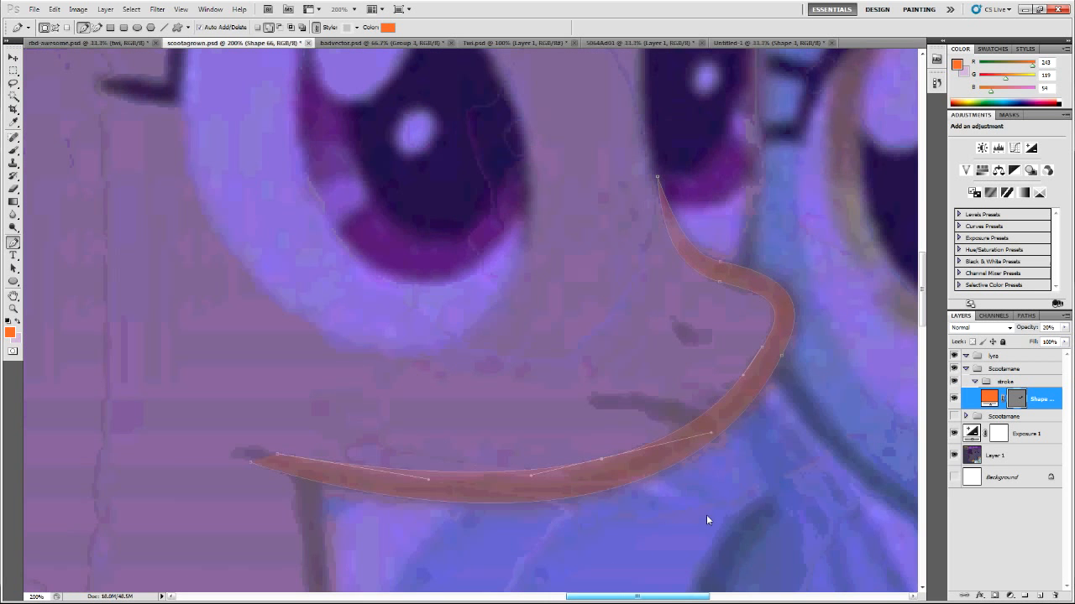
left_click(740, 349)
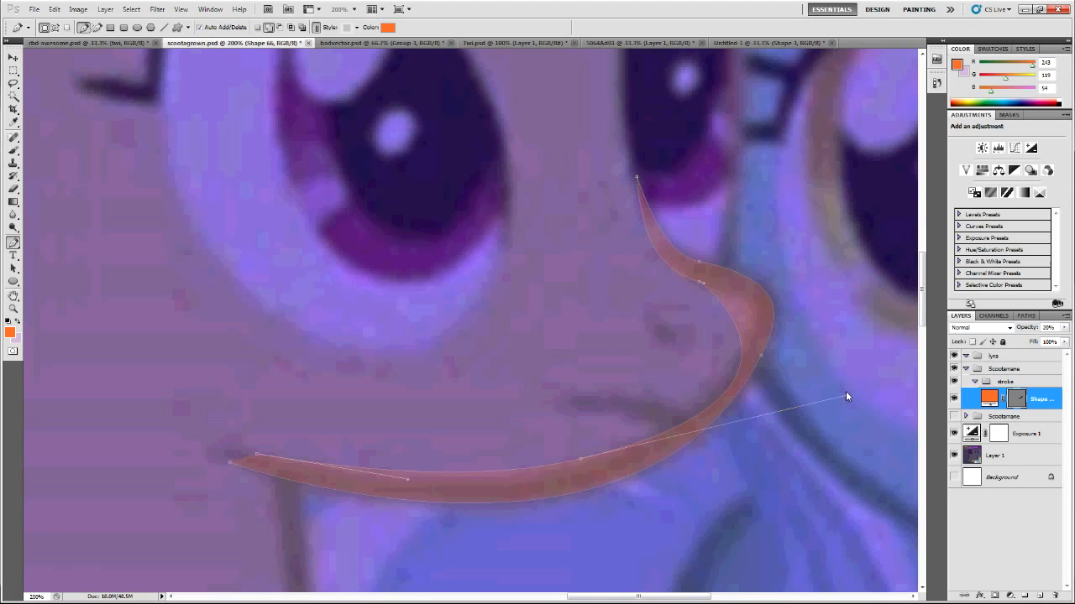
left_click_drag(846, 396, 884, 307)
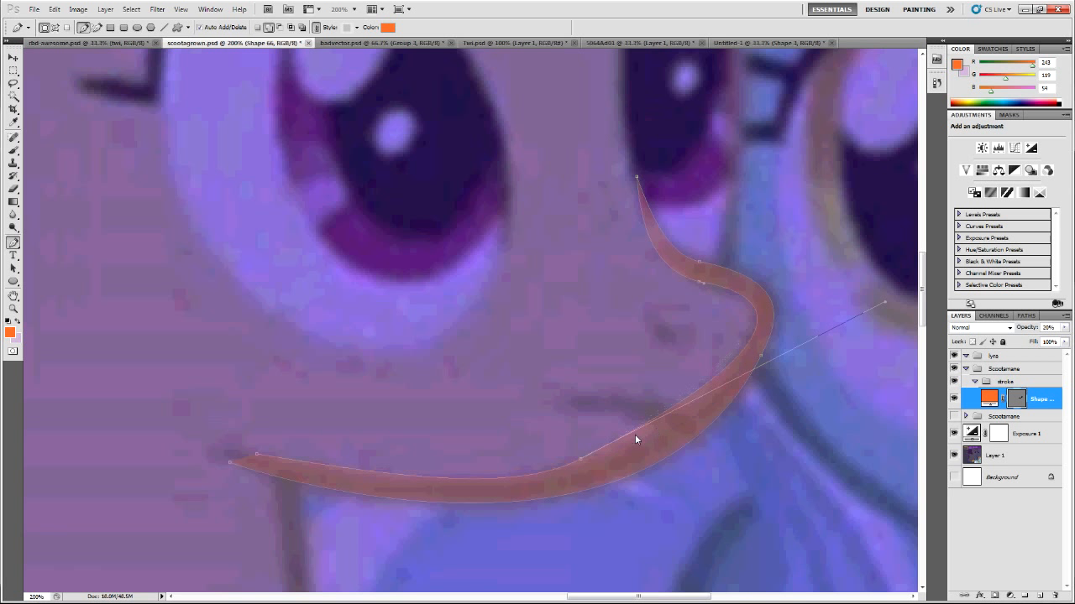
left_click(598, 467, "ctrl")
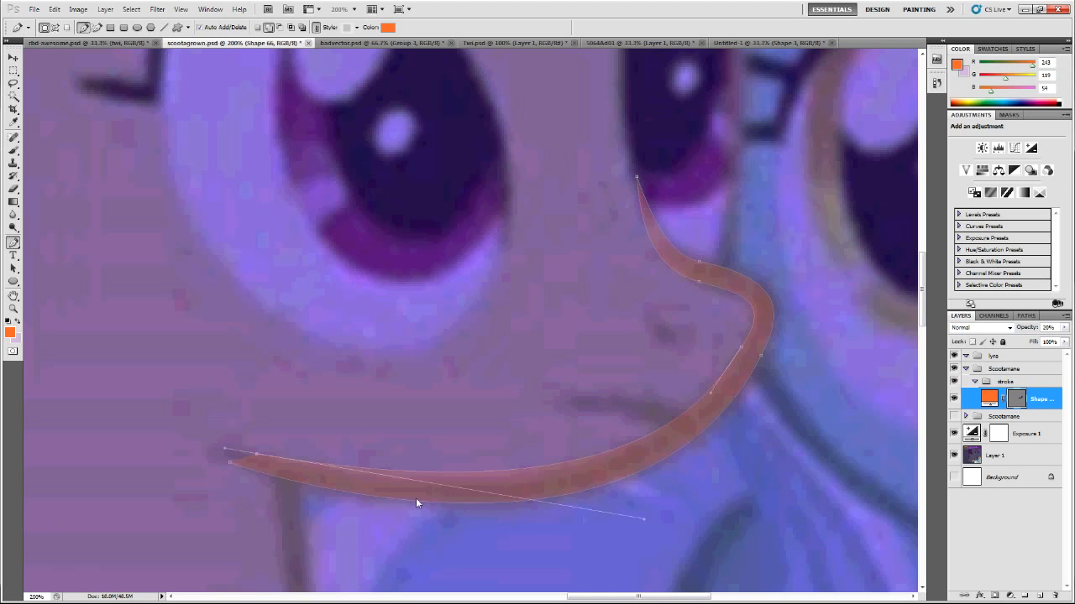
left_click_drag(642, 521, 628, 537)
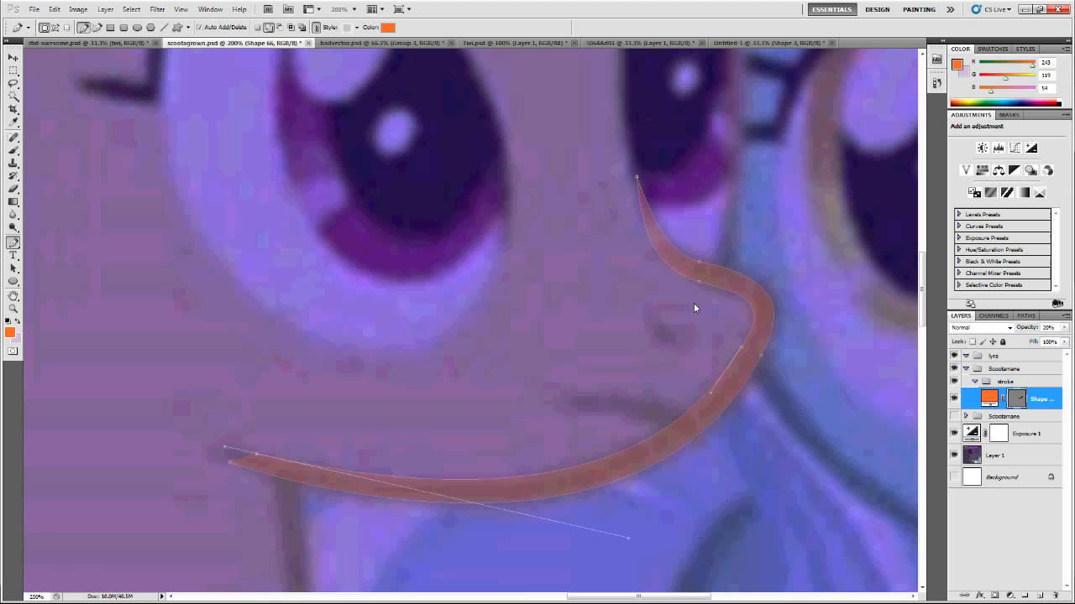
Close the path at the jaw line's left tip and adjust its direction handles to extend the taper
left_click(231, 462)
left_click(235, 454, "ctrl")
left_click(332, 471, "ctrl")
left_click_drag(260, 453, 208, 447)
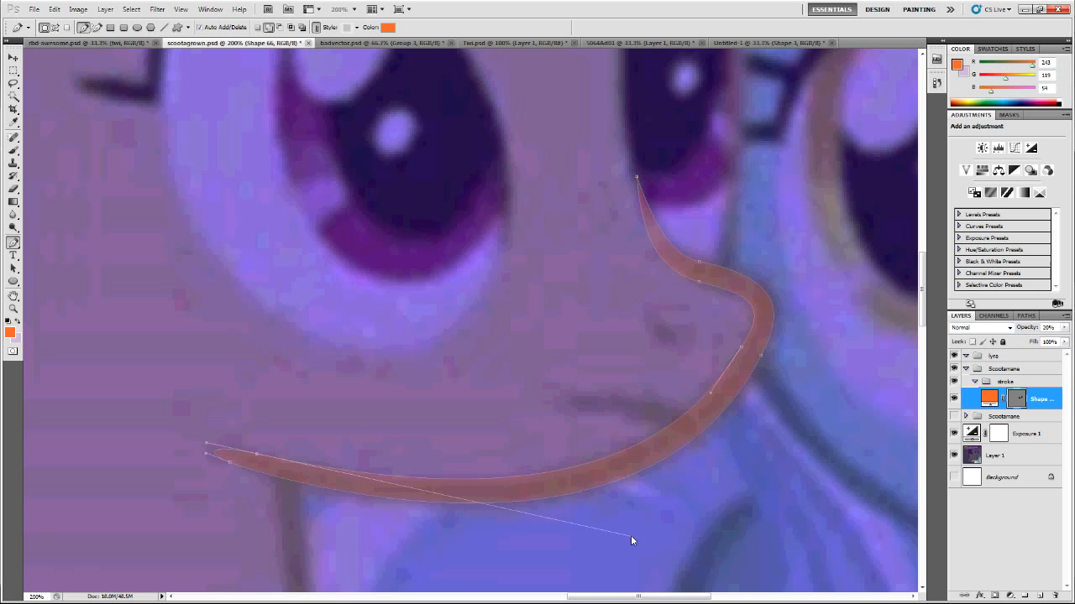
left_click_drag(207, 452, 230, 449)
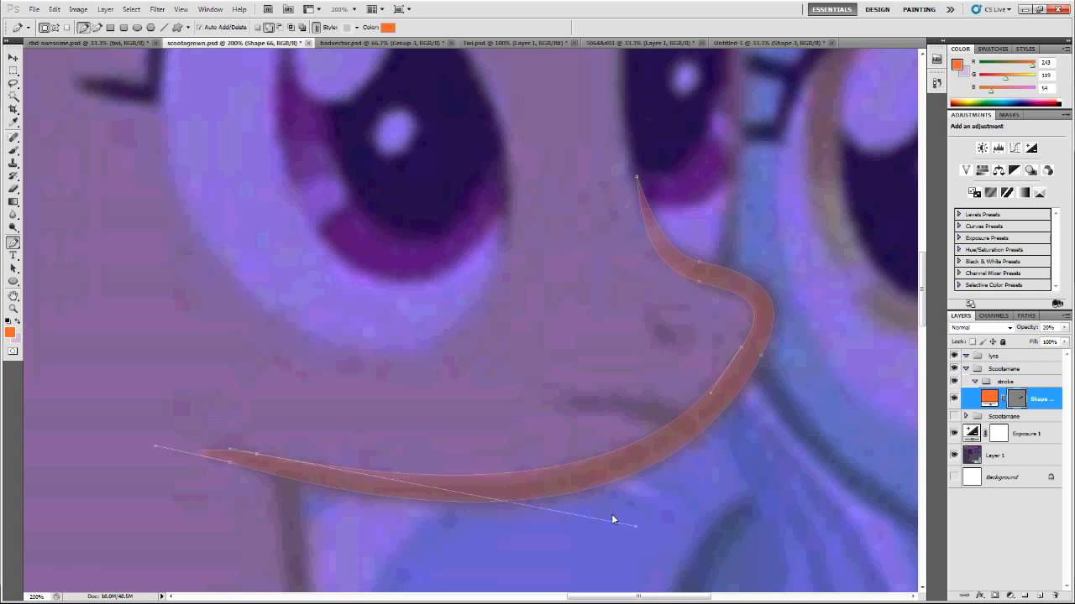
left_click(637, 534, "ctrl")
left_click(597, 485, "ctrl")
left_click_drag(599, 461, 638, 518)
Deselect the finished jaw path and set the Shape 66 layer's opacity to 100%
left_click(1026, 455)
scroll(776, 460, "up", 3)
scroll(776, 460, "up", 3)
key("ctrl+minus")
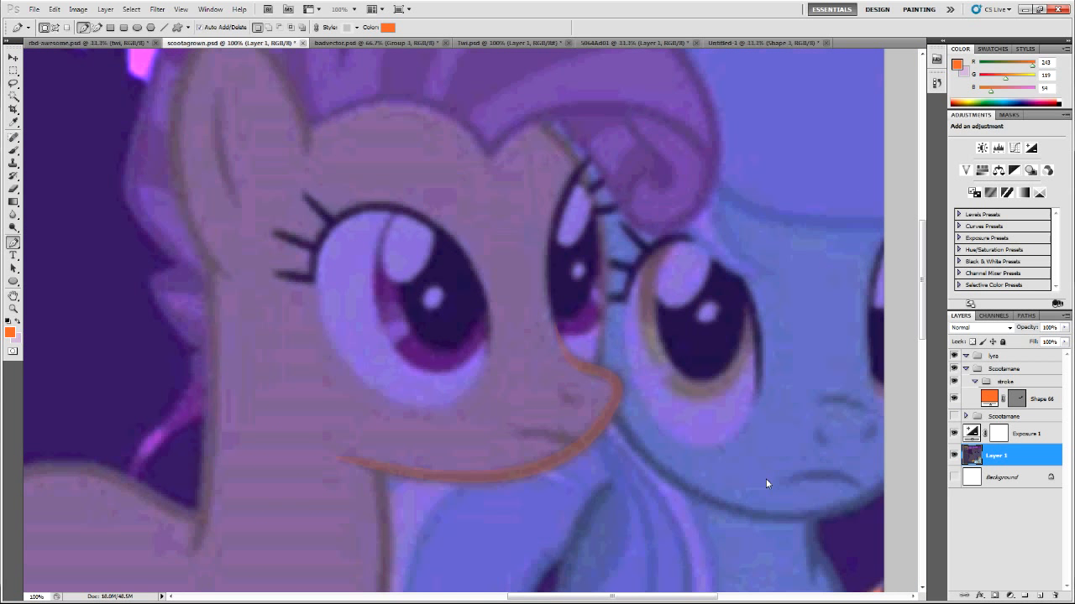
left_click(1024, 399)
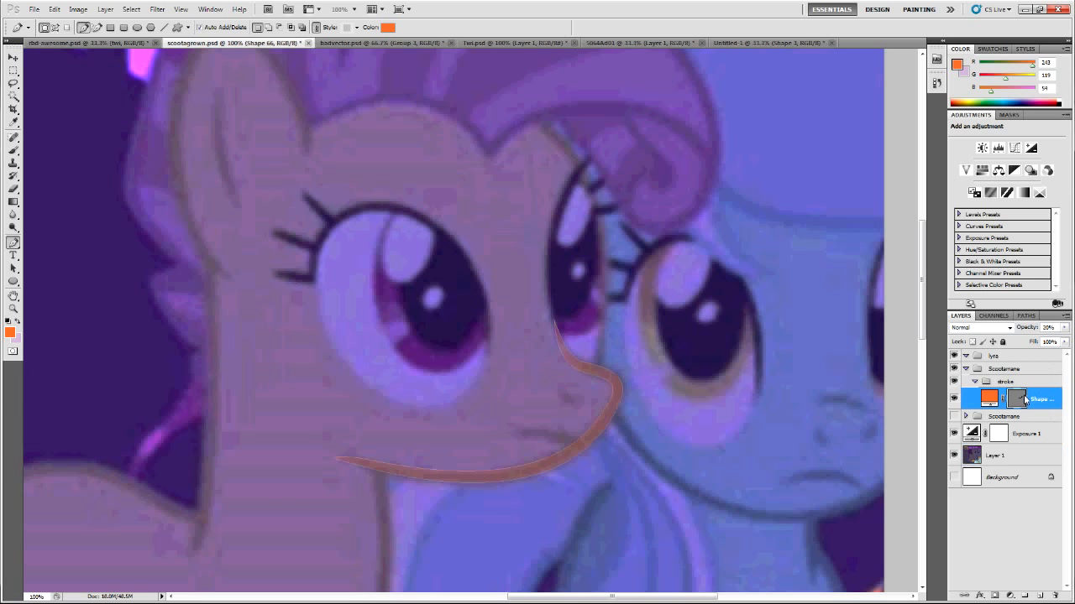
key("0")
Hide the reference layer to check the jaw stroke on its own, show it again, and reselect the Shape 66 layer
left_click(1022, 433)
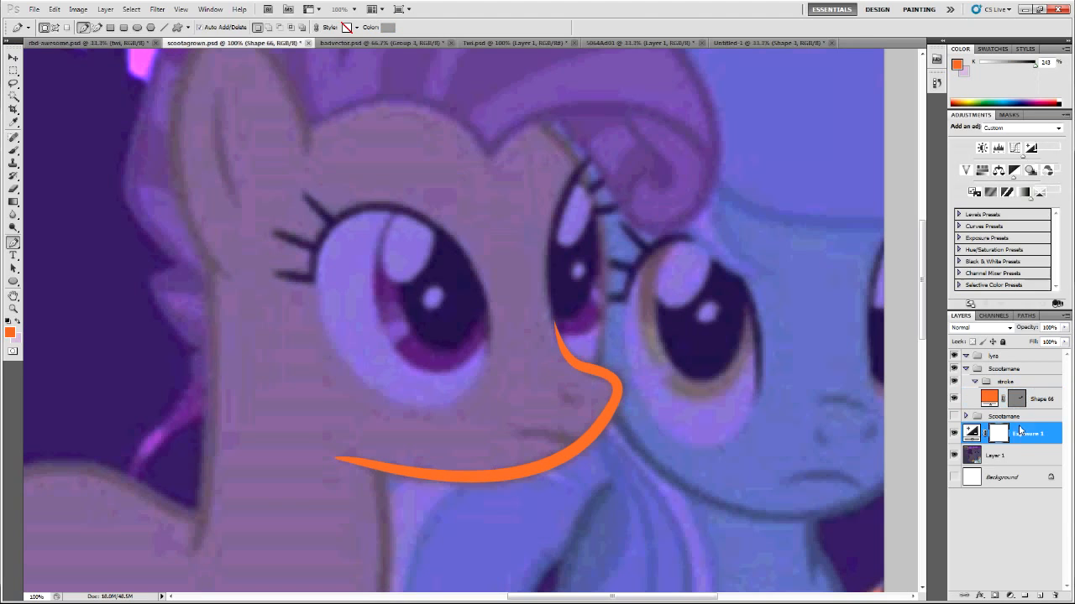
left_click(953, 455)
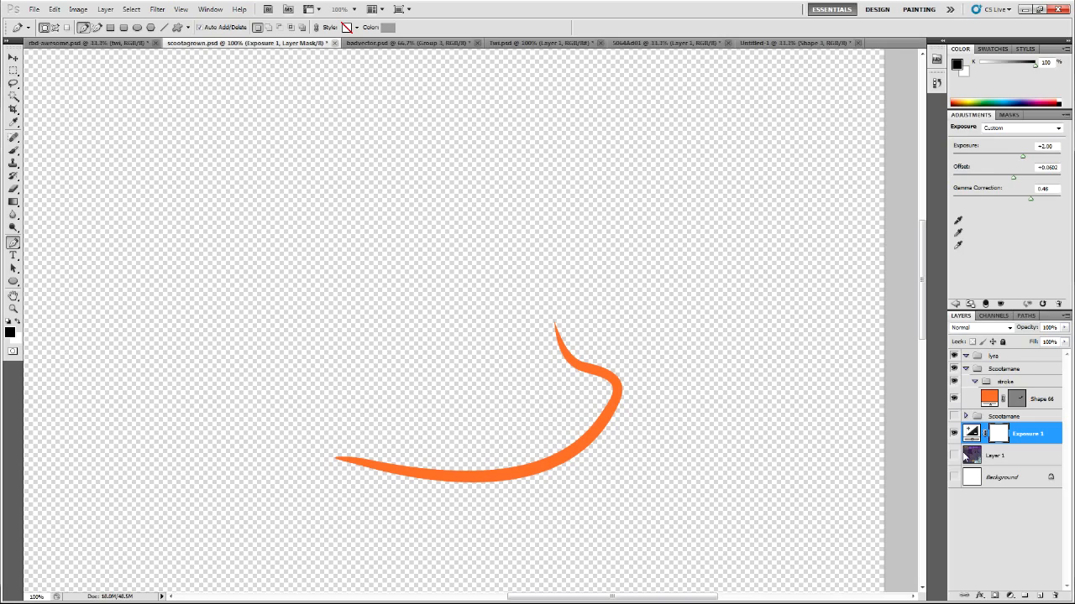
left_click(953, 455)
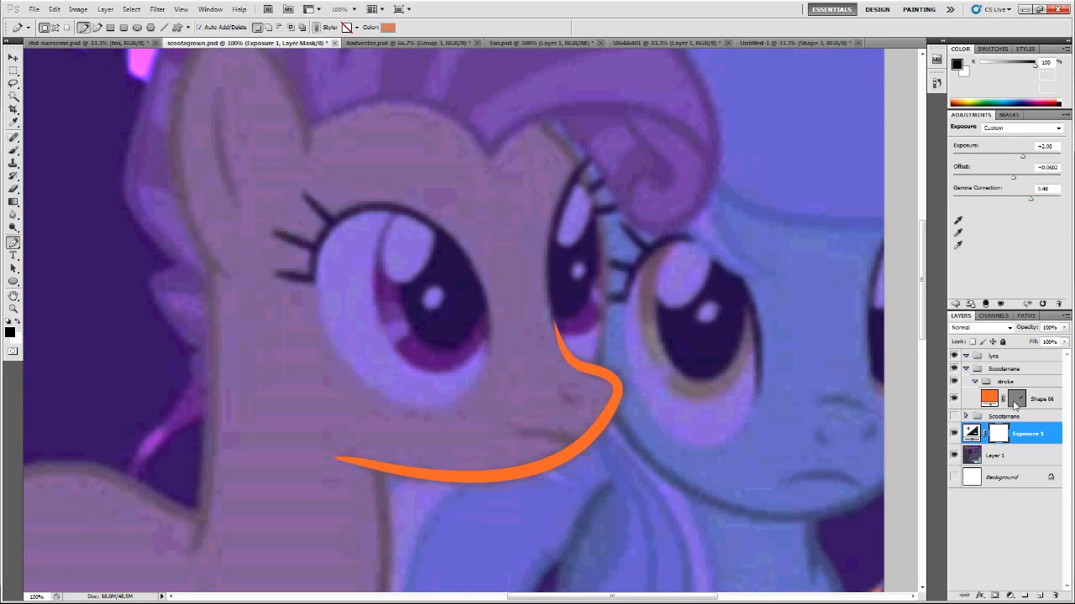
left_click(1033, 403)
Examine the stroke and the reference outline between the nose bridge, the far eye and the hairline
key("ctrl+plus")
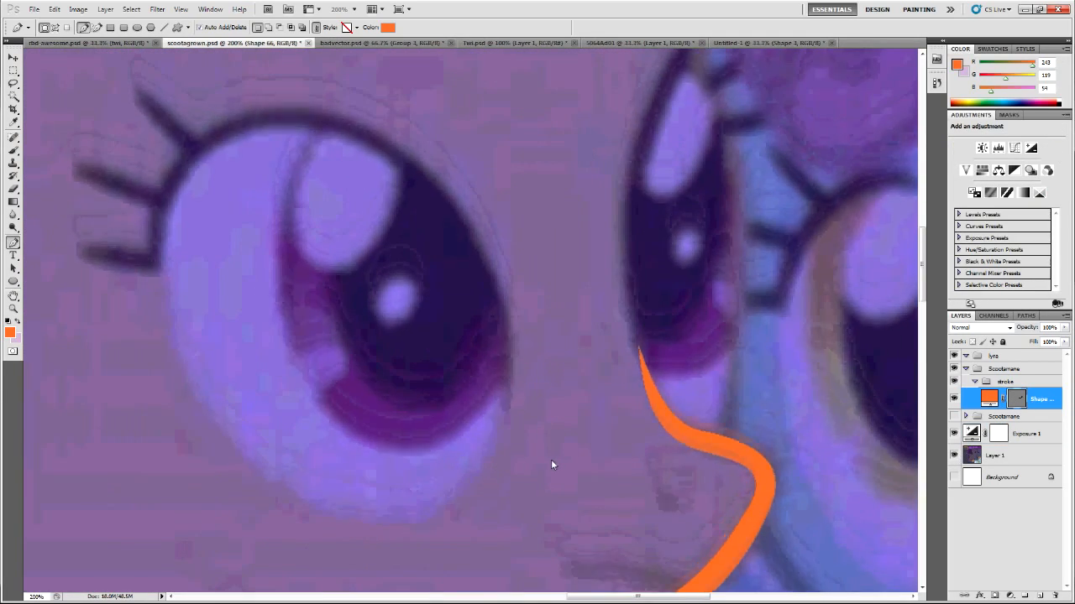
key("ctrl+plus")
key("ctrl+minus")
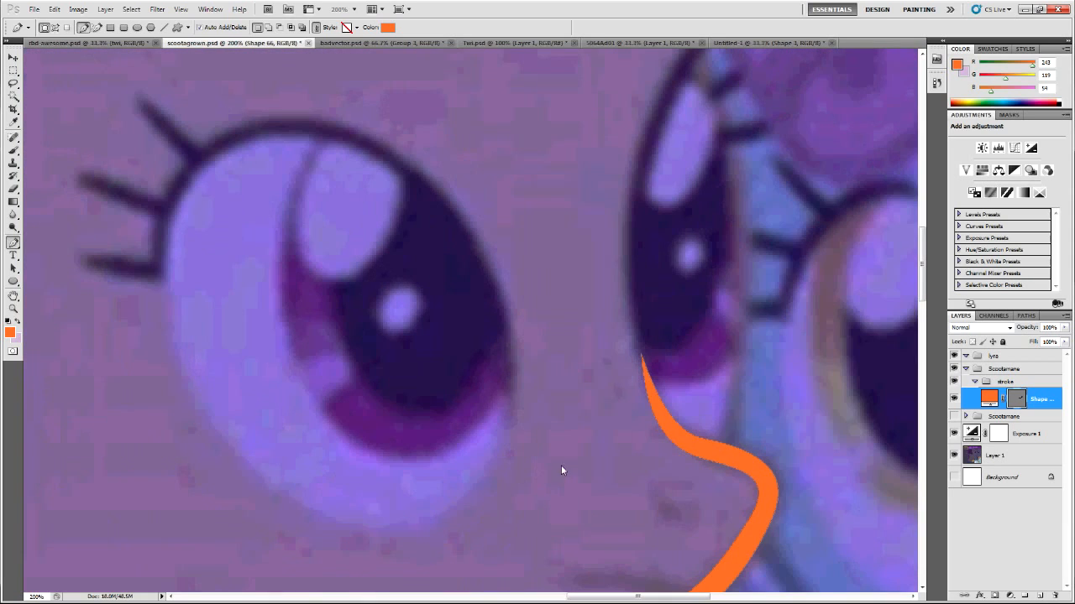
scroll(923, 311, "down", 3)
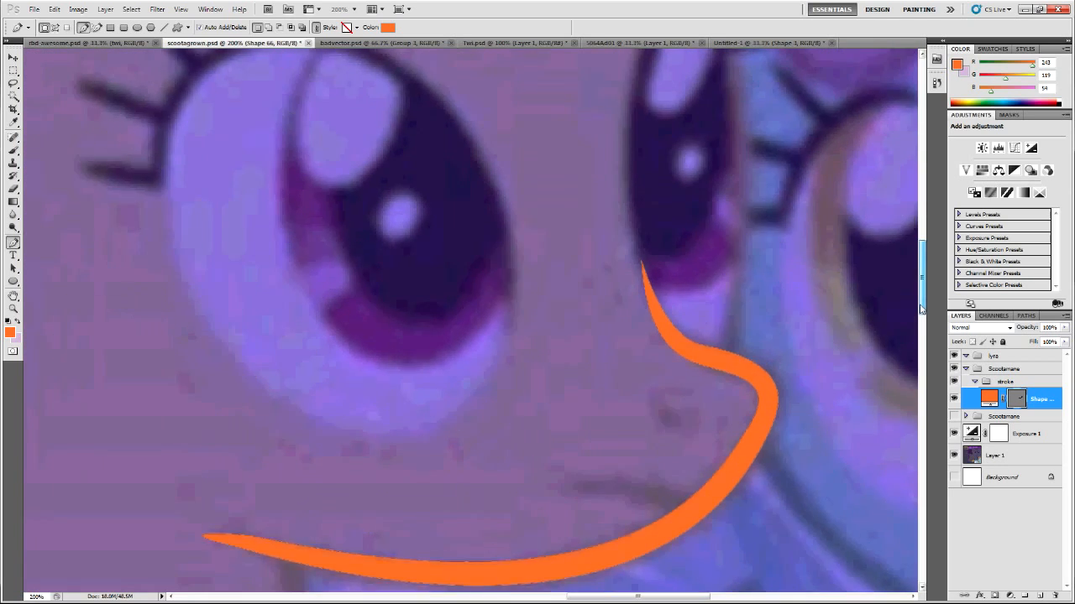
scroll(840, 342, "up", 5)
left_click_drag(655, 598, 686, 598)
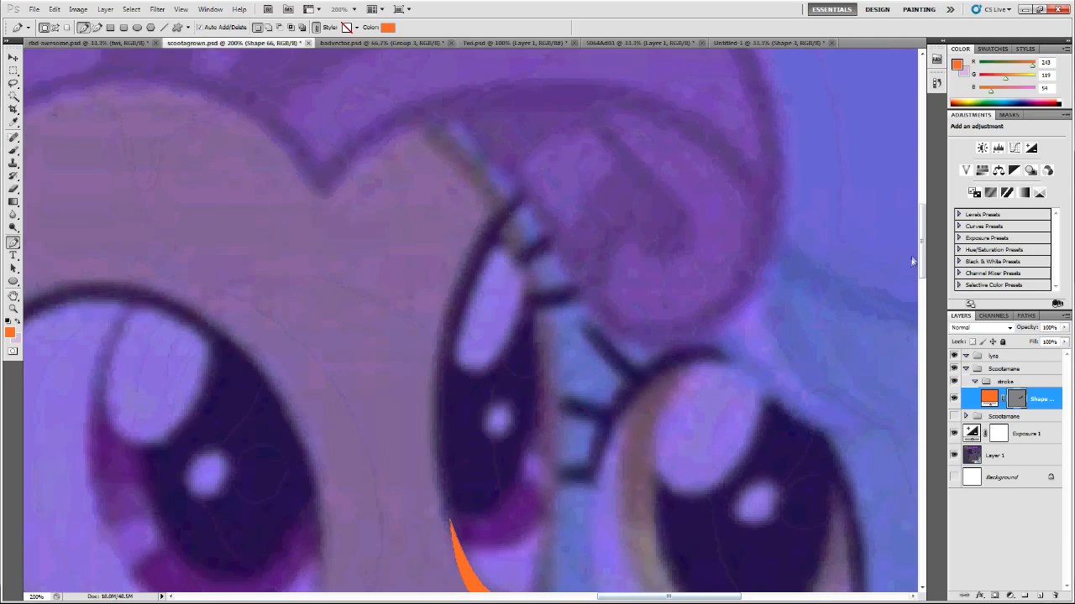
scroll(913, 287, "down", 5)
key("ctrl+plus")
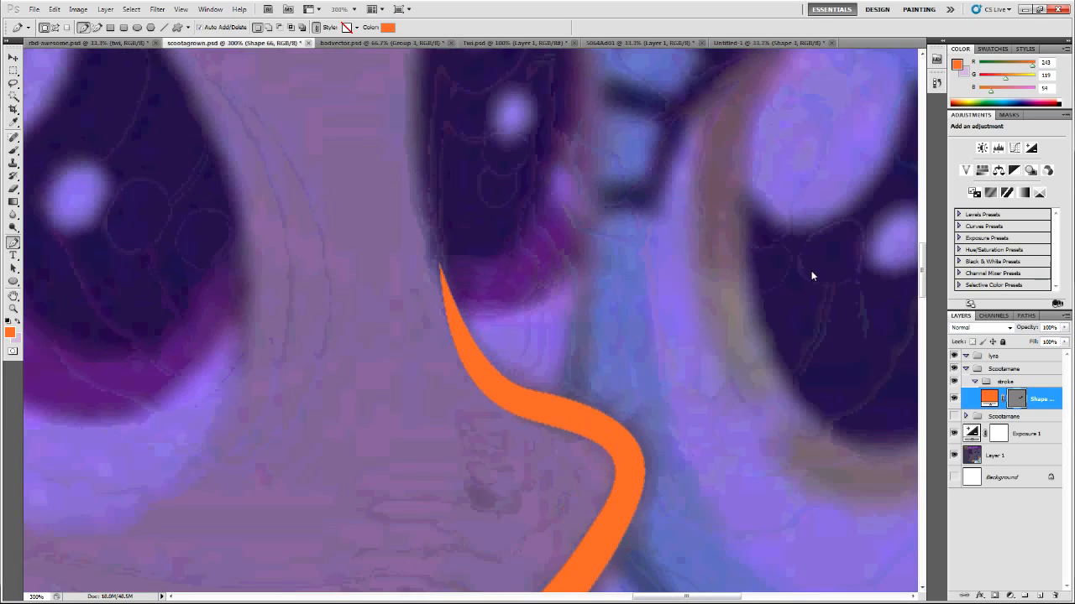
key("ctrl+minus")
key("ctrl+minus")
scroll(492, 443, "up", 3)
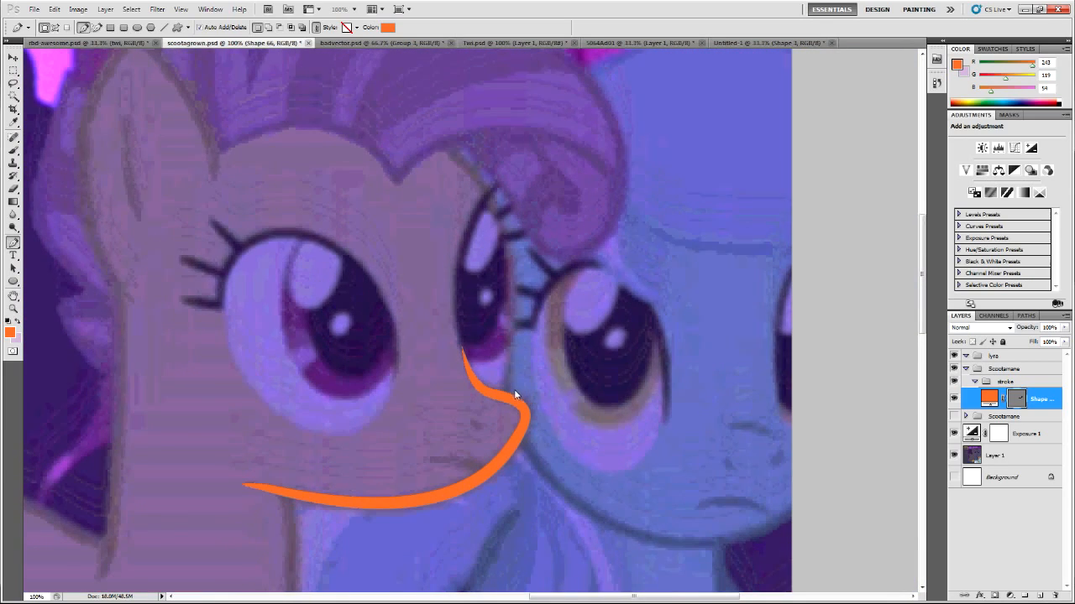
scroll(510, 394, "up", 2)
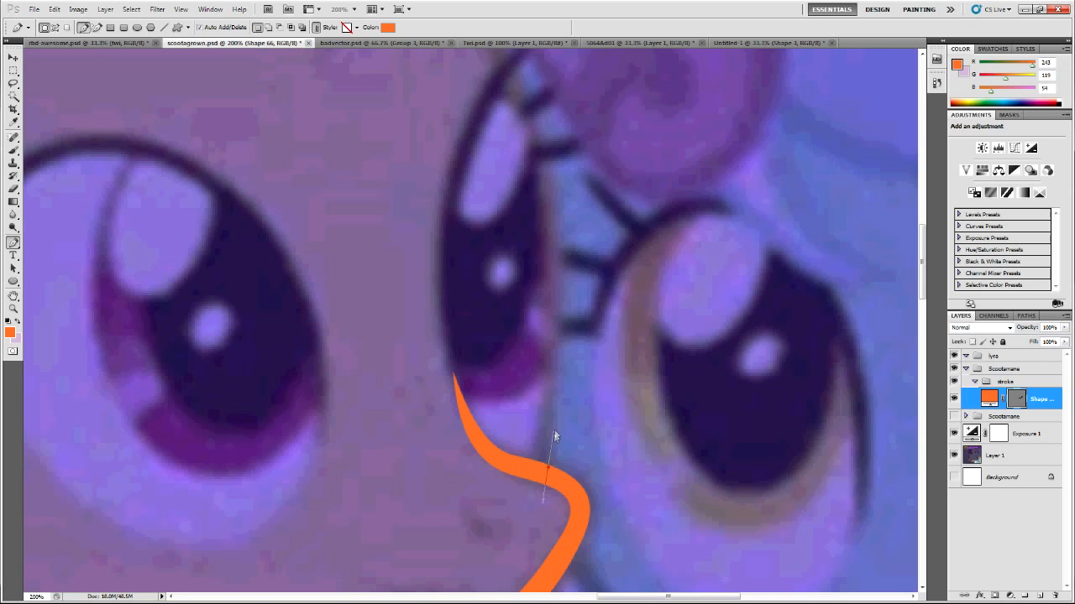
Try a short closed stroke rising from the nose bridge beside the far eye, and check it with the reference hidden
left_click(555, 424)
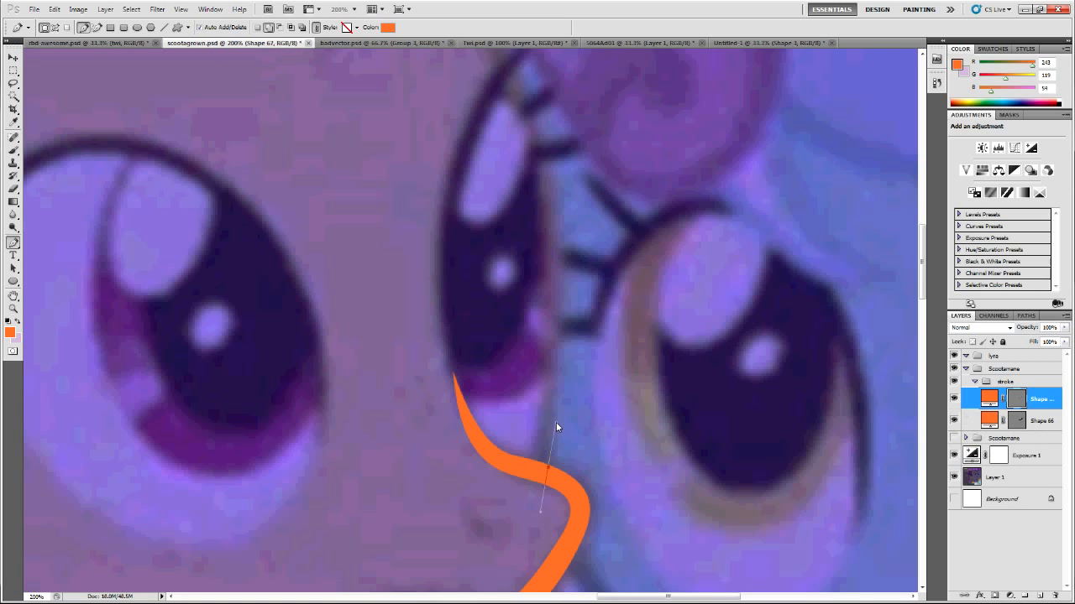
left_click_drag(552, 382, 548, 348)
left_click(520, 464)
left_click(548, 467)
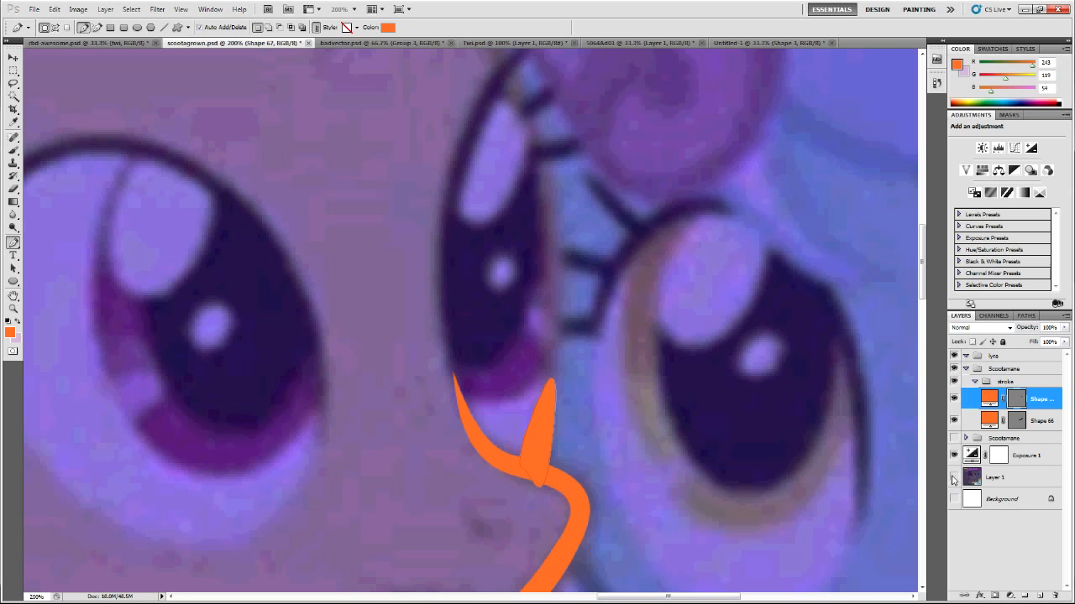
left_click(953, 479)
left_click(974, 482)
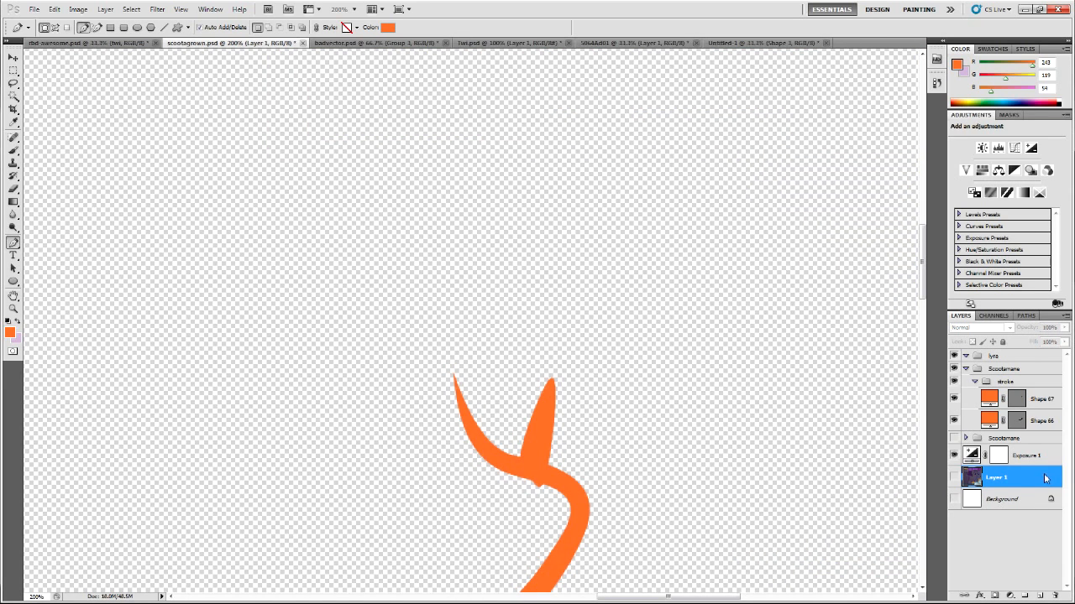
left_click(953, 478)
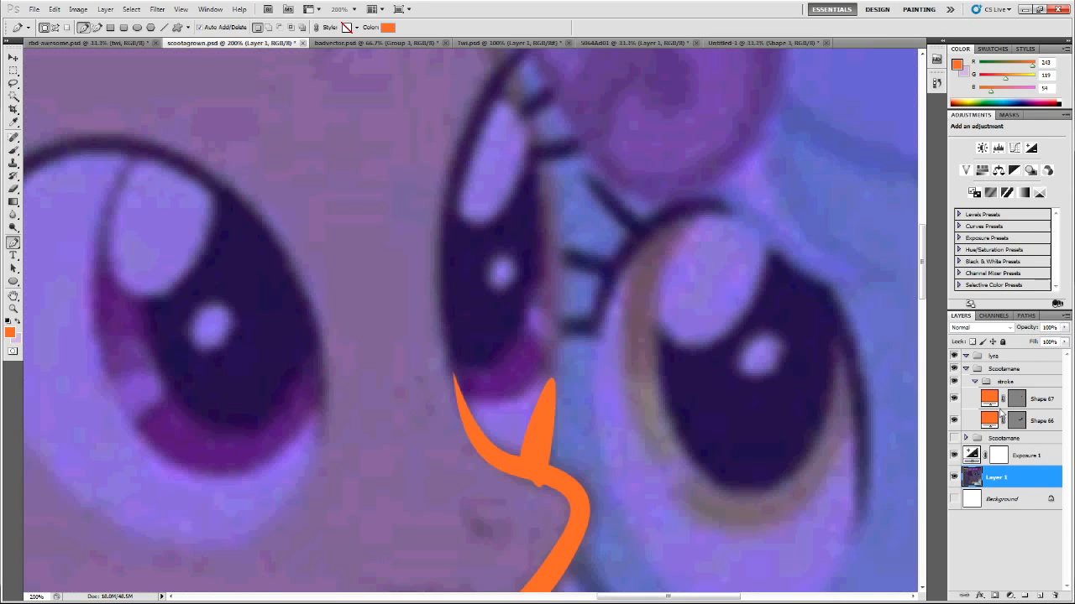
Undo the short stroke beside the far eye back to the finished jaw shape
key("ctrl+alt+z")
key("ctrl+alt+z")
key("ctrl+alt+z")
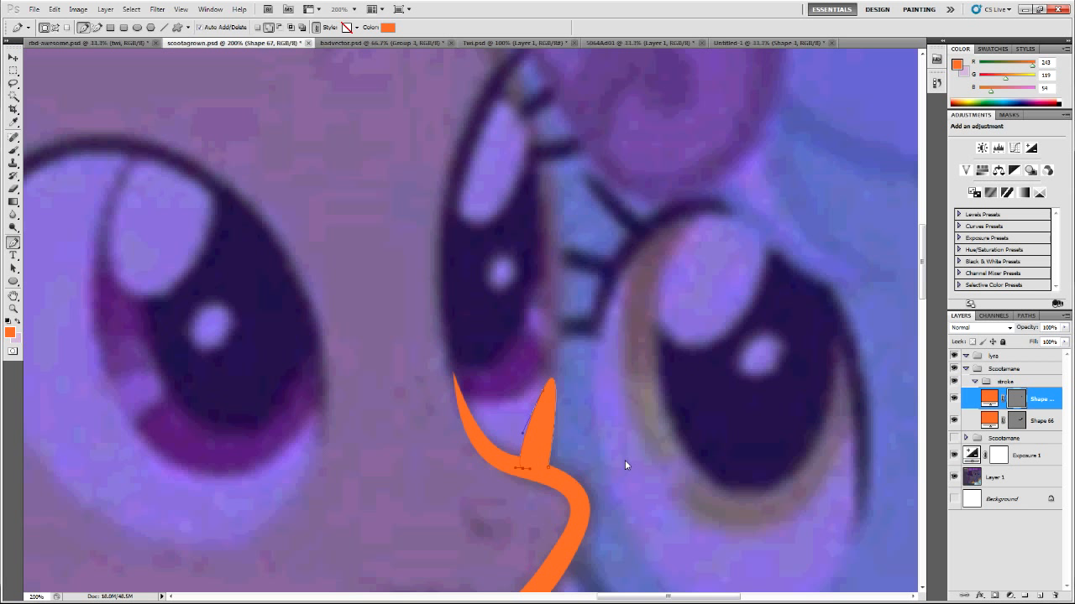
key("ctrl+alt+z")
key("ctrl+alt+z")
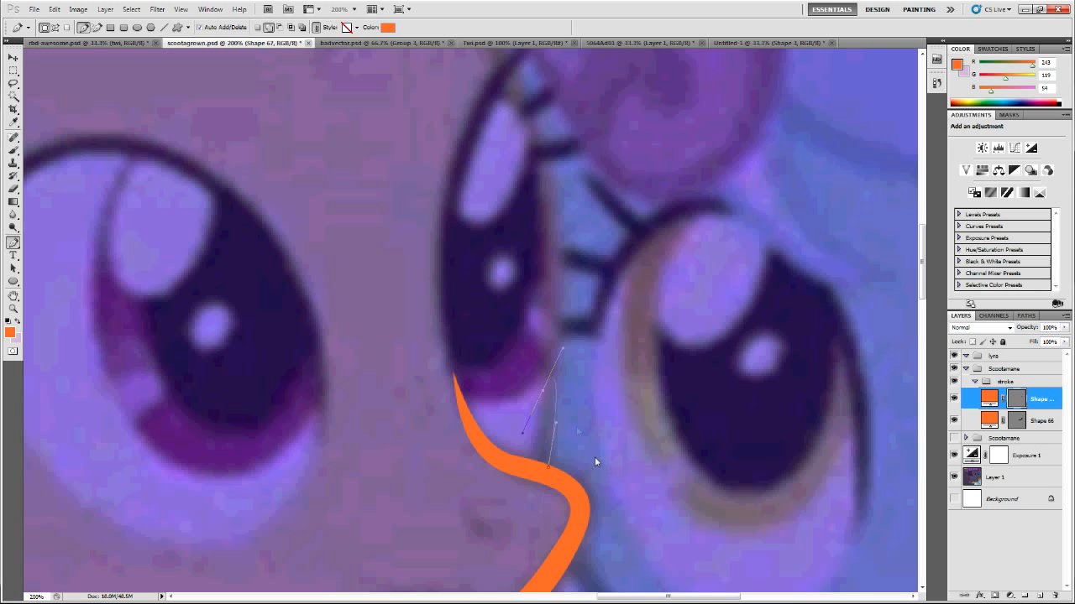
key("ctrl+alt+z")
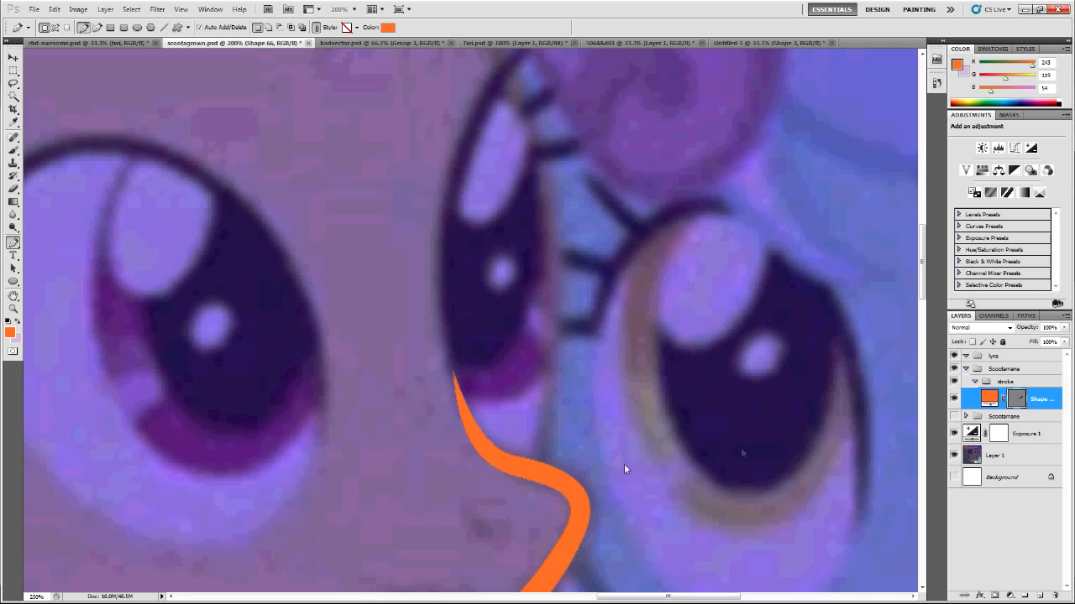
Start a new shape at the nose bridge, curve it up the far face edge to the hairline, and set its opacity to 20%
left_click_drag(550, 465, 556, 425)
scroll(583, 524, "up", 2)
scroll(582, 524, "up", 1)
scroll(423, 166, "up", 1)
left_click_drag(445, 115, 240, 125)
scroll(818, 369, "down", 1)
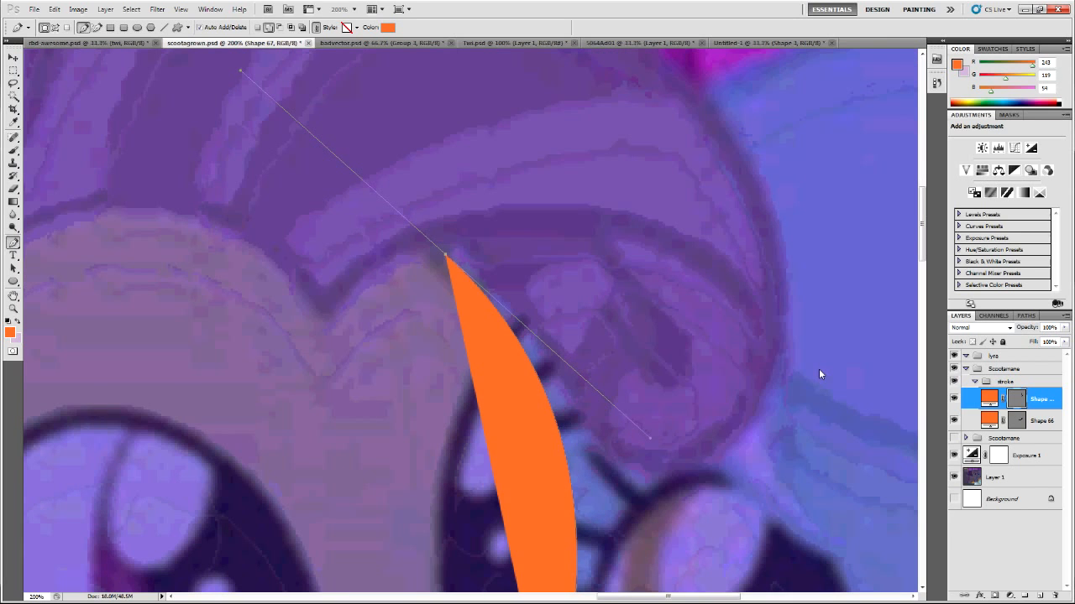
key("2")
Reshape the outer face-edge curve beside the far eye by shortening both direction handles of its anchor at the hairline
scroll(625, 282, "down", 3)
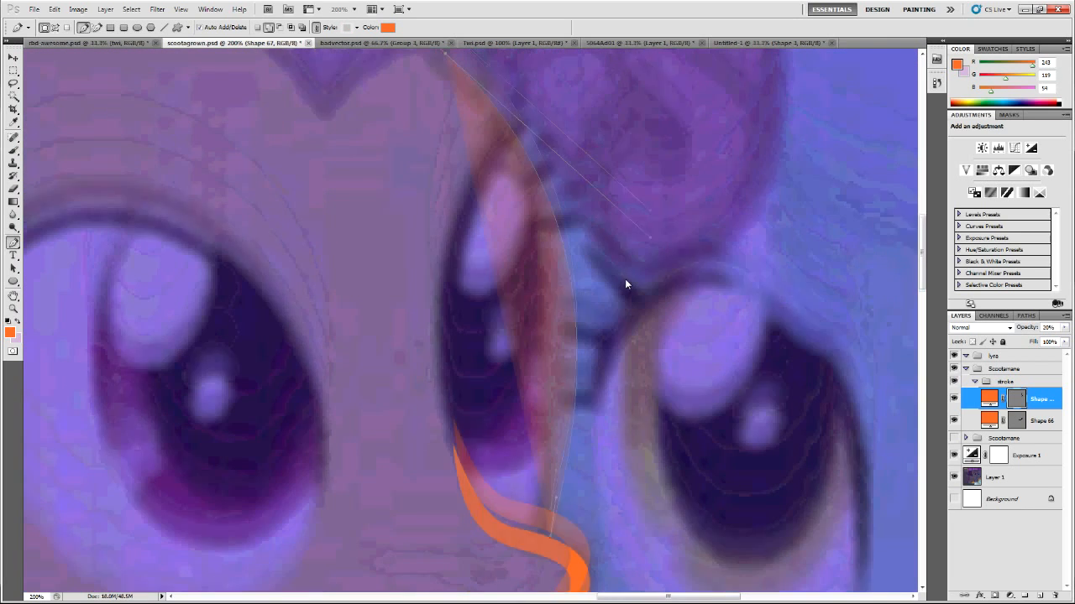
left_click_drag(651, 240, 603, 204)
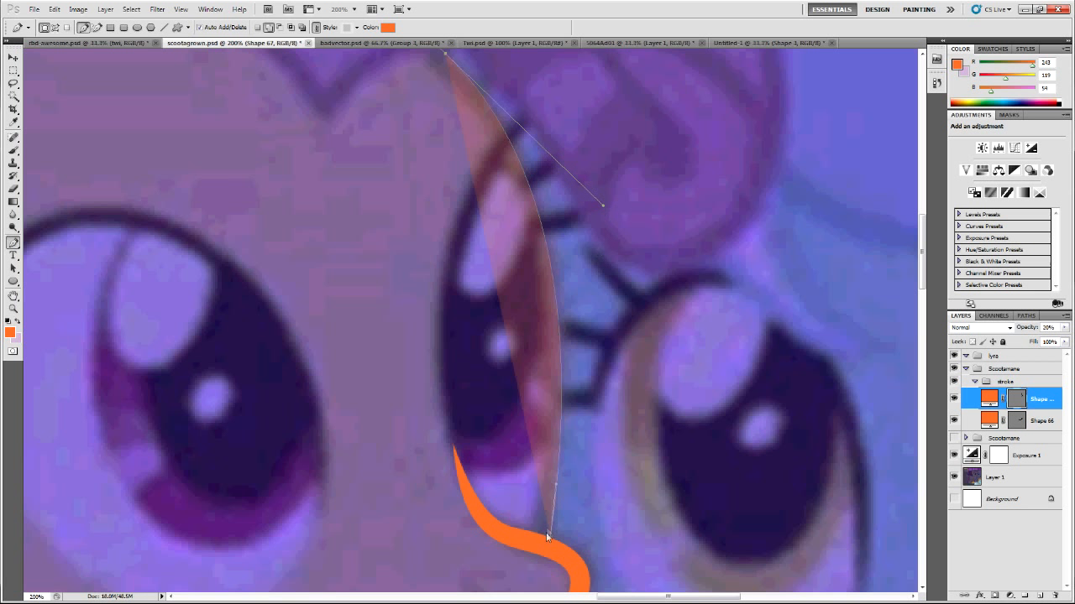
scroll(593, 458, "up", 1)
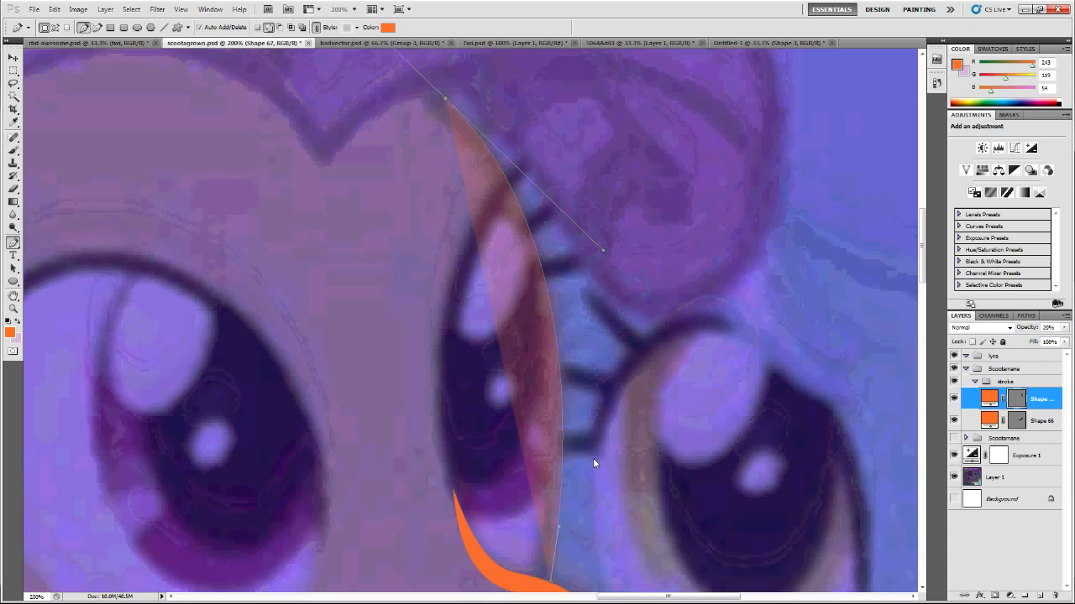
scroll(564, 404, "up", 4)
mouse_move(238, 83)
left_mouse_down()
mouse_move(251, 79)
mouse_move(391, 197)
mouse_move(410, 233)
left_mouse_up()
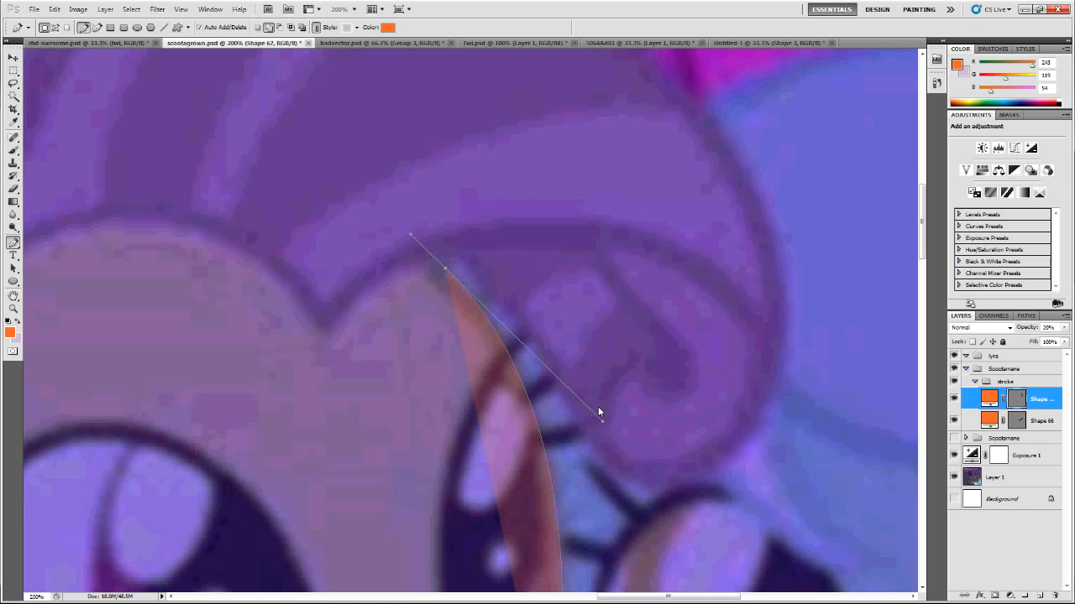
scroll(591, 406, "down", 2)
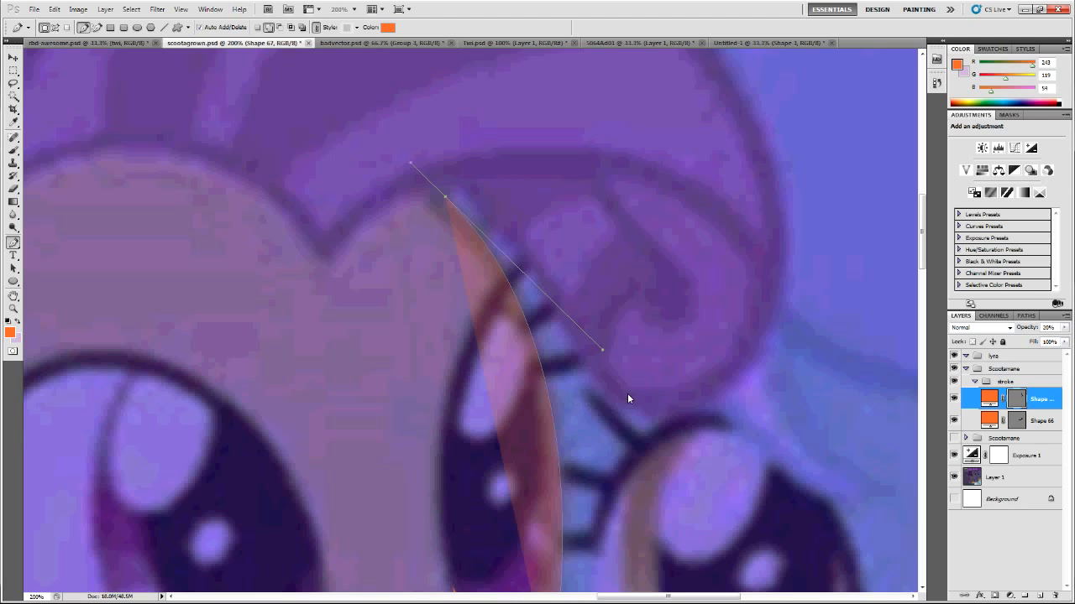
left_click_drag(603, 350, 605, 351)
scroll(657, 399, "down", 1)
scroll(588, 420, "down", 3)
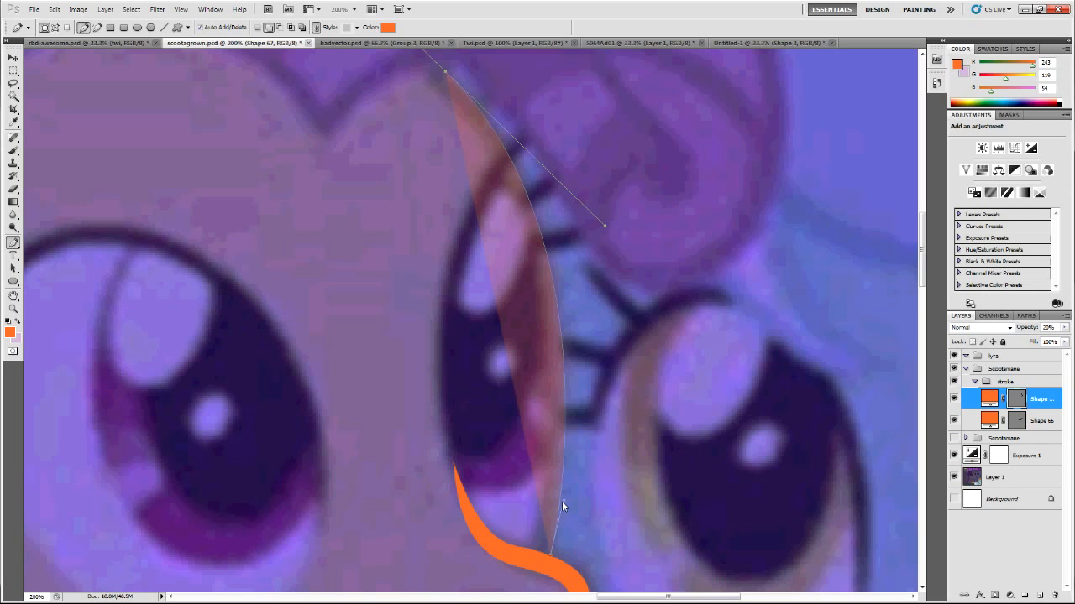
scroll(557, 439, "up", 3)
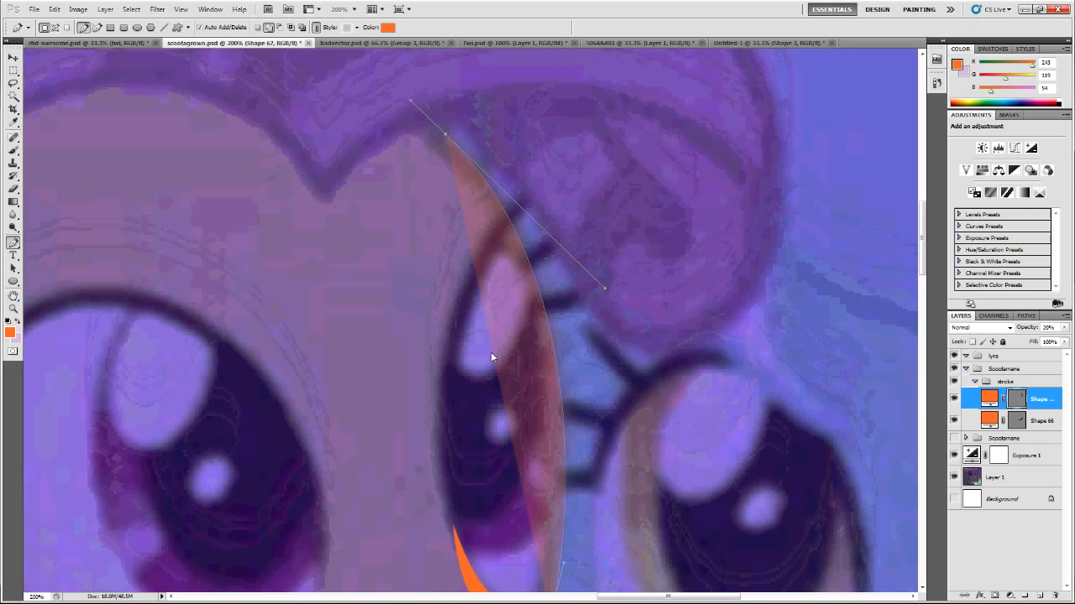
Extend the face-edge shape into a tapered tip at the hairline and bring its inner edge back down to the nose bridge
left_click_drag(421, 178, 450, 210)
scroll(921, 258, "down", 9)
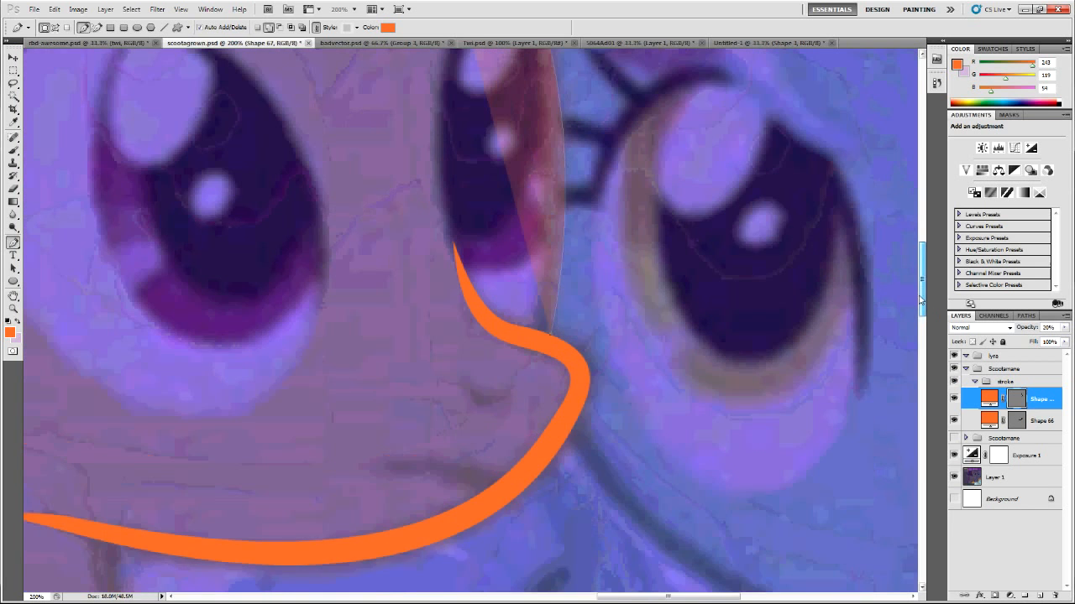
left_click_drag(533, 355, 503, 460)
scroll(747, 352, "up", 2)
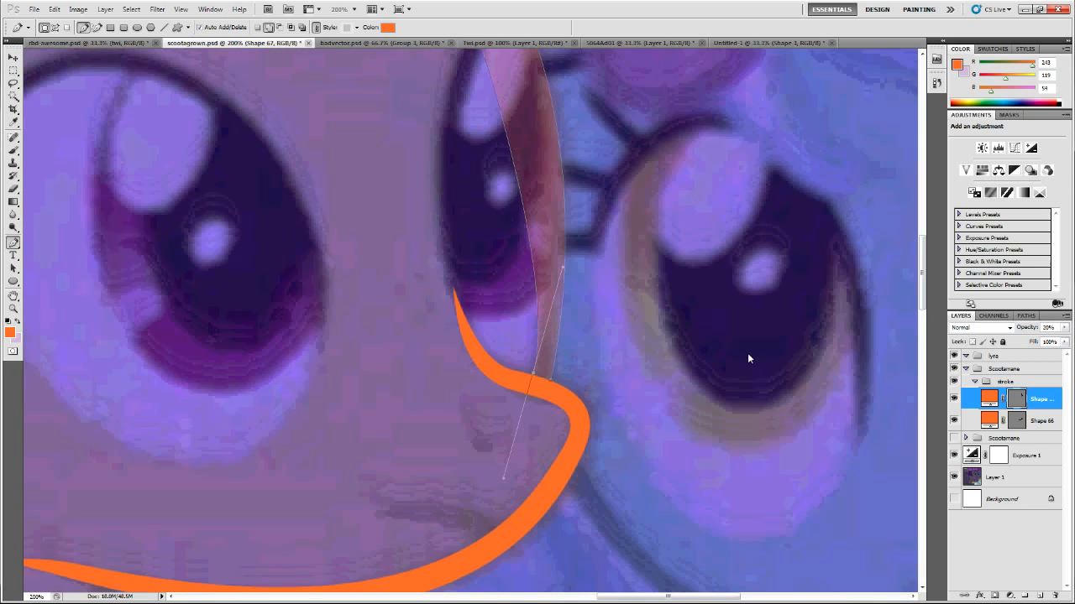
scroll(917, 272, "up", 5)
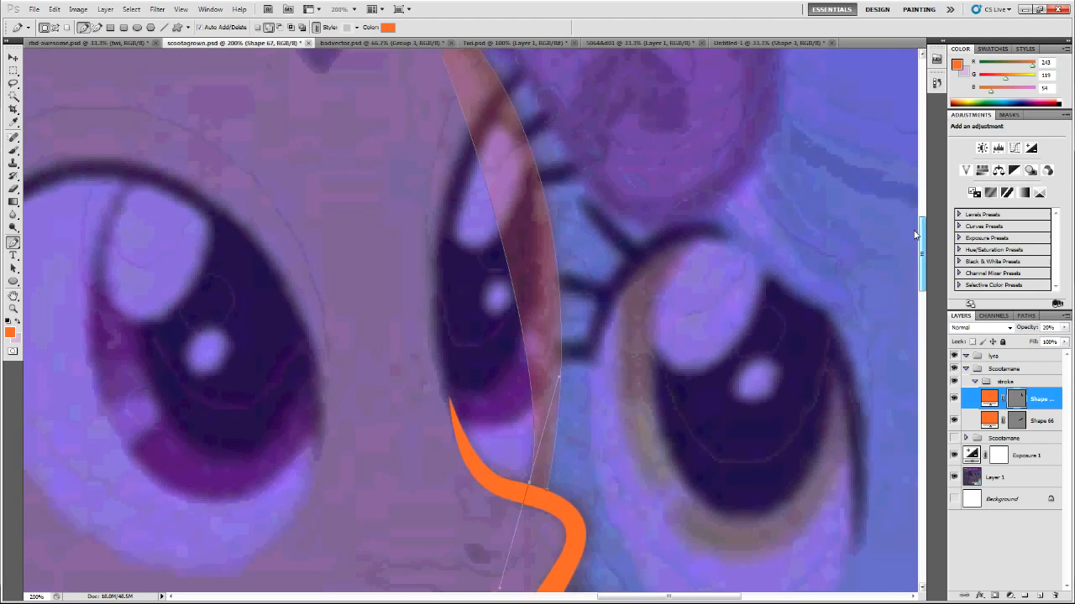
scroll(543, 453, "down", 2)
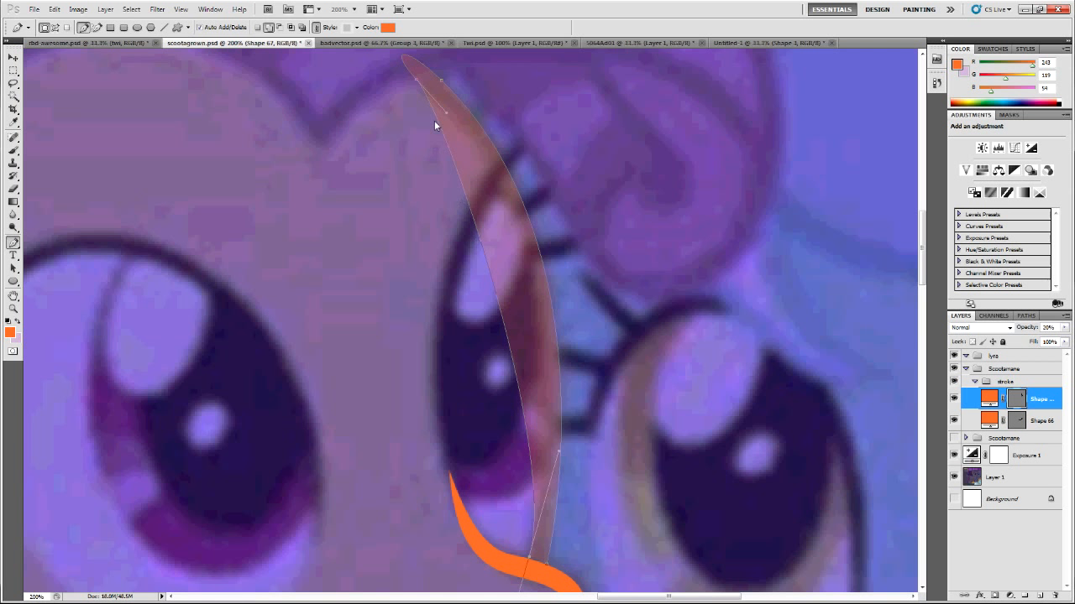
Bend the inner edge parallel to the outer one for a thin, even stroke, and close the shape at the nose bridge
left_click_drag(444, 116, 560, 217)
scroll(614, 480, "down", 2)
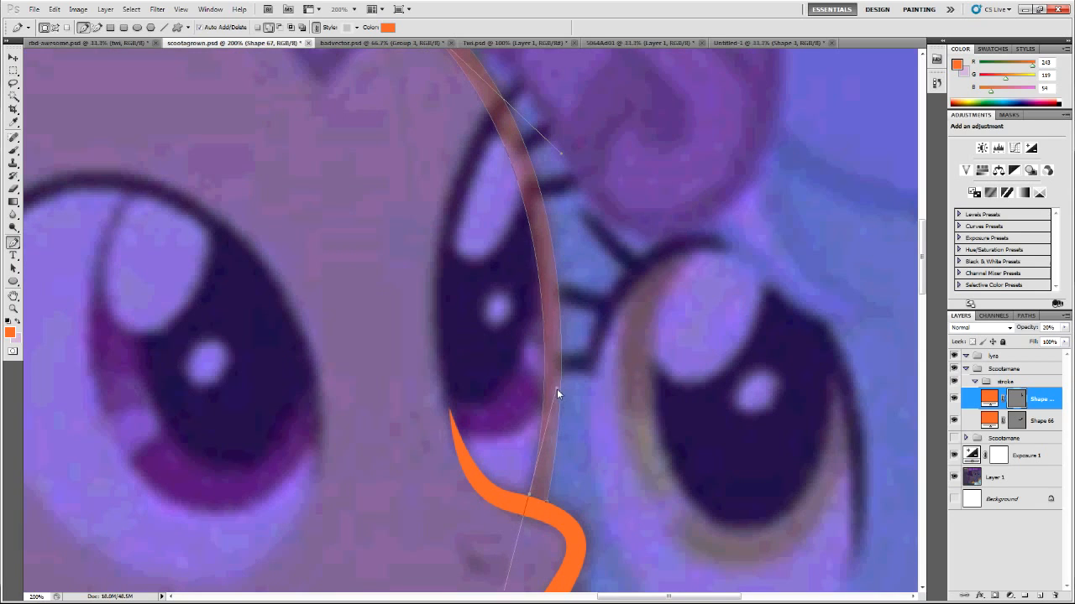
scroll(554, 290, "up", 3)
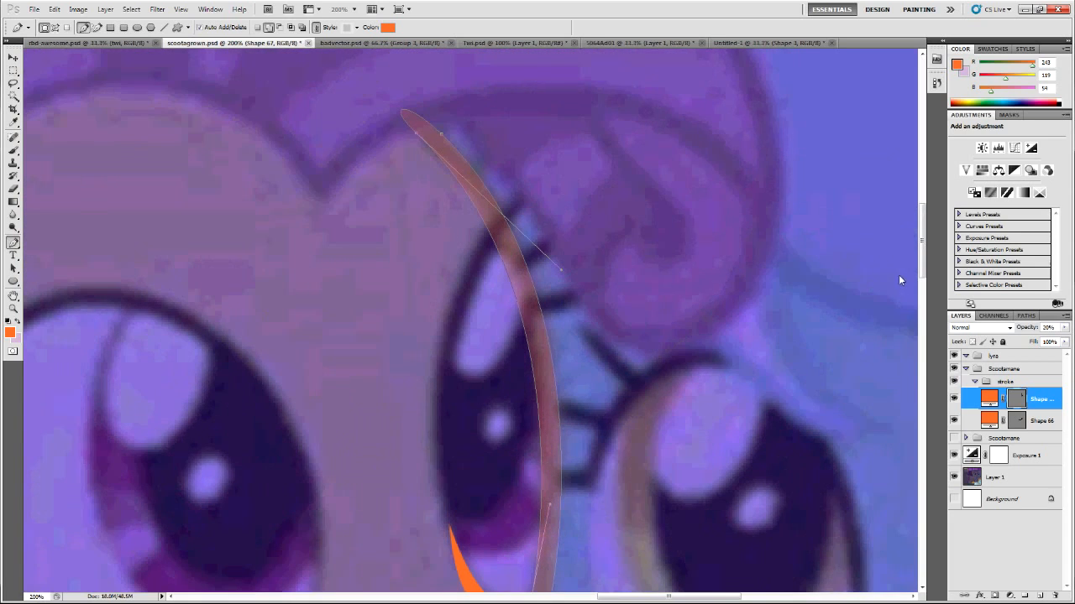
left_click_drag(921, 260, 921, 313)
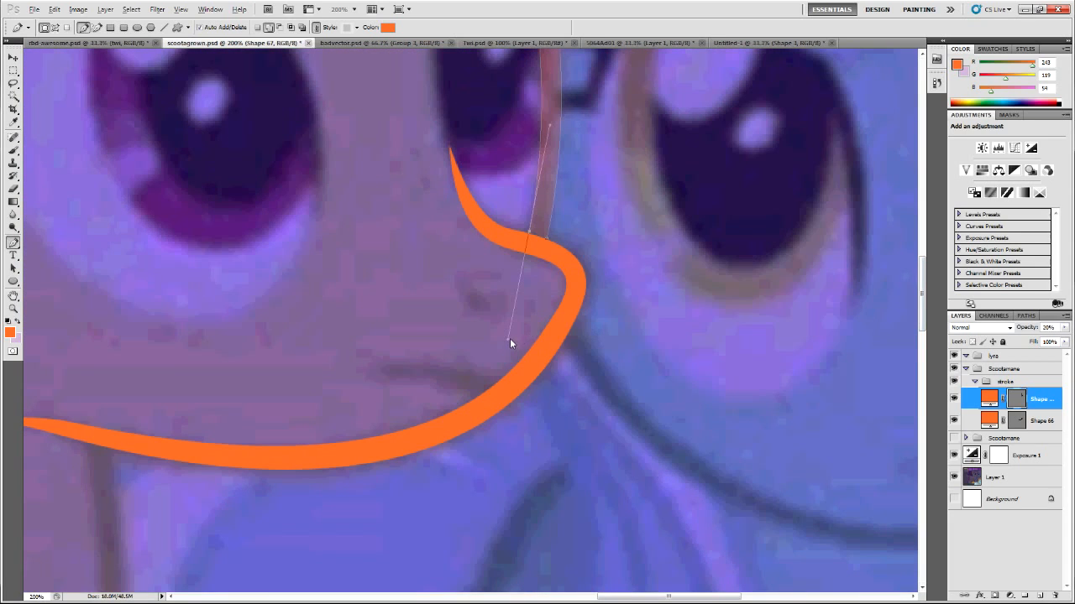
left_click_drag(548, 240, 539, 262)
scroll(540, 342, "up", 3)
mouse_move(922, 252)
left_mouse_down()
mouse_move(918, 204)
mouse_move(922, 239)
left_mouse_up()
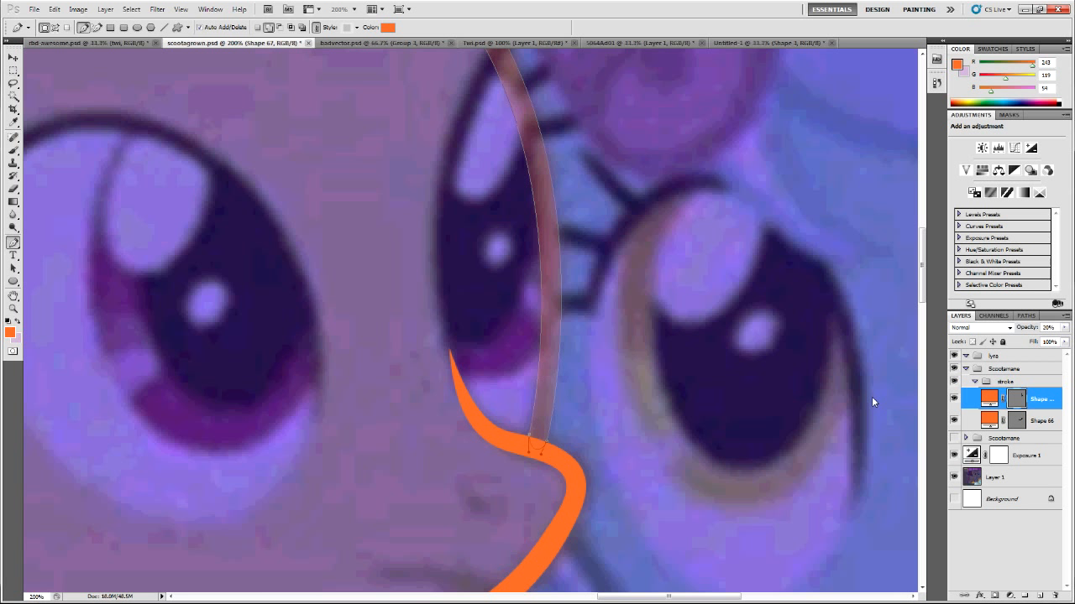
scroll(790, 390, "up", 8)
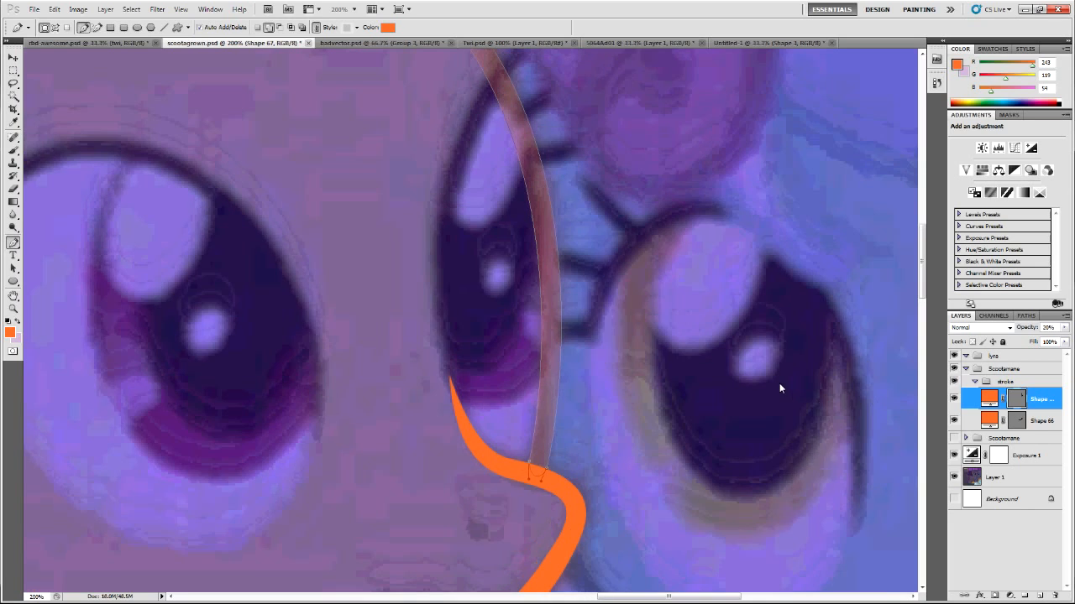
scroll(774, 387, "up", 2)
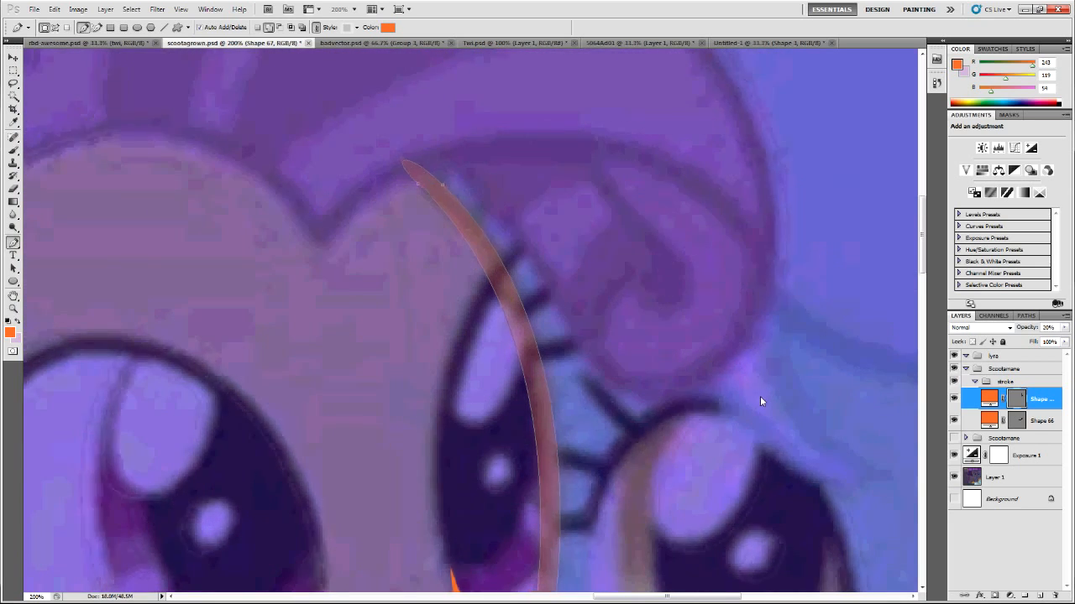
key("ctrl+minus")
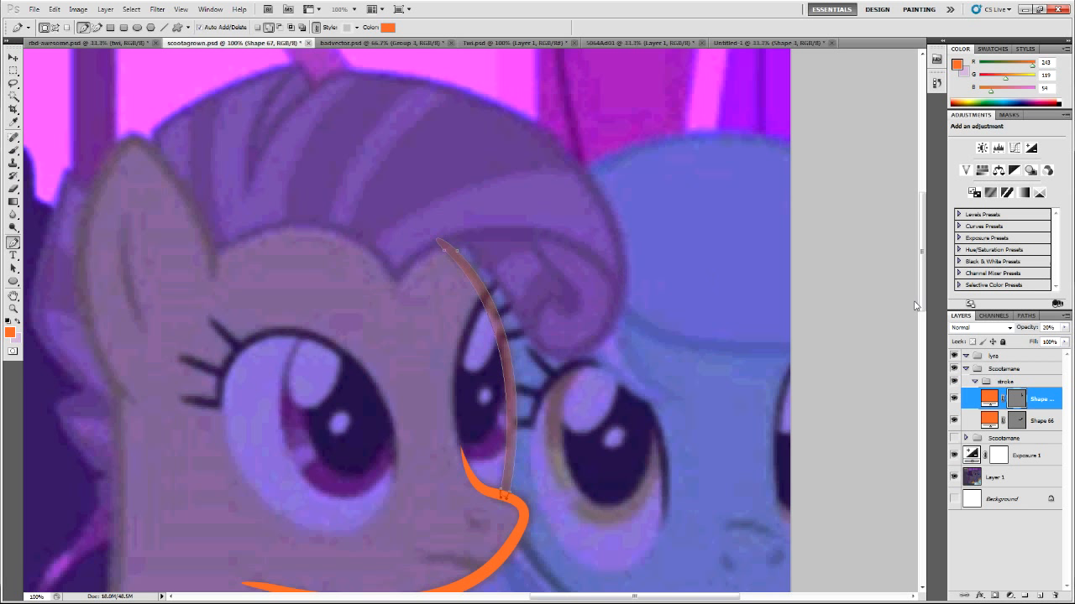
left_click(974, 382)
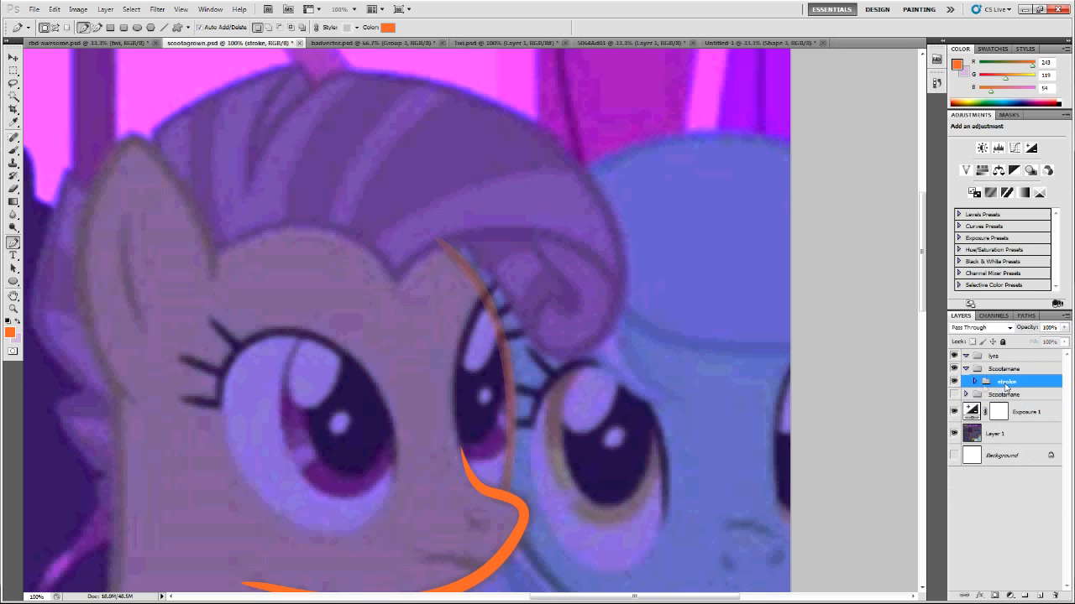
left_click(1023, 597)
mouse_move(1012, 385)
left_mouse_down()
mouse_move(1055, 540)
mouse_move(1056, 597)
left_mouse_up()
left_click(974, 382)
Restore the face-edge stroke layer to full opacity
left_click(1008, 399)
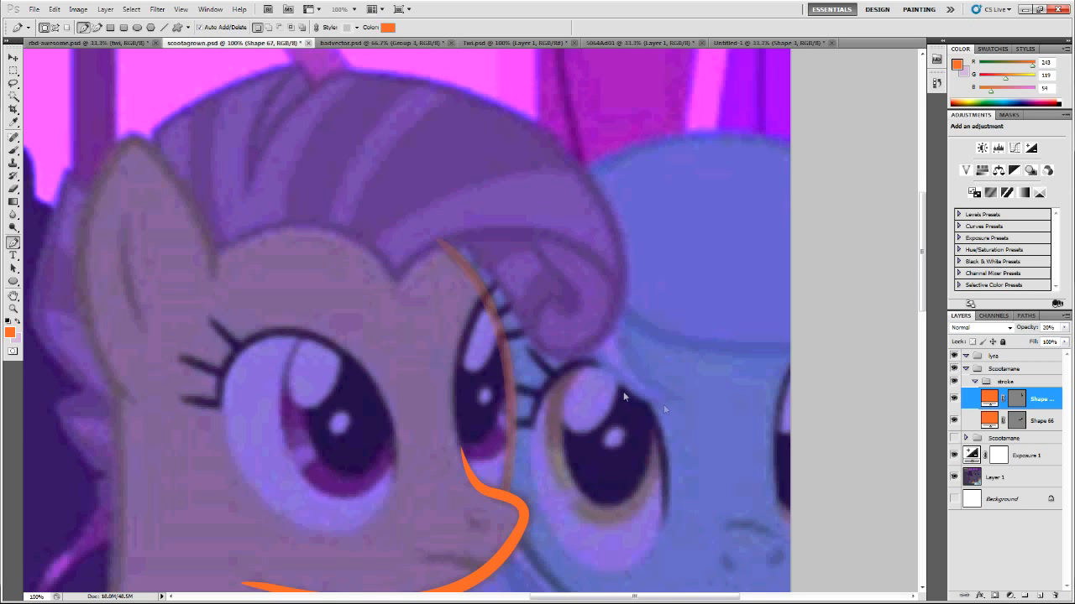
key("0")
scroll(548, 554, "down", 2)
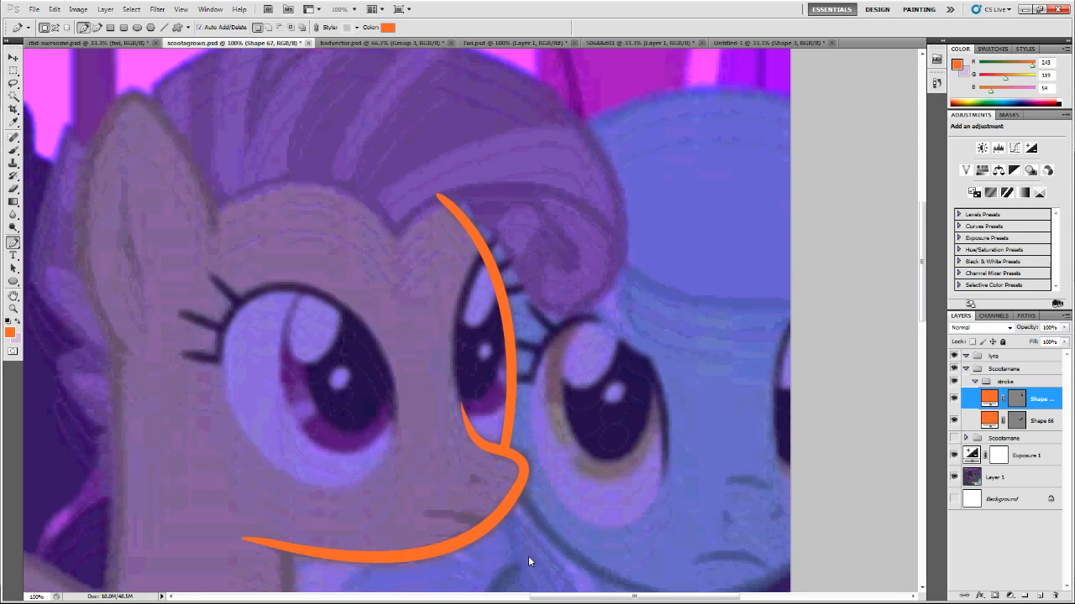
Start a new shape tracing the back of the neck from below the ear down into the crease where it meets the back
left_click_drag(592, 587, 549, 586)
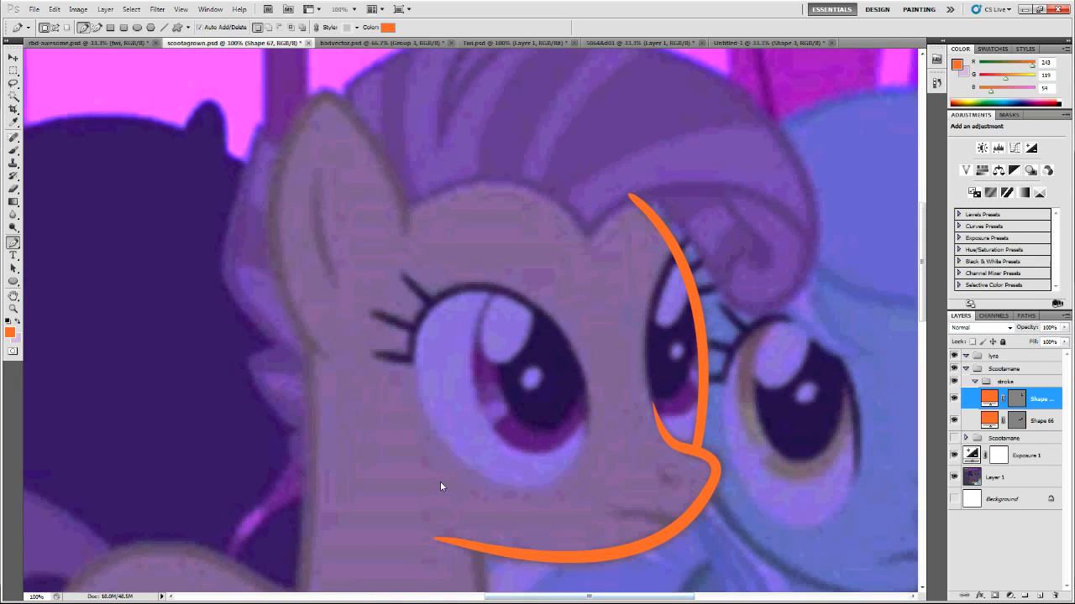
scroll(440, 480, "down", 3)
scroll(432, 457, "down", 2)
key("ctrl+plus")
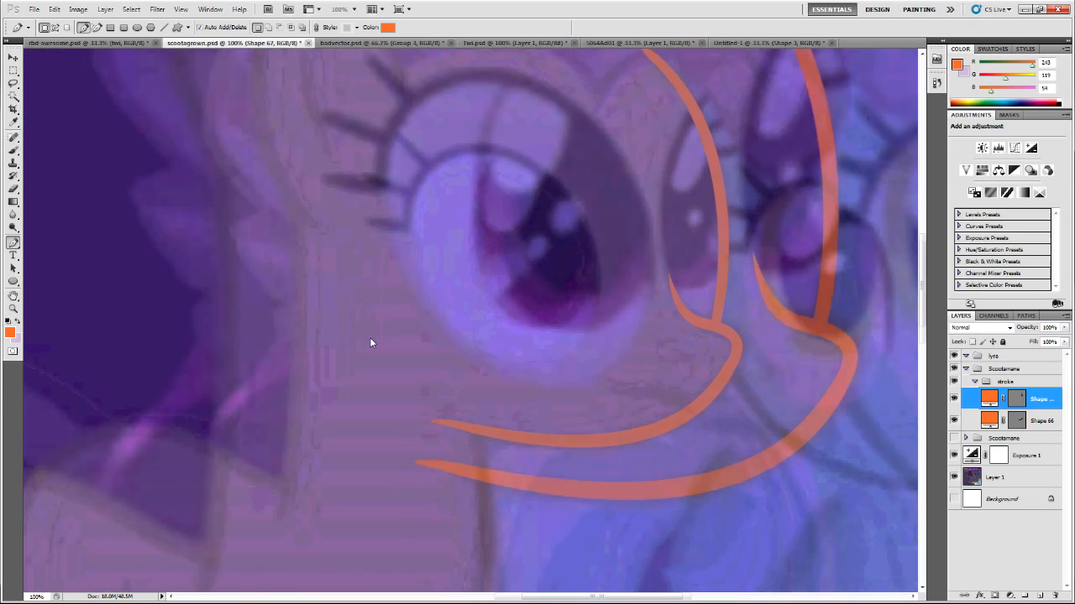
key("ctrl+minus")
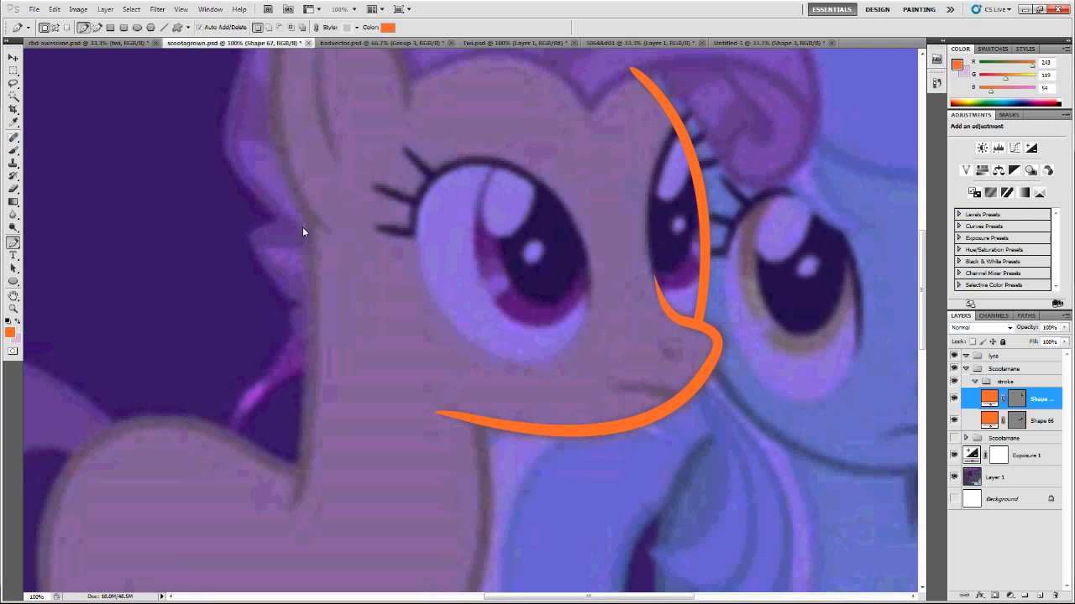
left_click_drag(303, 215, 308, 257)
left_click_drag(300, 465, 291, 494)
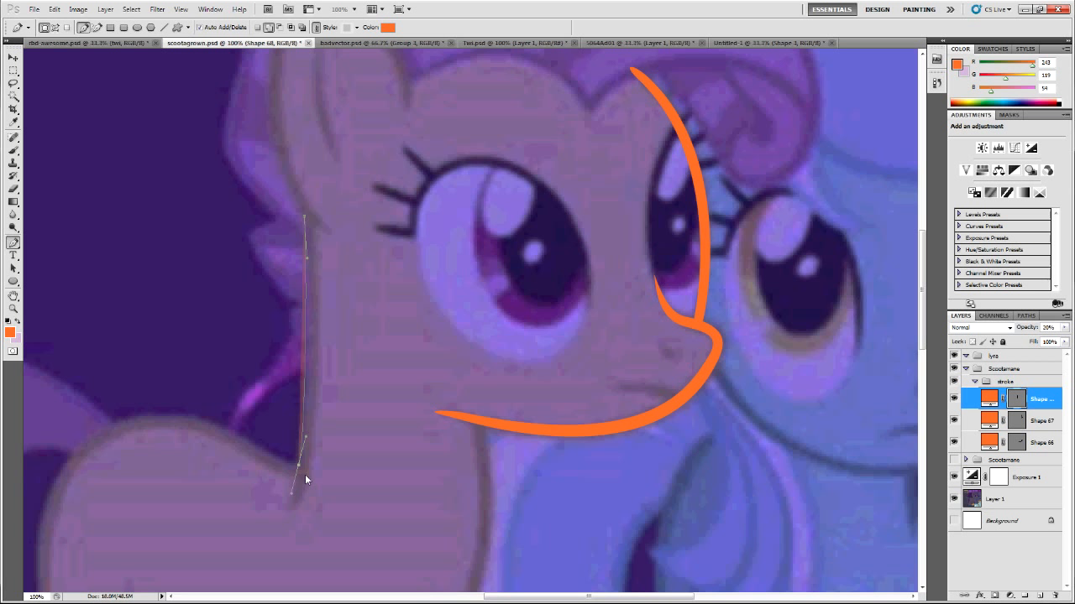
left_click(288, 510)
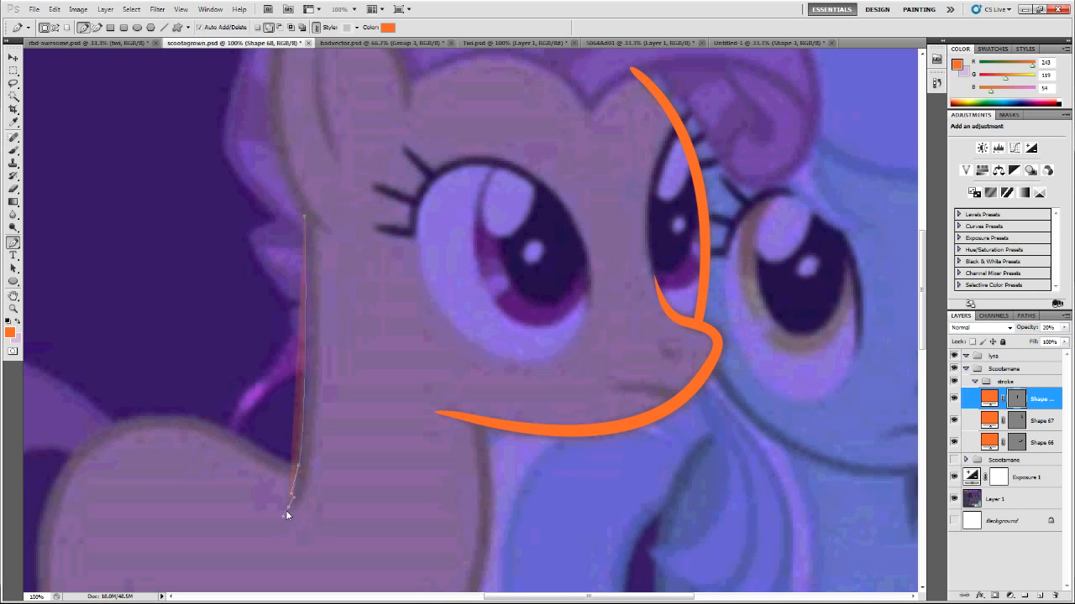
Try removing the lower anchor of the neck edge and turning the stroke's tip with a new anchor beside it
left_click(299, 465, "ctrl")
left_click(300, 467)
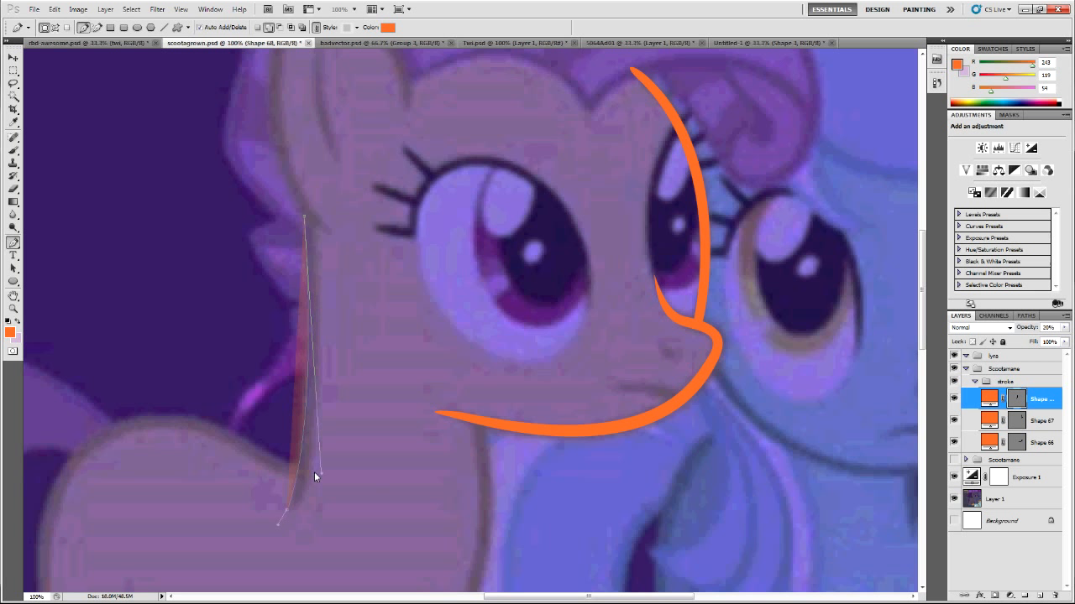
mouse_move(300, 500)
left_mouse_down()
mouse_move(305, 491)
mouse_move(299, 512)
left_mouse_up()
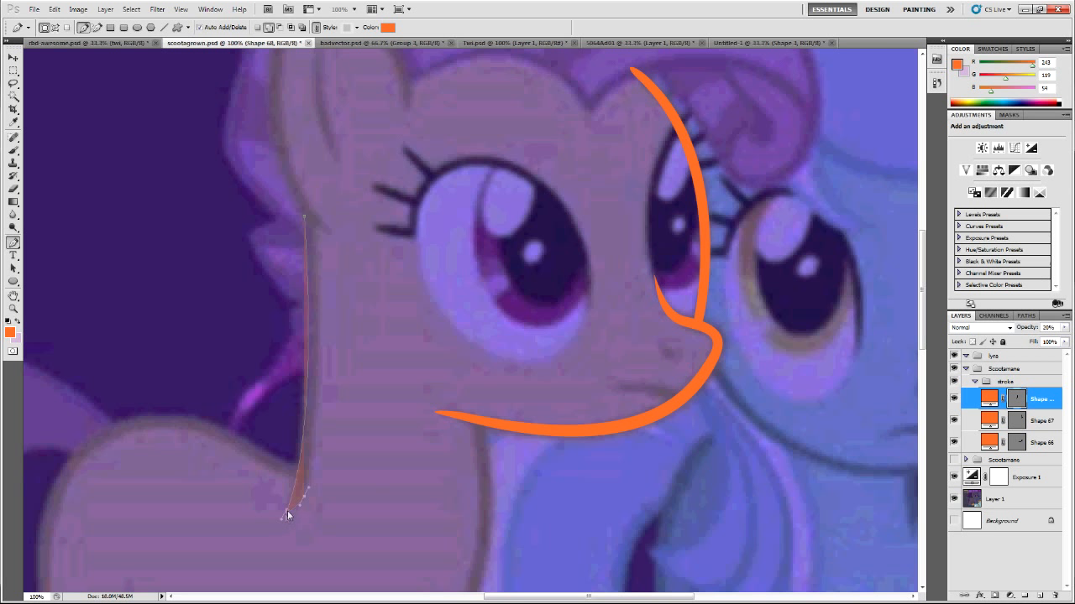
key("ctrl+plus")
key("ctrl+plus")
key("ctrl+plus")
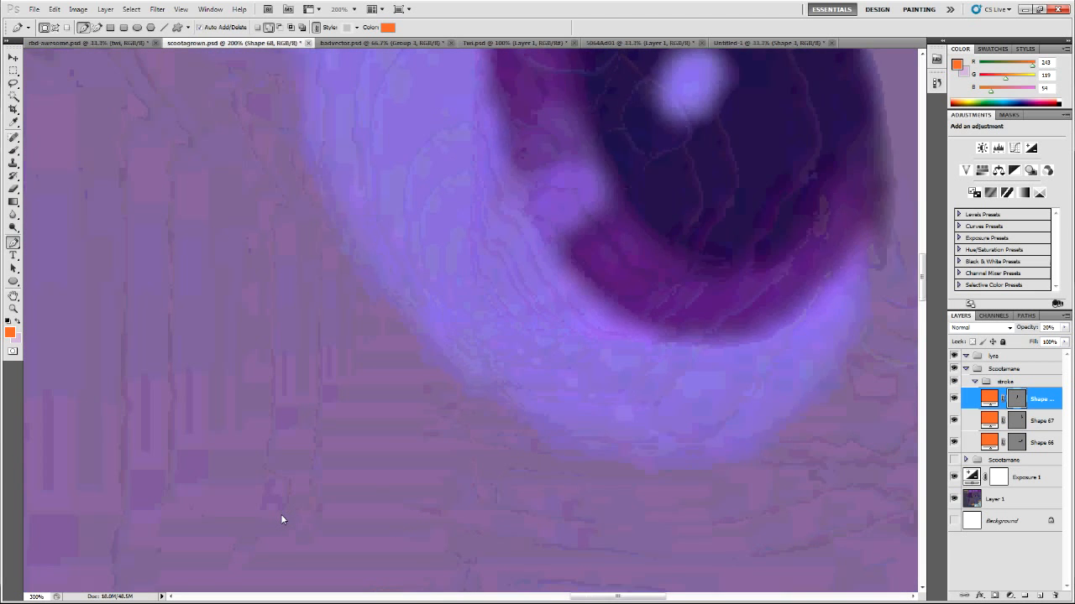
left_click_drag(922, 288, 918, 355)
mouse_move(620, 597)
left_mouse_down()
mouse_move(468, 581)
mouse_move(542, 598)
mouse_move(516, 597)
mouse_move(608, 585)
left_mouse_up()
key("ctrl+minus")
scroll(255, 316, "up", 8)
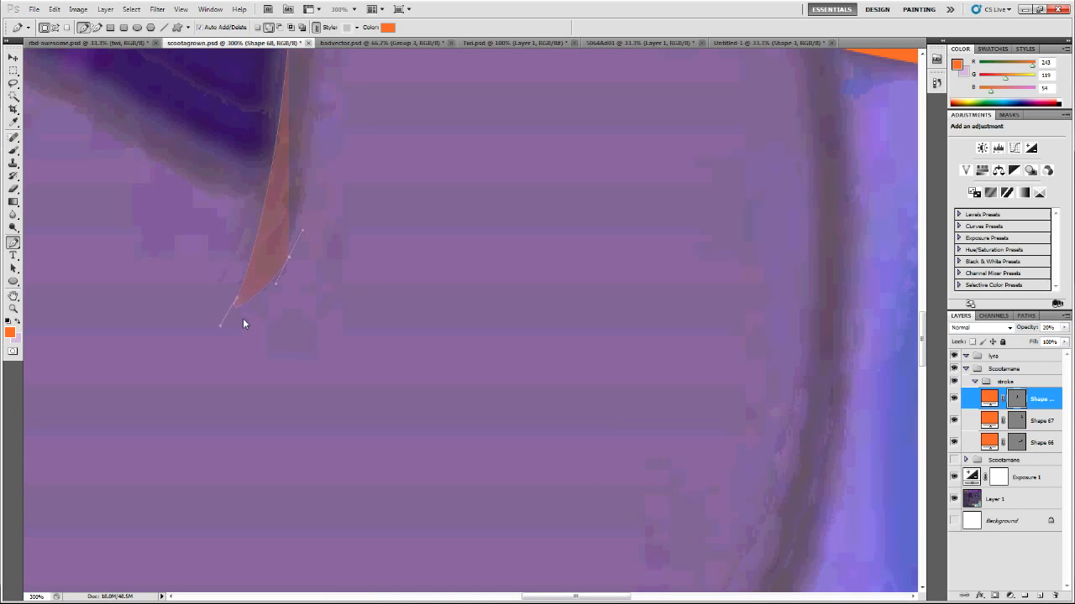
Try another anchor adjustment at the neck stroke's tip, and undo the edits back to the traced edge with its lower anchor
left_click(235, 399)
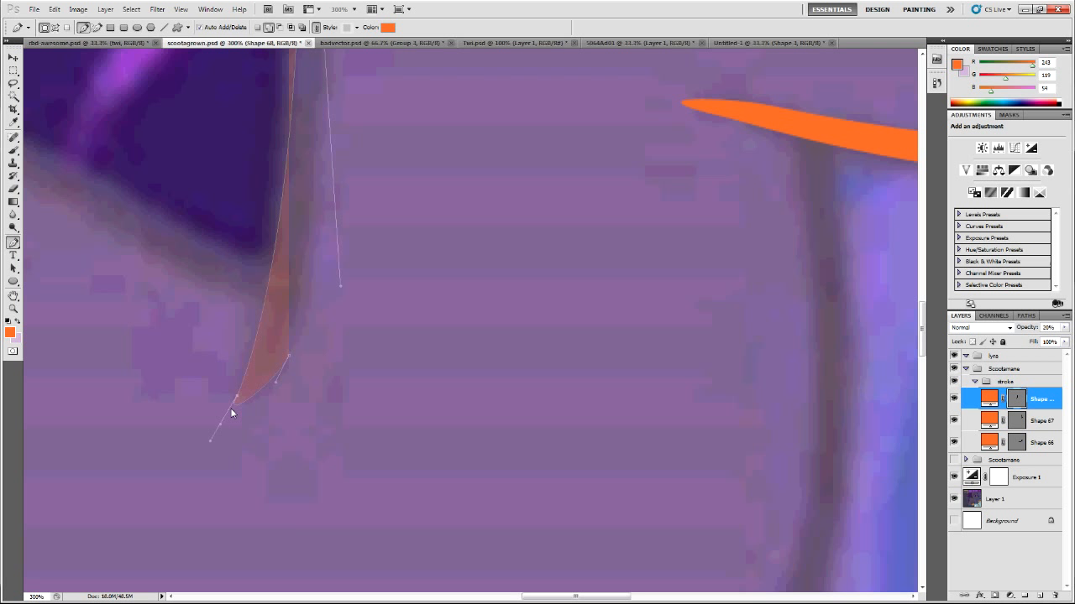
key("ctrl+z")
left_click(238, 396, "ctrl")
key("ctrl+alt+z")
key("ctrl+alt+z")
key("ctrl+alt+z")
key("ctrl+alt+z")
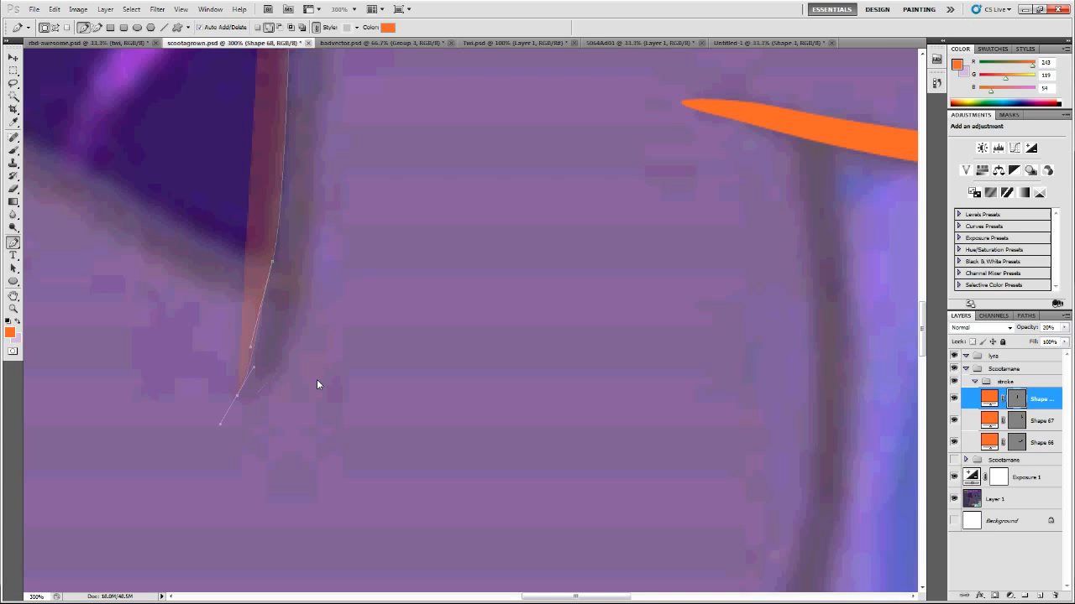
Delete the anchor just above the neck stroke's lower tip so the edge runs as one continuous curve
key("ctrl+minus")
key("ctrl+minus")
key("ctrl+minus")
scroll(319, 384, "up", 2)
scroll(352, 387, "up", 1)
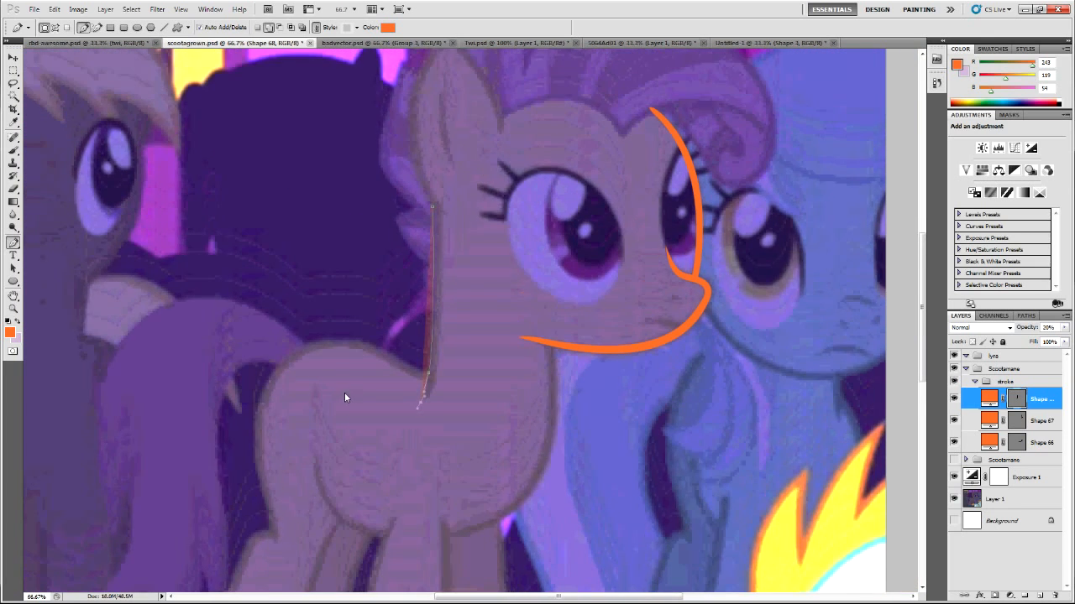
key("ctrl+plus")
left_click(410, 398)
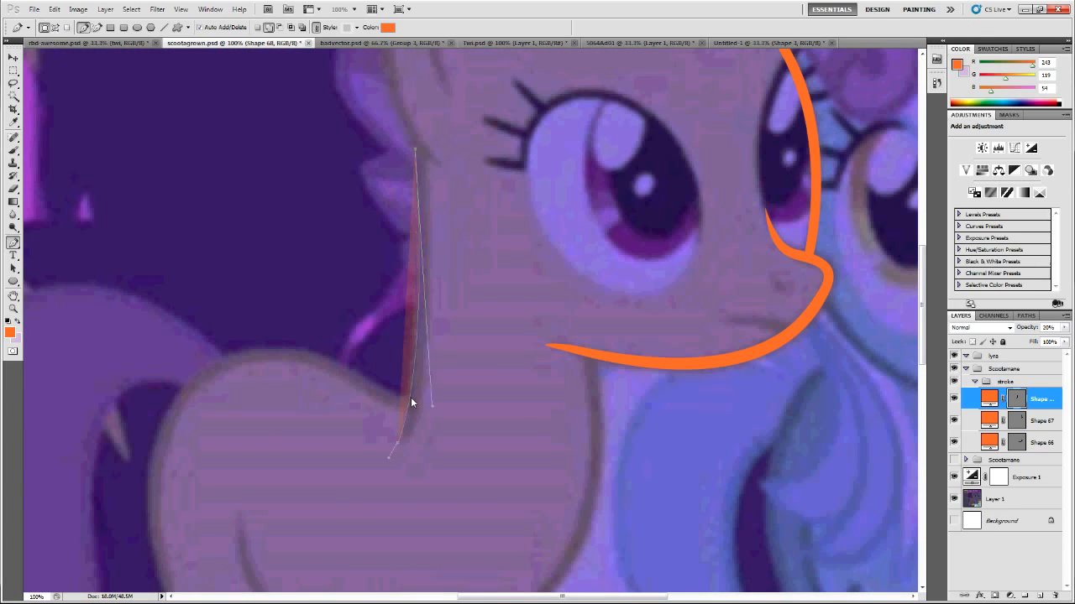
key("ctrl+z")
left_click(412, 391)
Try reshaping the lower tip of the neck stroke with a new curved segment, and undo it
left_click(397, 444, "ctrl")
left_click_drag(390, 472, 407, 424)
key("ctrl+alt+z")
key("ctrl+alt+z")
Try adjusting the curve handles around the neck stroke's lower tip, and undo these adjustments
left_click_drag(425, 386, 428, 355)
left_click_drag(395, 443, 400, 447)
key("ctrl+alt+z")
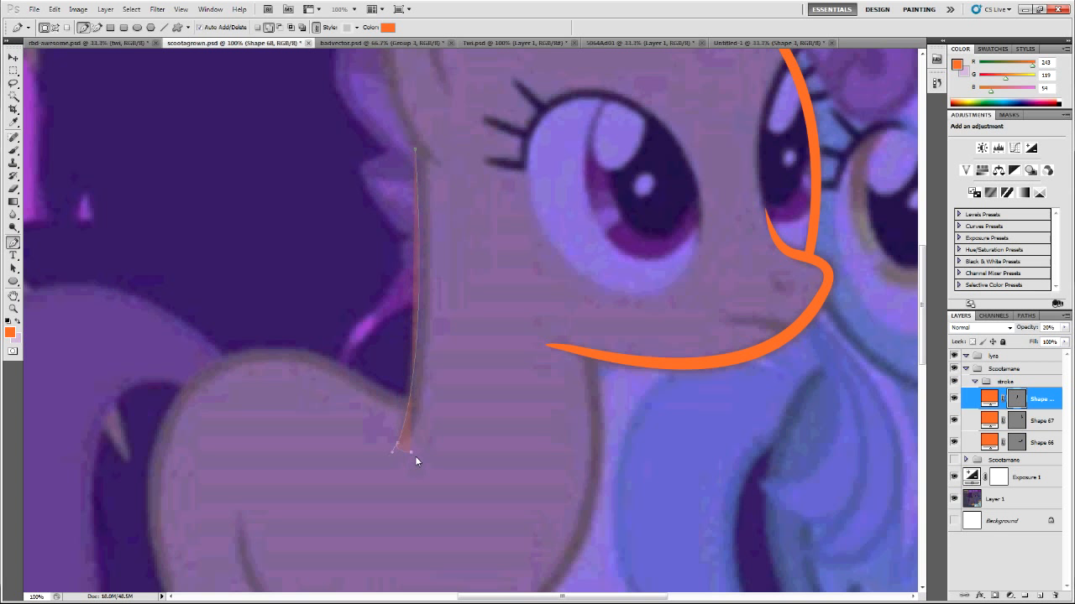
scroll(415, 456, "down", 2)
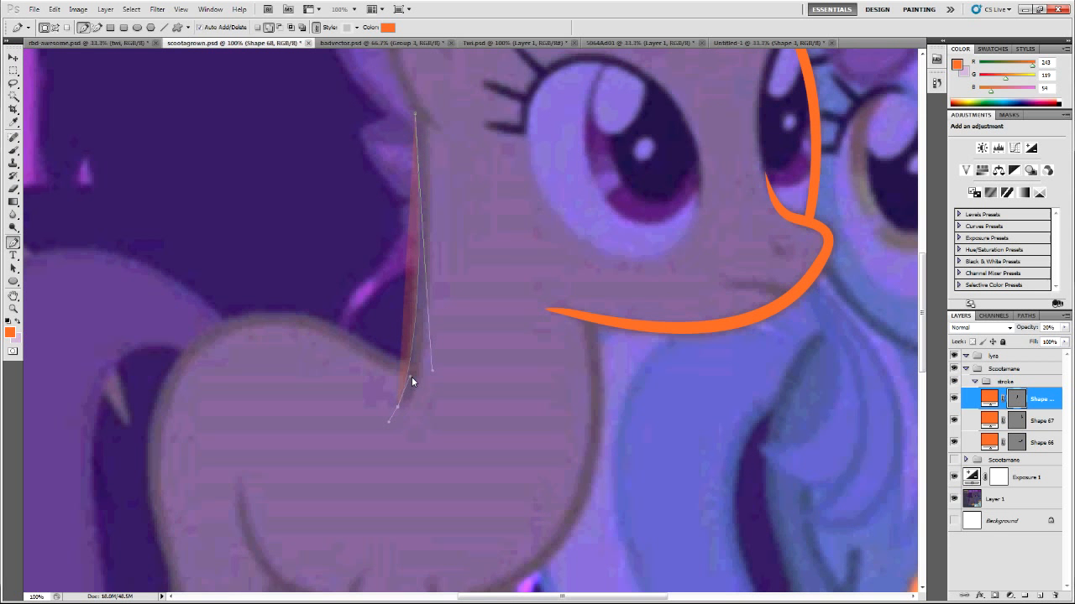
key("ctrl+alt+z")
key("ctrl+alt+z")
key("ctrl+alt+z")
key("ctrl+alt+z")
Adjust the curve handles at both ends of the neck edge so the path follows the reference outline
left_click_drag(397, 405, 373, 452)
left_click(417, 158, "ctrl")
left_click(417, 152, "ctrl")
left_click_drag(418, 156, 420, 165)
left_click_drag(374, 451, 395, 410)
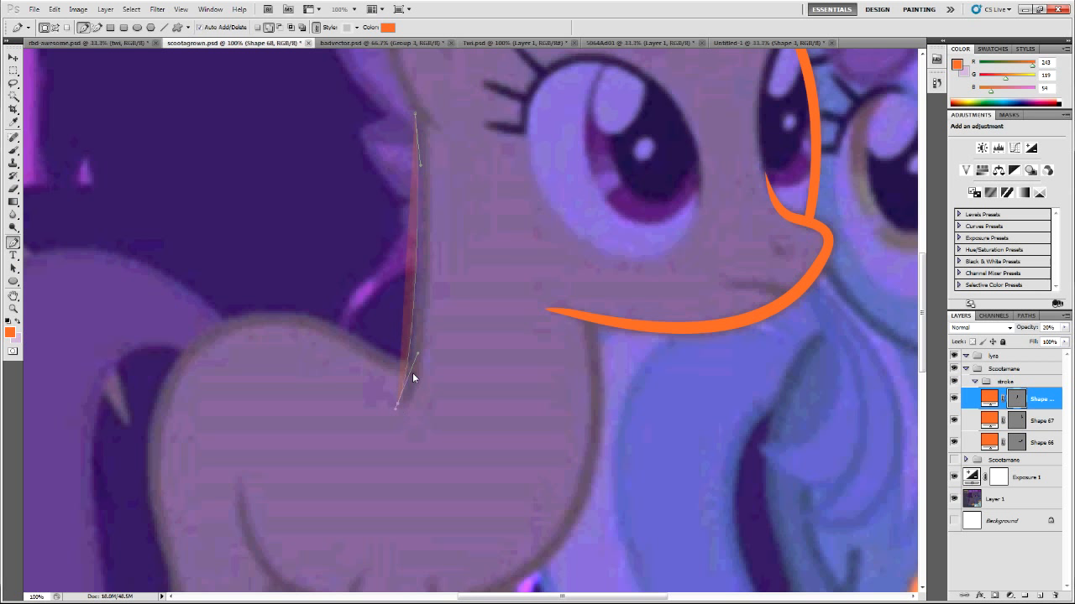
left_click_drag(419, 353, 420, 359)
left_click_drag(414, 283, 415, 280)
Switch to badvector.psd, hide the reference Layer 1 and draw a small curved test shape beside the pony's face
left_click(487, 41)
left_click(414, 43)
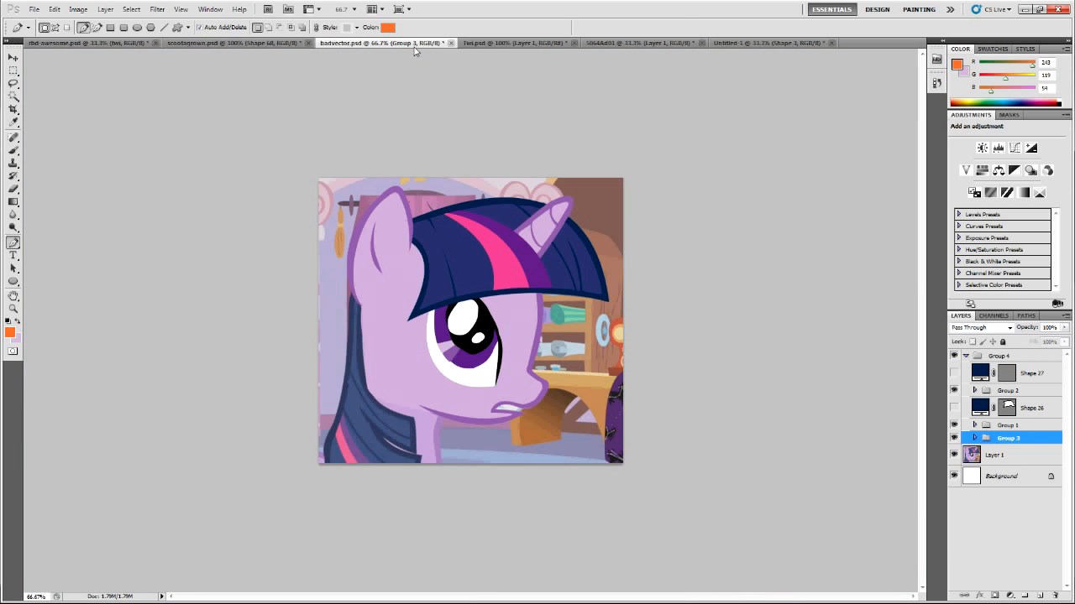
left_click(955, 456)
left_click(955, 456)
left_click(578, 316)
left_click_drag(568, 349, 590, 346)
mouse_move(596, 317)
left_mouse_down()
mouse_move(598, 362)
mouse_move(599, 342)
mouse_move(585, 345)
mouse_move(597, 364)
left_mouse_up()
left_click(590, 335)
Try stepping back through the latest anchor edits of the test shape
key("ctrl+alt+z")
key("ctrl+alt+z")
key("ctrl+alt+z")
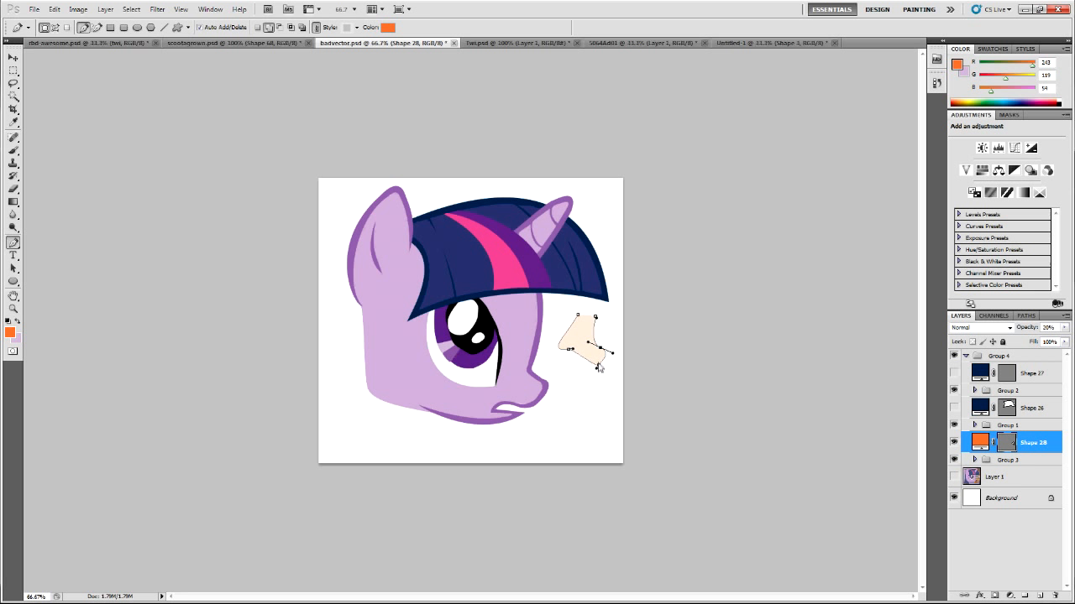
key("ctrl+alt+z")
left_click(54, 9)
left_click(57, 18)
left_click(54, 11)
left_click(58, 32)
Select the Shape 28 vector mask and undo the last anchors drawn on the test shape
key("ctrl+plus")
key("ctrl+plus")
left_click(1010, 464)
left_click(1009, 442)
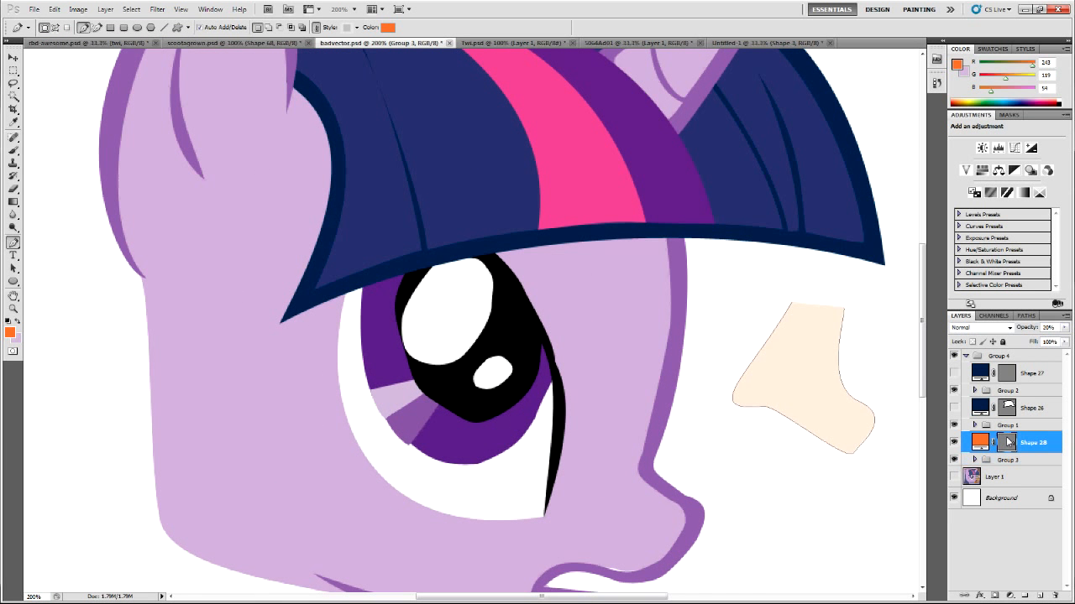
scroll(654, 504, "right", 5)
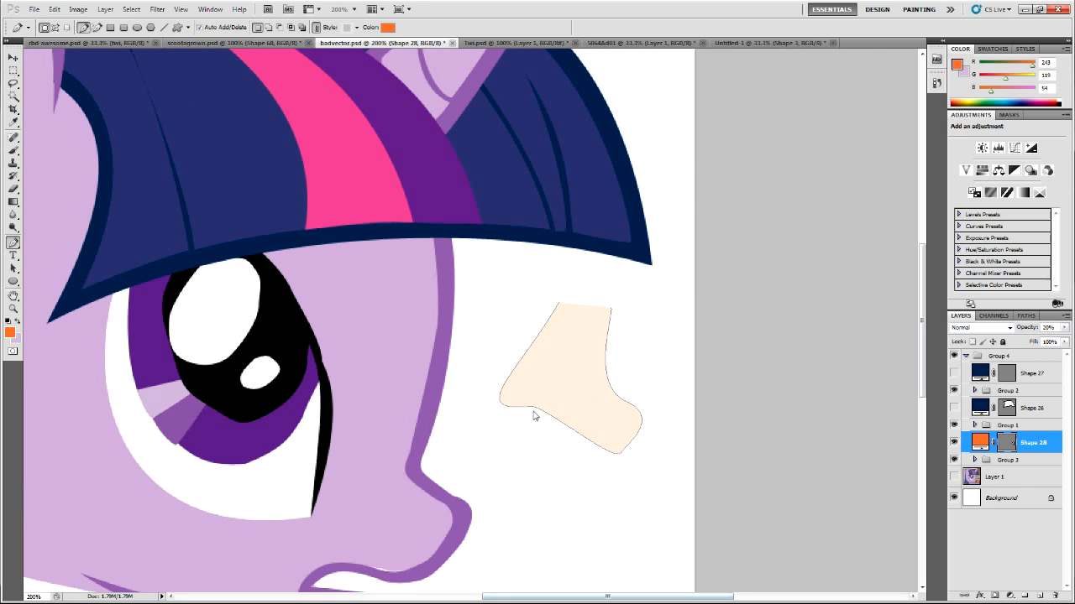
key("ctrl+alt+z")
key("ctrl+alt+z")
key("ctrl+alt+z")
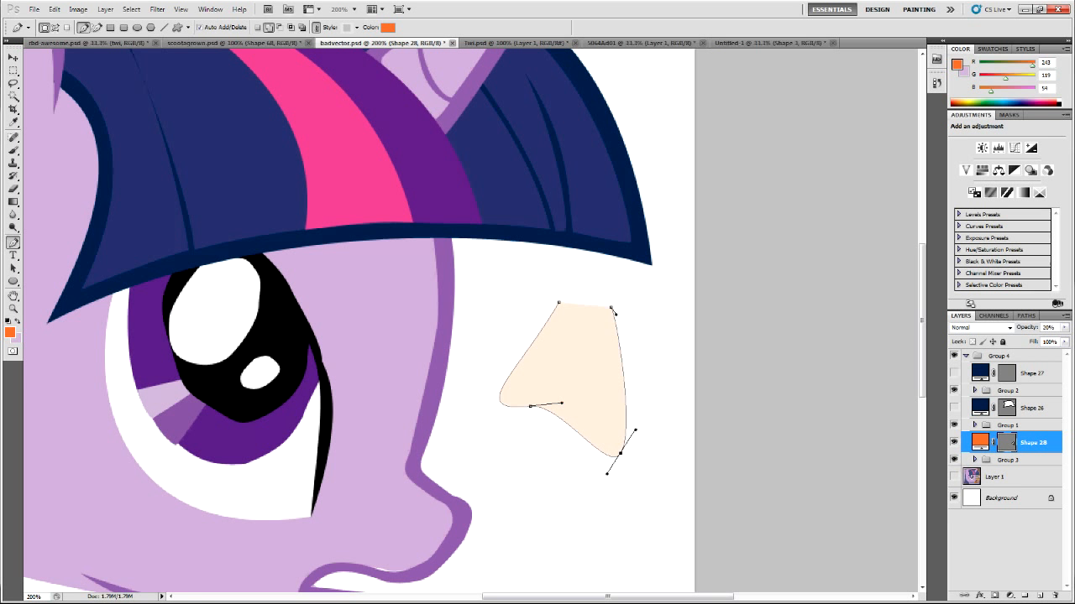
Return to scootagrown.psd and fine-tune the lower and upper curve handles of the neck edge against the reference line
left_click(204, 43)
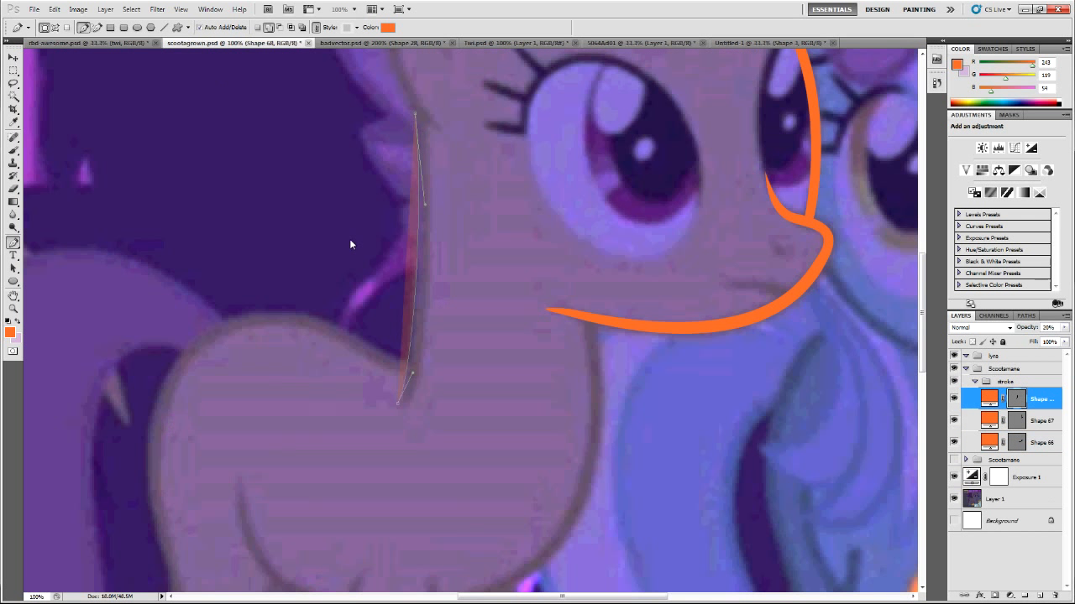
scroll(370, 376, "down", 2)
key("ctrl+plus")
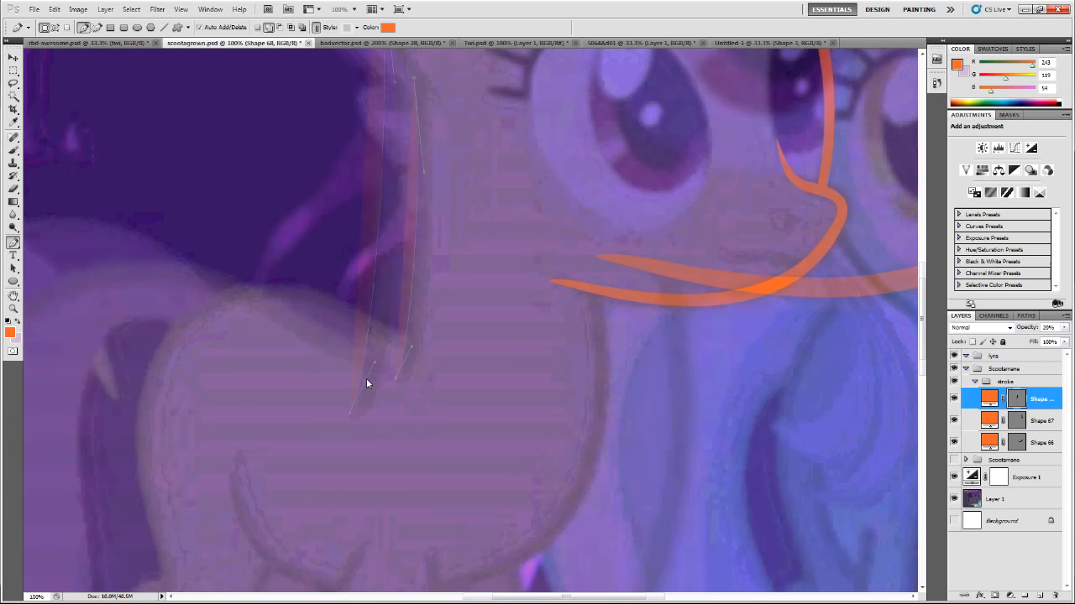
left_click_drag(355, 368, 363, 371)
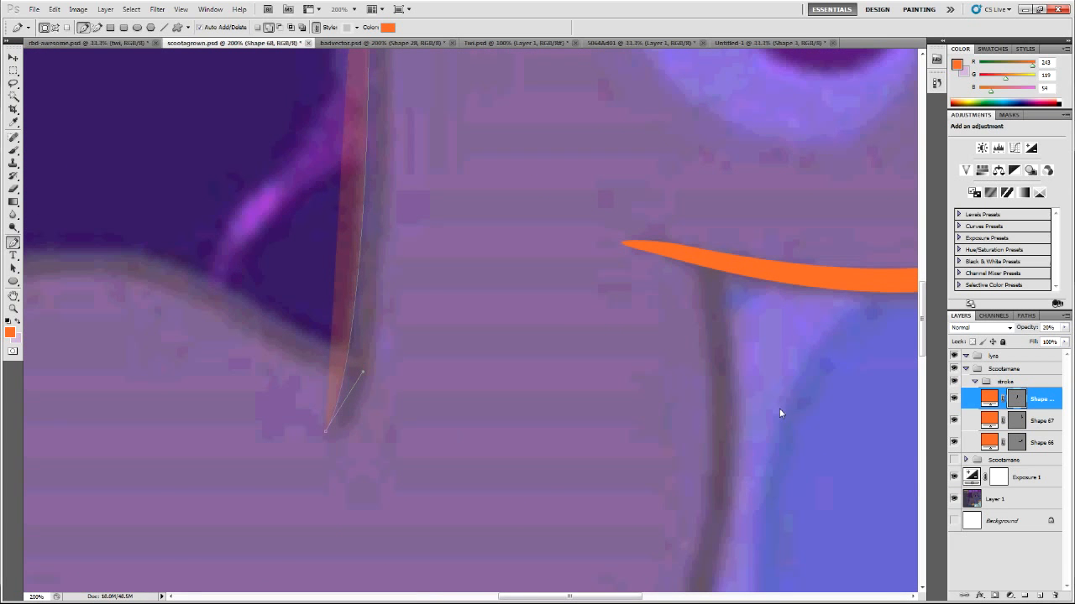
left_click_drag(920, 329, 919, 279)
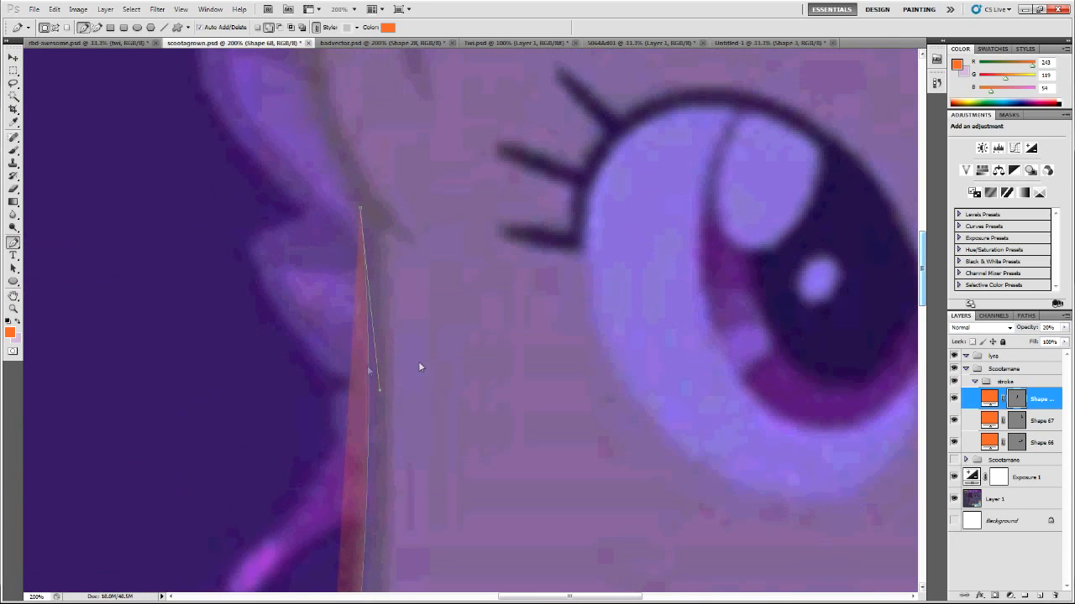
left_click_drag(375, 392, 384, 399)
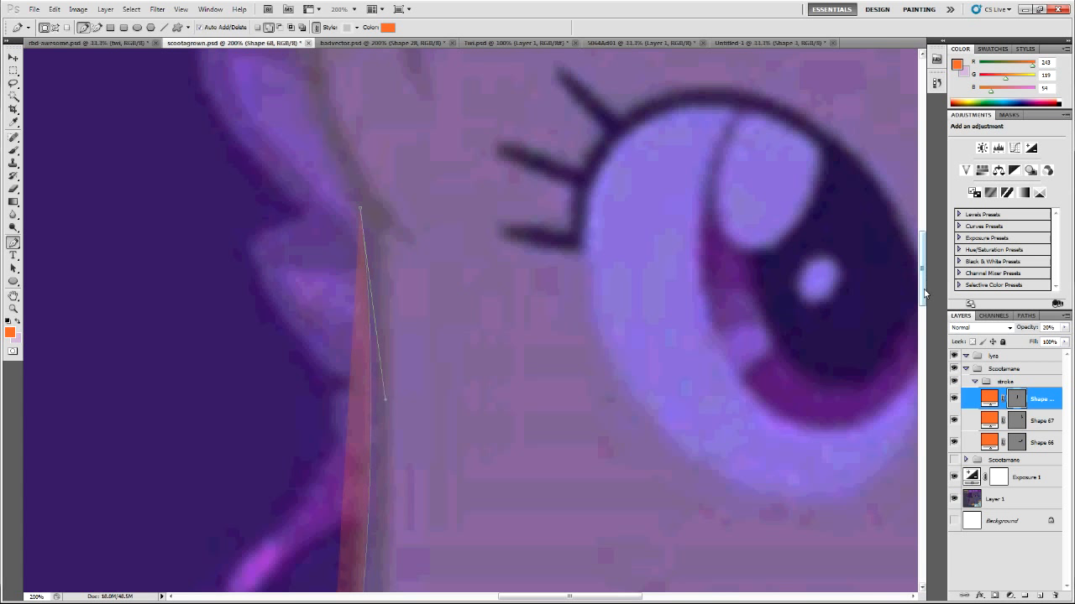
left_click_drag(923, 275, 924, 320)
Try continuing the neck stroke with wide corner points inside the neck, and undo them
left_click_drag(362, 411, 447, 351)
left_click(427, 288)
left_click(475, 280)
key("ctrl+alt+z")
key("ctrl+alt+z")
key("ctrl+alt+z")
key("ctrl+alt+z")
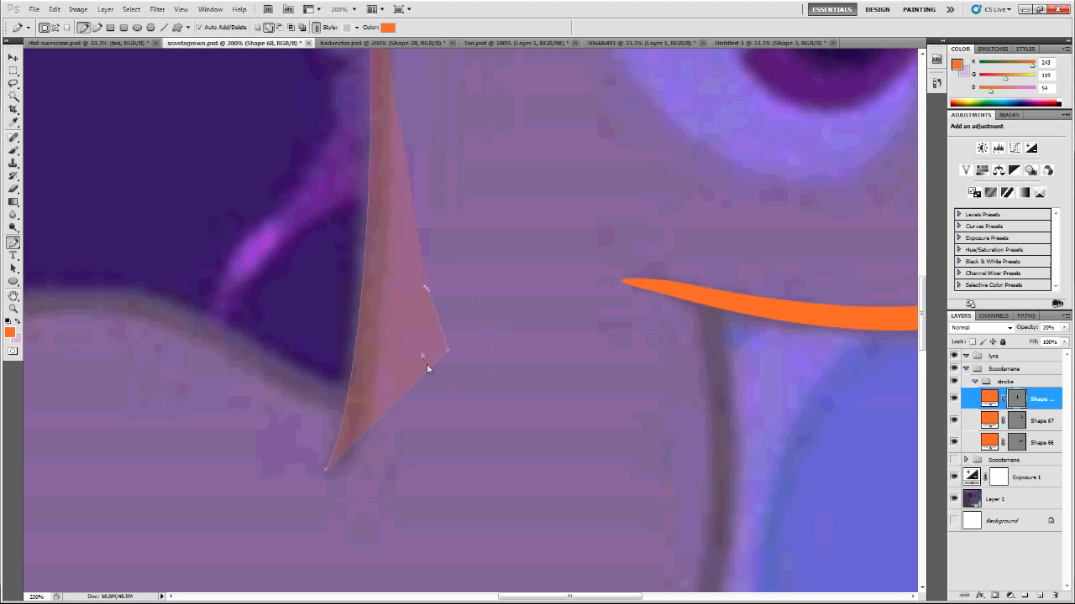
Draw the neck stroke's second edge with curved anchors from the lower tip up to the ear end
left_click_drag(380, 403, 384, 380)
scroll(400, 518, "up", 3)
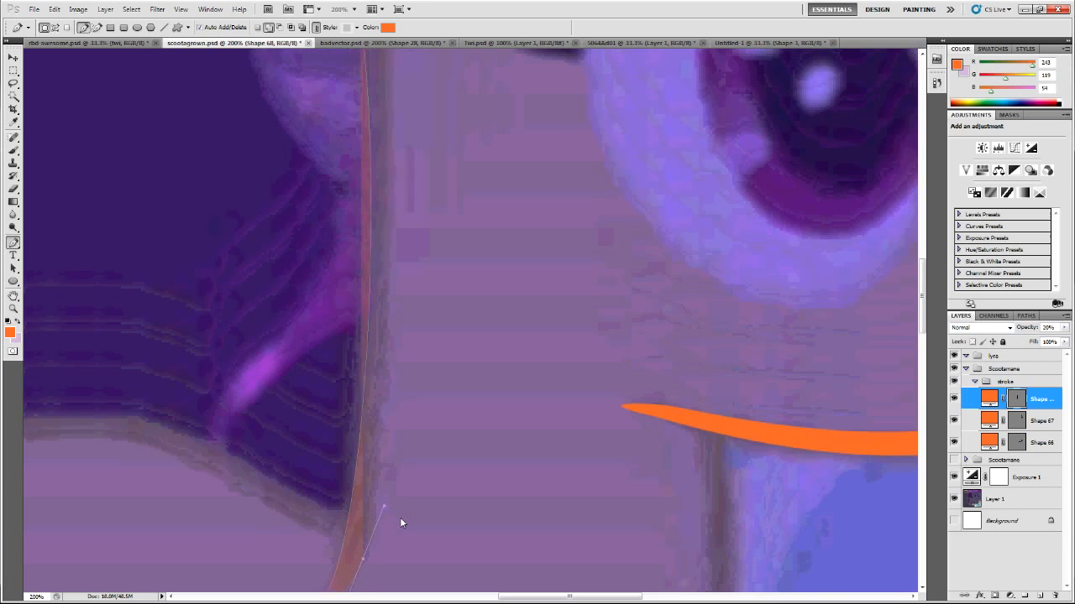
scroll(400, 517, "up", 4)
left_click_drag(384, 198, 375, 73)
scroll(400, 123, "down", 5)
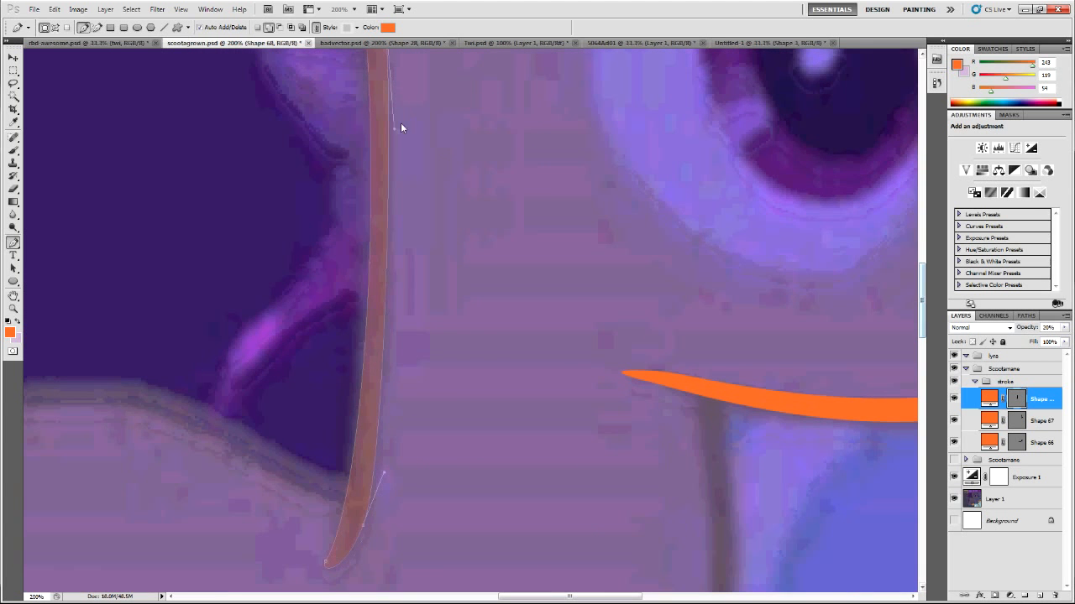
Add an anchor midway along the stroke's second edge and move it slightly outward
scroll(394, 353, "up", 2)
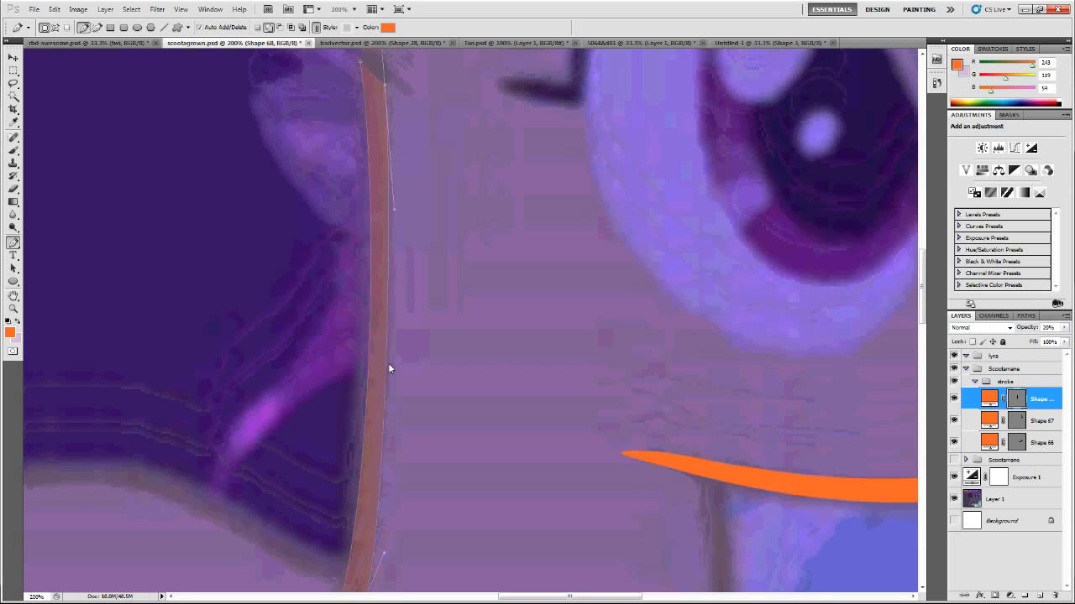
scroll(388, 369, "up", 2)
scroll(385, 377, "down", 3)
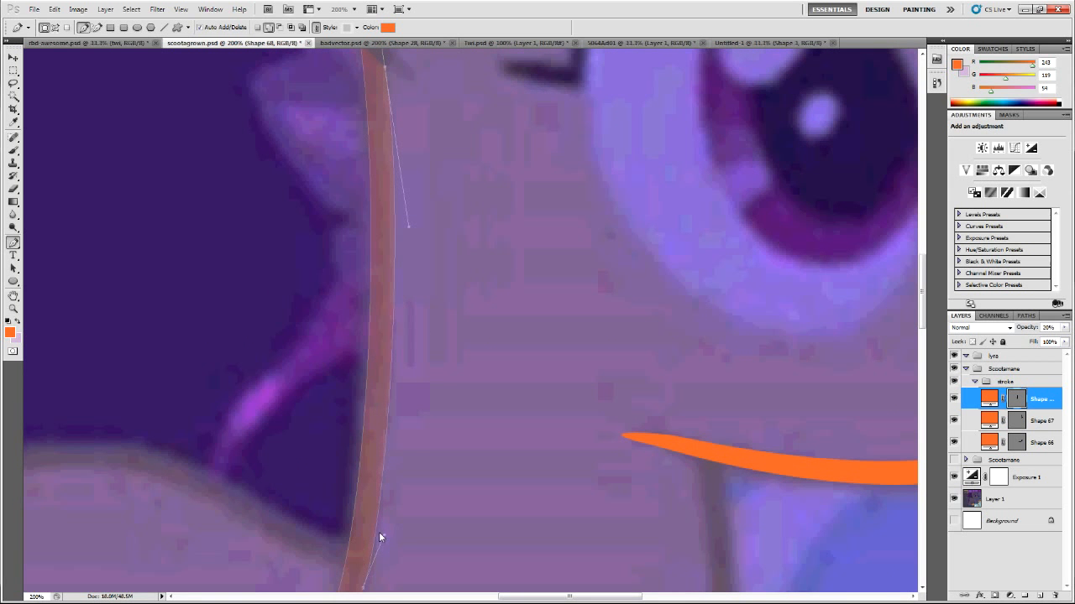
left_click(389, 297)
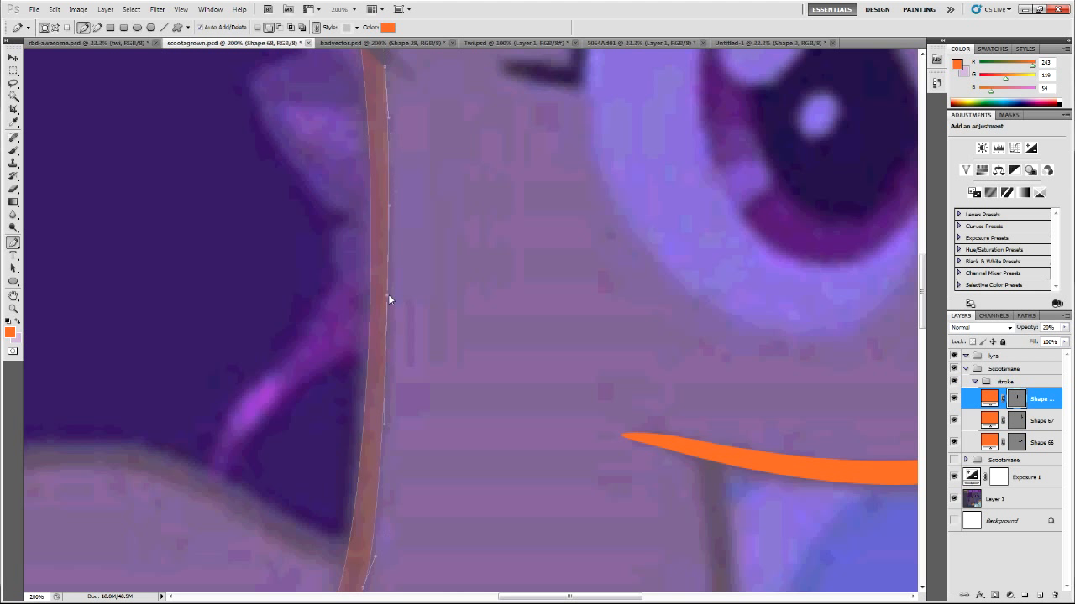
left_click_drag(387, 295, 392, 299)
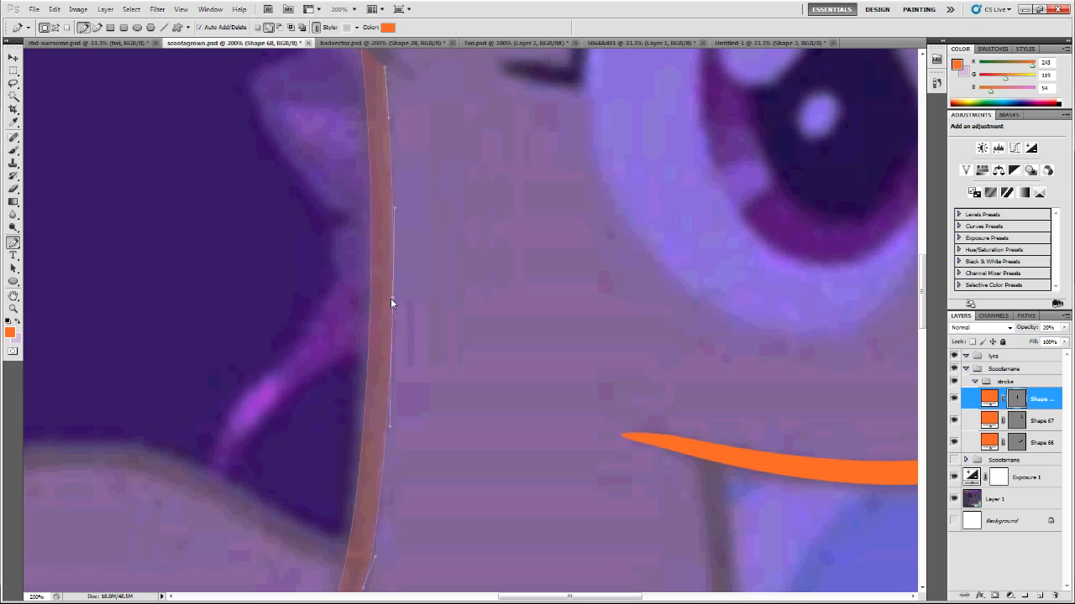
Try changing the lower handle of the new middle anchor, and undo the changes
left_click_drag(391, 422, 427, 370)
key("ctrl+z")
left_click_drag(394, 386, 392, 388)
key("ctrl+alt+z")
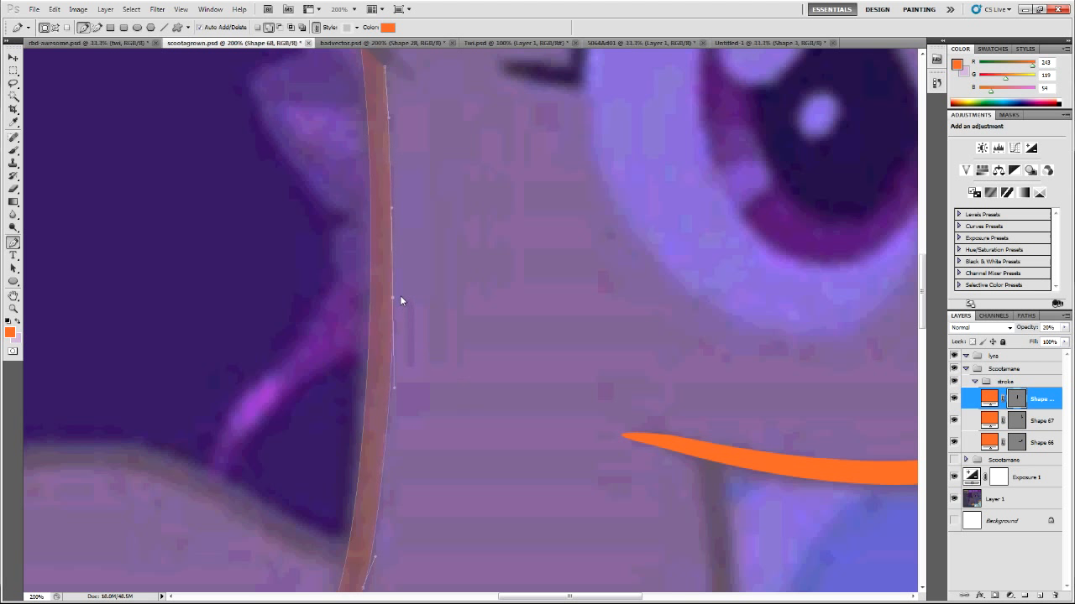
scroll(413, 363, "down", 1)
key("ctrl+alt+z")
key("ctrl+alt+z")
Even out the neck stroke's middle by shifting the second edge's anchor outward and adding an adjusted anchor on the opposite edge
left_click_drag(393, 278, 392, 375)
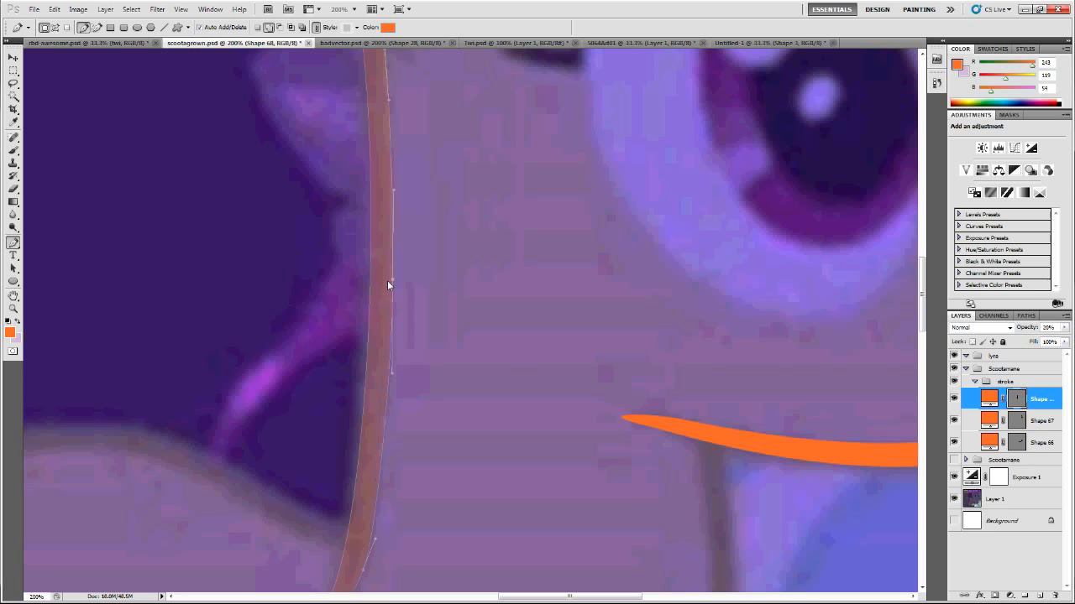
left_click_drag(392, 278, 395, 278)
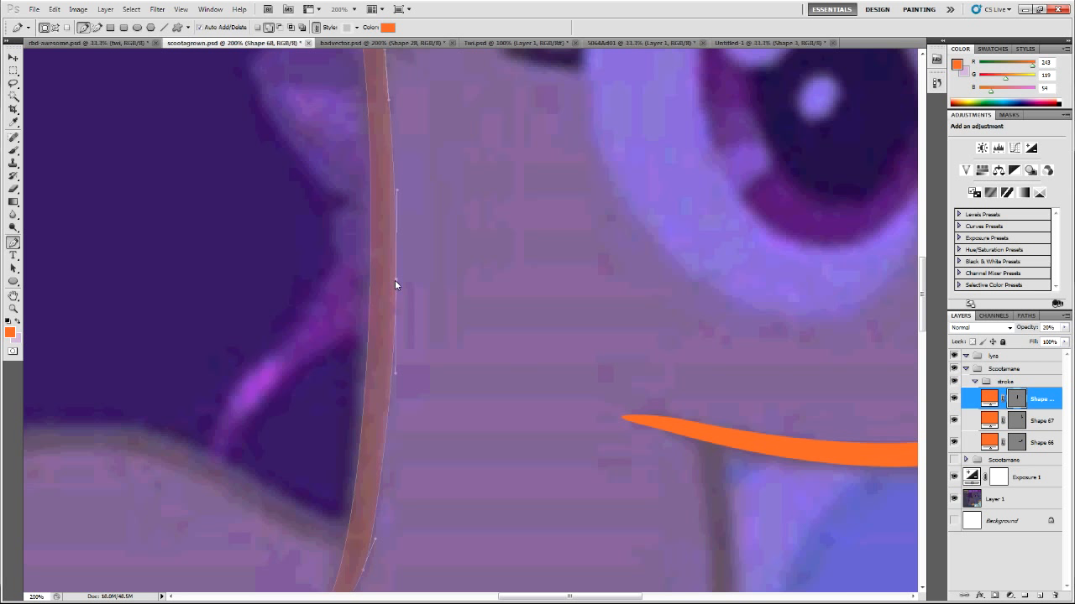
left_click(371, 278)
left_click_drag(371, 279, 374, 280)
Adjust the curve handle just above the lower tip to smooth the stroke's first edge
scroll(443, 343, "down", 3)
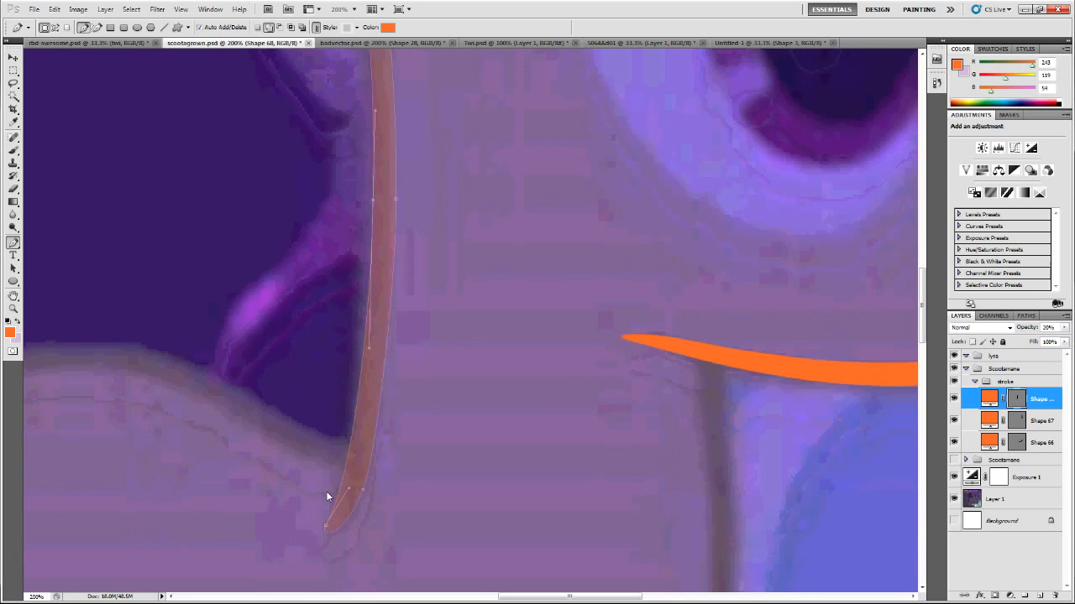
scroll(353, 491, "up", 1)
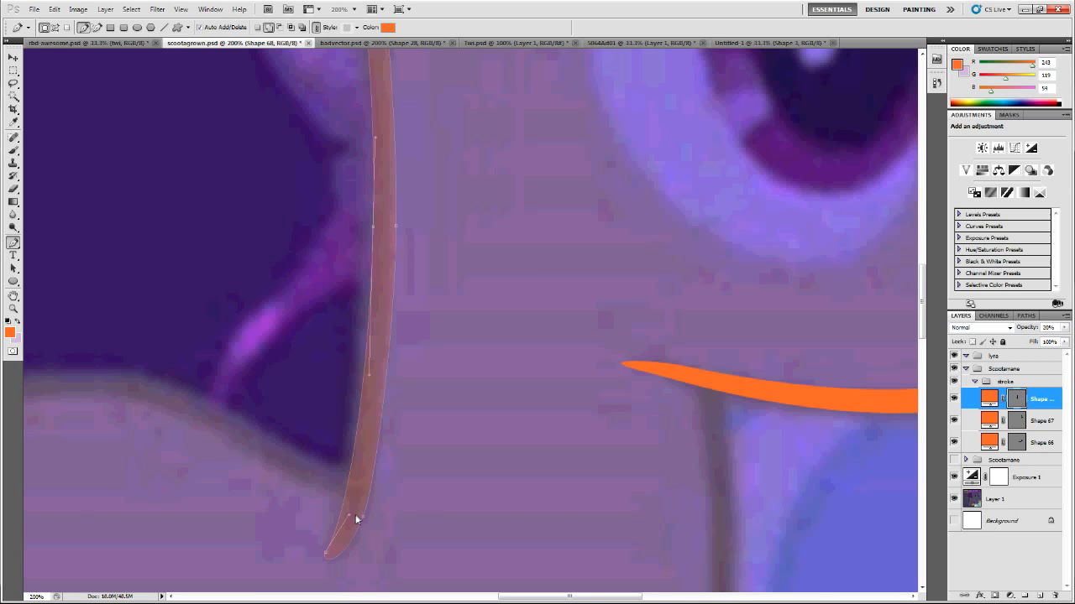
mouse_move(356, 505)
left_mouse_down()
mouse_move(326, 472)
mouse_move(367, 469)
mouse_move(358, 469)
left_mouse_up()
Close the neck stroke's upper end with a rounded curve and pull its handle in to shape the tip
scroll(377, 477, "up", 7)
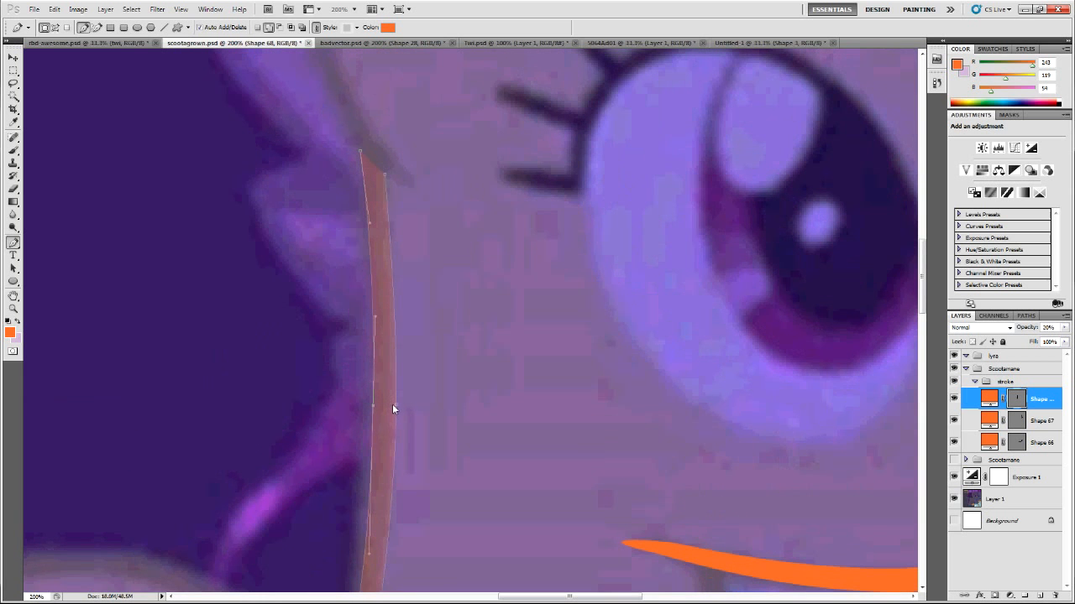
scroll(396, 273, "up", 4)
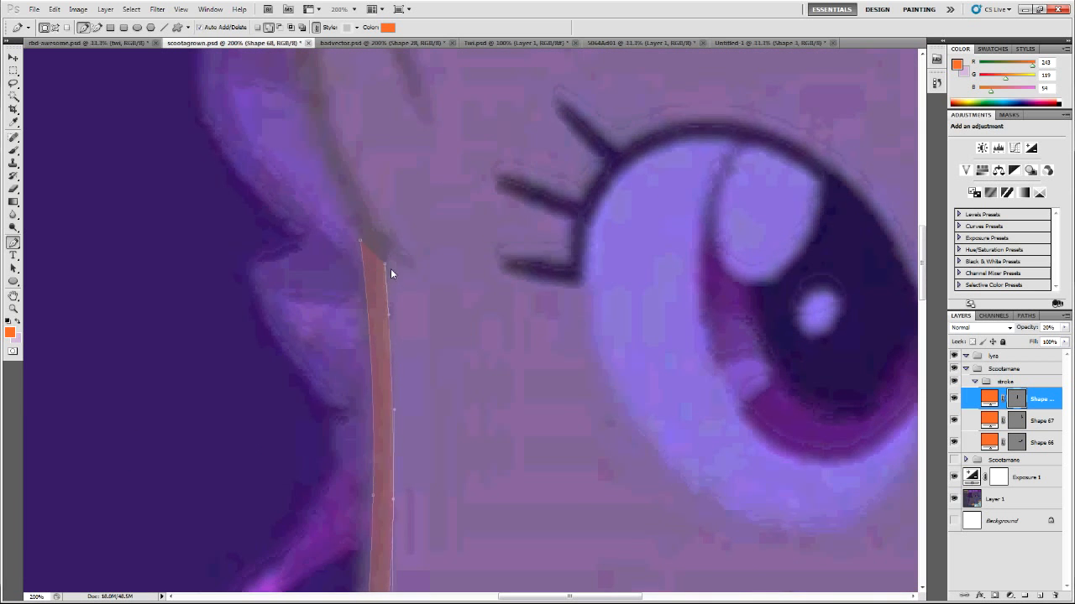
mouse_move(384, 272)
left_mouse_down()
mouse_move(375, 149)
mouse_move(372, 265)
left_mouse_up()
left_click(361, 248)
left_click(373, 192, "ctrl")
key("ctrl+z")
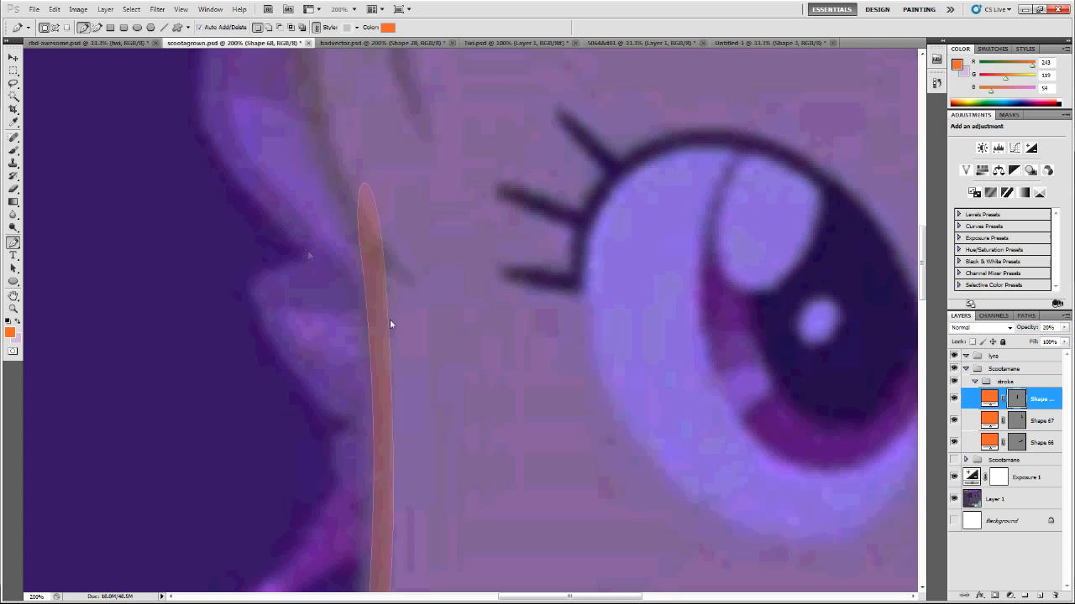
scroll(401, 220, "up", 3)
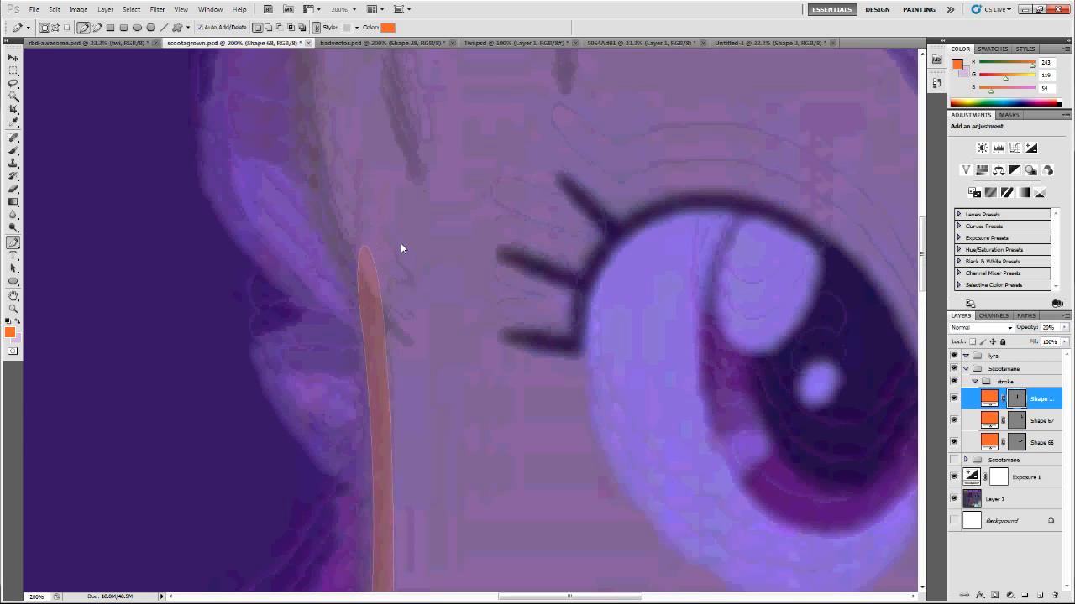
left_click(361, 264, "ctrl")
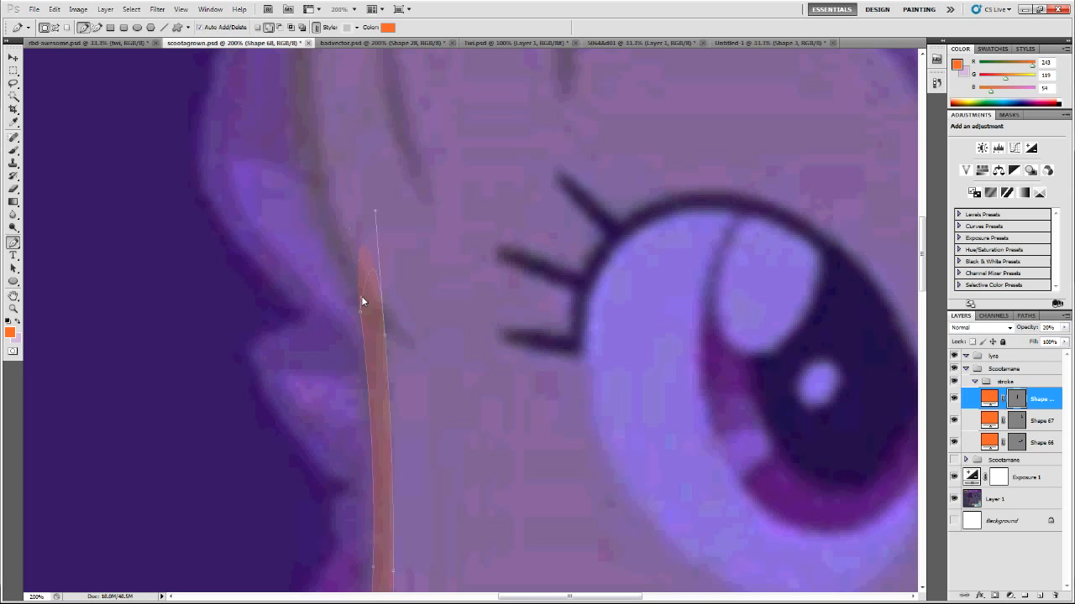
left_click_drag(375, 211, 367, 299)
Set the Shape 68 neck stroke layer's opacity to 100%
key("alt+bracketleft")
left_click_drag(924, 288, 921, 359)
key("alt+bracketleft")
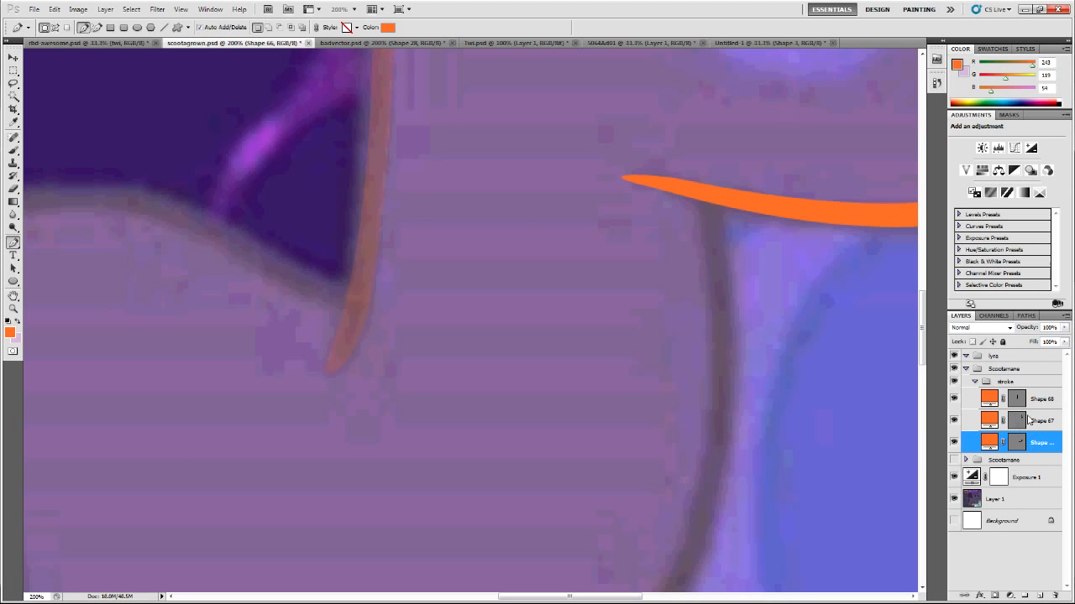
left_click(1030, 402)
key("2")
key("0")
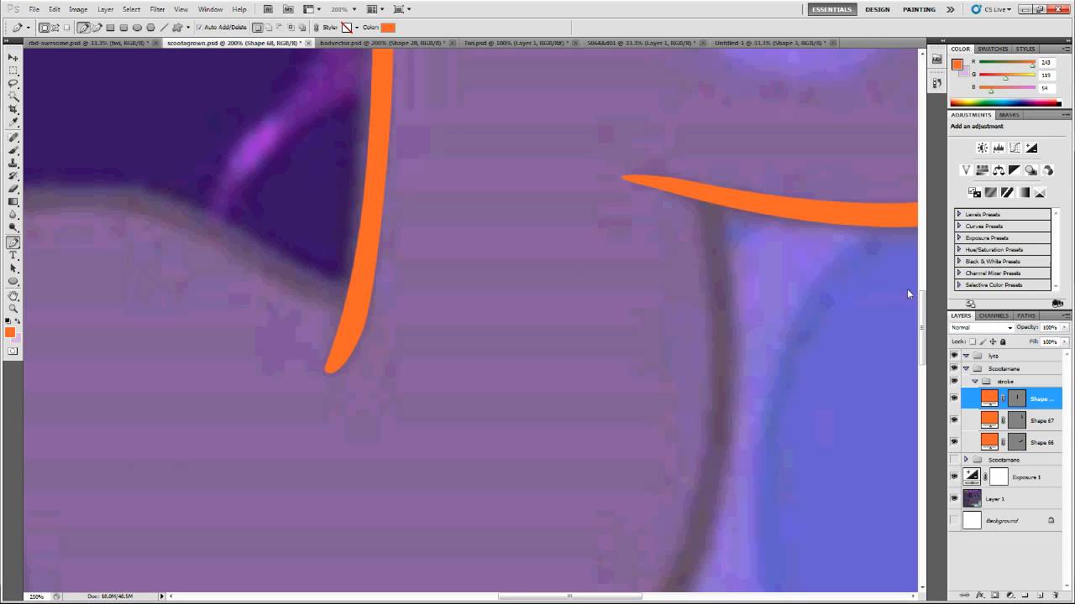
Examine the neck stroke up to its upper tip and set its layer opacity to 30%
scroll(900, 284, "up", 5)
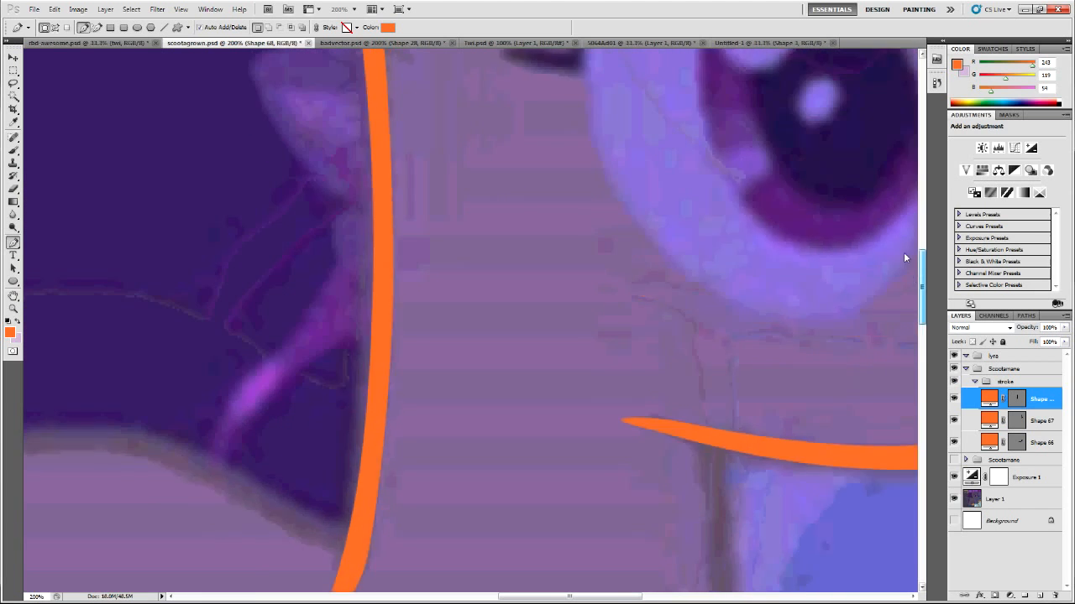
scroll(900, 244, "up", 6)
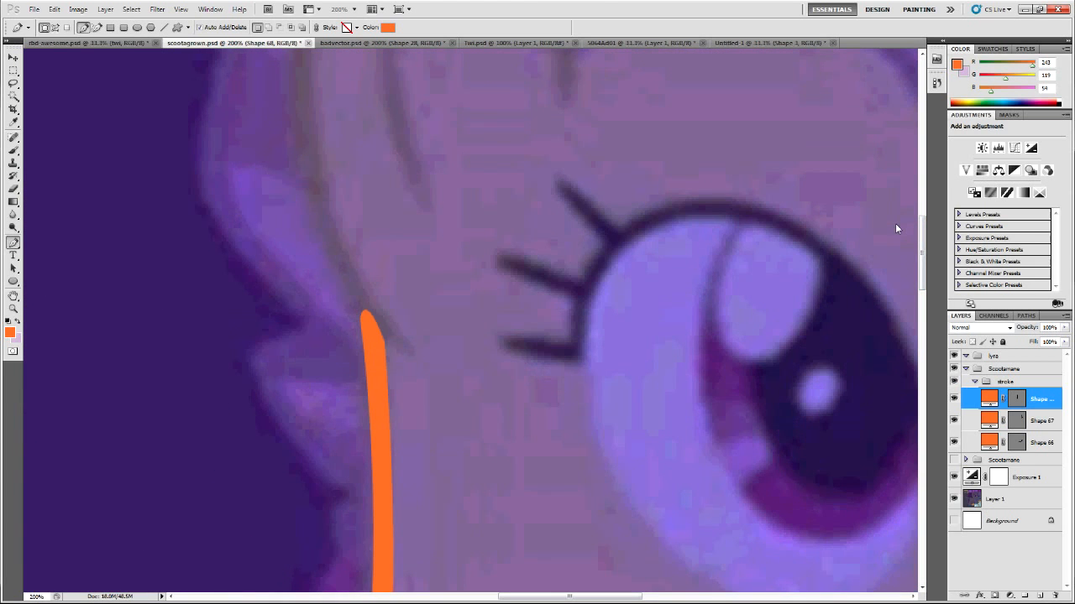
key("5")
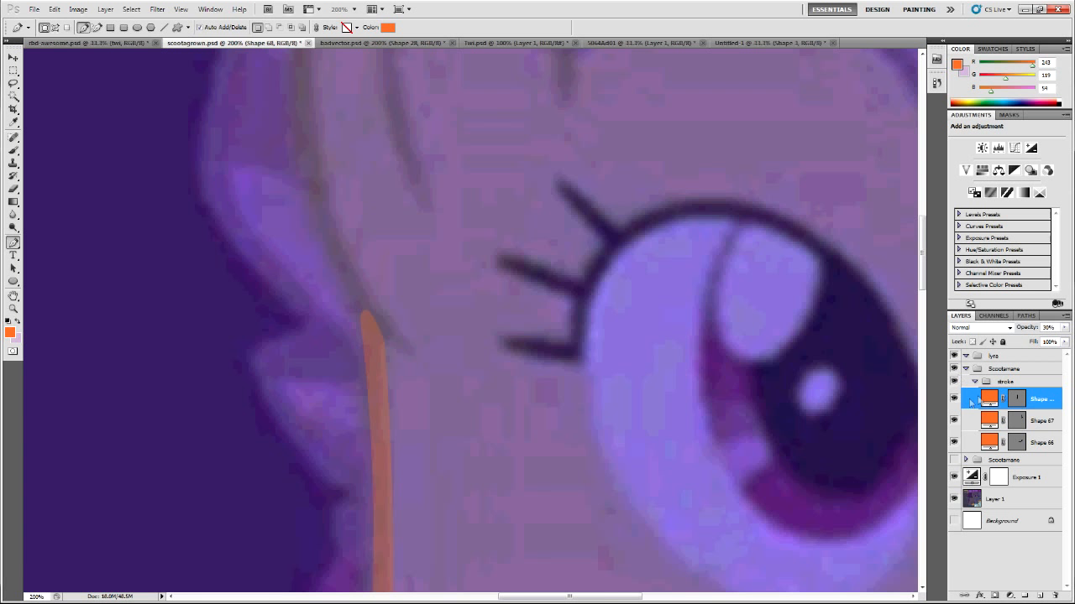
left_click(1015, 419)
left_click(1020, 445)
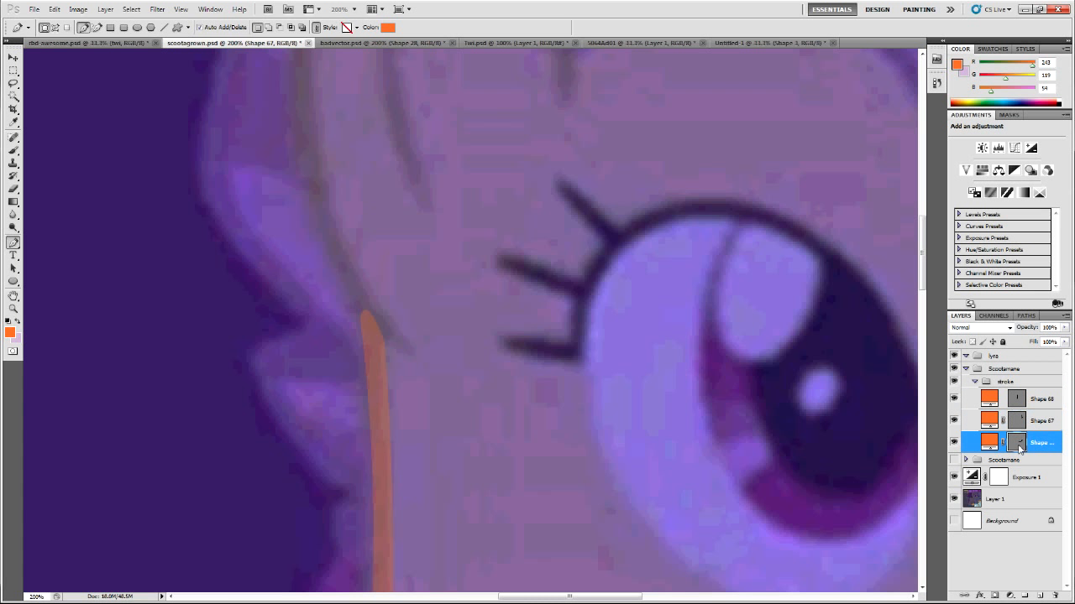
left_click(1029, 409)
scroll(420, 449, "up", 2)
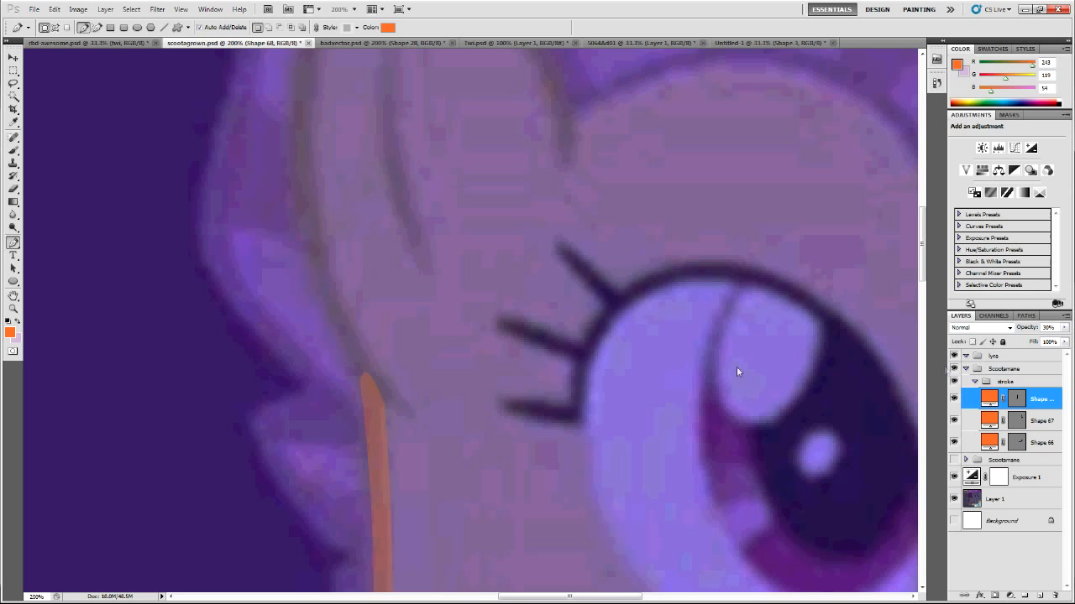
left_click_drag(345, 376, 349, 359)
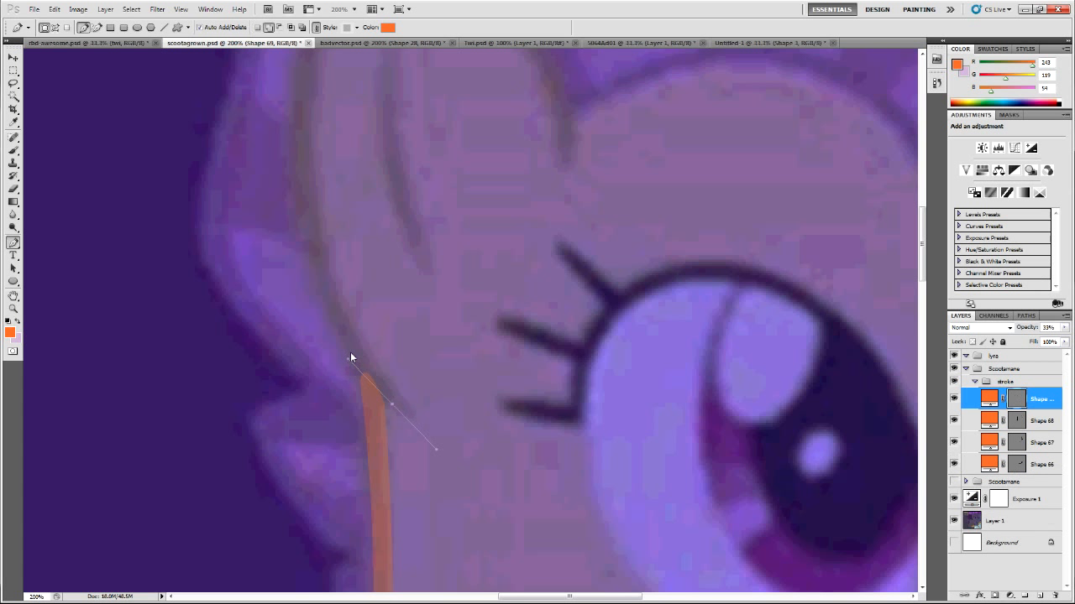
left_click_drag(329, 306, 319, 269)
key("ctrl+alt+z")
key("ctrl+alt+z")
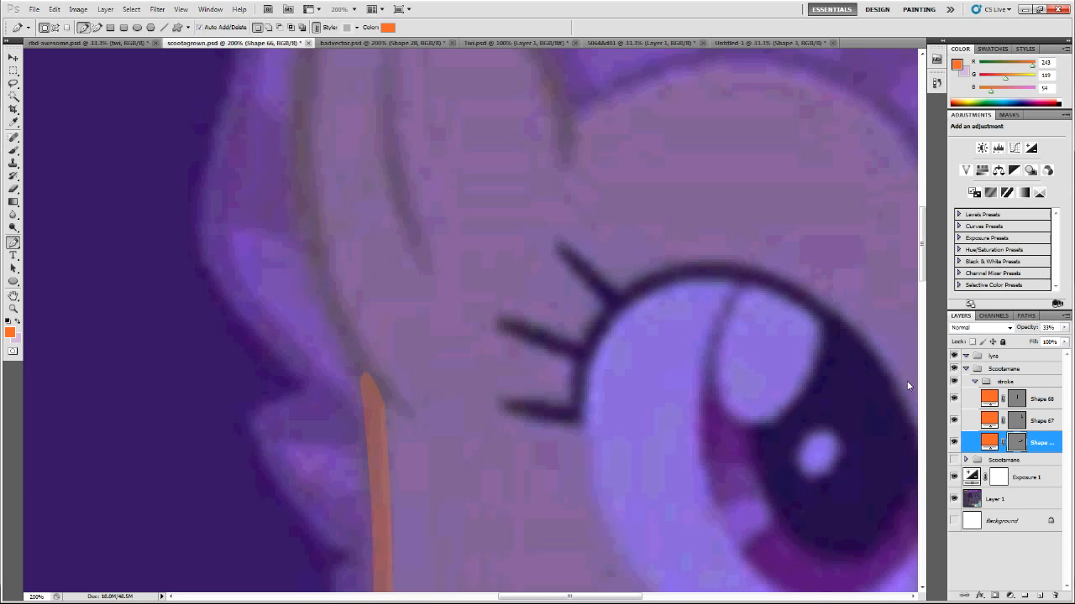
Create a layer group named ear above the stroke group
left_click(1009, 383)
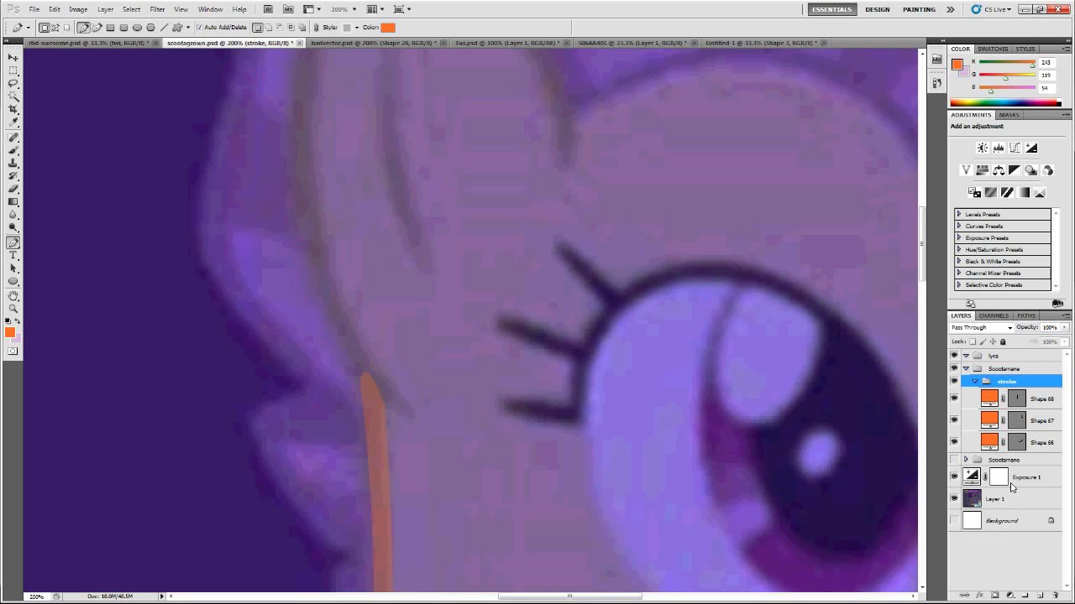
double_click(1008, 382)
type("ear")
key("Return")
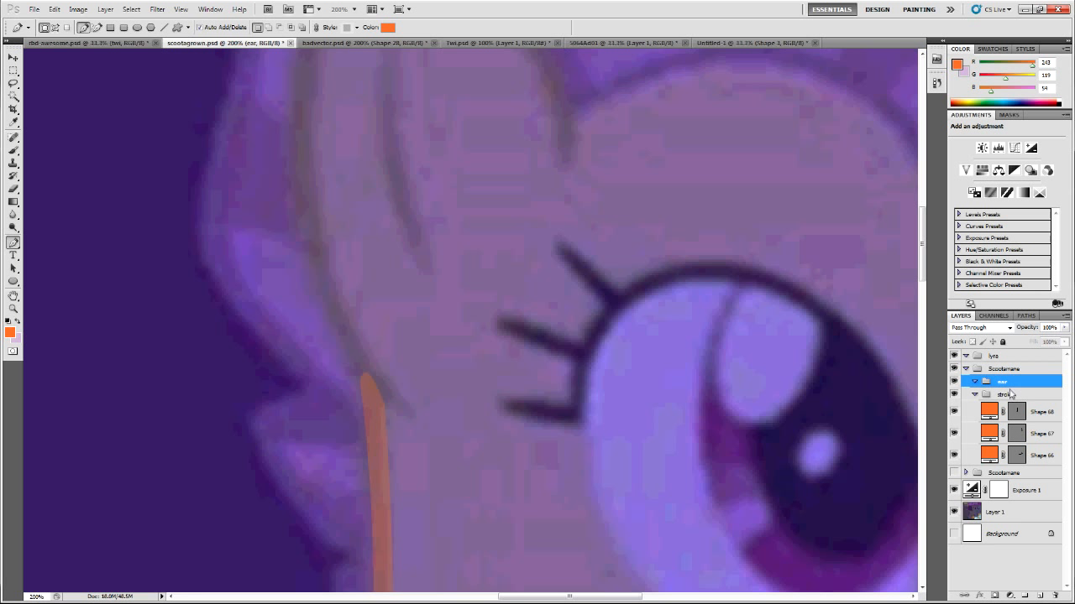
Add another layer group between the ear and stroke groups and name it hair
left_click(1011, 394)
left_click(1020, 595)
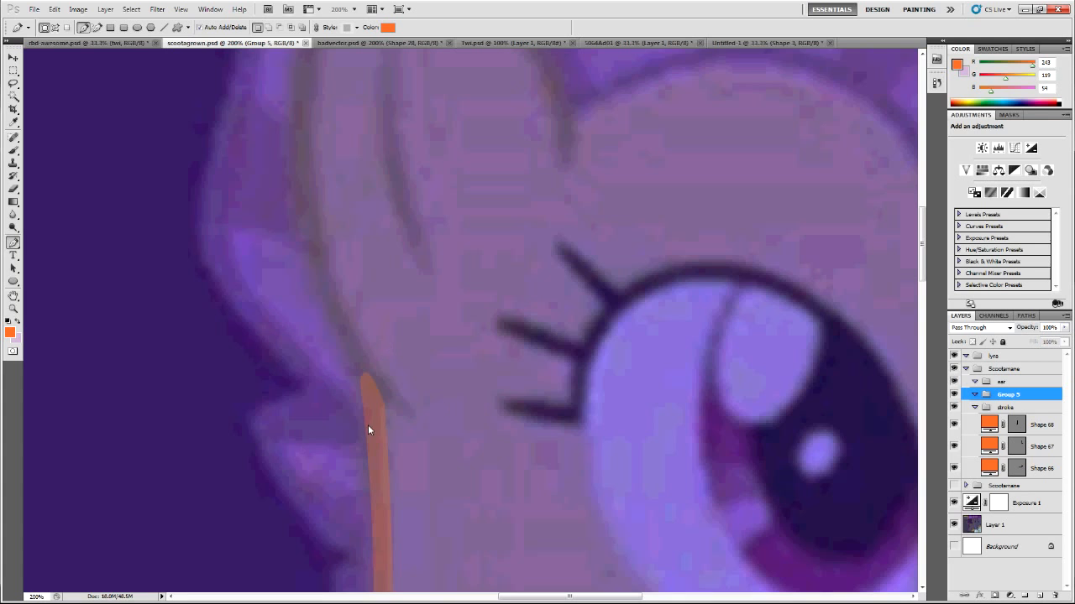
scroll(470, 457, "up", 2)
left_click_drag(576, 597, 524, 598)
scroll(609, 333, "up", 3)
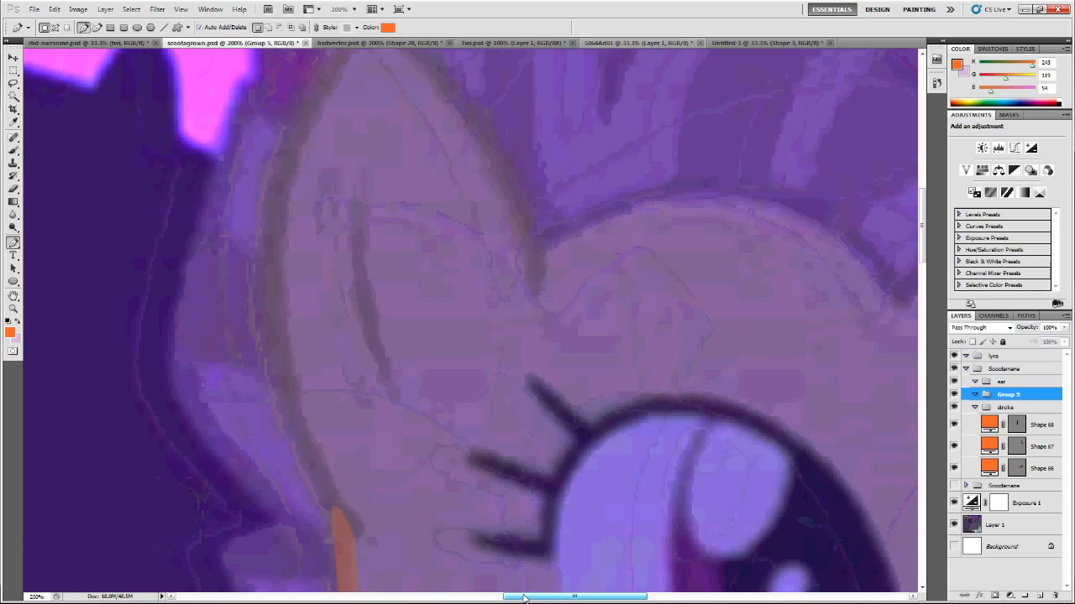
scroll(515, 277, "up", 1)
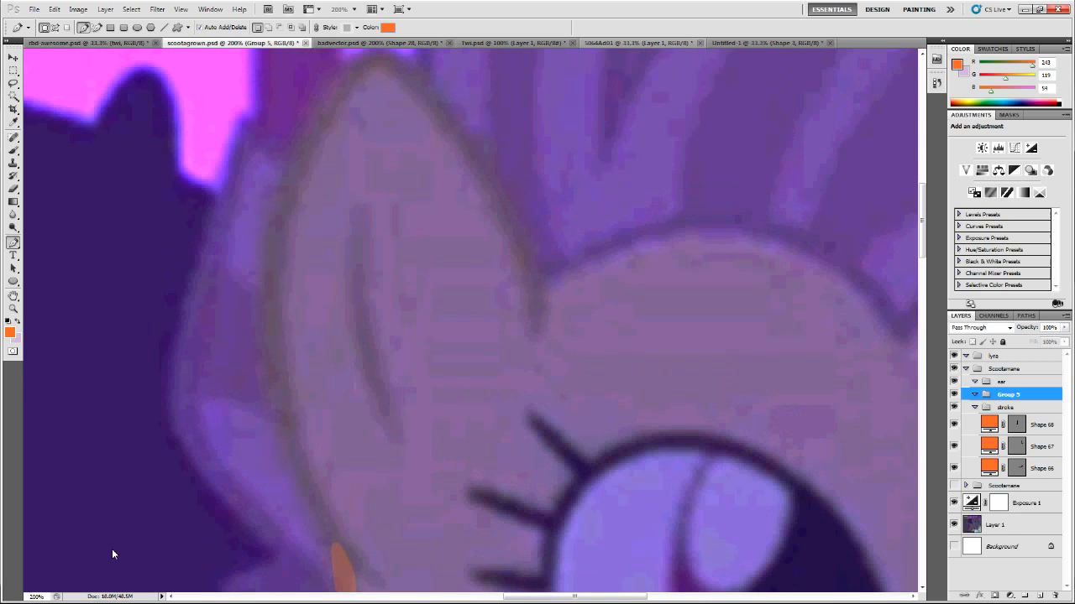
scroll(588, 461, "down", 1)
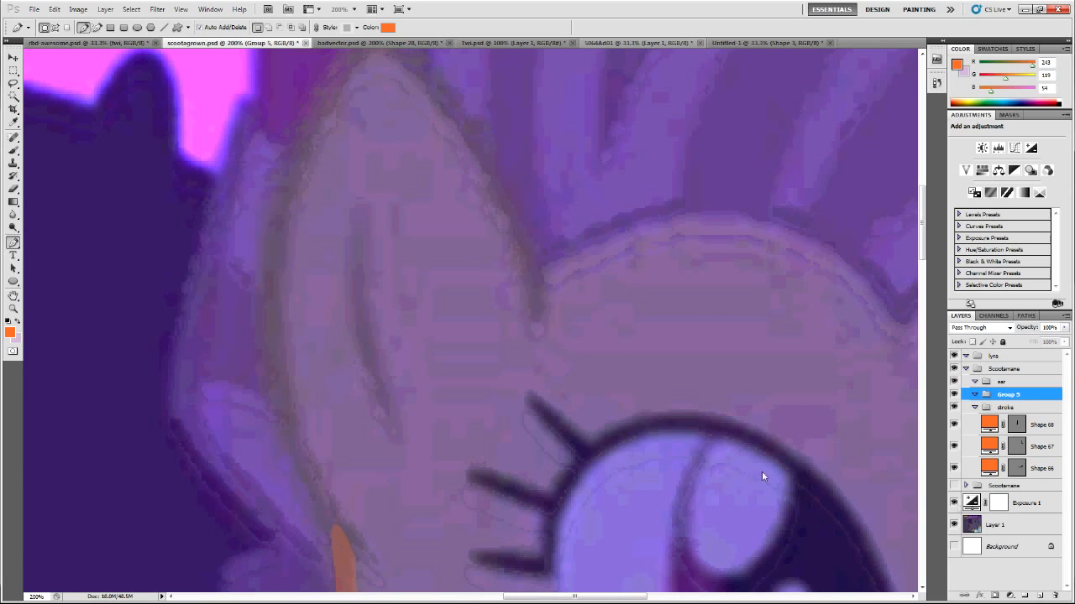
double_click(1009, 394)
type("hair")
key("Return")
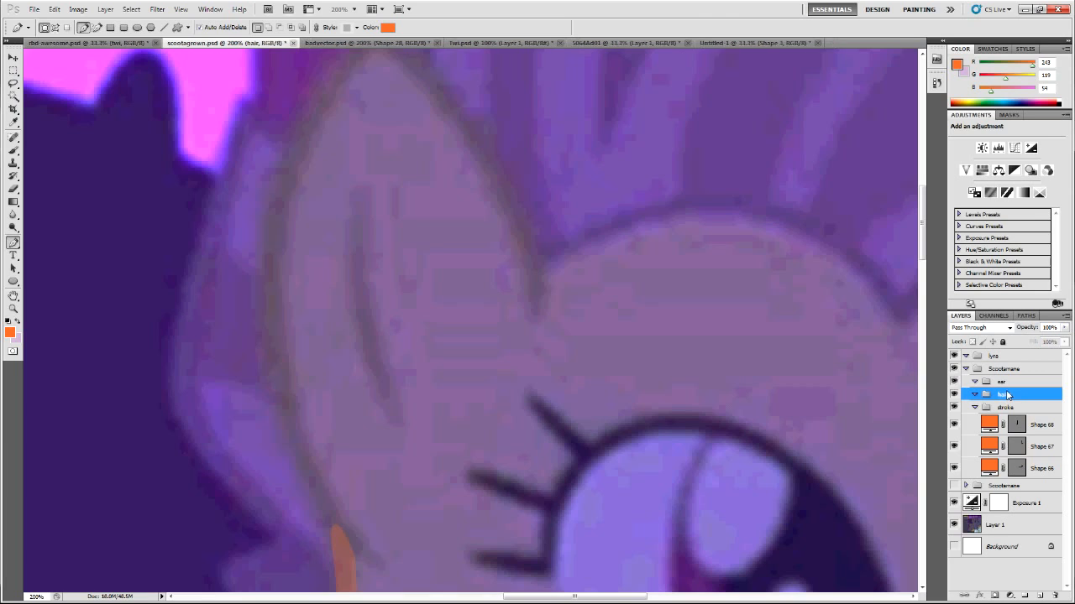
Expand the finished Scootamane layer group and show its hair and ear artwork over the reference
scroll(467, 339, "down", 3)
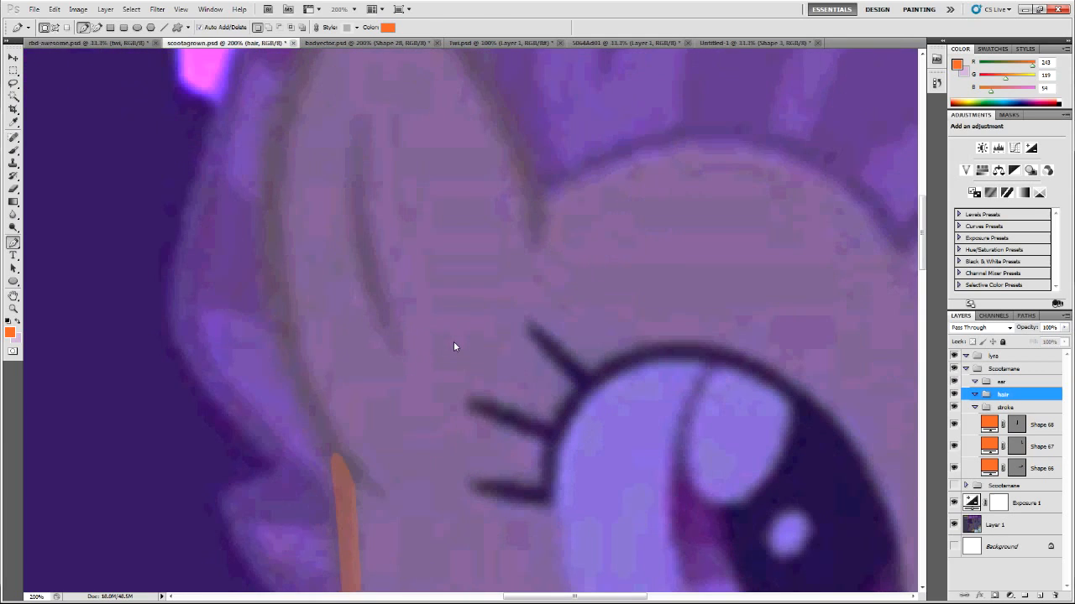
key("ctrl+minus")
key("ctrl+minus")
key("ctrl+minus")
key("ctrl+minus")
key("ctrl+plus")
key("ctrl+plus")
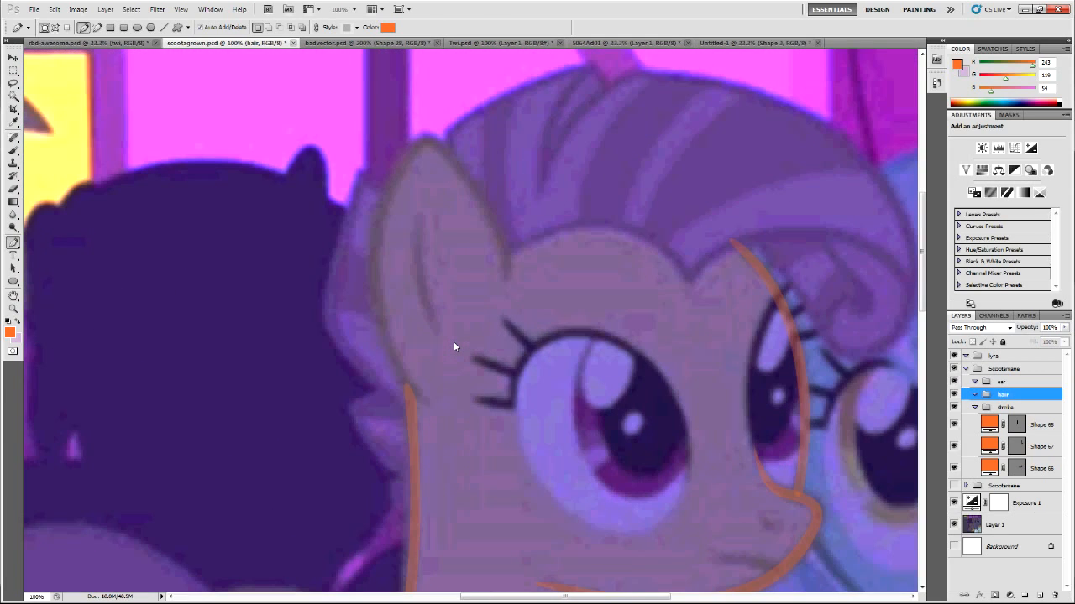
key("ctrl+plus")
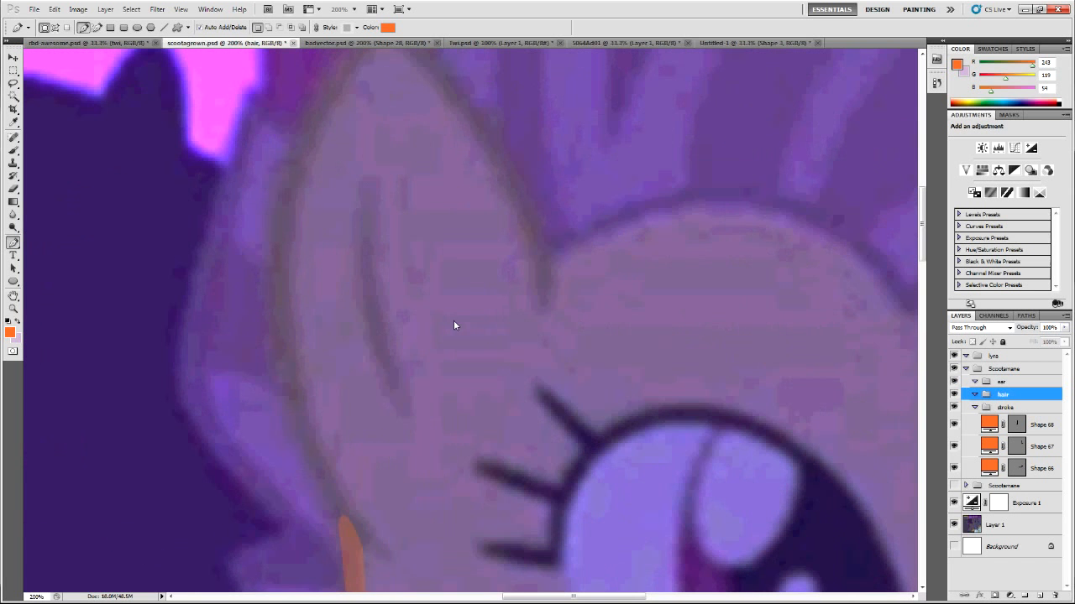
left_click(965, 485)
scroll(965, 492, "down", 1)
left_click(954, 485)
scroll(735, 487, "up", 2)
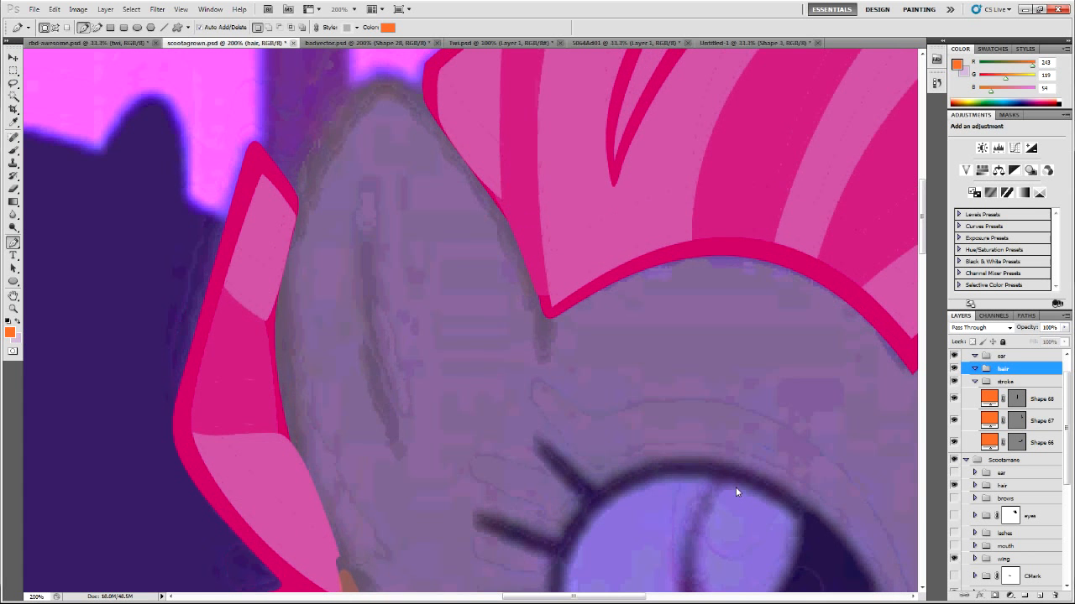
left_click(955, 499)
left_click(955, 499)
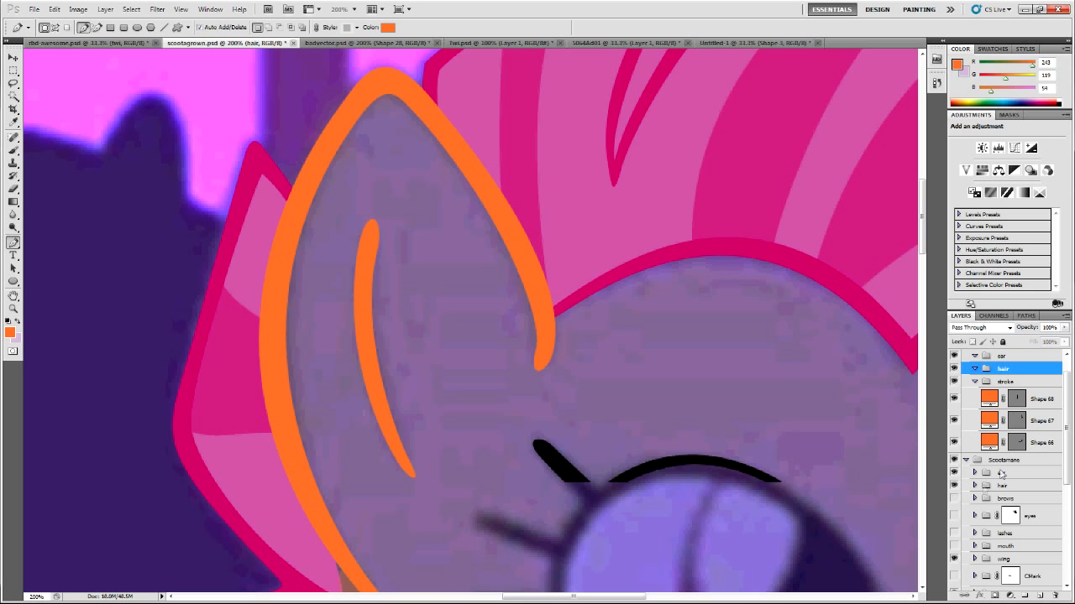
Move the ear group below the hair group in the finished artwork to examine how they overlap
left_click_drag(1013, 476, 1019, 498)
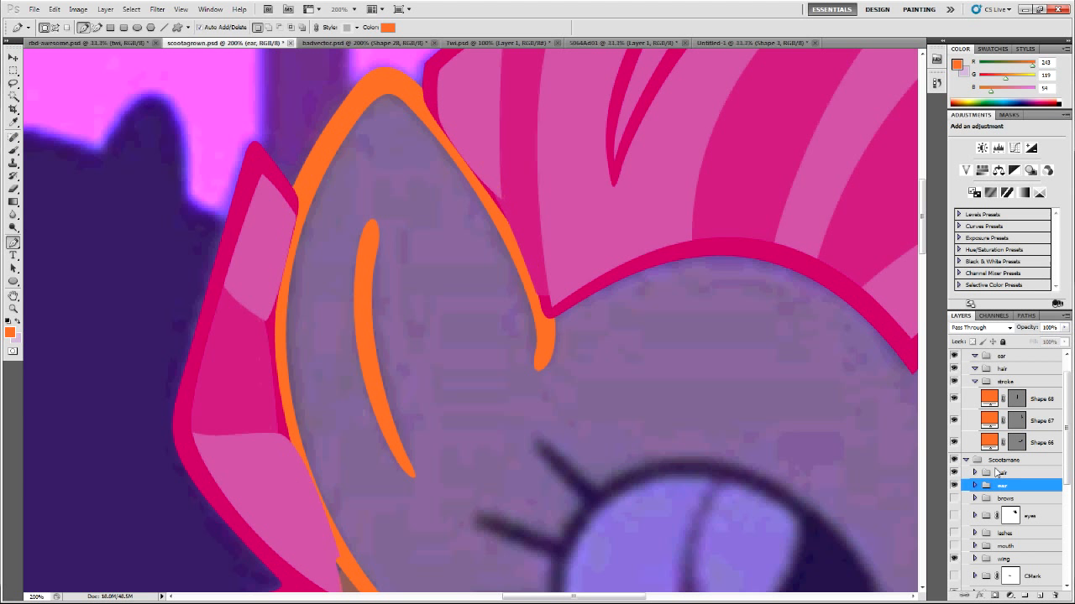
scroll(864, 531, "up", 1)
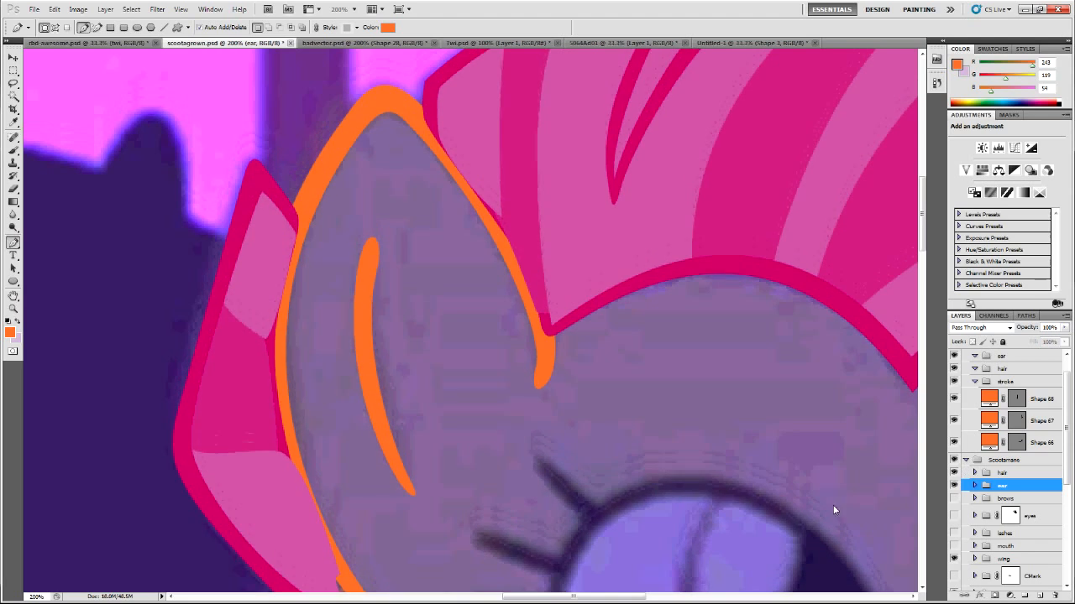
key("ctrl+minus")
key("ctrl+plus")
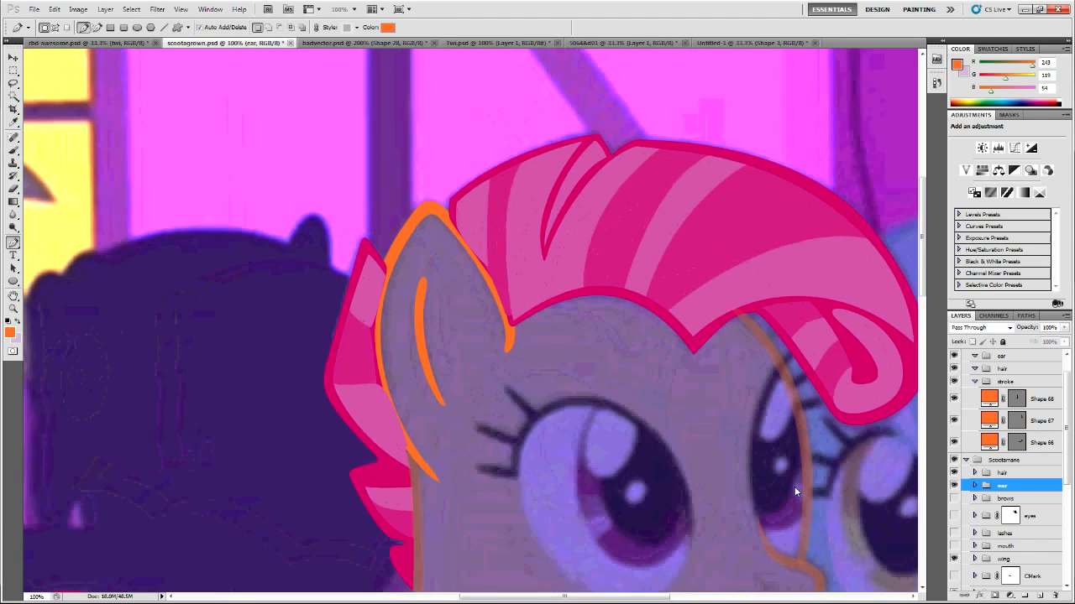
Move the finished ear group back above hair, and hide the hair group and the whole finished Scootamane group
left_click_drag(974, 485, 993, 472)
left_click(955, 485)
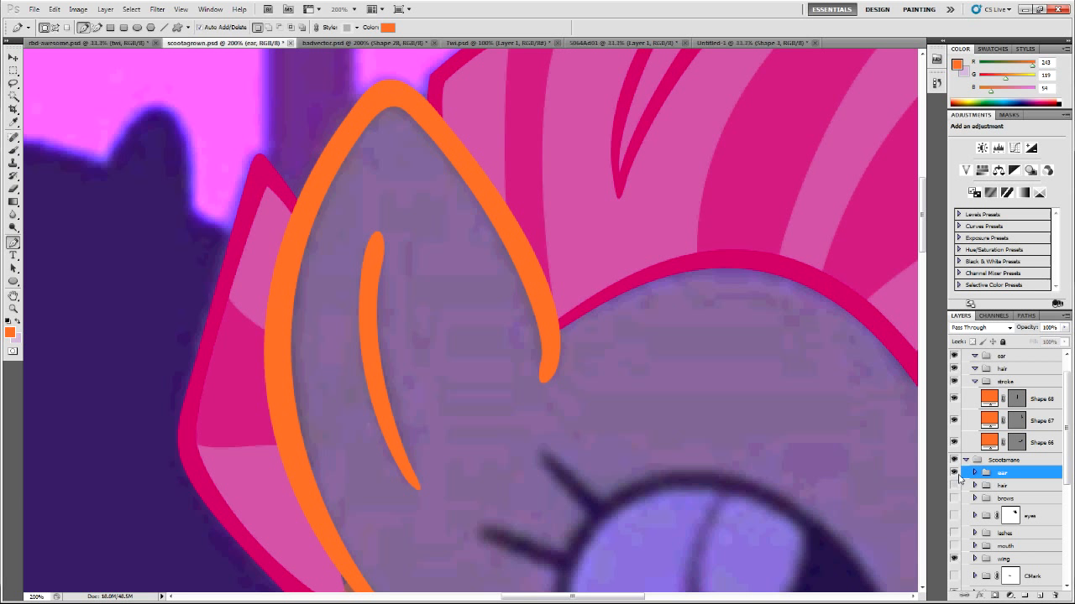
left_click(955, 461)
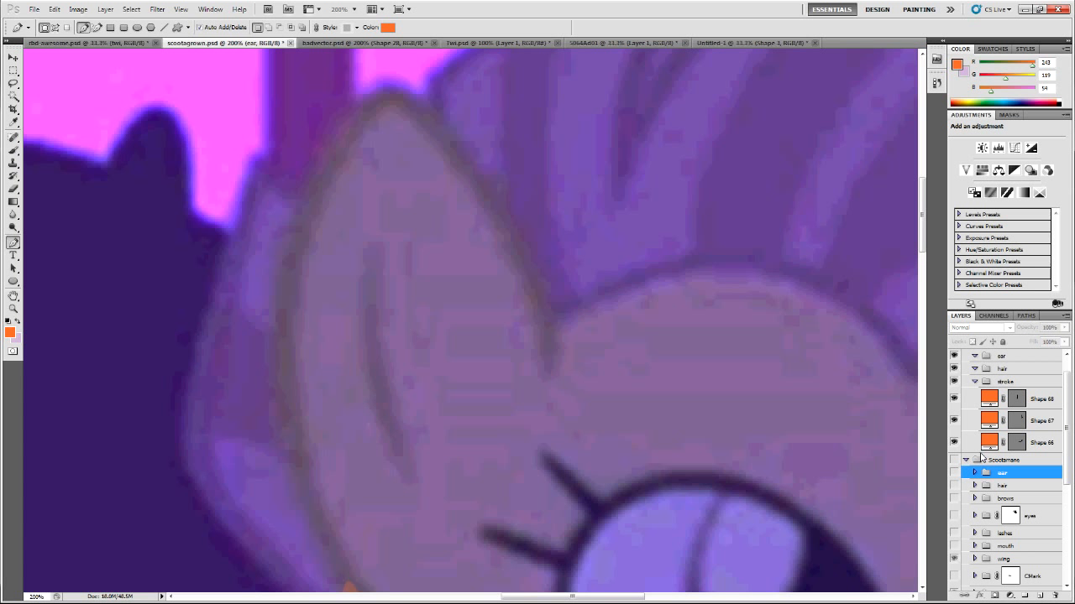
In the new ear group, start a shape at the ear's base and curve its outer edge up to just below the tip
scroll(981, 457, "up", 1)
left_click(1012, 384)
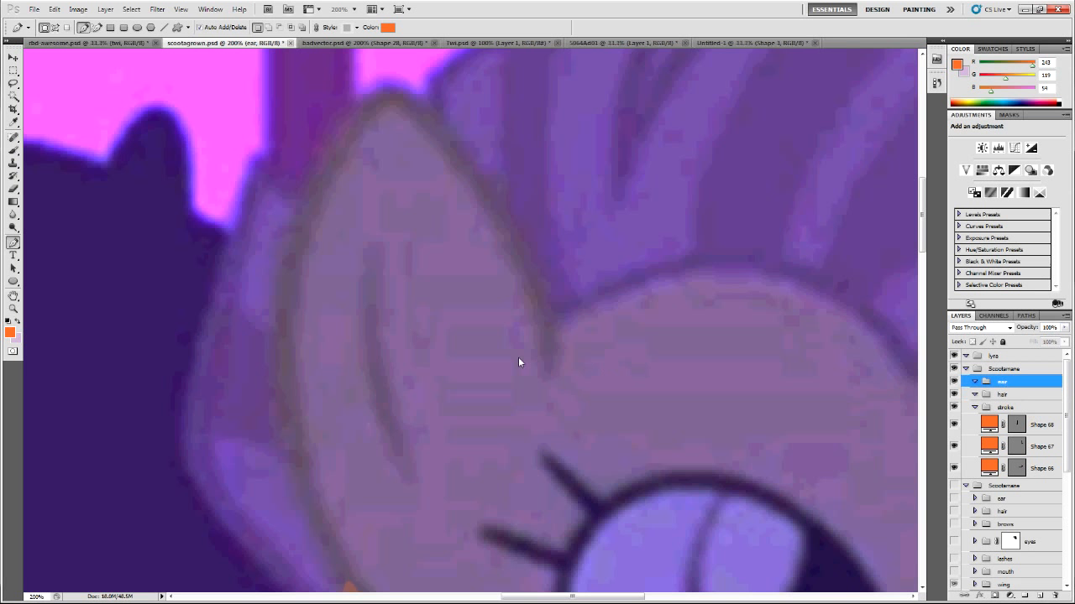
scroll(358, 498, "down", 3)
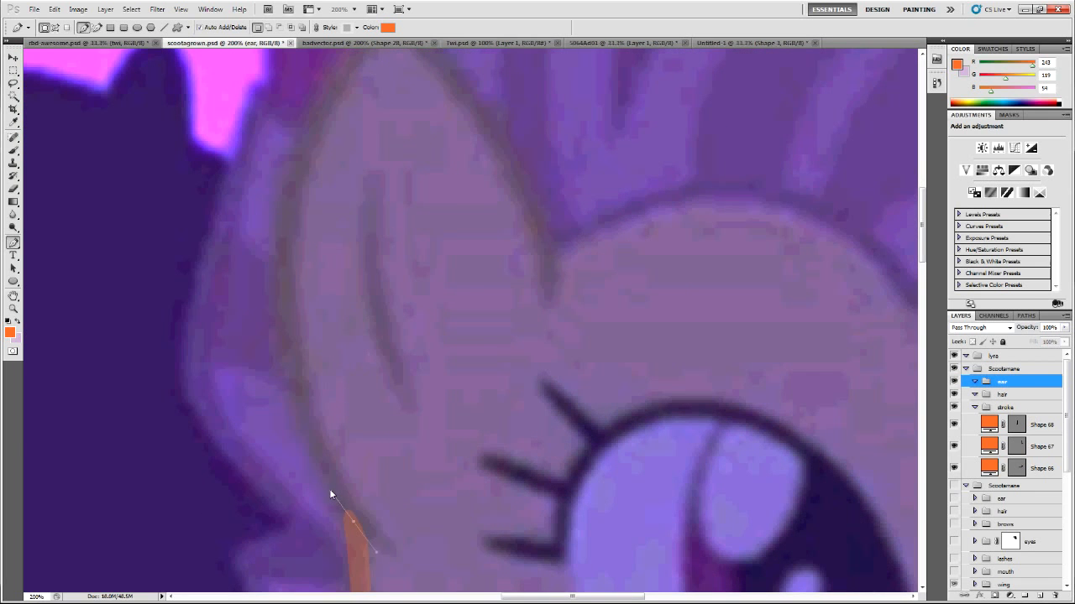
scroll(326, 484, "up", 5)
left_click_drag(343, 178, 474, 50)
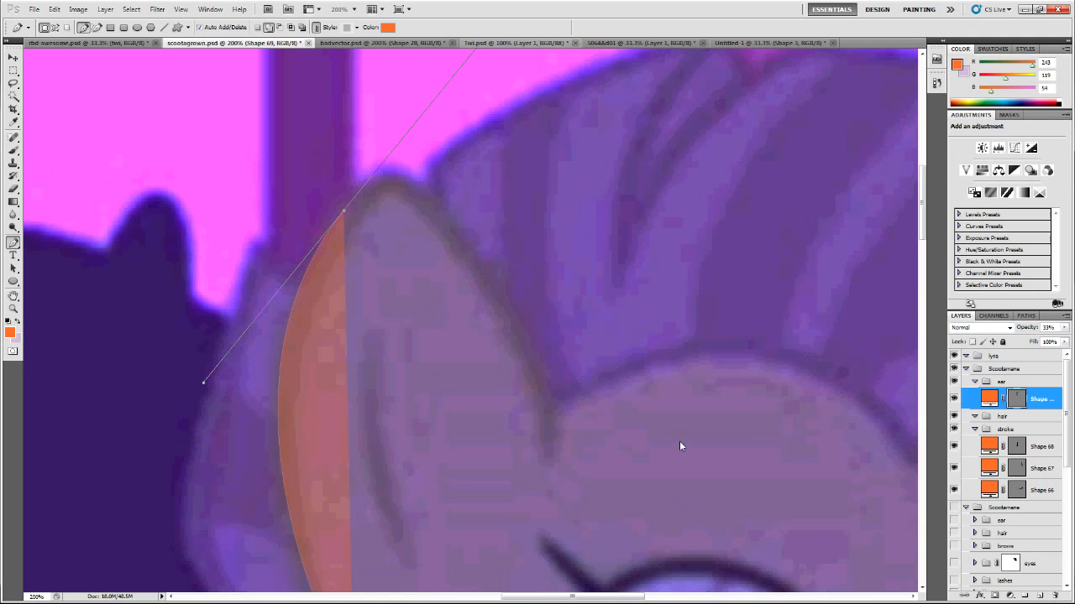
scroll(680, 441, "down", 8)
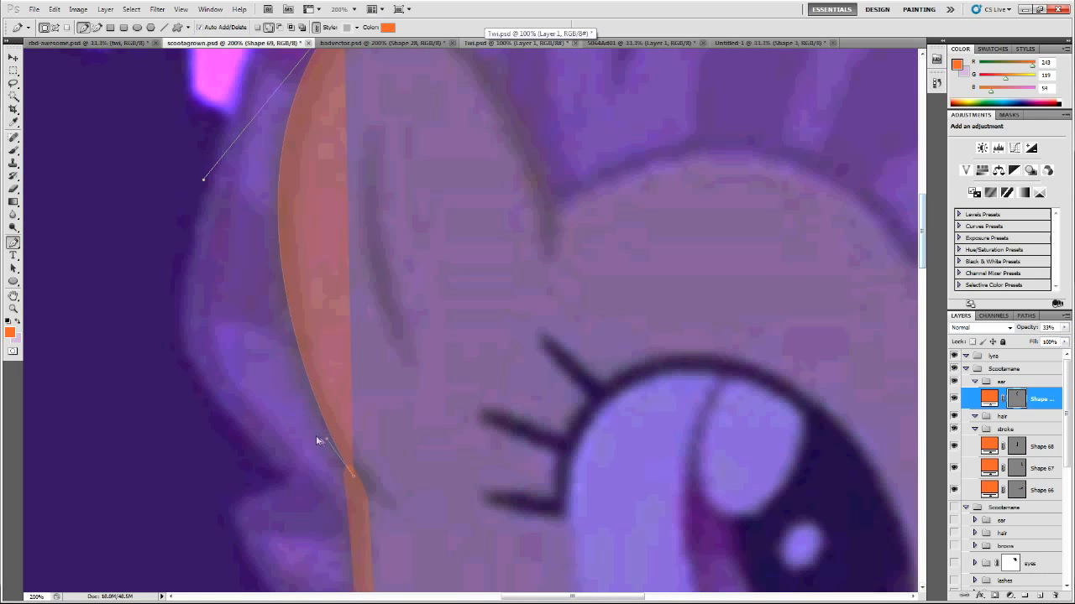
left_click_drag(324, 438, 312, 433)
Try shortening the handle below the ear tip and curving the outline over the tip
scroll(380, 465, "up", 1)
scroll(379, 460, "up", 8)
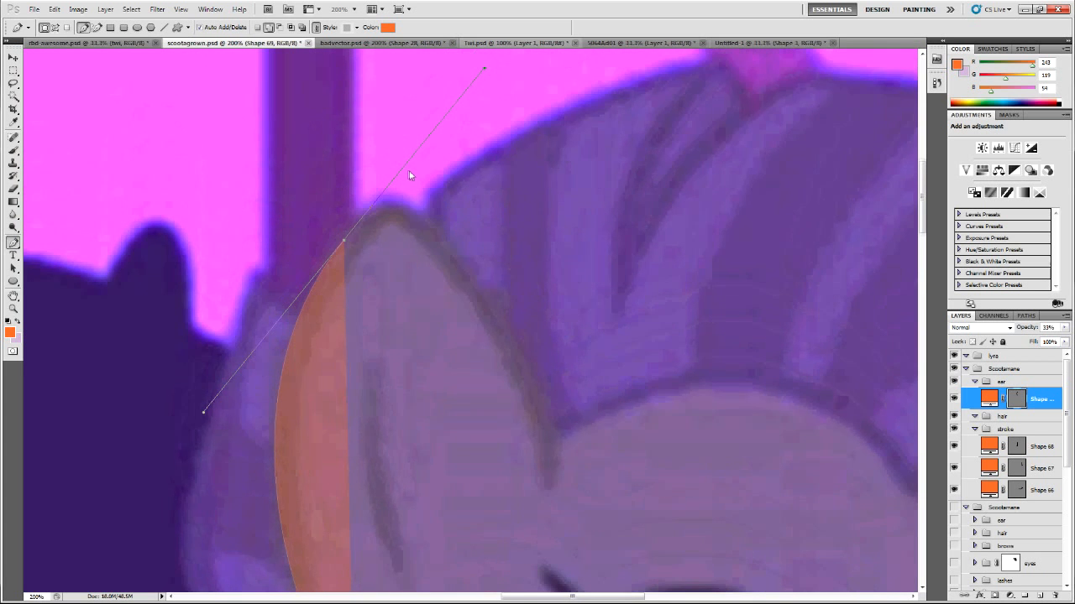
scroll(408, 175, "up", 1)
left_click_drag(384, 214, 425, 155)
left_click(342, 279, "ctrl")
left_click_drag(483, 107, 378, 235)
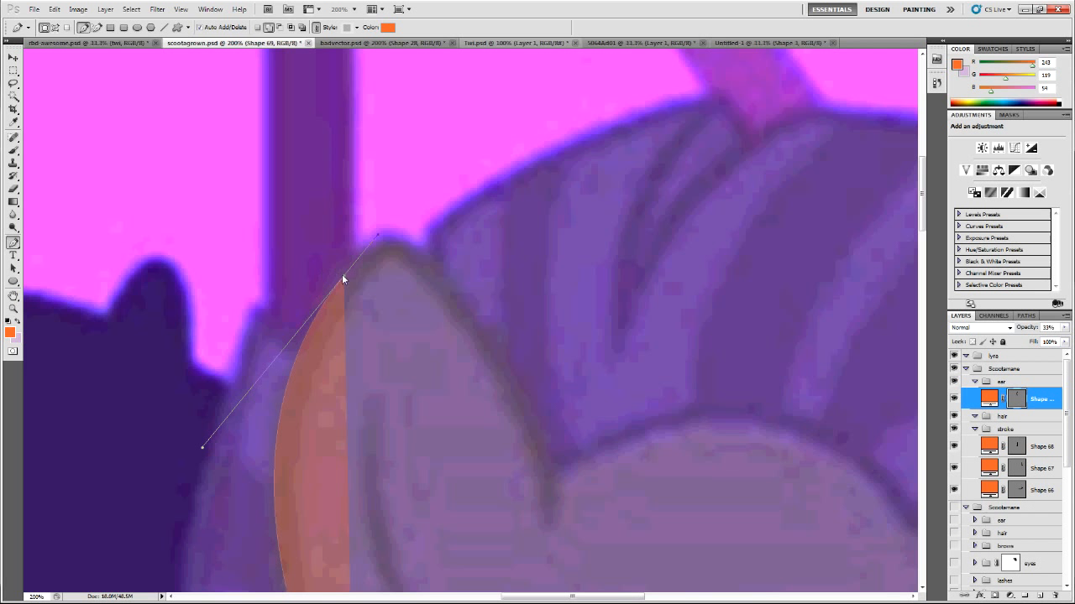
left_click_drag(432, 263, 462, 297)
scroll(443, 362, "down", 2)
scroll(443, 362, "down", 4)
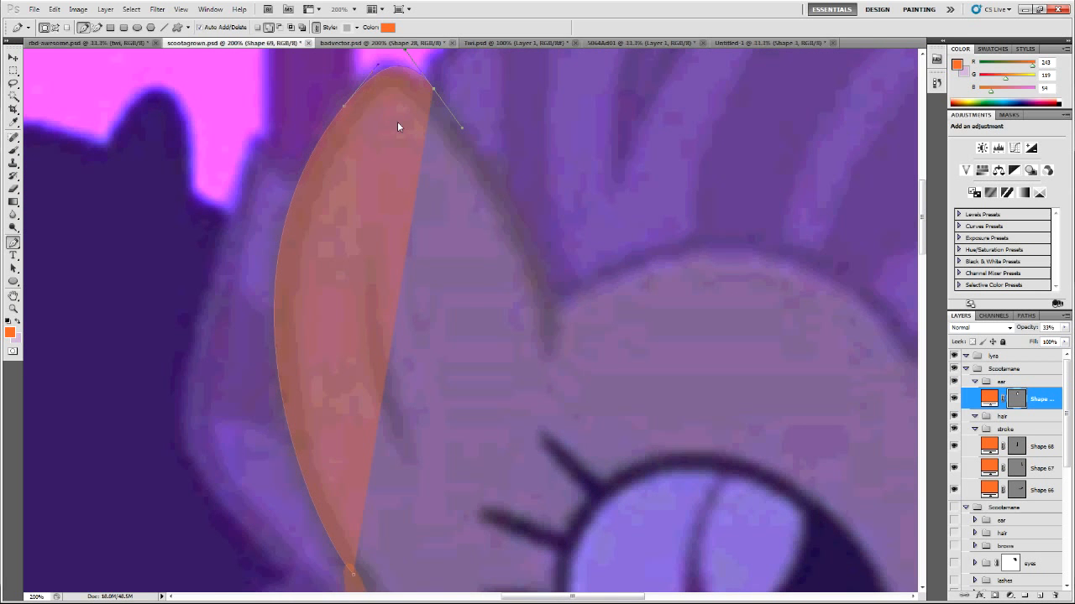
Undo the tip curve and redraw the ear outline's outer edge and rounded tip with a shortened handle
scroll(398, 118, "up", 1)
key("ctrl+z")
key("z")
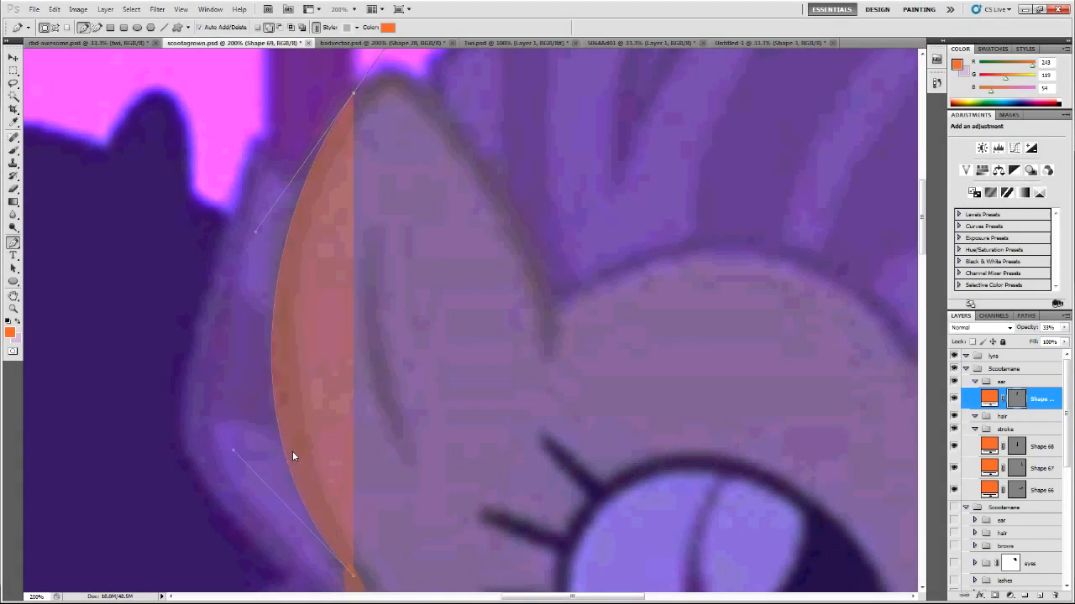
scroll(528, 136, "up", 3)
left_click_drag(427, 174, 382, 282)
scroll(428, 226, "up", 5)
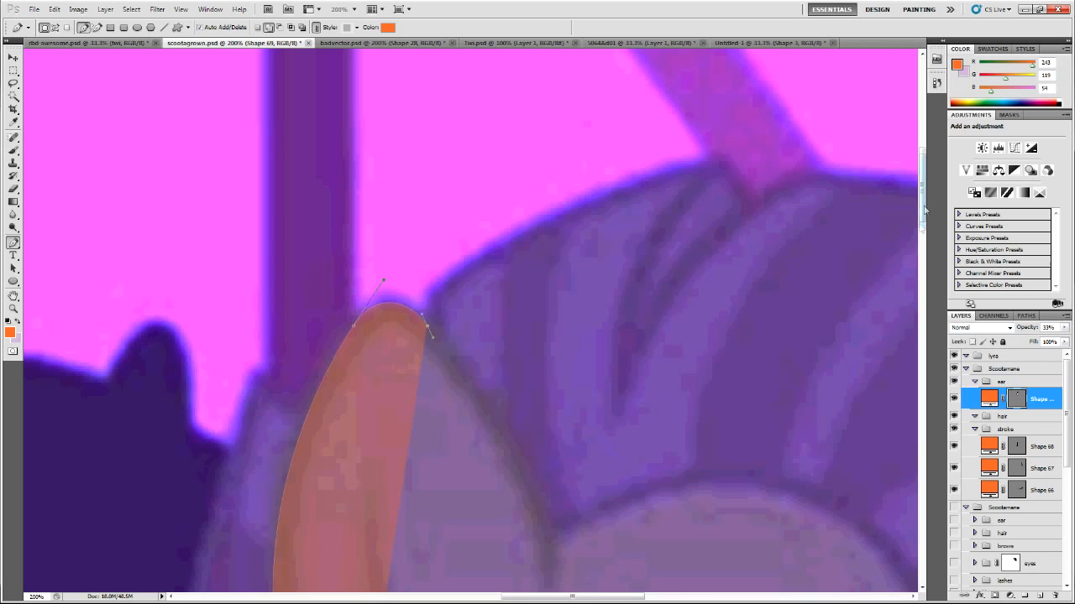
scroll(854, 260, "down", 6)
Extend the ear outline from the tip down to its front lower end and shorten the outgoing handle
left_click_drag(558, 357, 562, 472)
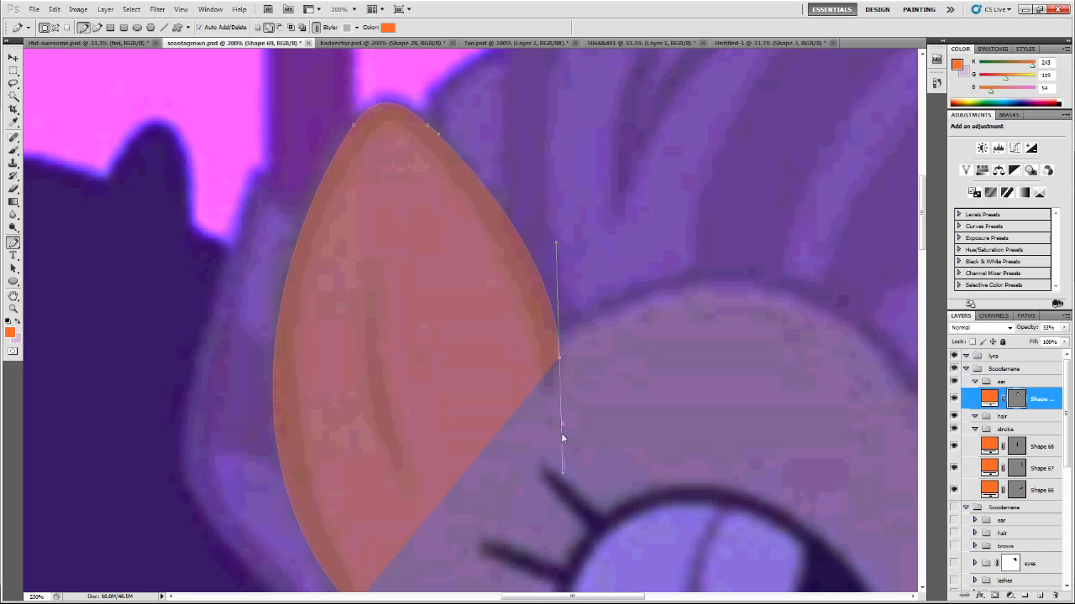
left_click_drag(558, 396, 557, 362)
left_click(560, 356, "ctrl")
left_click_drag(565, 476, 560, 377)
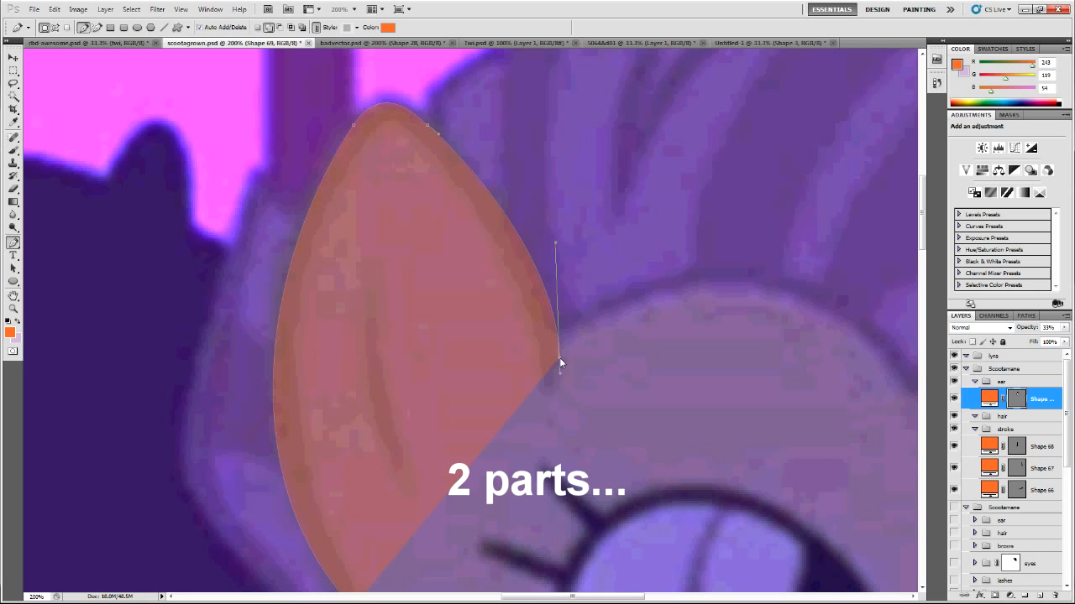
Round off the ear outline's front lower end and trace its inner edge up around the tip and down to the base
left_click(545, 361)
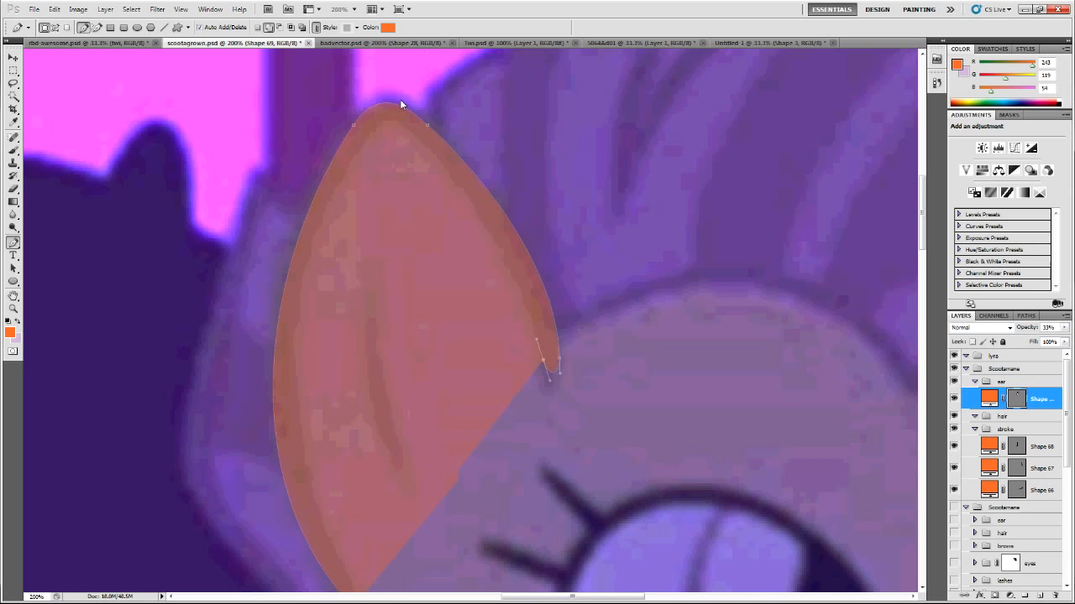
left_click_drag(373, 105, 373, 135)
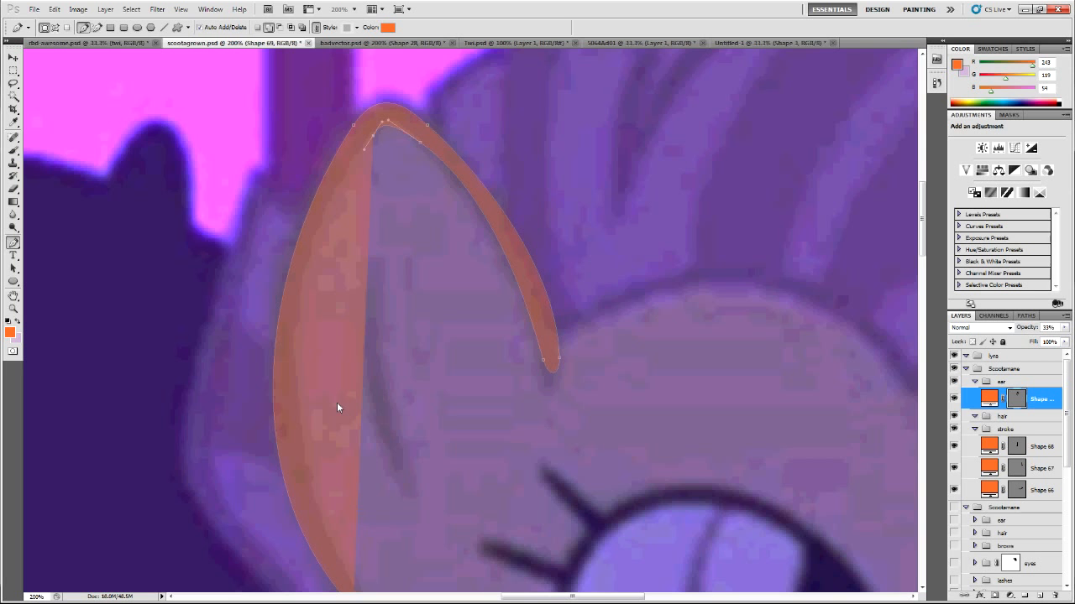
scroll(336, 402, "down", 3)
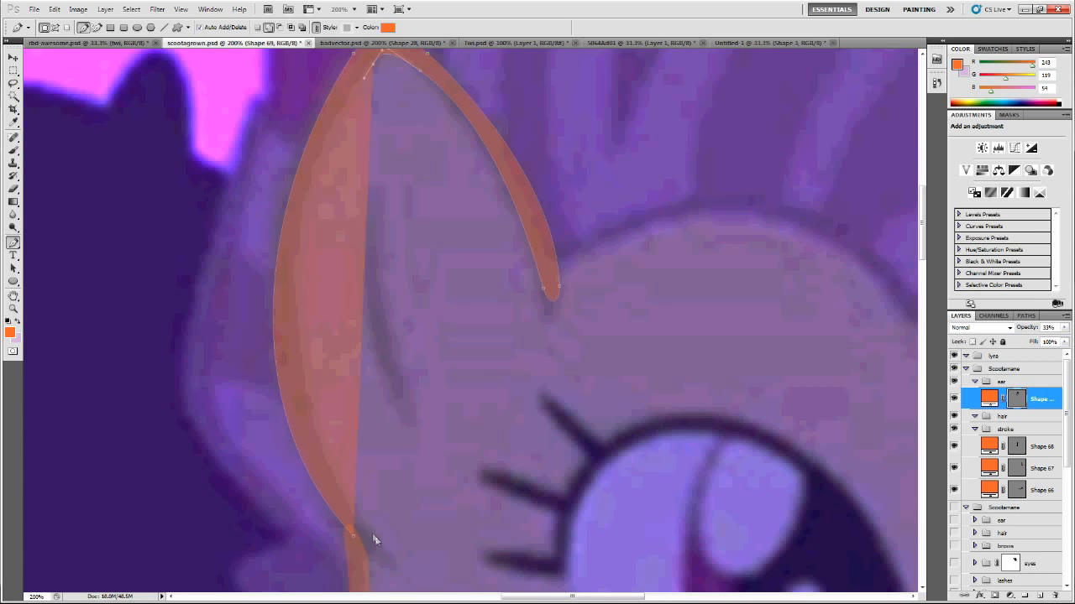
left_click_drag(384, 554, 458, 595)
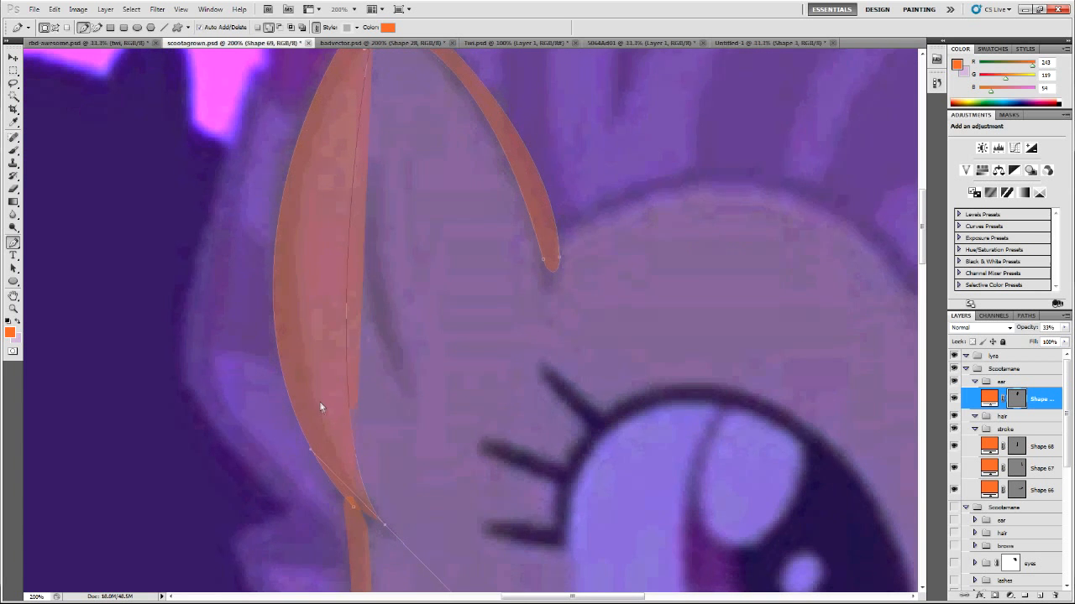
scroll(344, 483, "up", 3)
left_click_drag(312, 514, 204, 328)
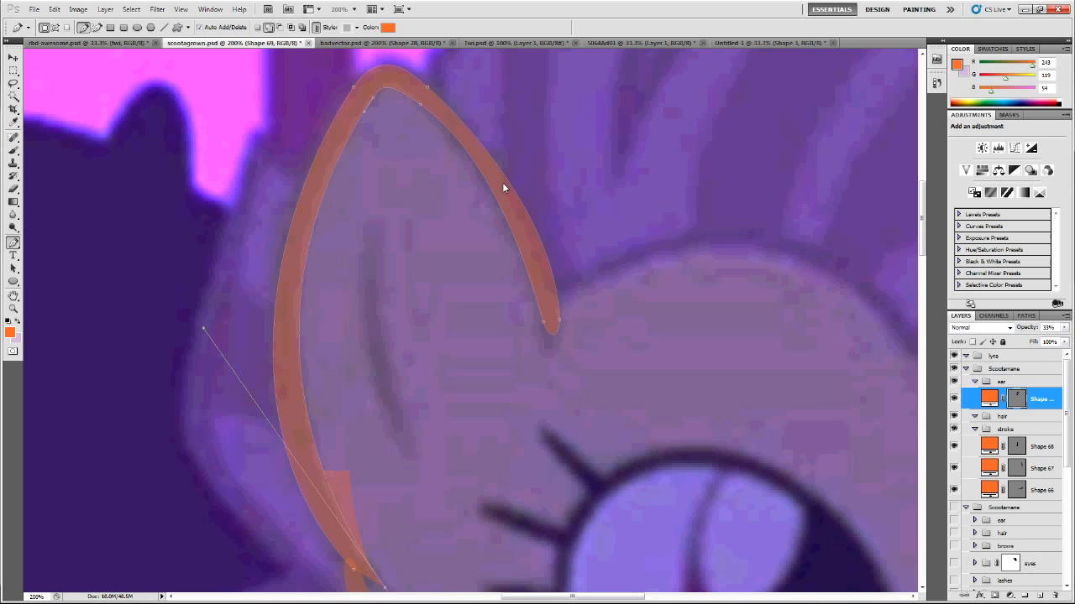
Collapse the ear and stroke groups, hide the new Scootamane group, and show the finished Scootamane group with its ear
left_click(970, 373)
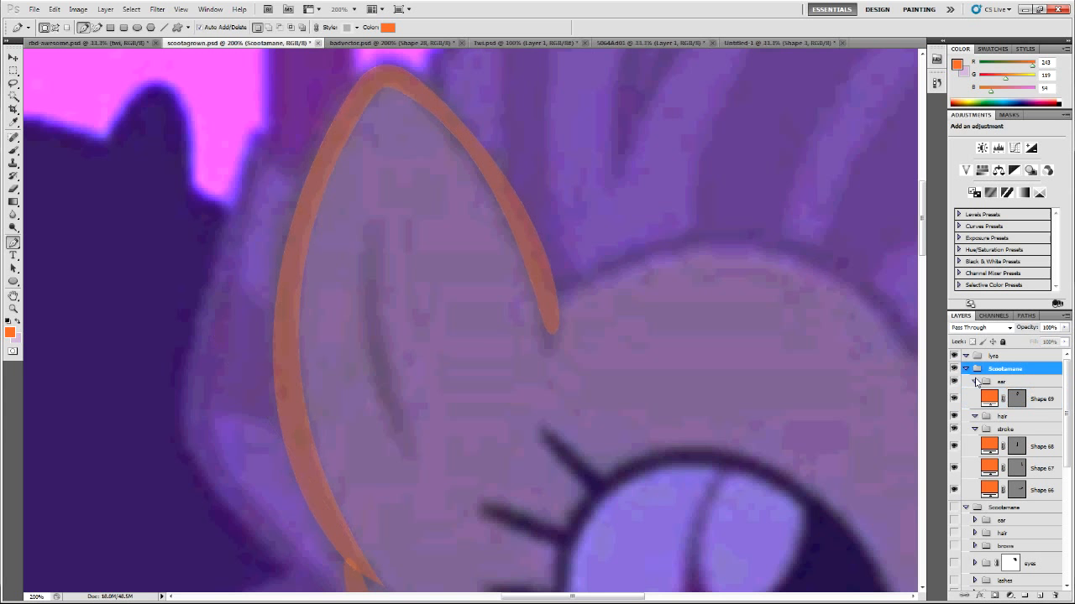
left_click(974, 382)
left_click(955, 395)
left_click(954, 408)
left_click(974, 408)
left_click(953, 367)
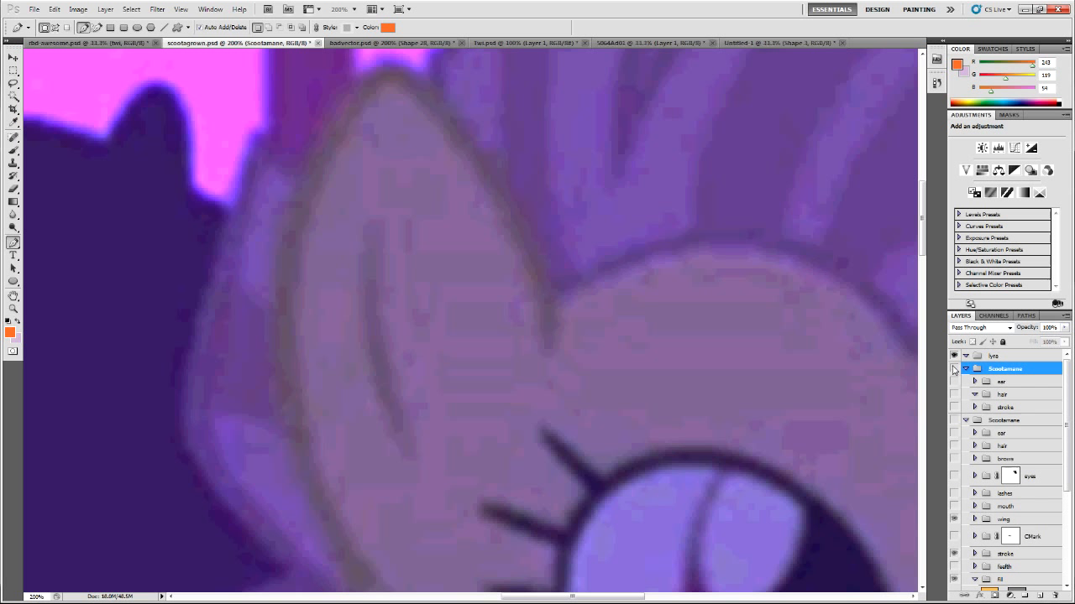
left_click(954, 420)
left_click(954, 432)
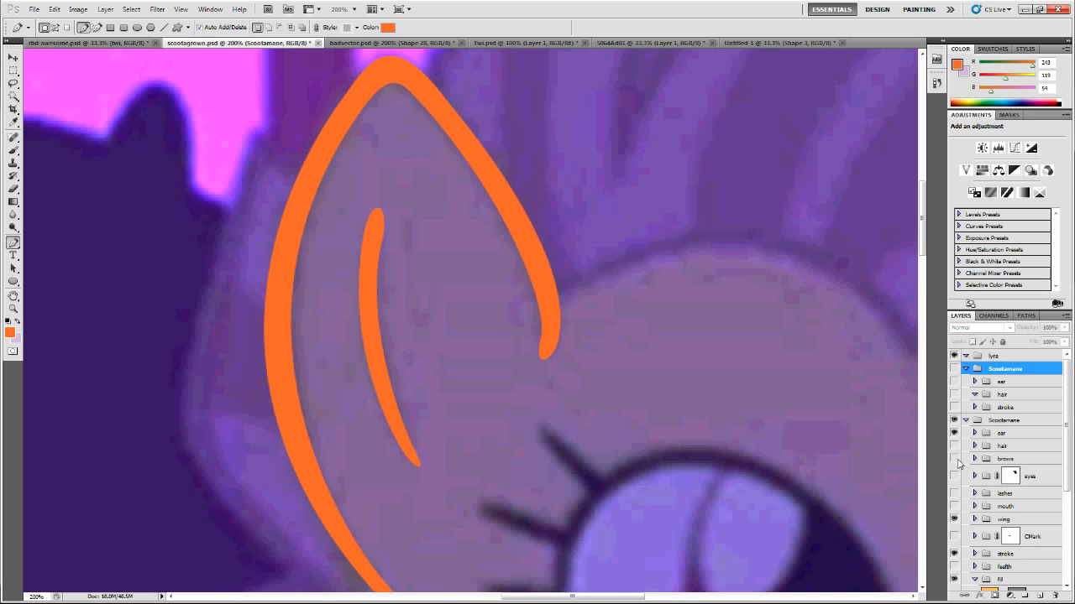
Hide the finished pony's wing and toggle its fill layers, keeping only the body fill without the head
scroll(957, 462, "down", 4)
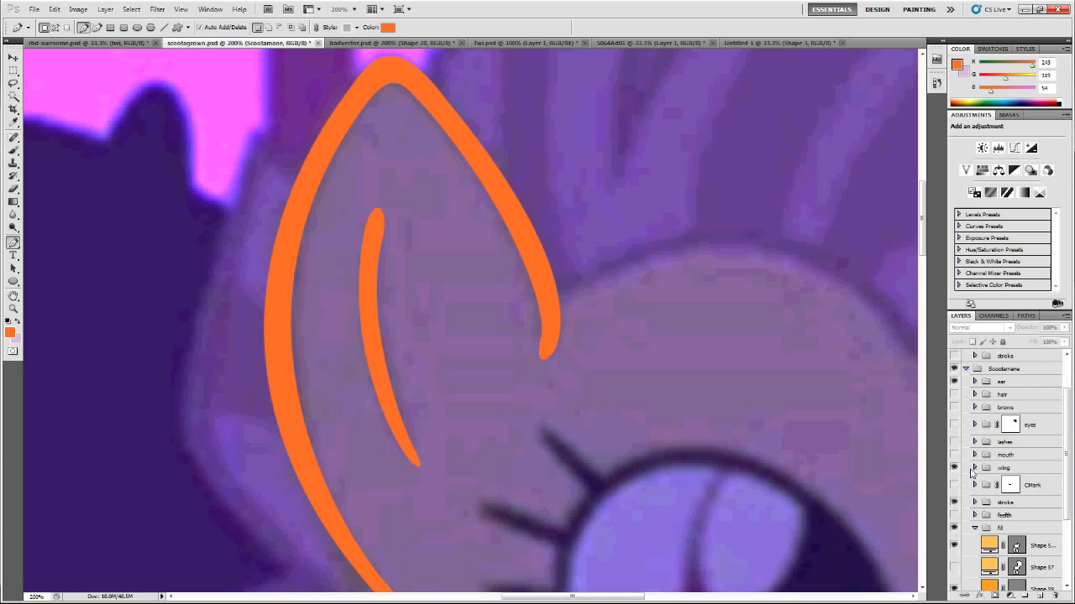
scroll(954, 502, "down", 4)
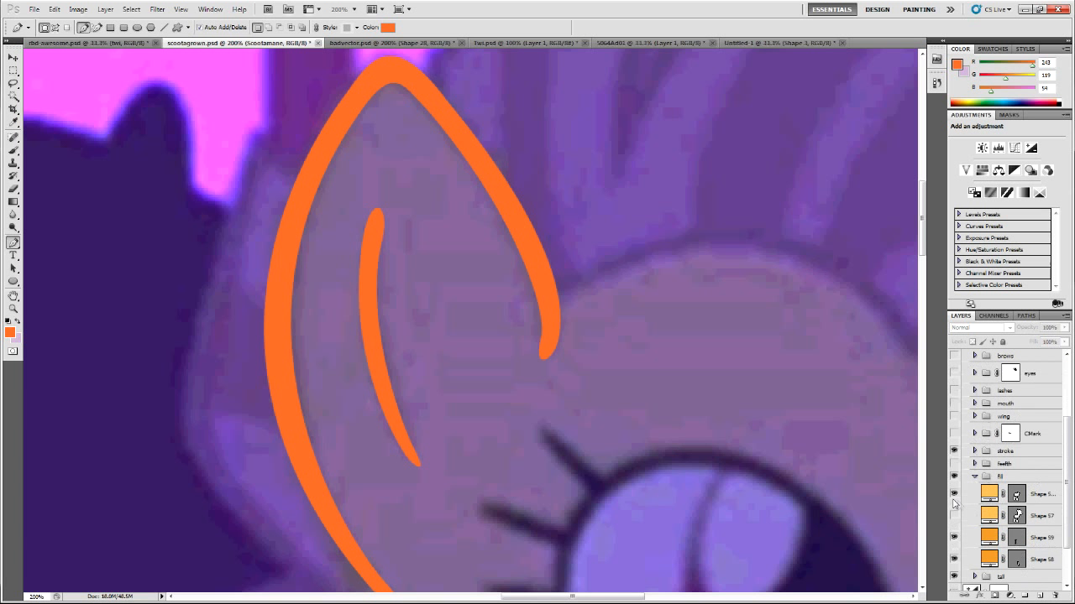
left_click(954, 478)
key("ctrl+minus")
key("ctrl+minus")
key("ctrl+minus")
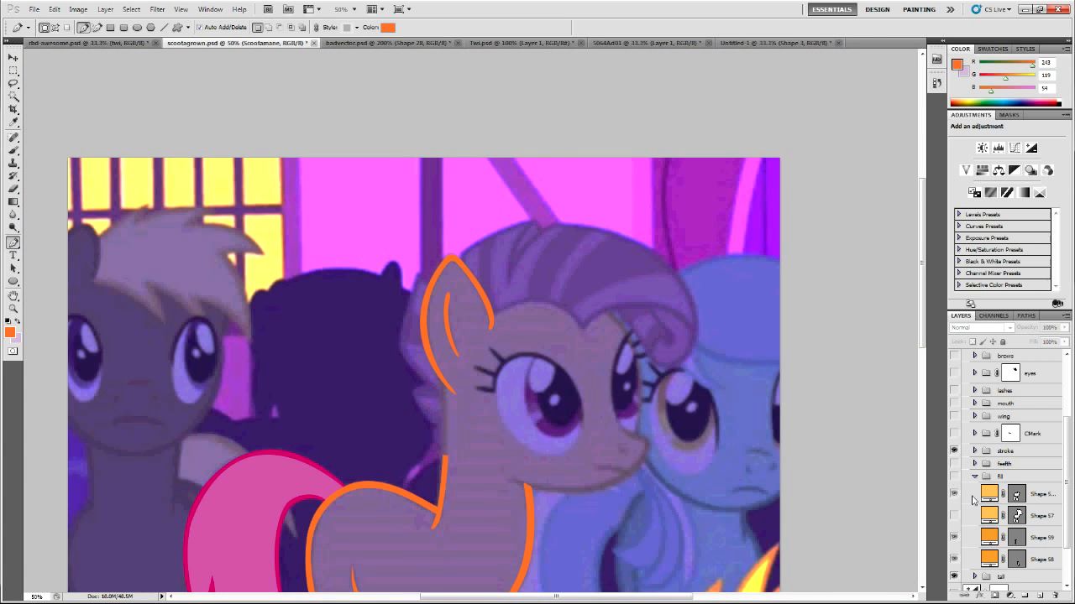
left_click(954, 515)
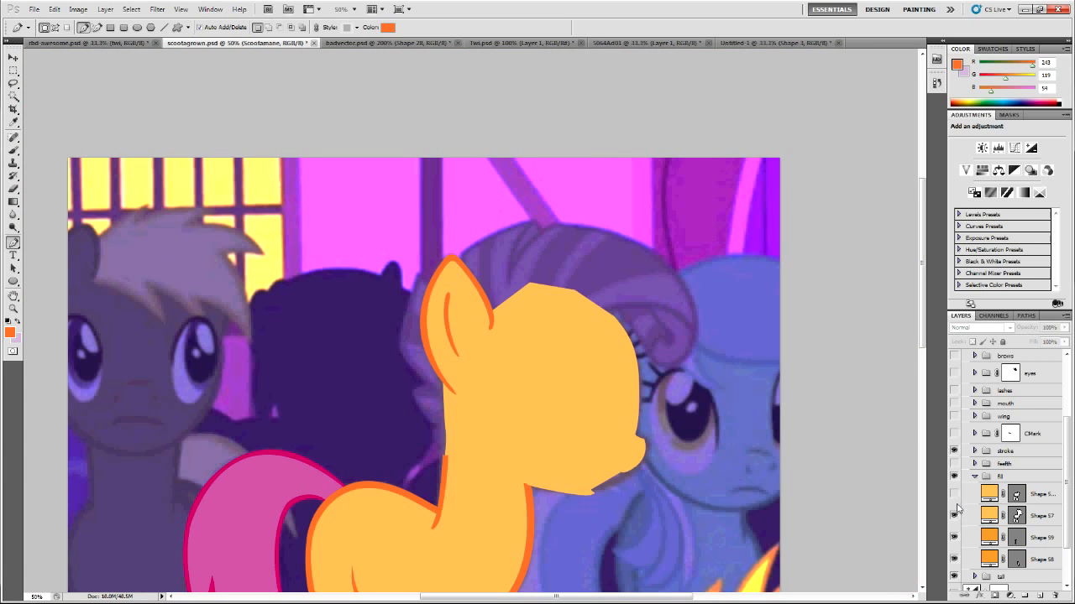
left_click(954, 496)
left_click(954, 496)
Expand the finished pony's stroke group and show its hidden head and neck stroke layers and the mouth group
left_click(976, 451)
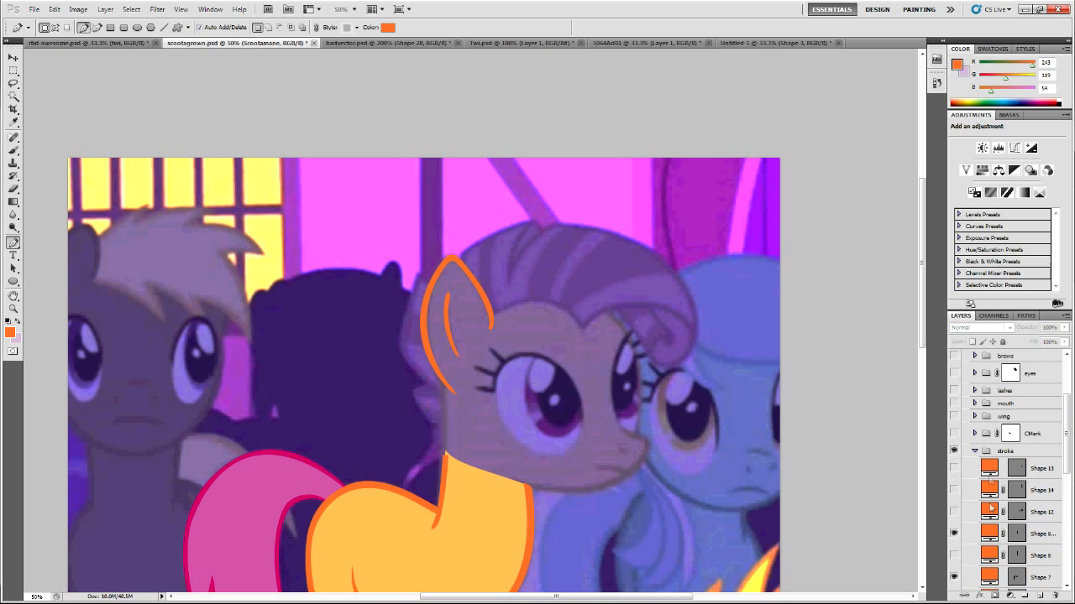
scroll(963, 516, "down", 3)
left_click(955, 504)
left_click_drag(1065, 456, 1062, 435)
left_click(954, 436)
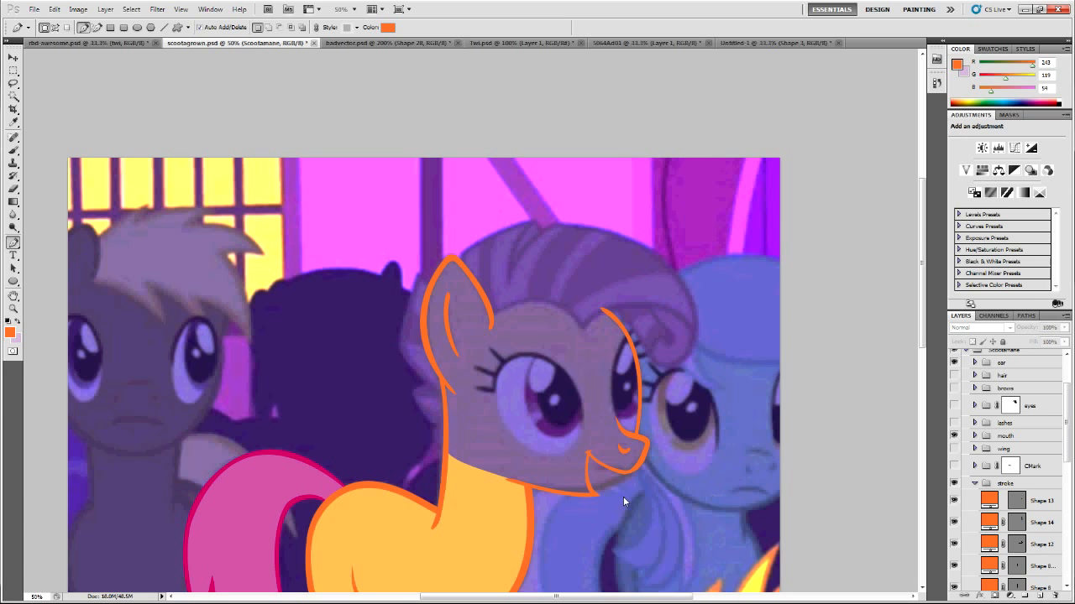
scroll(759, 468, "down", 3)
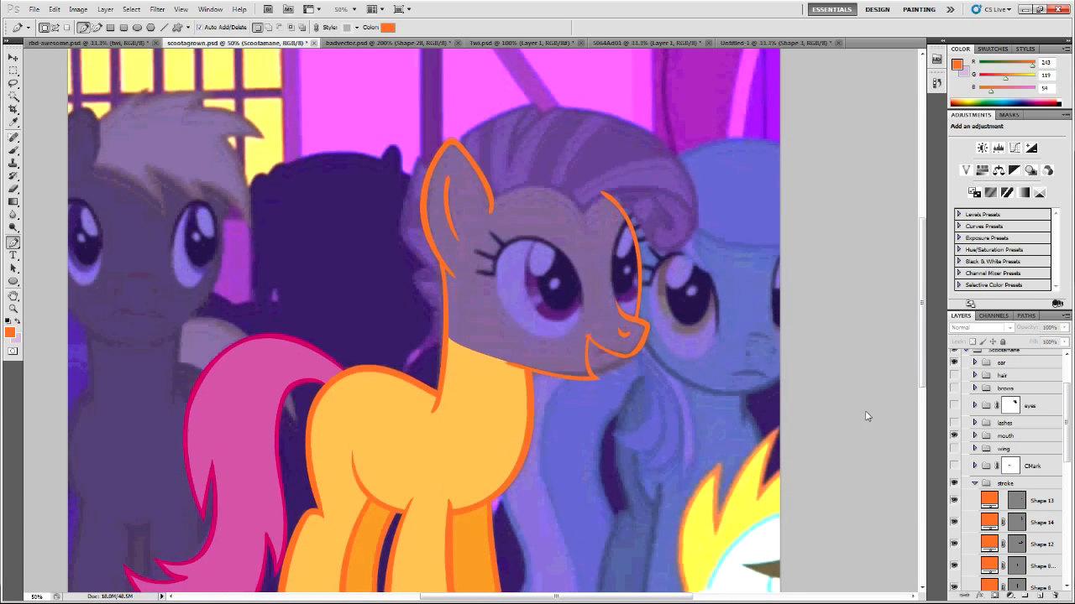
scroll(859, 412, "down", 1)
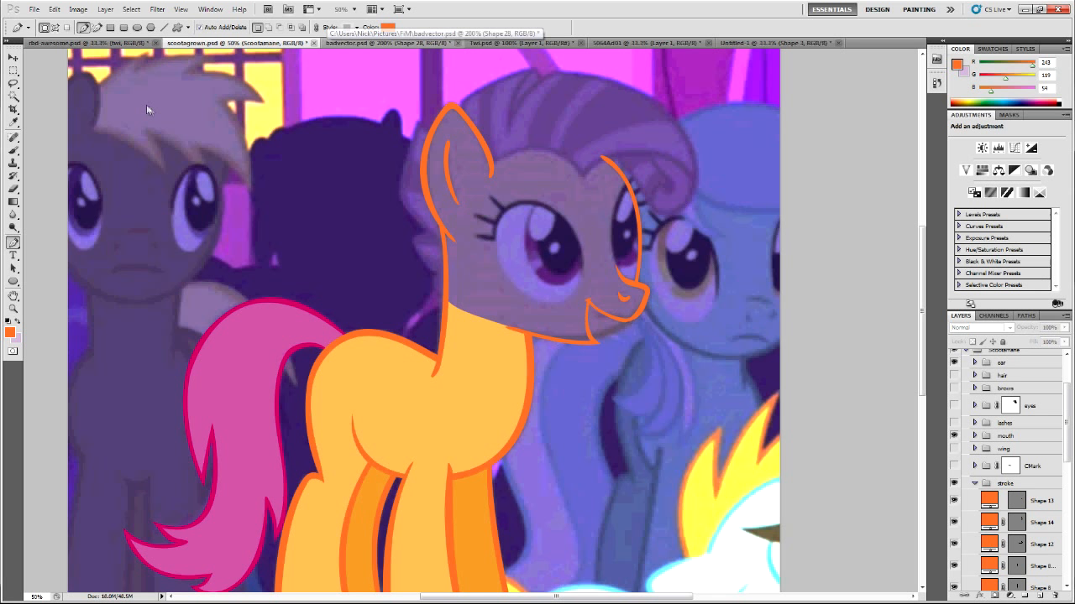
Switch between the open documents to view the rbd-awesome.psd artwork and the Twi.psd vector
left_click(88, 42)
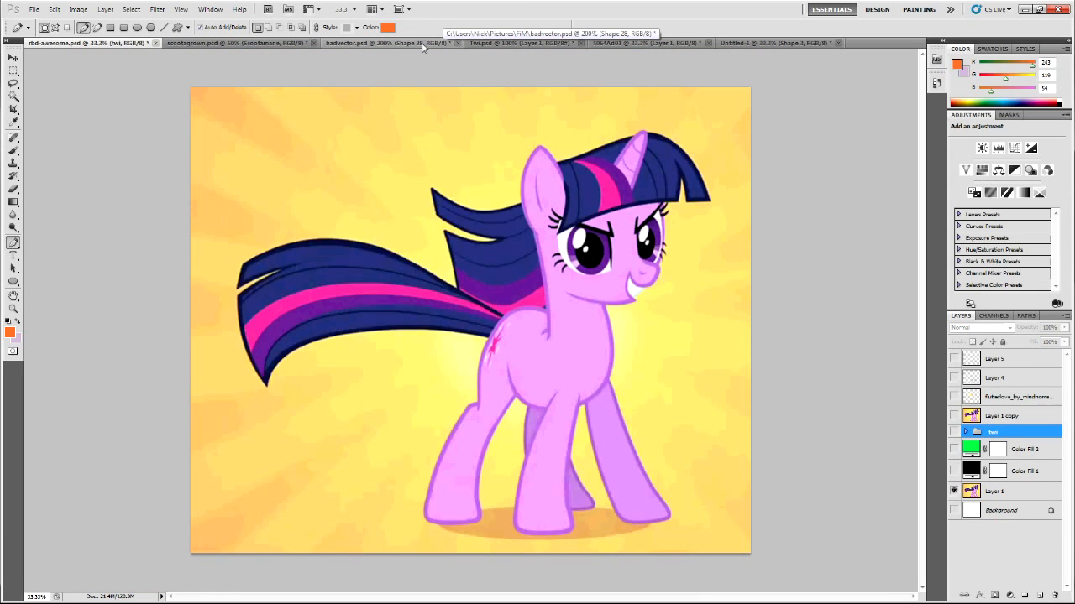
left_click(424, 43)
left_click(94, 43)
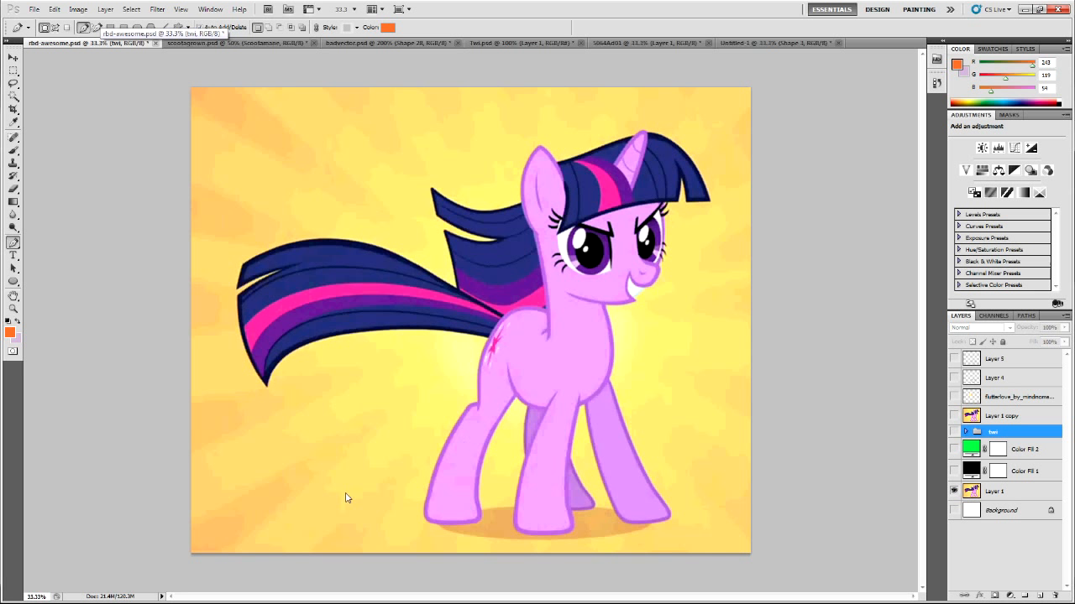
left_click(521, 42)
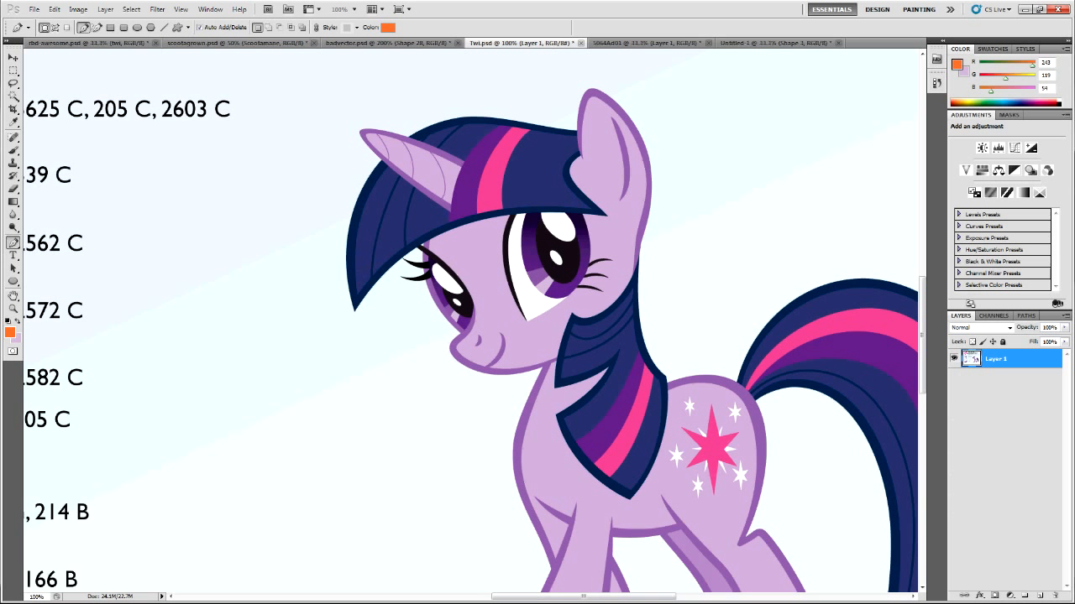